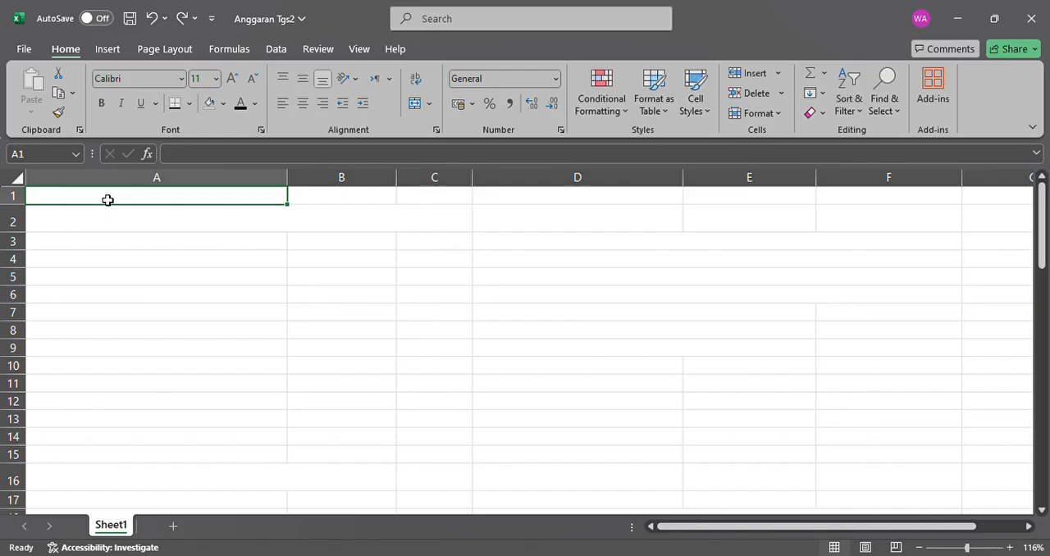
Set the font color to black for the title in A2 and the description lines in A3:A5.
left_click(106, 217)
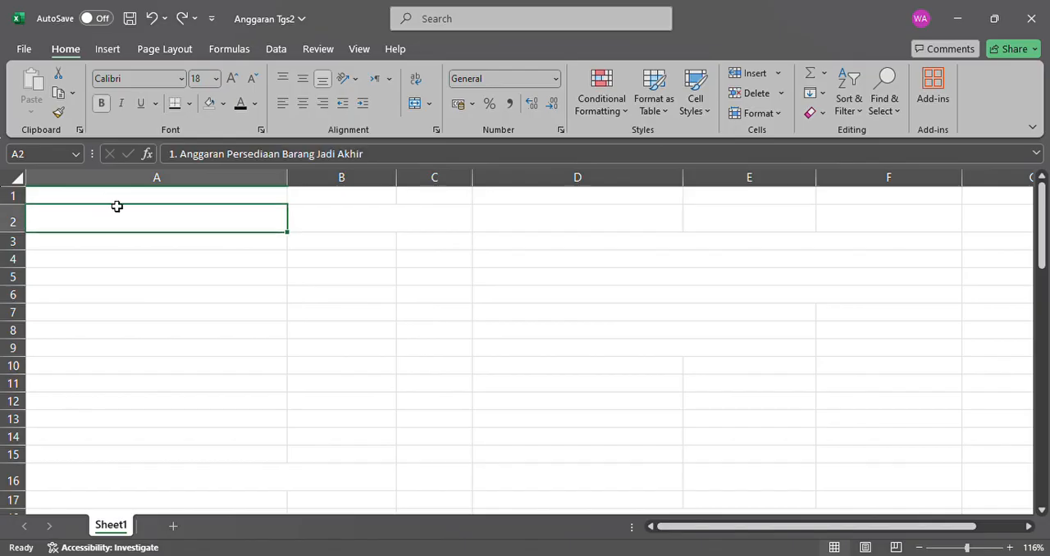
left_click(239, 105)
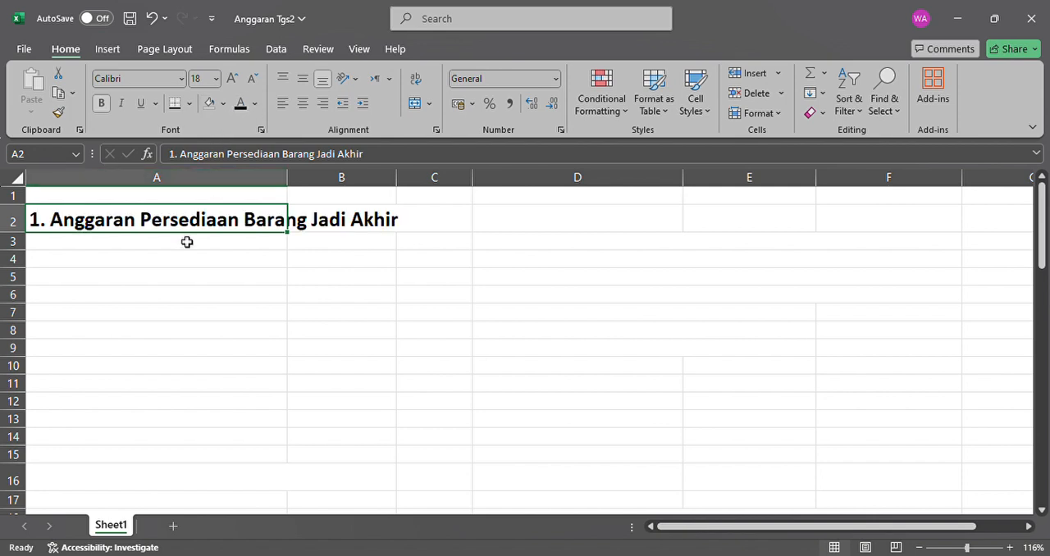
left_click_drag(185, 244, 187, 275)
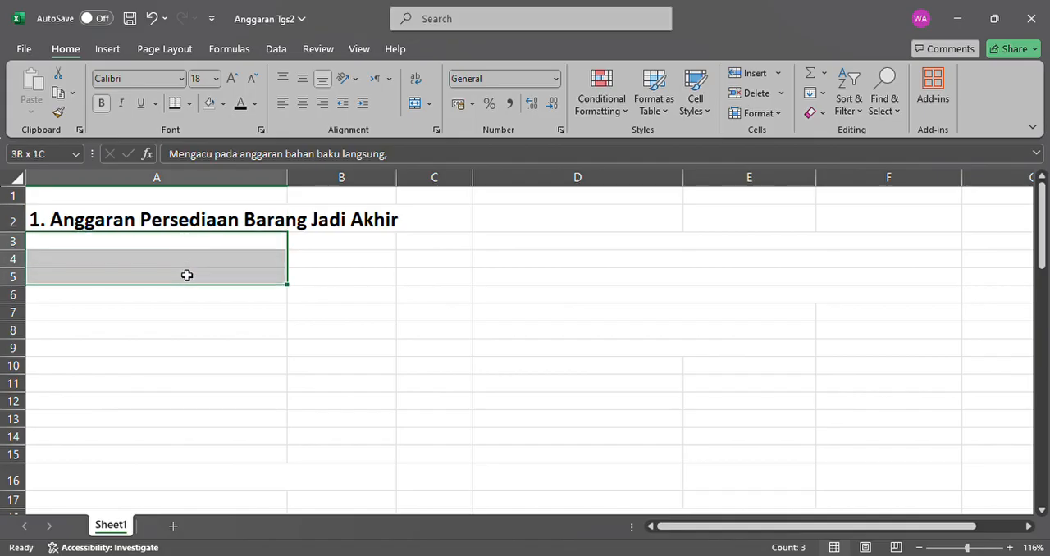
left_click(246, 105)
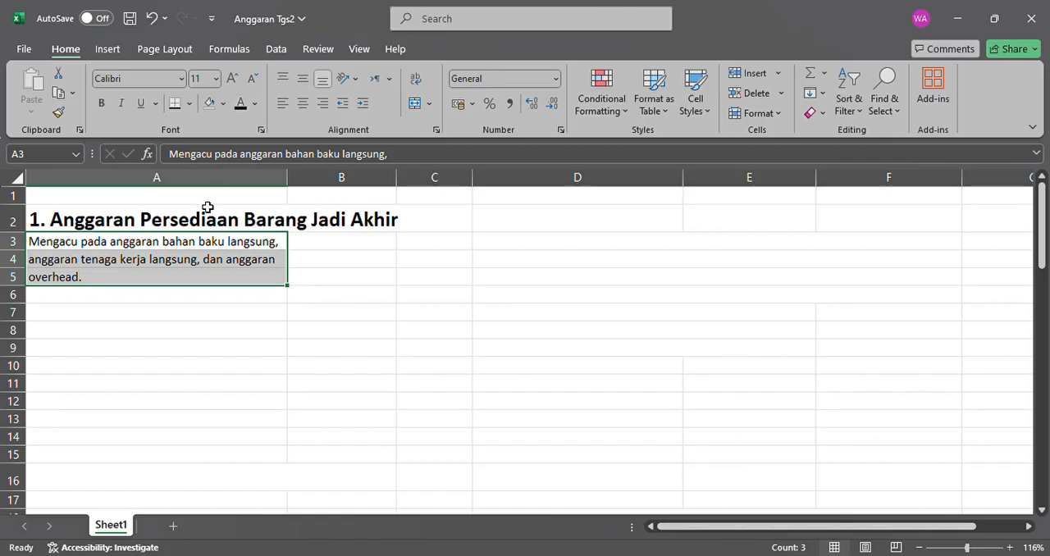
Set the font color to black for the "Biaya produk per unit:" label in A6 and "Bahan baku langsung" in A7.
left_click(130, 295)
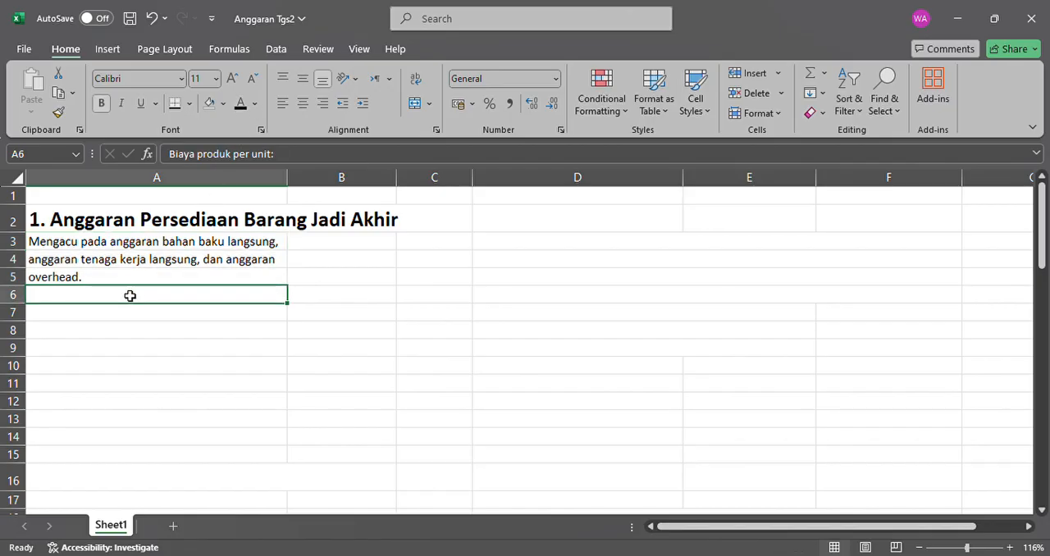
left_click(240, 104)
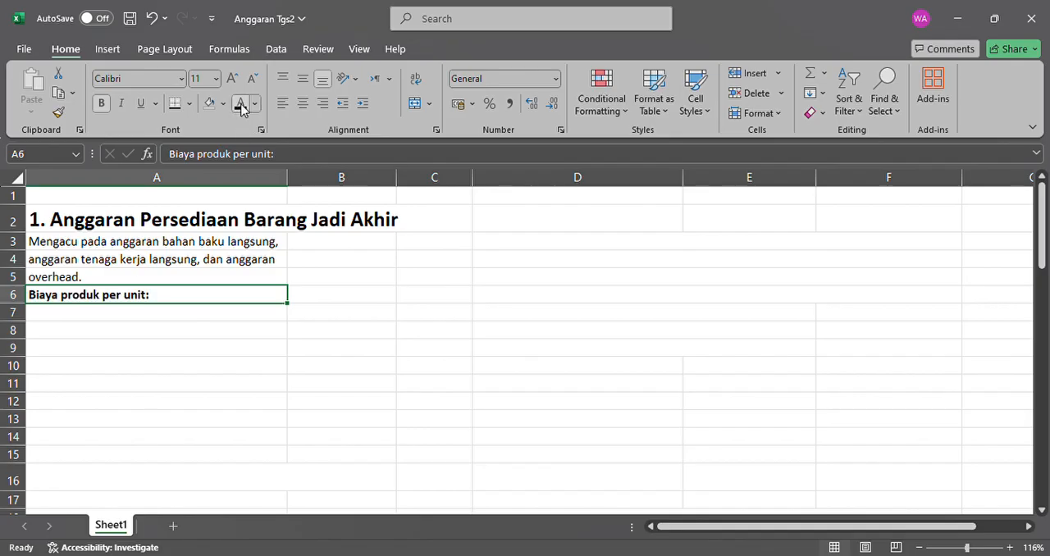
left_click(152, 312)
left_click(241, 105)
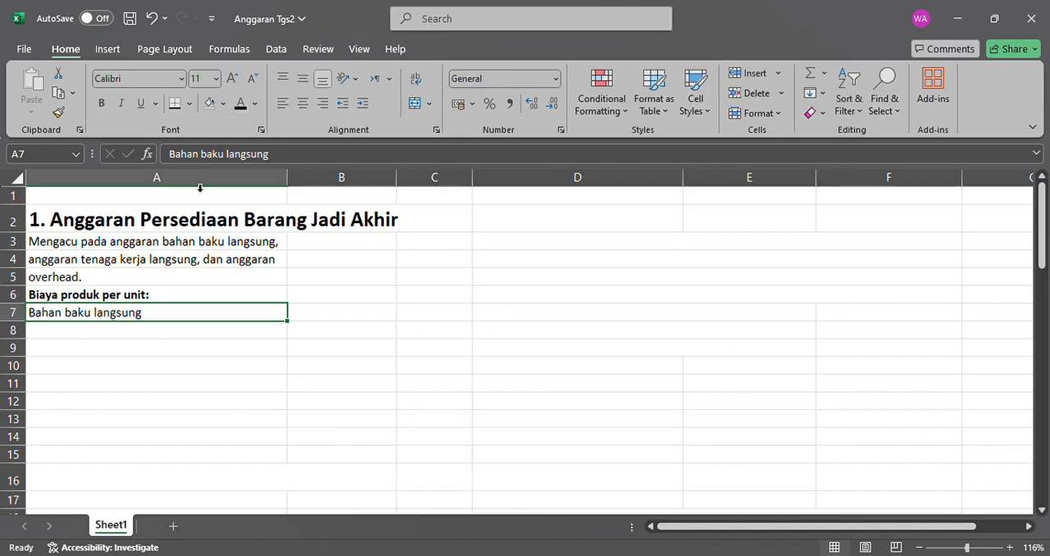
Make the "Kursi (1 x $14)" label in A8 and its amount in B8 black.
left_click(123, 333)
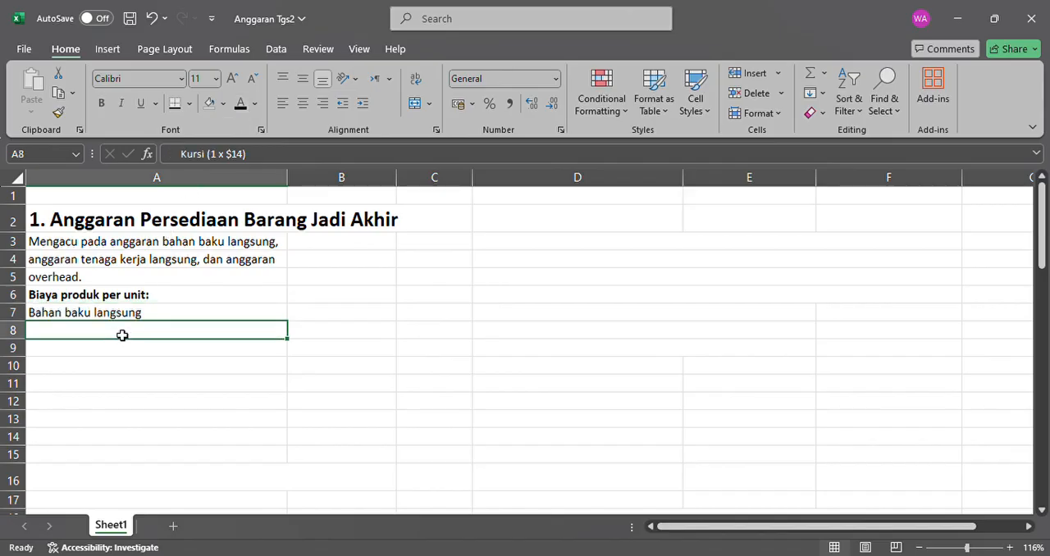
left_click(240, 104)
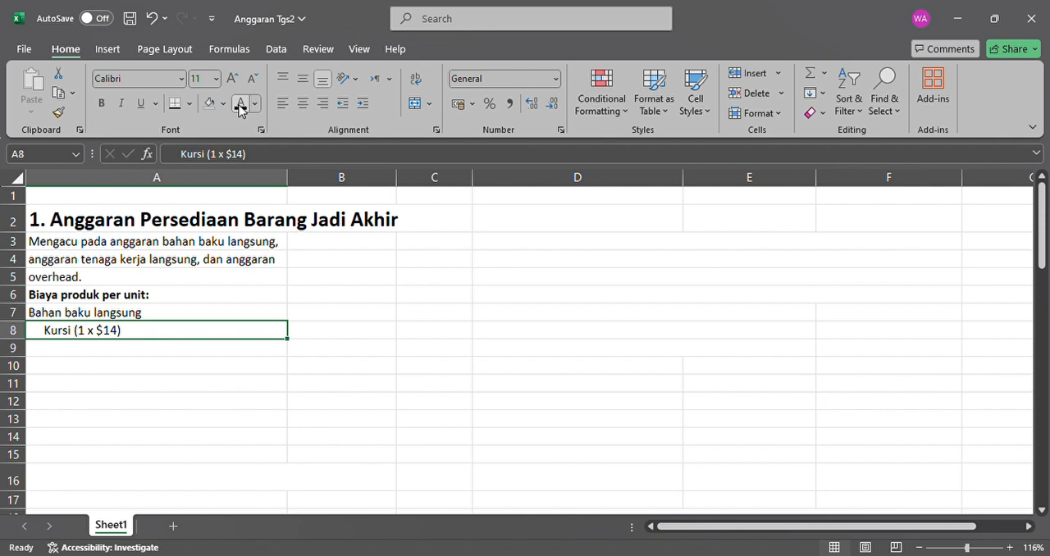
left_click(375, 336)
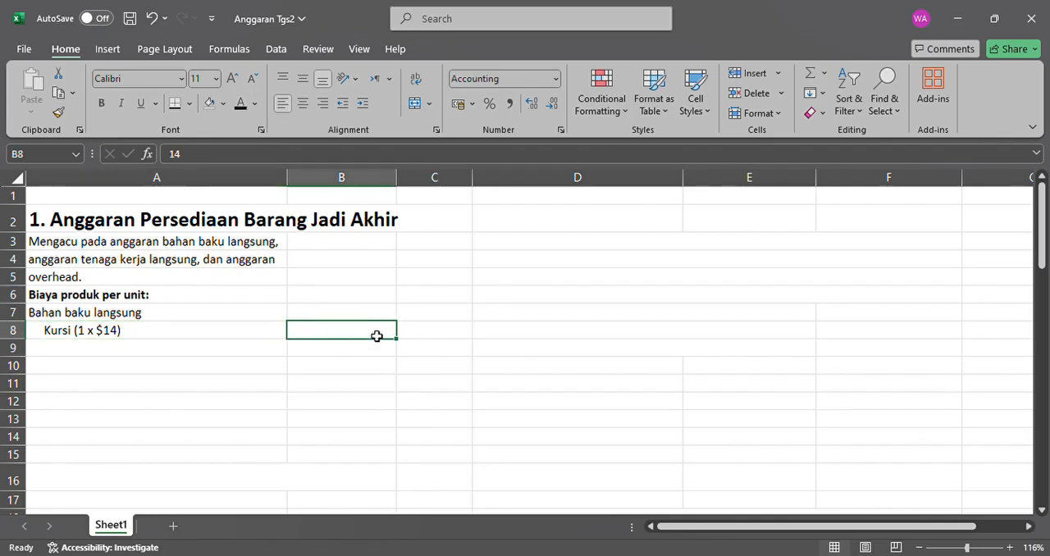
left_click(243, 104)
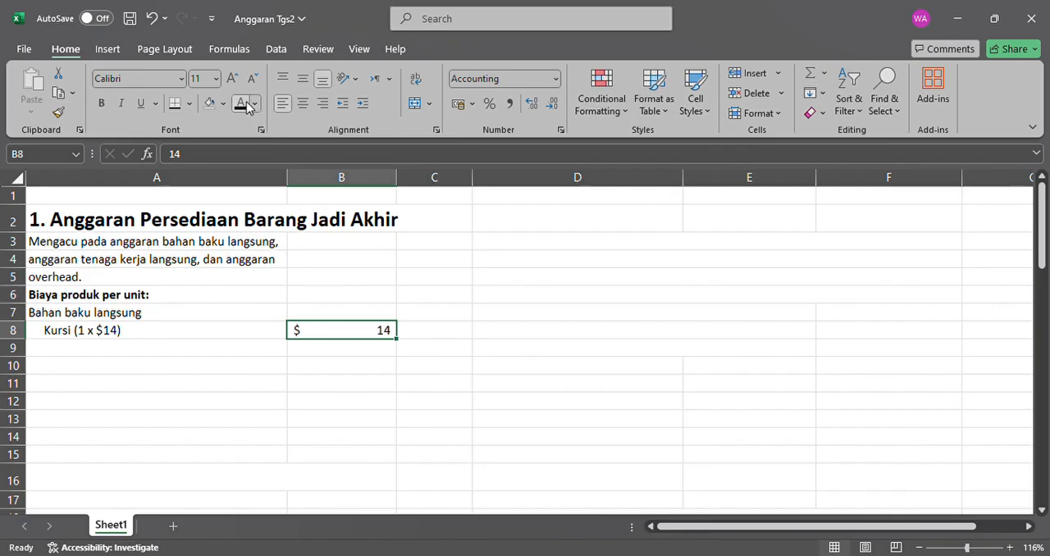
Apply black font to the direct labor label in A9 and its cost formula in B9.
left_click(161, 353)
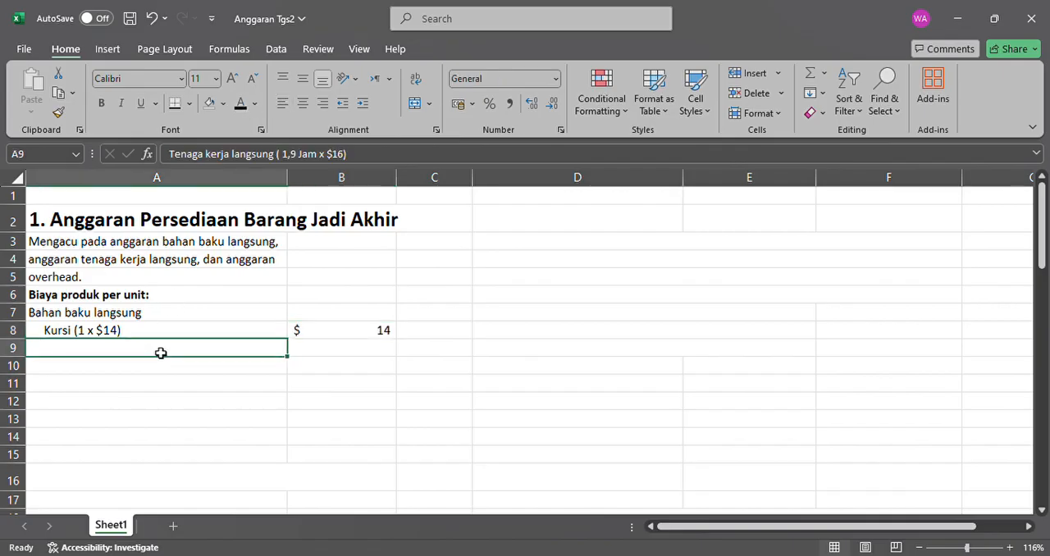
left_click(243, 104)
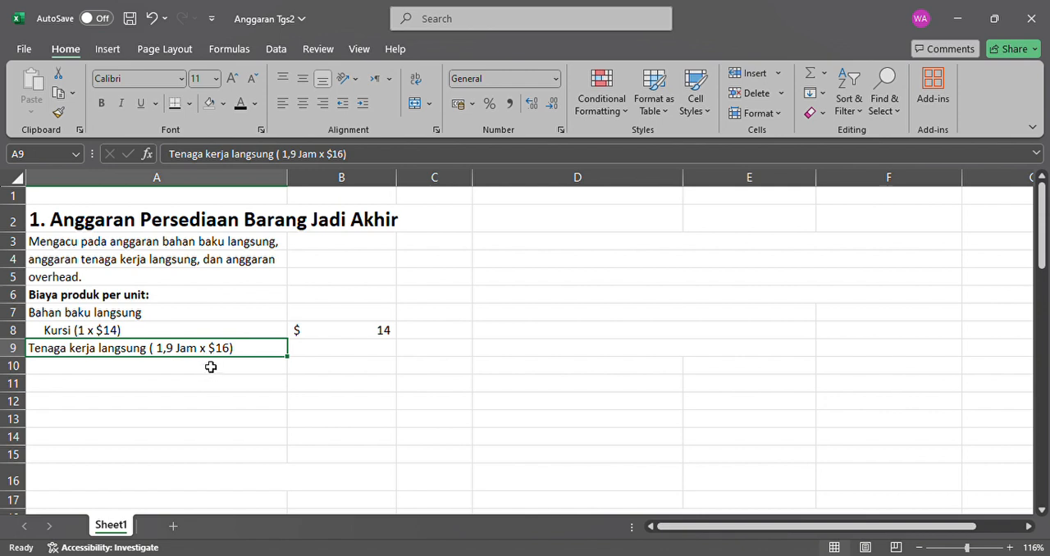
left_click(332, 356)
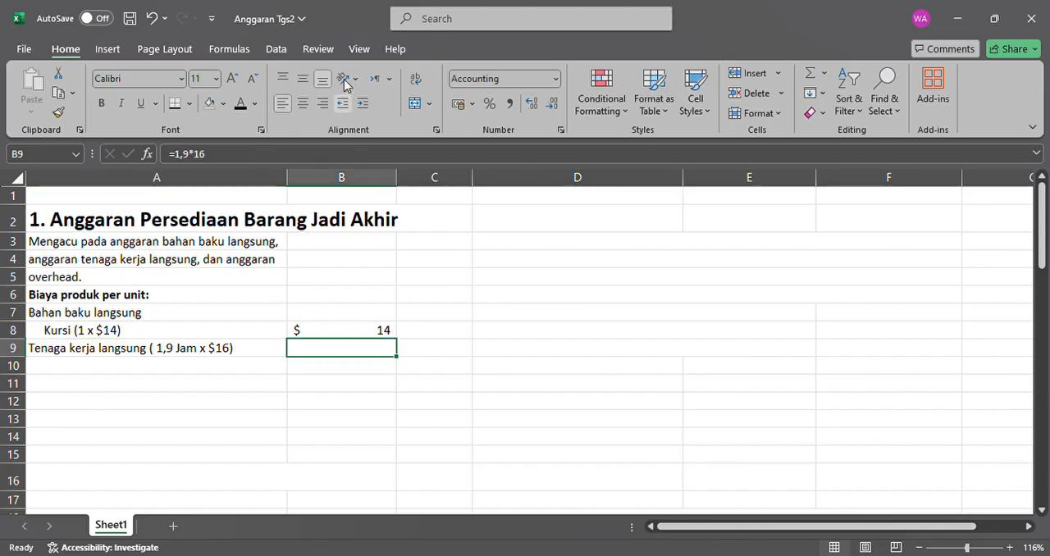
left_click(244, 103)
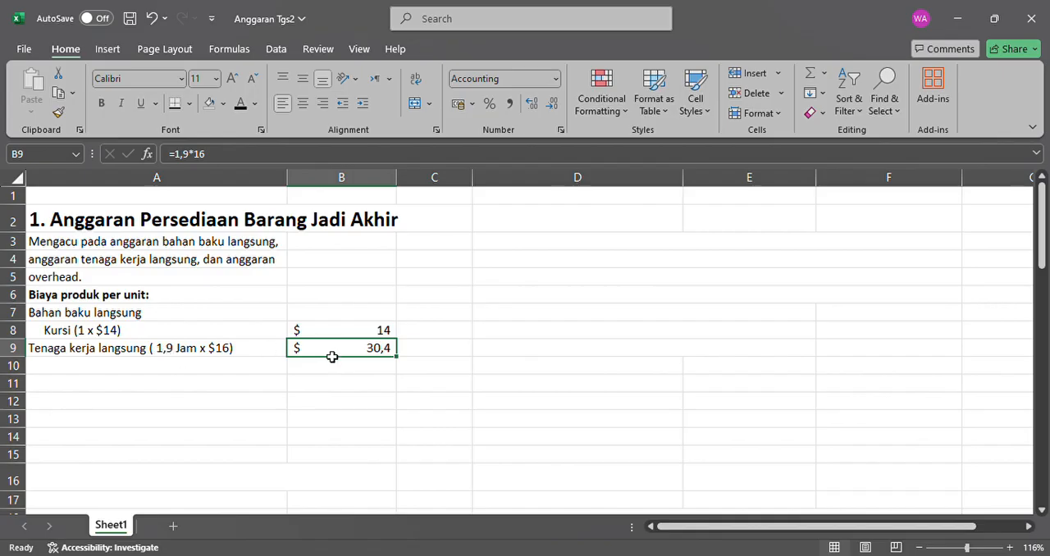
Set the "Overhead:" label in A10 to black font and remove its bold formatting.
left_click(201, 369)
left_click(244, 108)
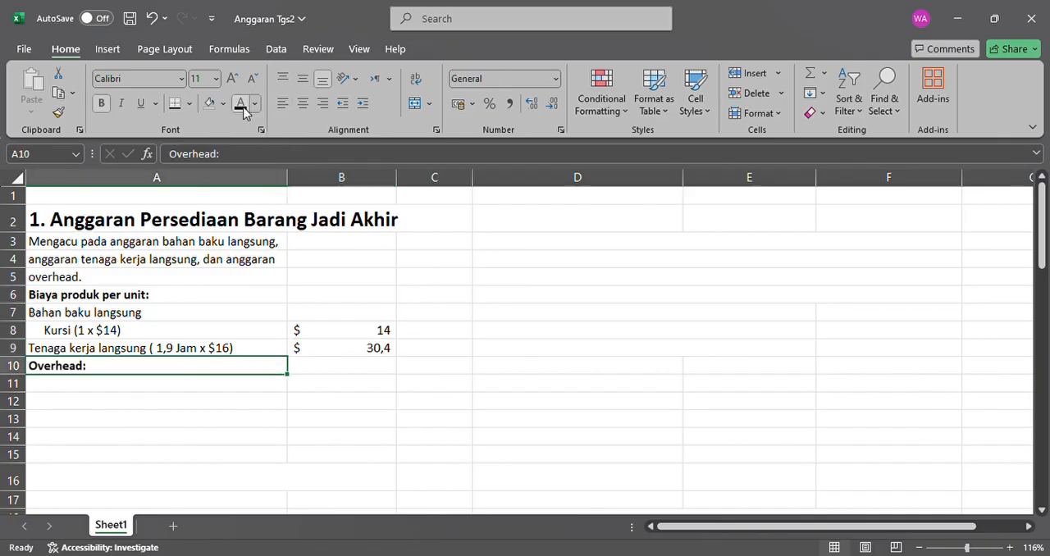
left_click(149, 387)
left_click(168, 366)
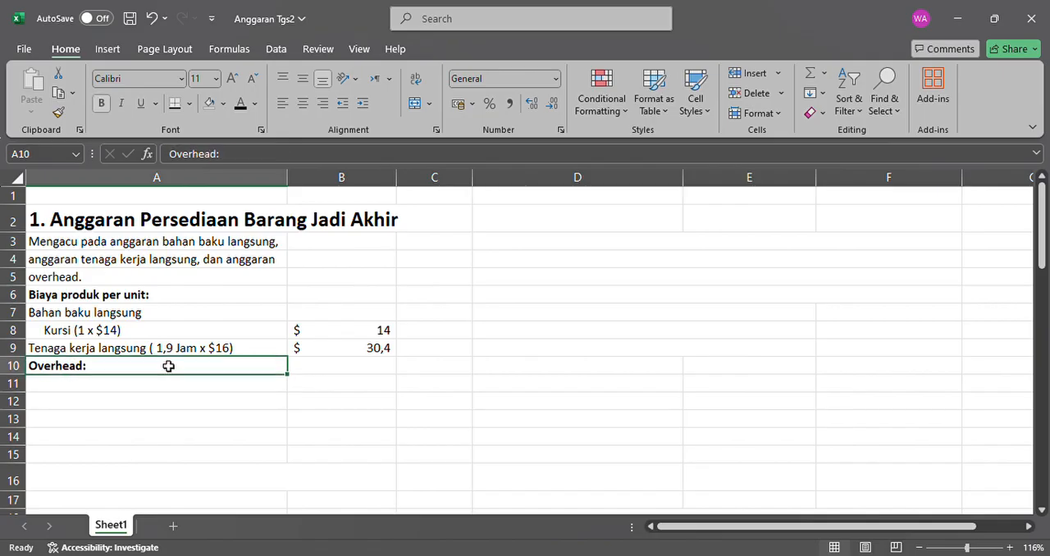
left_click(102, 103)
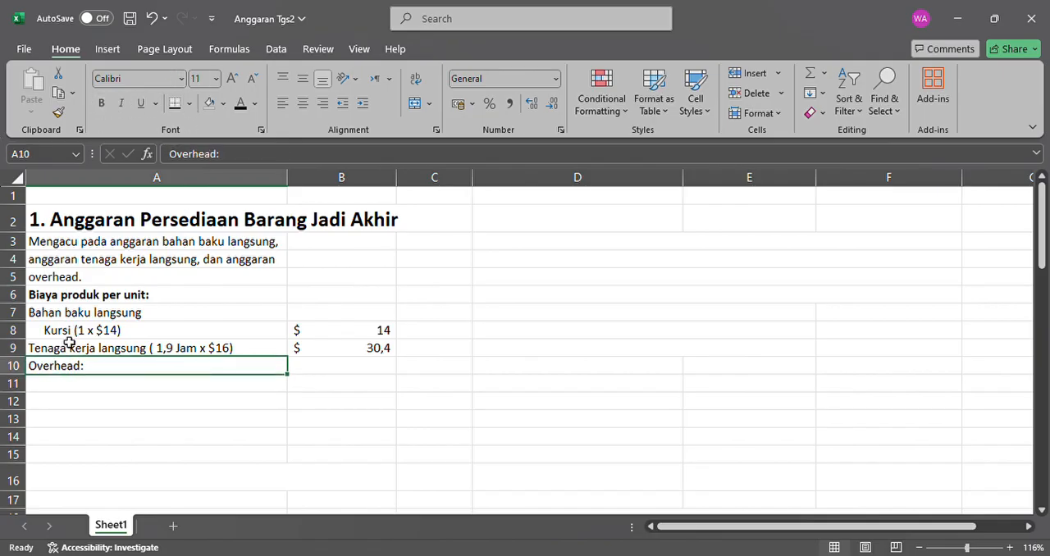
Set the font color to black for the "Variabel" and "Tetap" overhead labels in A11 and A12.
left_click(87, 383)
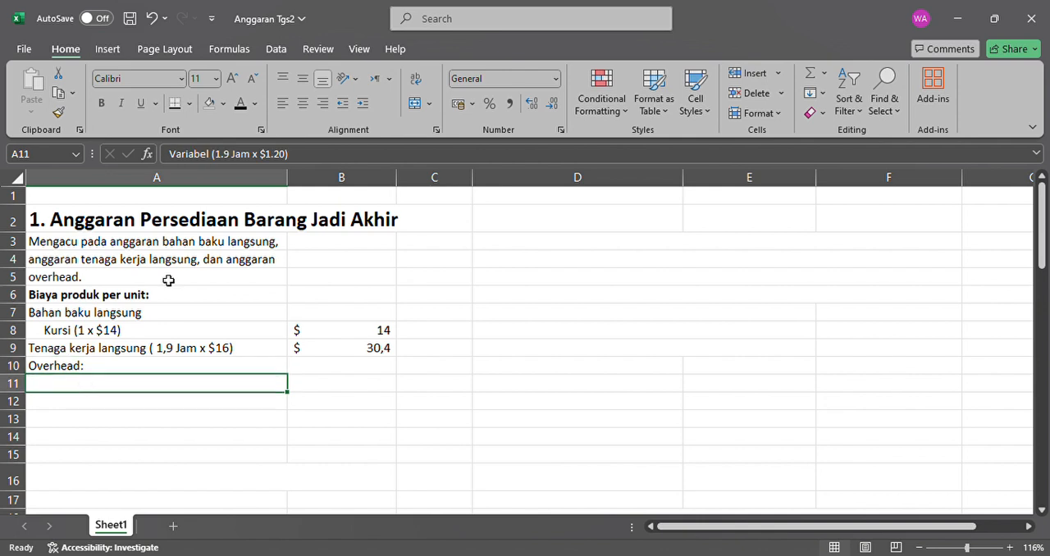
left_click(239, 110)
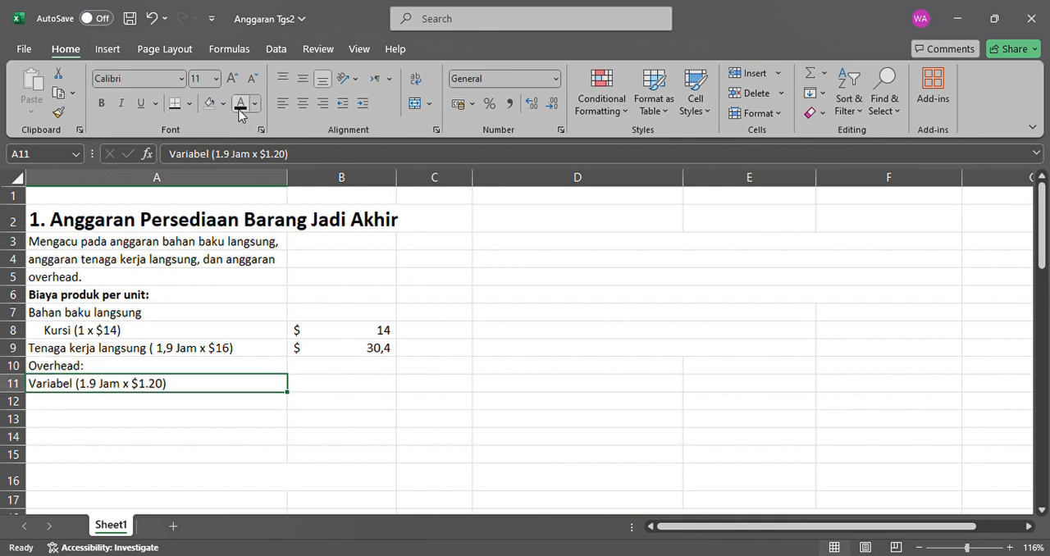
left_click(143, 403)
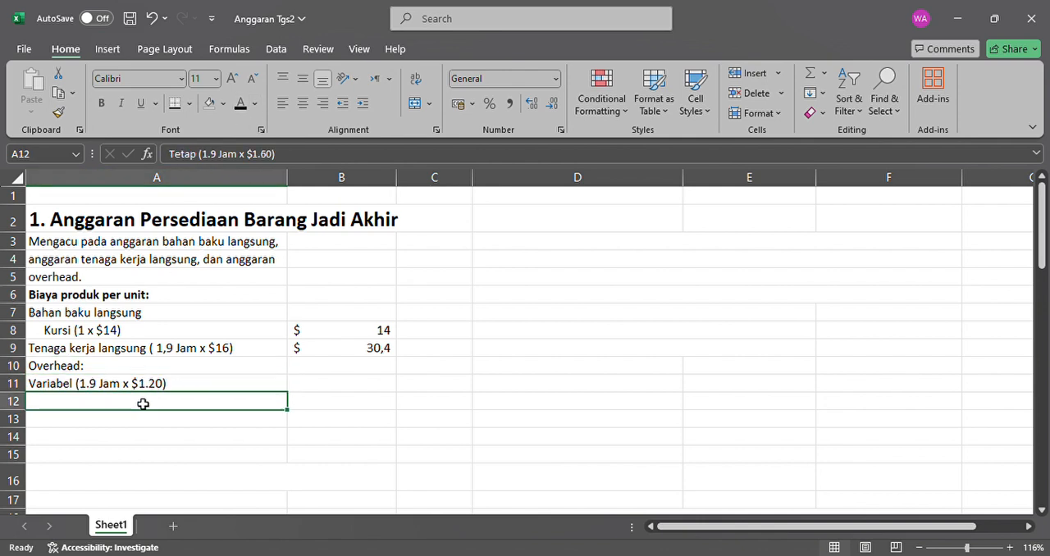
left_click(236, 108)
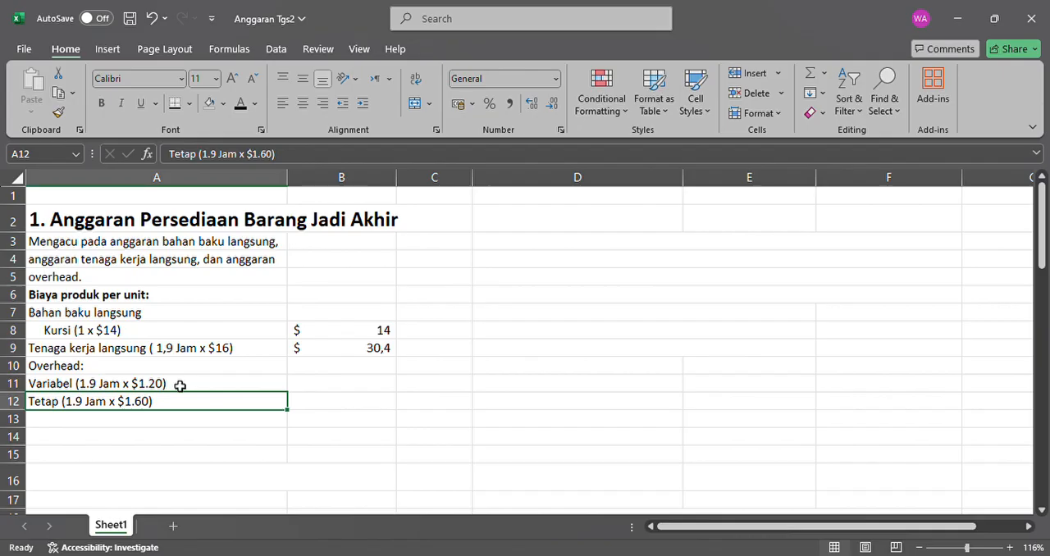
Make the overhead amounts in B11 and B12 and the "Total biaya per unit produksi" label in A13 black.
left_click(180, 384)
left_click(319, 386)
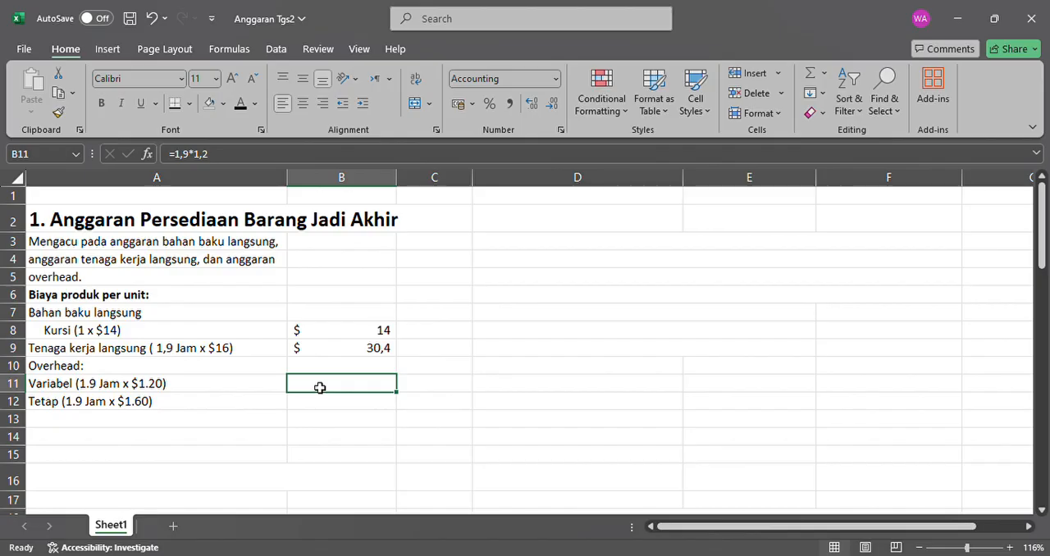
left_click(248, 105)
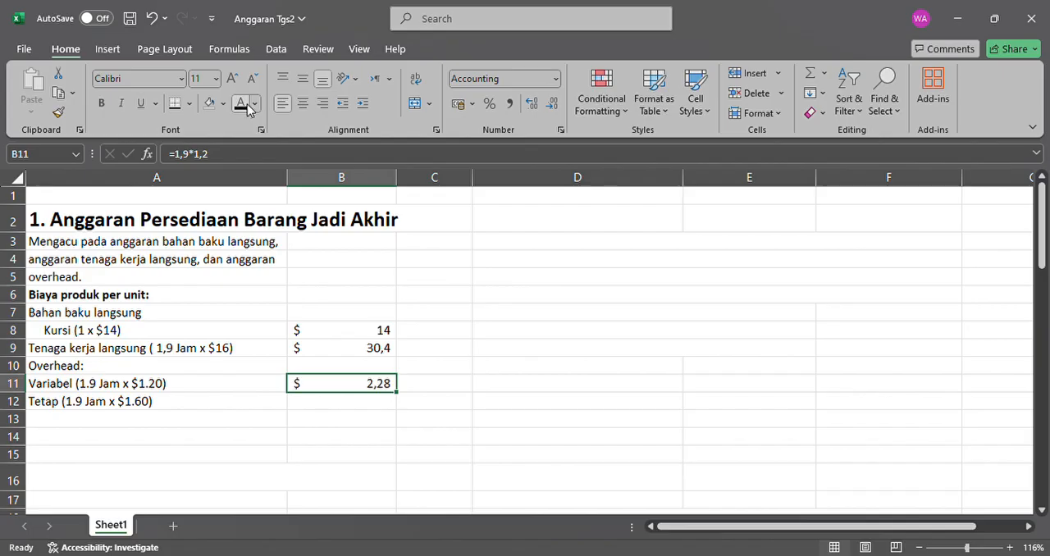
left_click(307, 408)
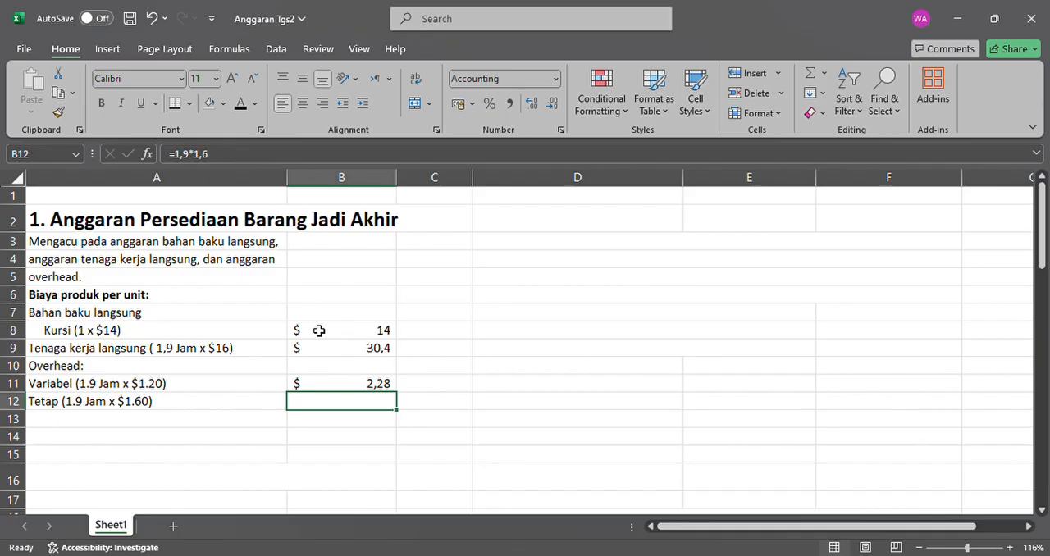
left_click(242, 102)
left_click(240, 419)
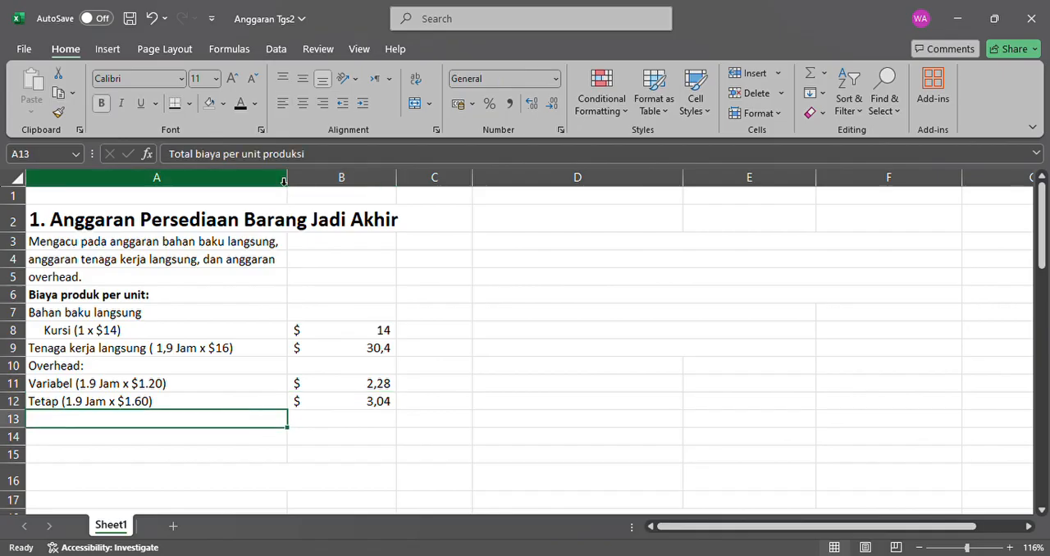
left_click(245, 107)
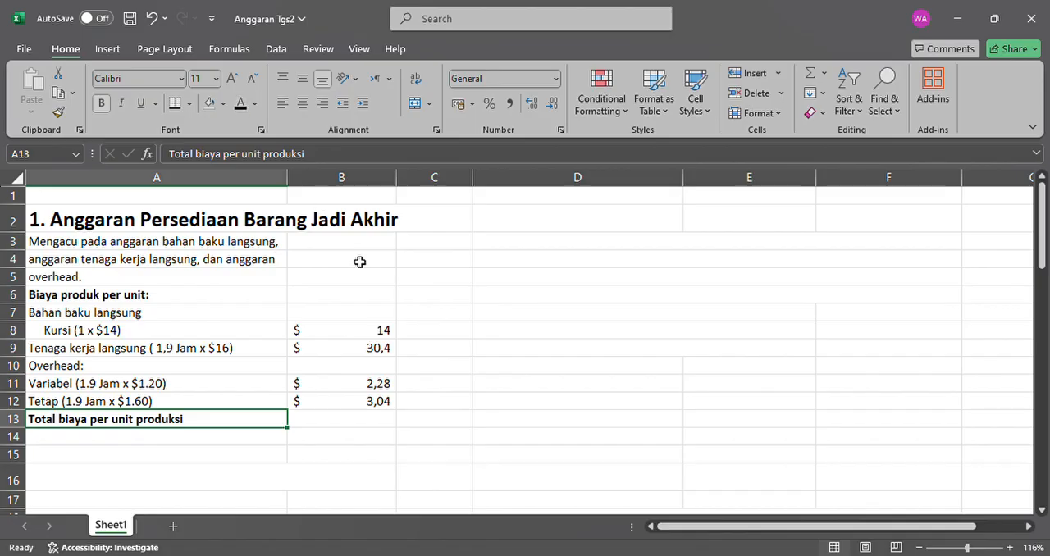
Add a bottom border under the fixed overhead amount in B12, above the total cell B13.
left_click(391, 419)
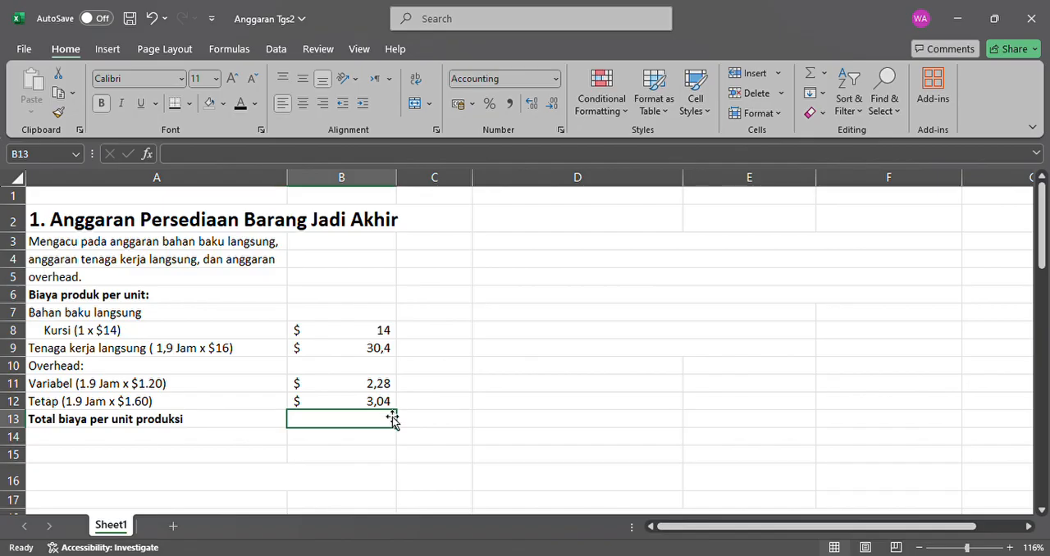
left_click(389, 402)
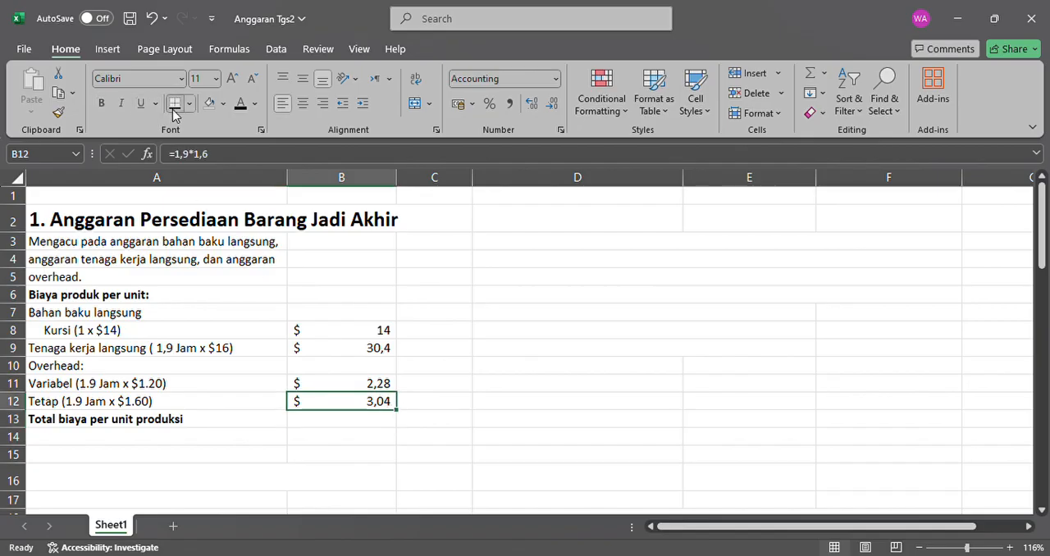
left_click(330, 423)
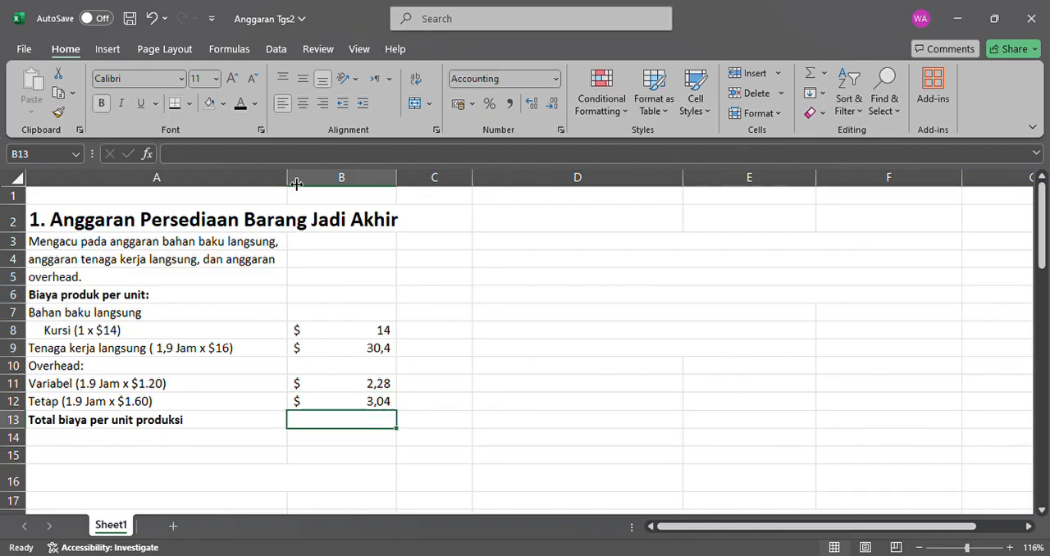
Calculate the total production cost per unit in B13 with the formula =SUM(B8:B12).
type("=")
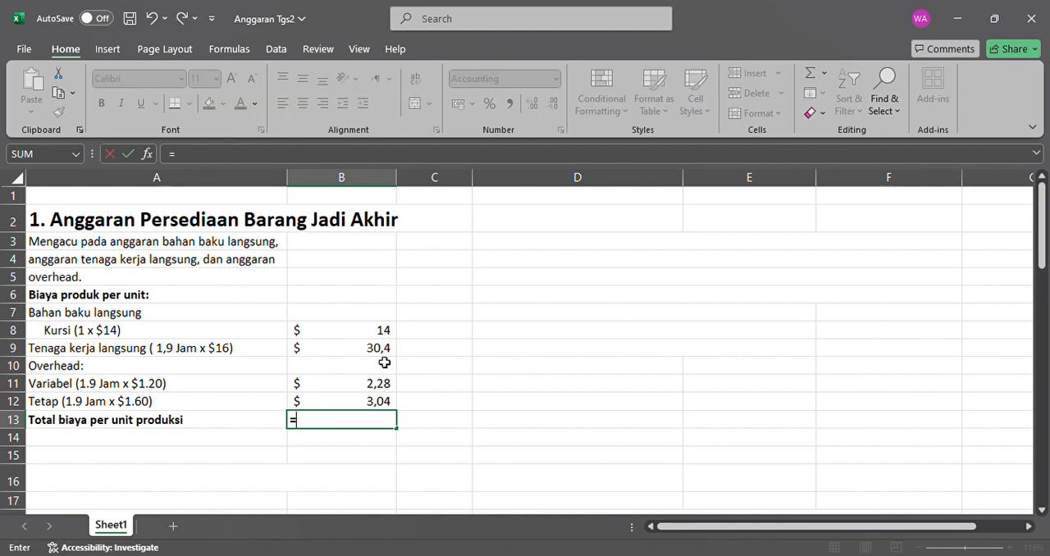
type("sum")
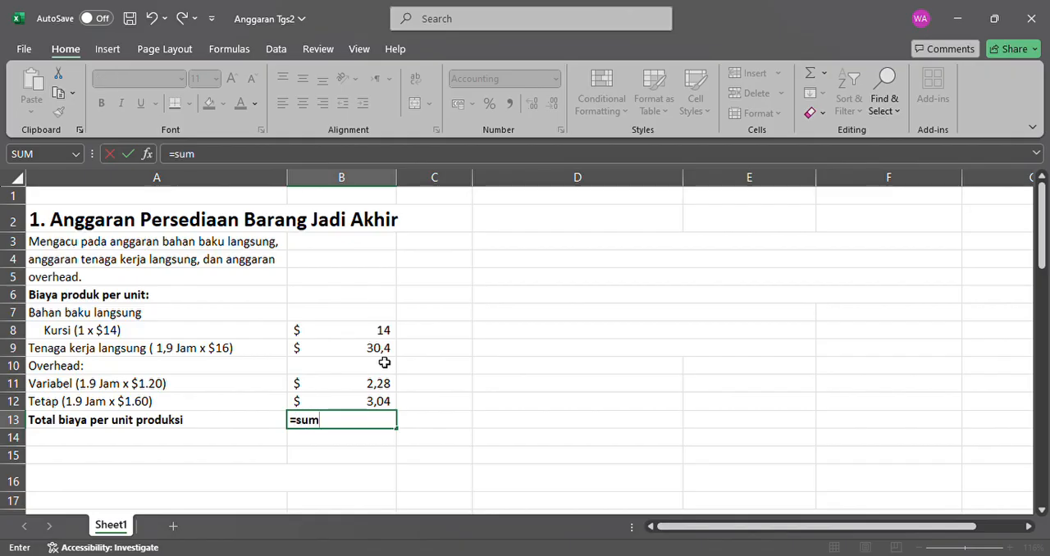
type("(")
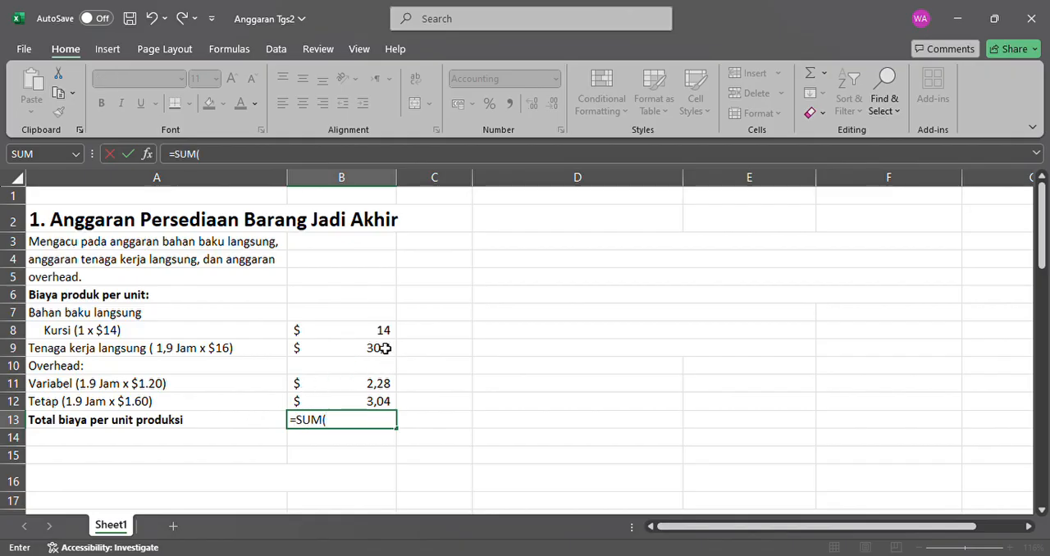
left_click_drag(382, 331, 384, 401)
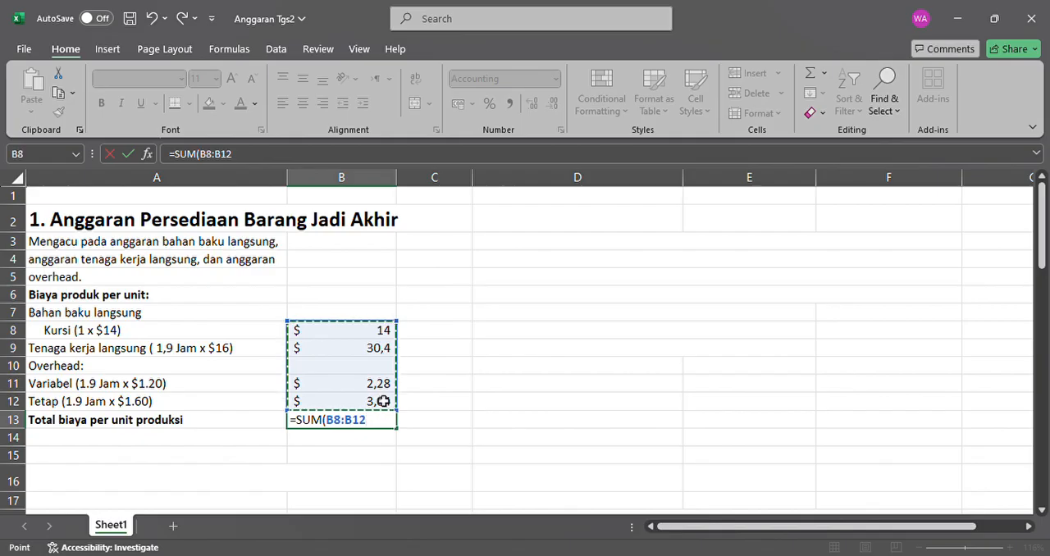
key("Return")
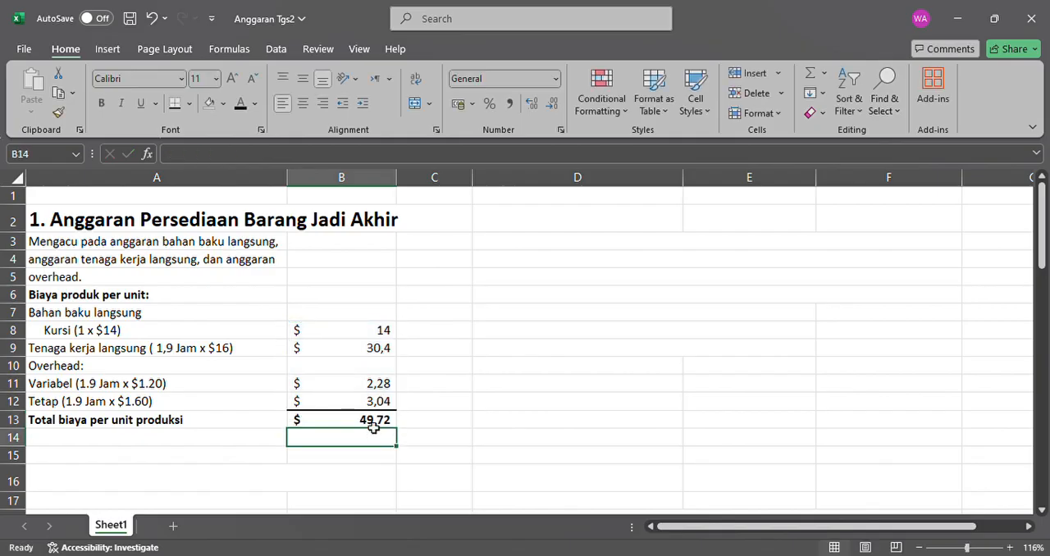
left_click(373, 426)
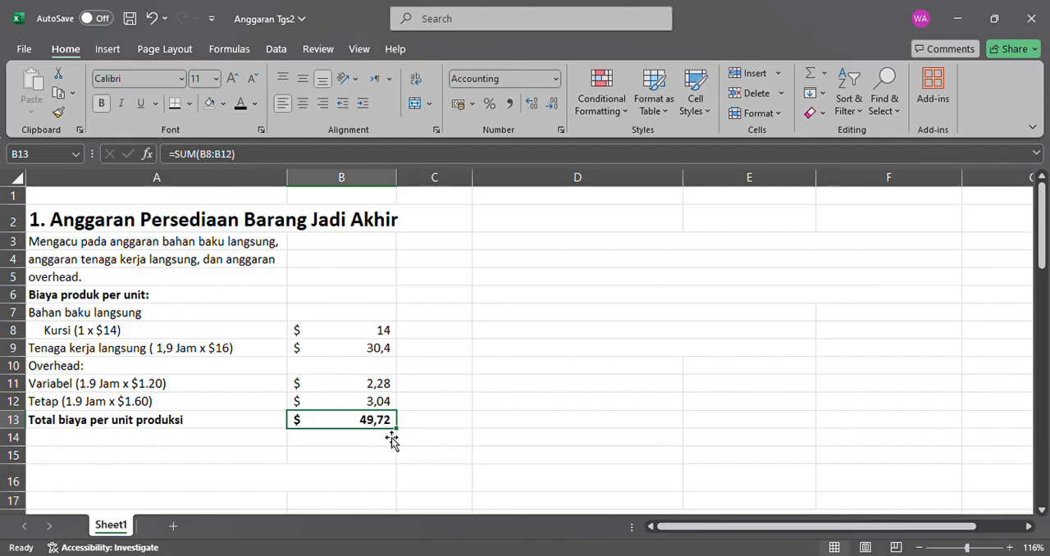
Set the font color to black for the Andrew Company heading block in D3:F5.
left_click(504, 242)
left_click_drag(505, 244, 530, 286)
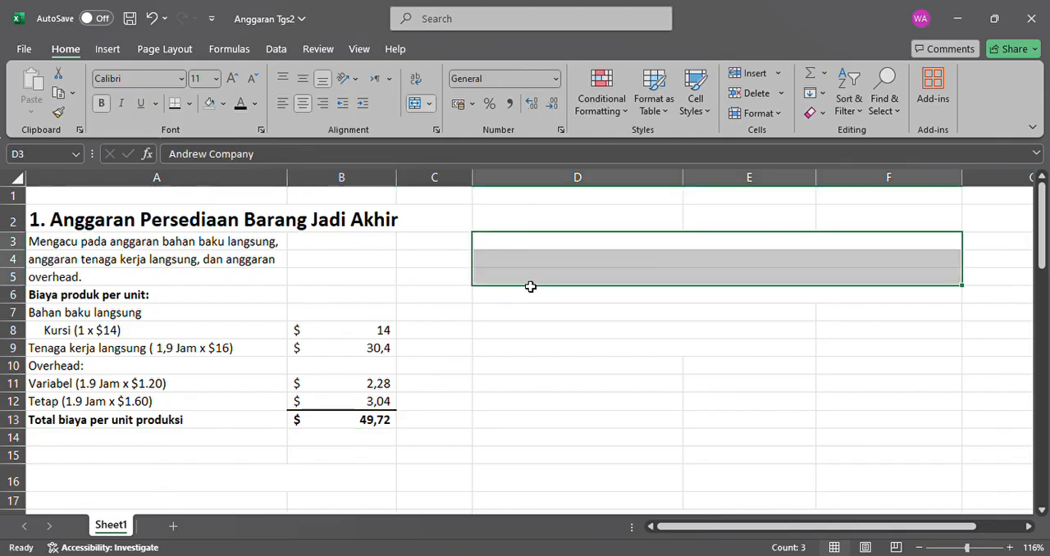
left_click(243, 105)
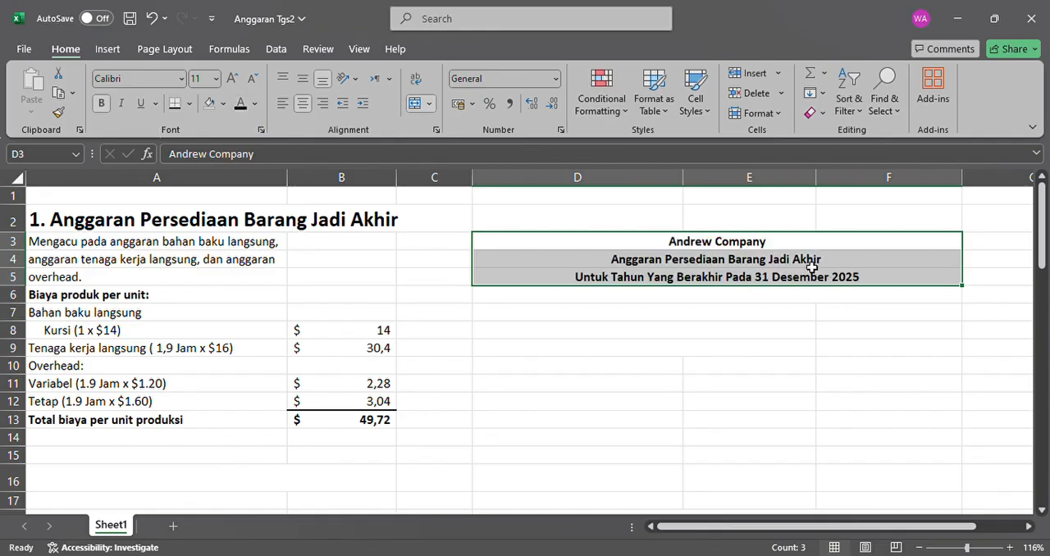
Add a bottom border beneath the Andrew Company heading block in D3:F5.
left_click(676, 264)
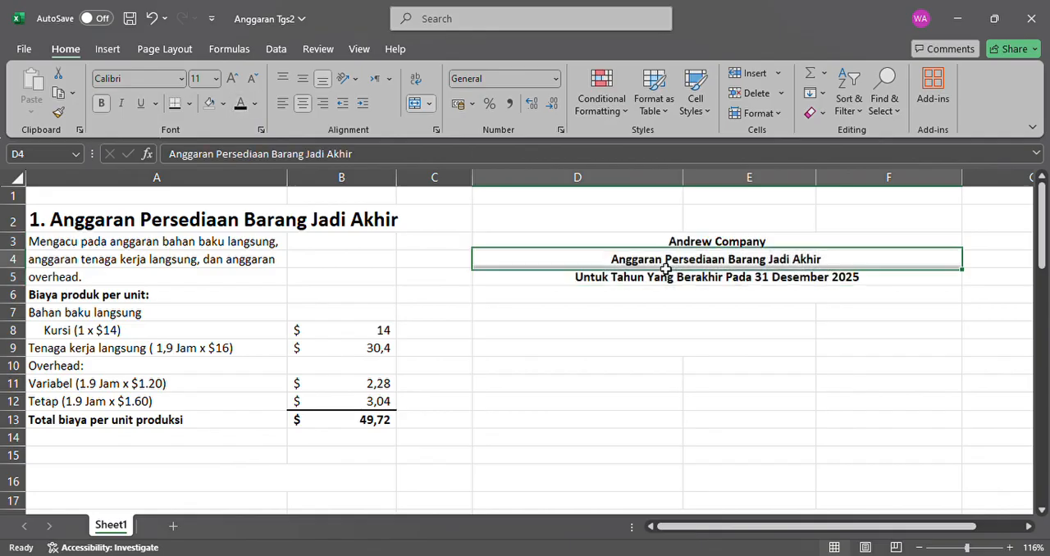
left_click(705, 245)
left_click(688, 259)
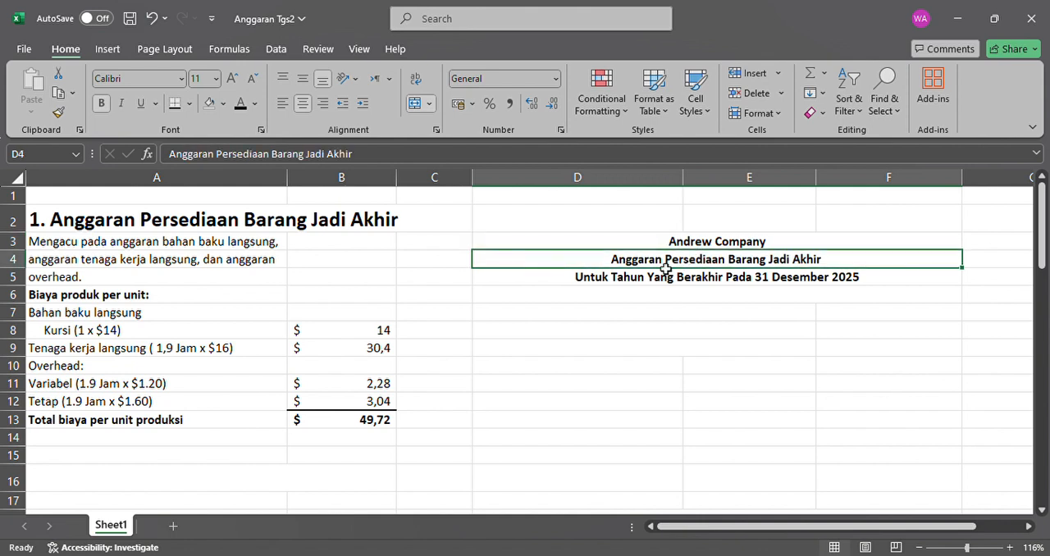
left_click(623, 286)
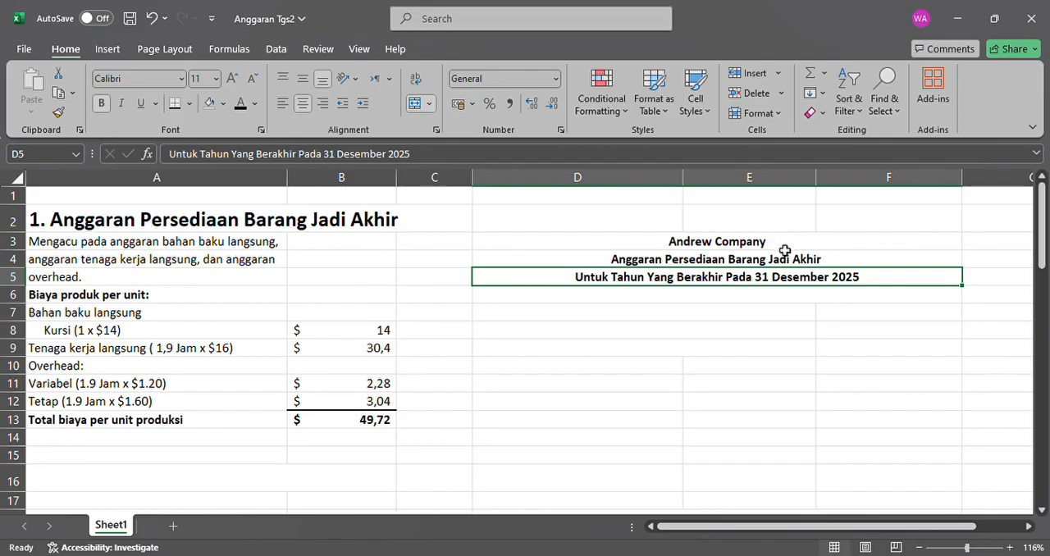
left_click_drag(769, 244, 771, 279)
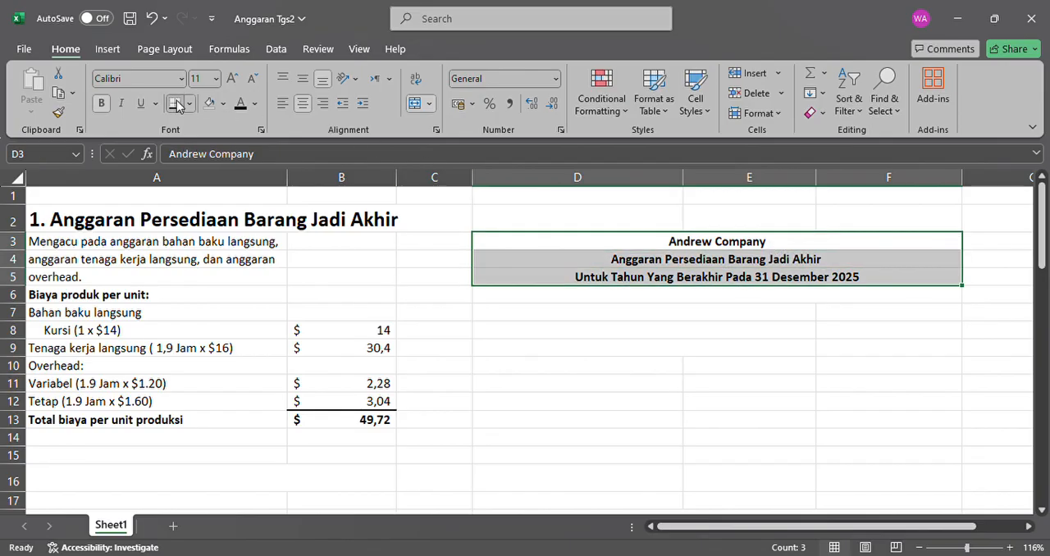
Set the font color to black for the "Jumlah Kursi Perkantoran" row in D7:F7 and the "Biaya Per Unit" label in D8.
left_click(592, 321)
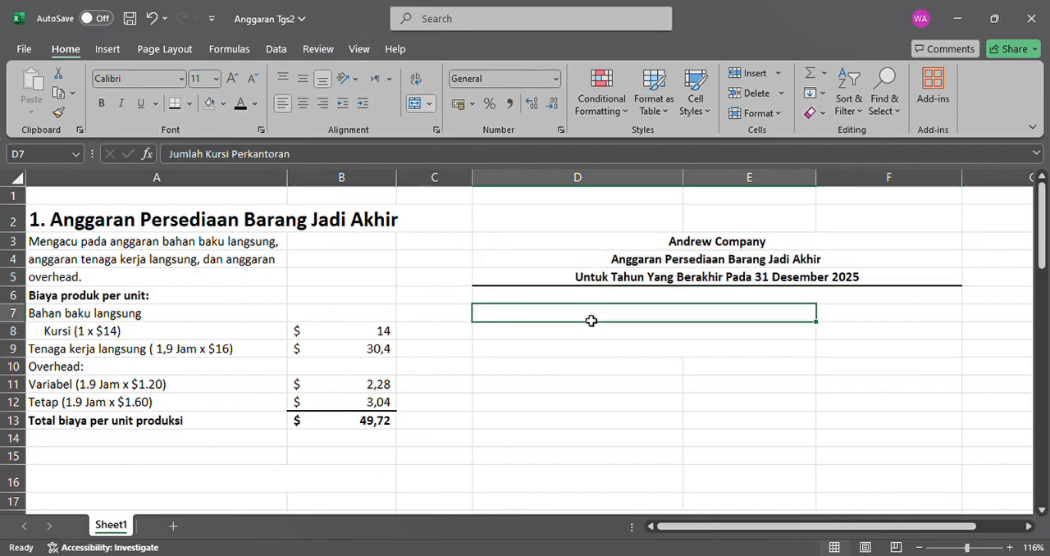
left_click(239, 109)
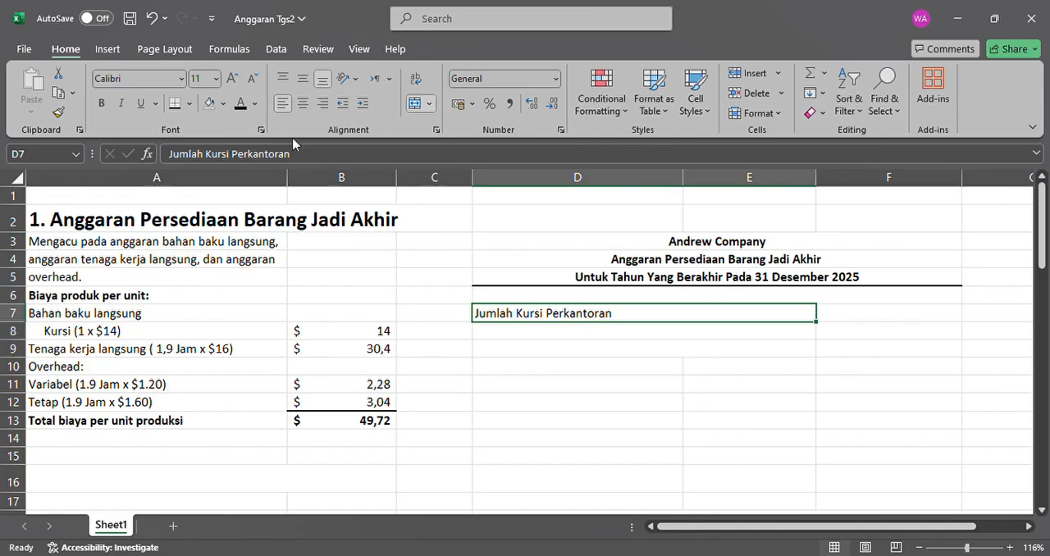
left_click(827, 319)
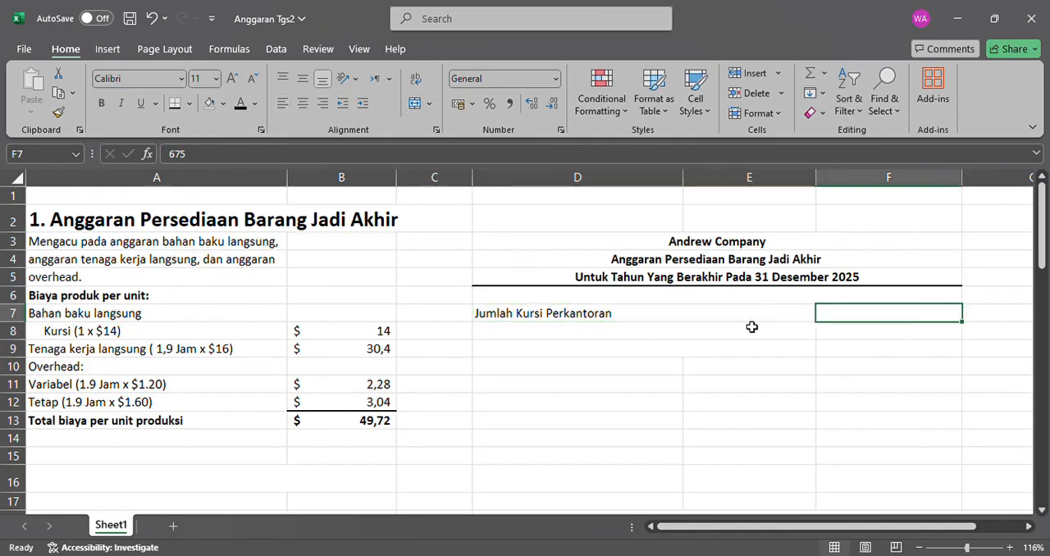
left_click(750, 320)
left_click(883, 321)
left_click(788, 315)
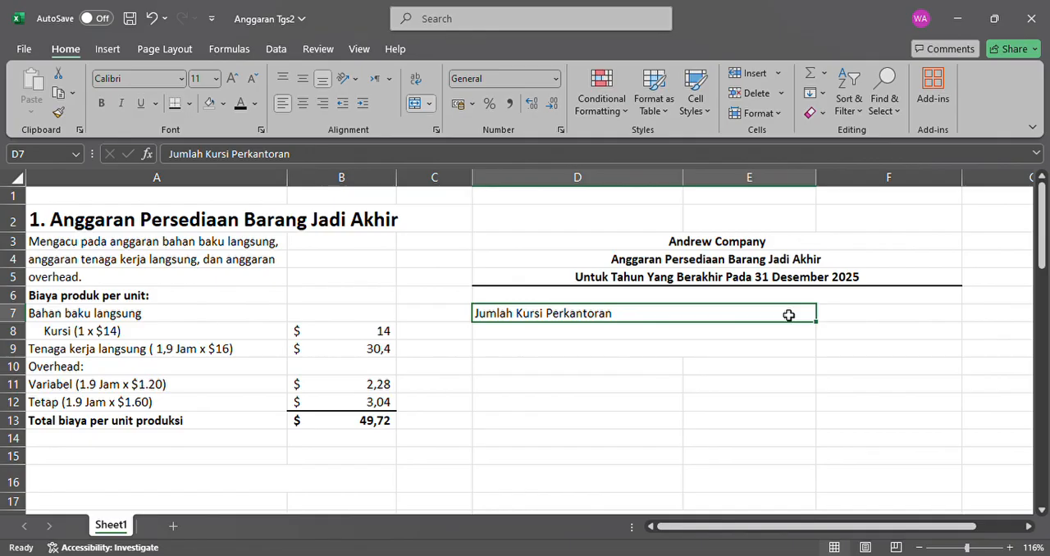
left_click(942, 314)
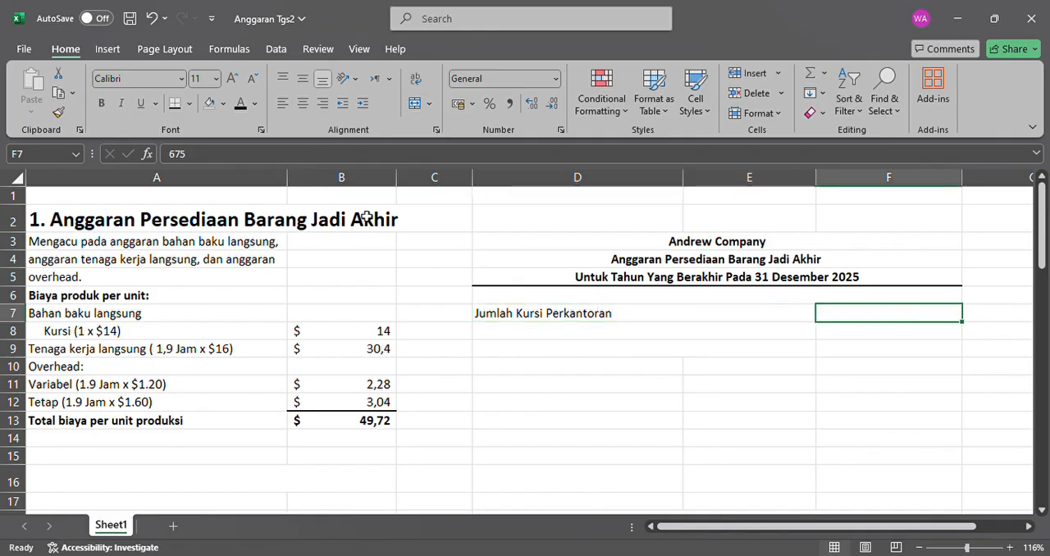
left_click(241, 106)
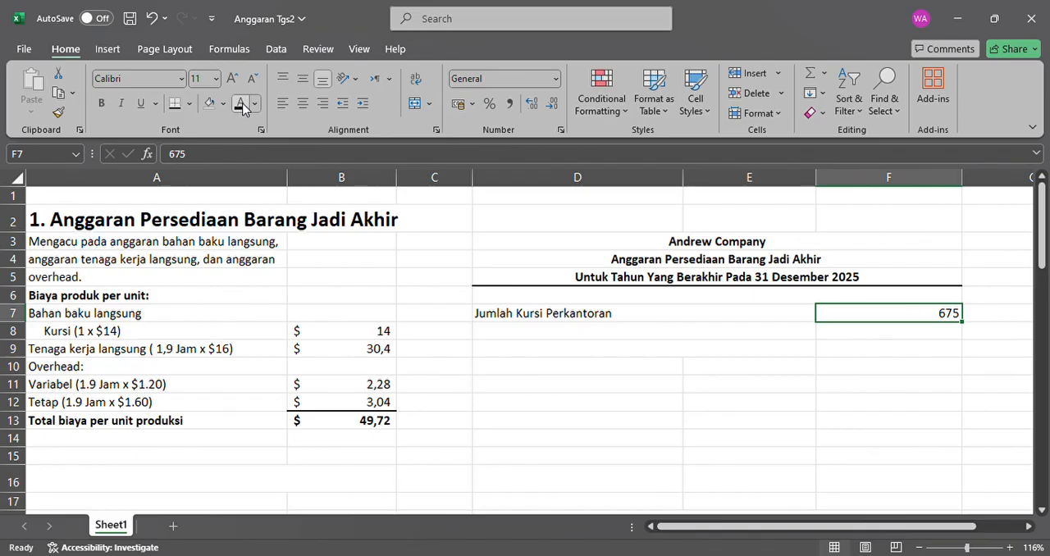
left_click(580, 334)
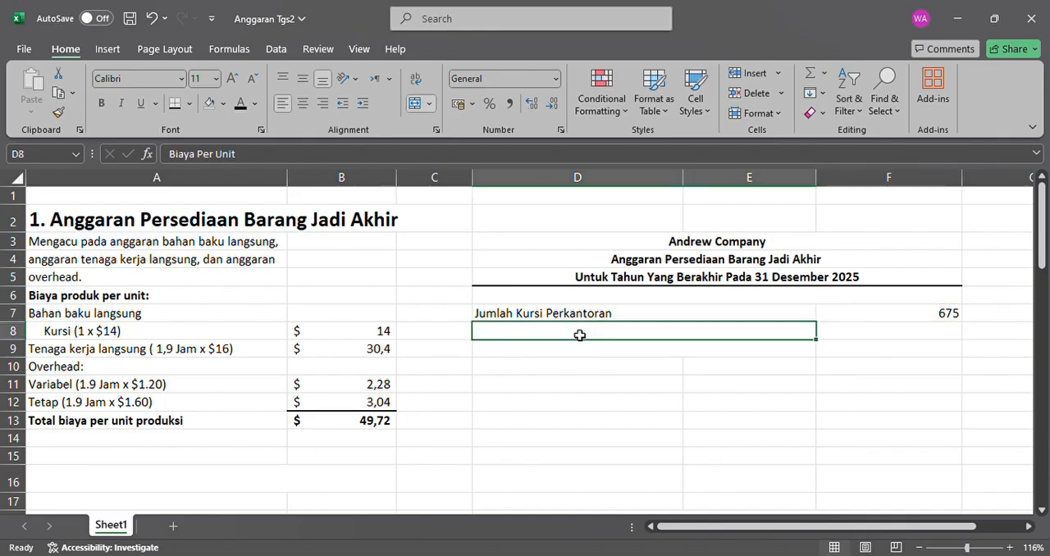
left_click(240, 109)
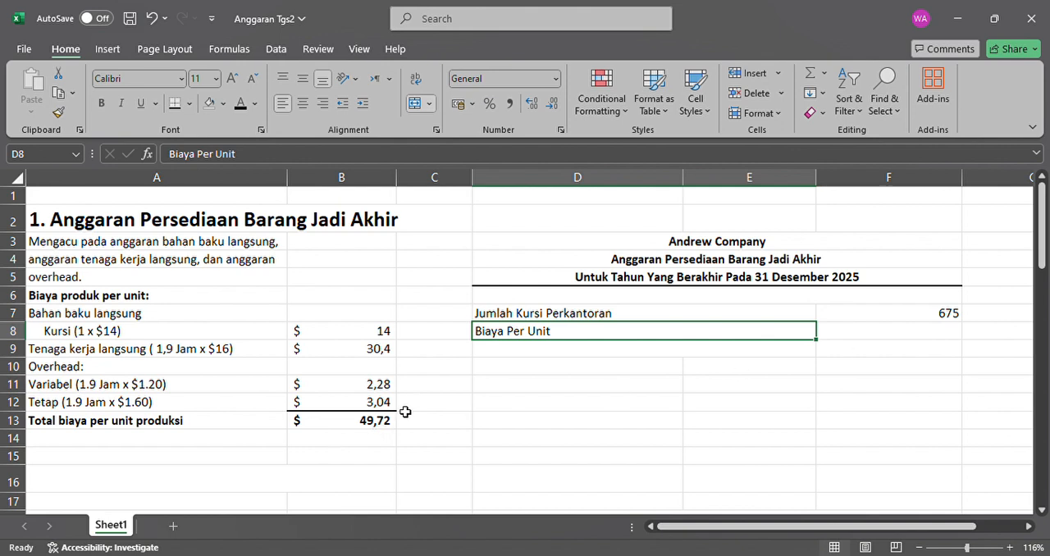
Link the cost per unit in F8 to the production total with =B13 and make it black.
left_click(877, 330)
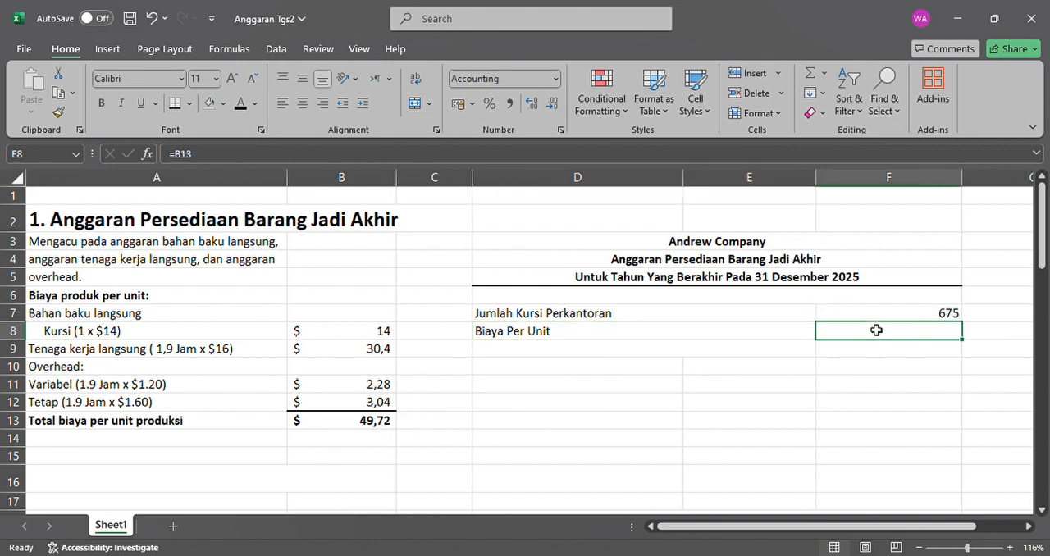
type("=")
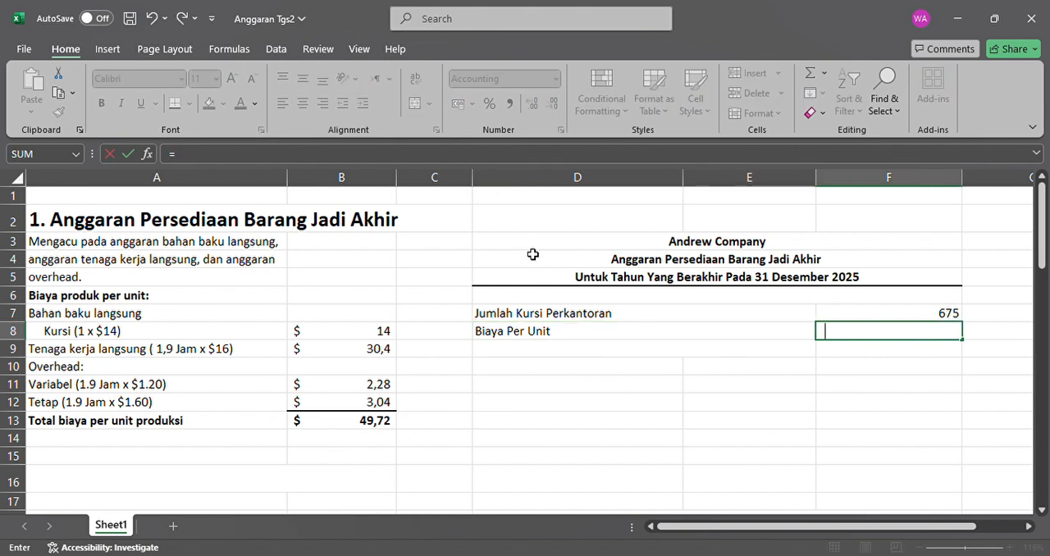
key("BackSpace")
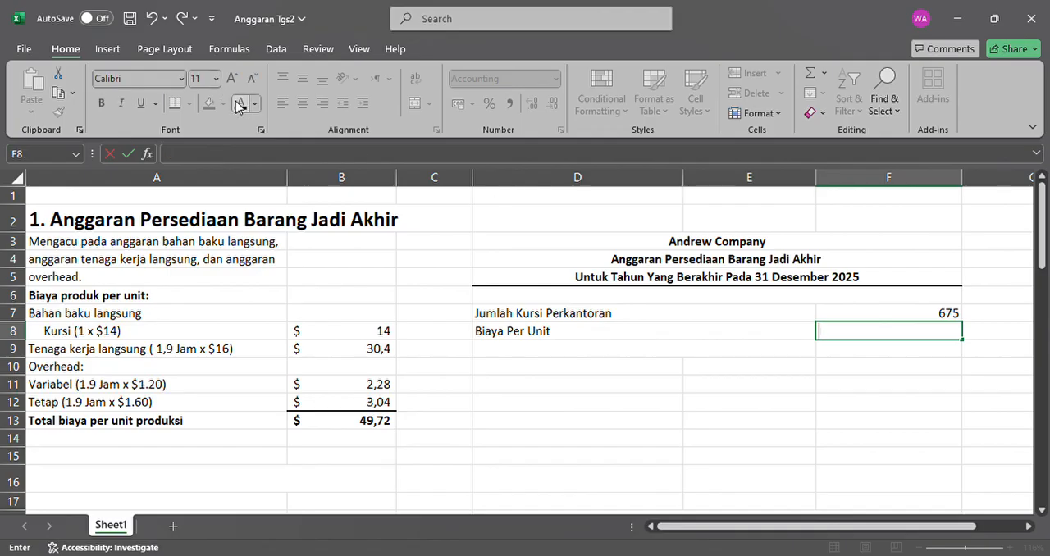
type("=")
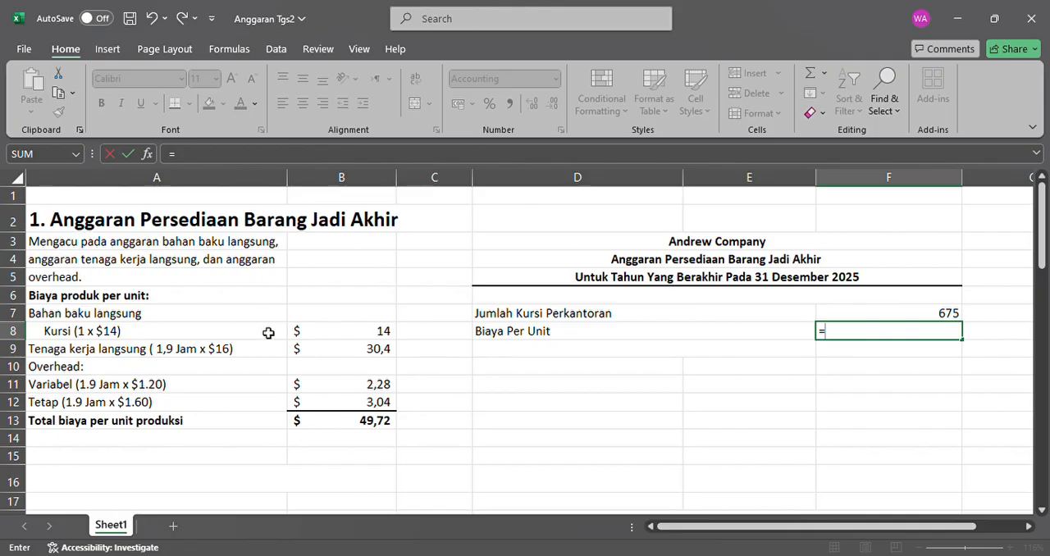
left_click(373, 421)
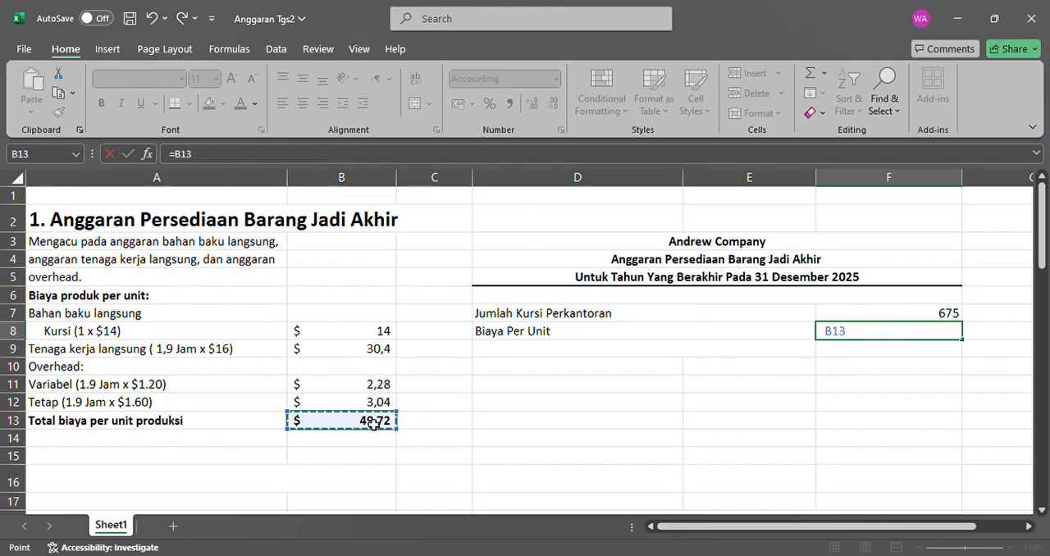
key("Return")
scroll(737, 506, "down", 1)
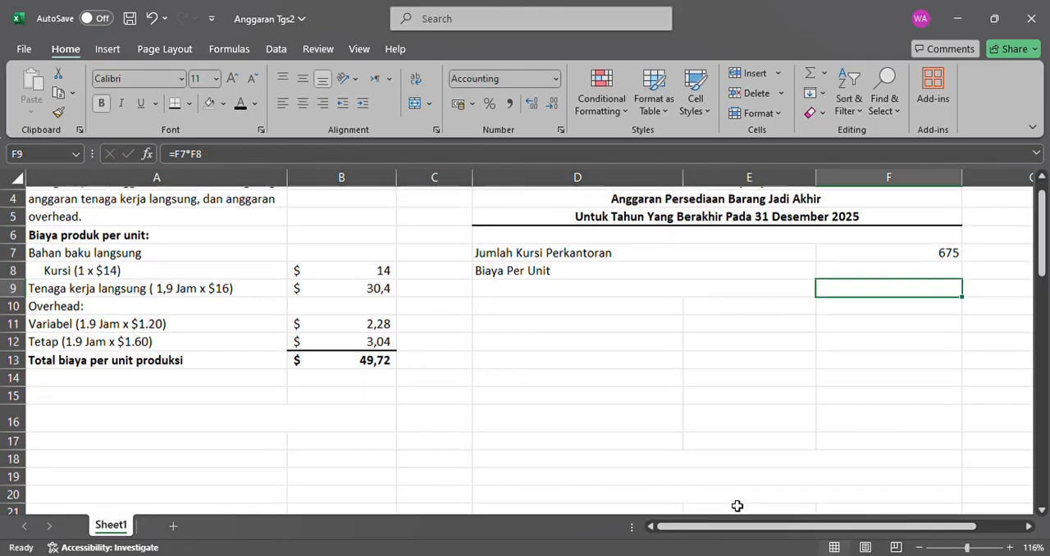
left_click(941, 274)
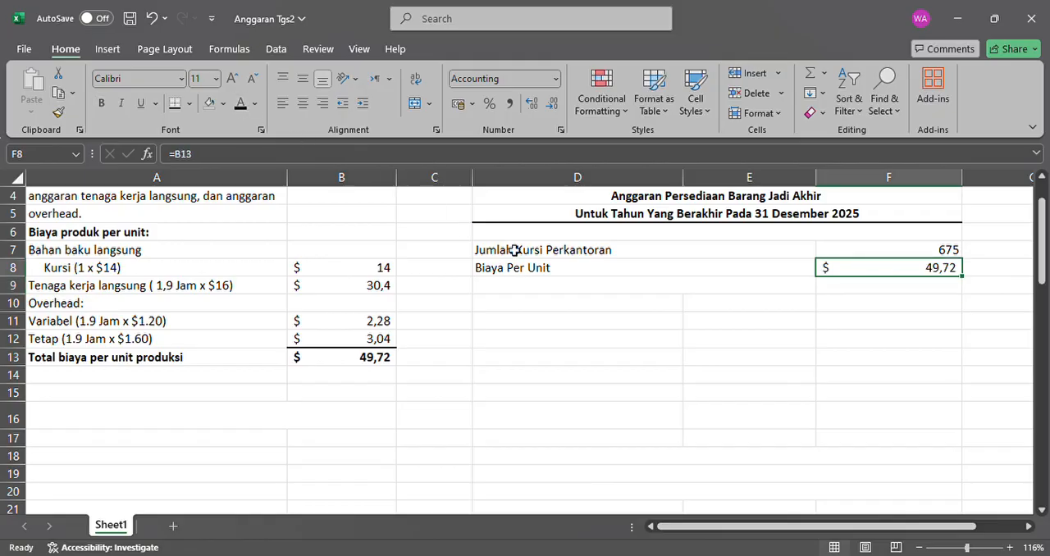
Make the "Total persediaan barang jadi akhir" label in D9 and its total in F9 black, and add a bottom border under F7:F8.
left_click(674, 291)
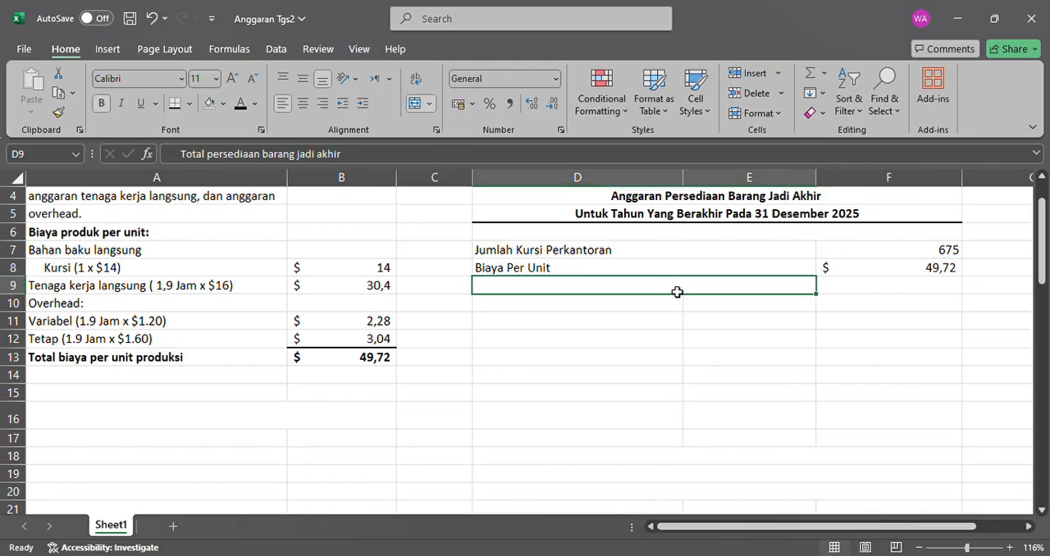
left_click(244, 105)
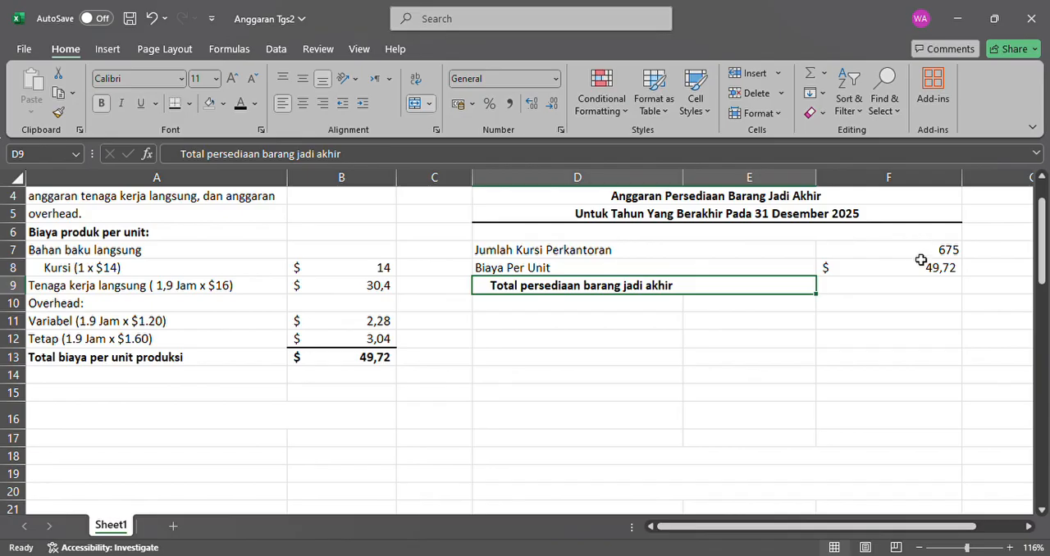
left_click_drag(921, 255, 921, 274)
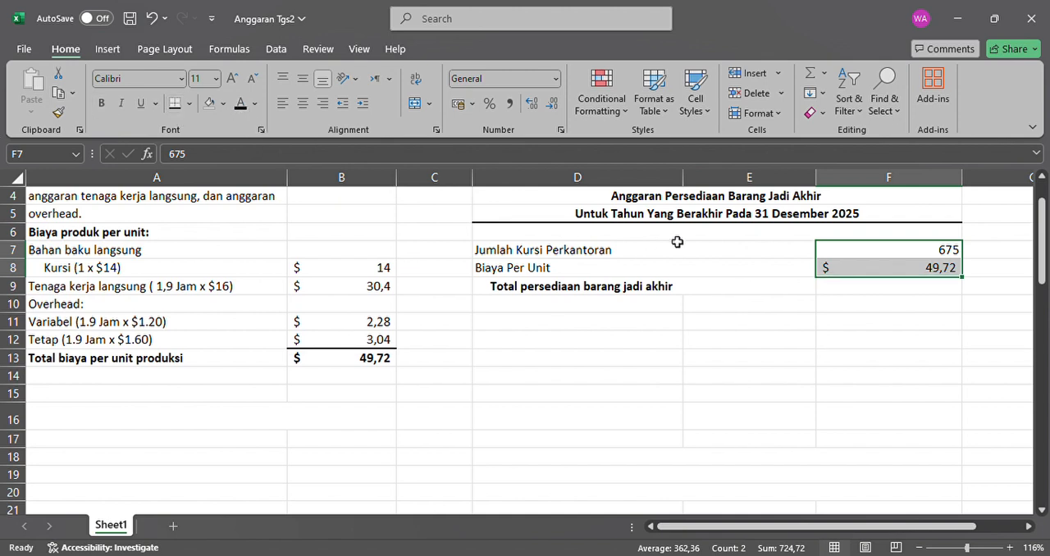
left_click(868, 293)
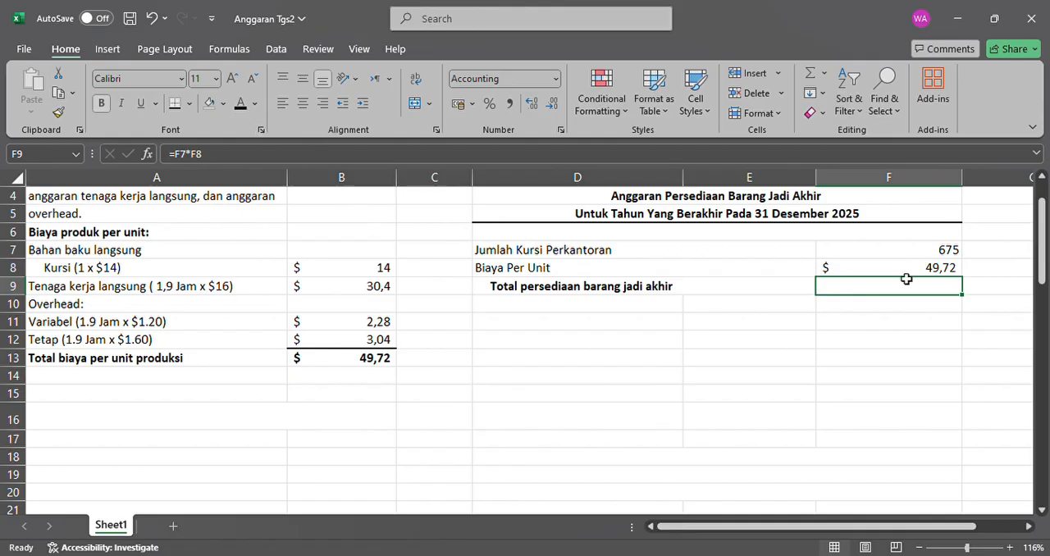
left_click(242, 104)
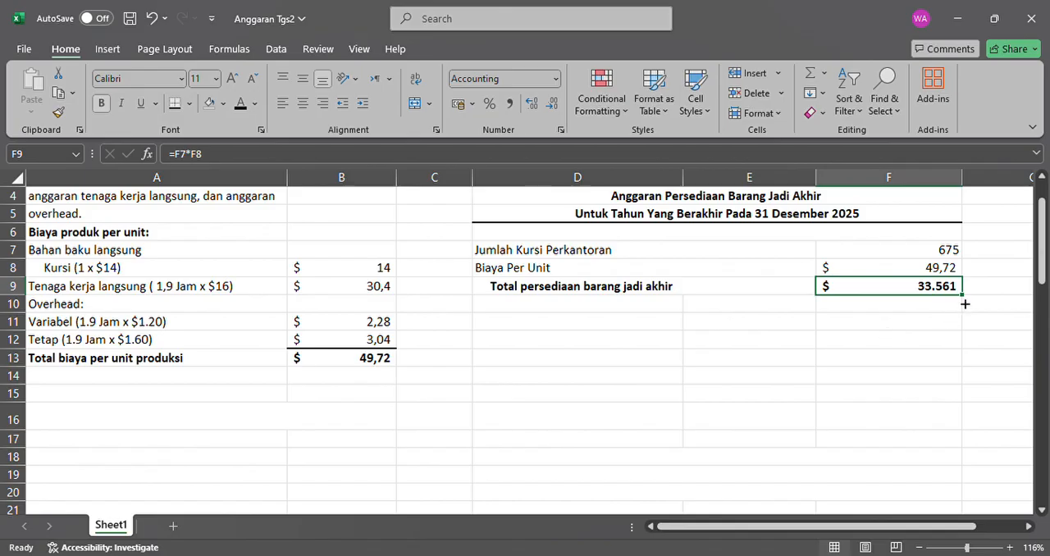
Review the chair quantity in F7, the unit cost in F8 and the total inventory formula in F9.
left_click(957, 250)
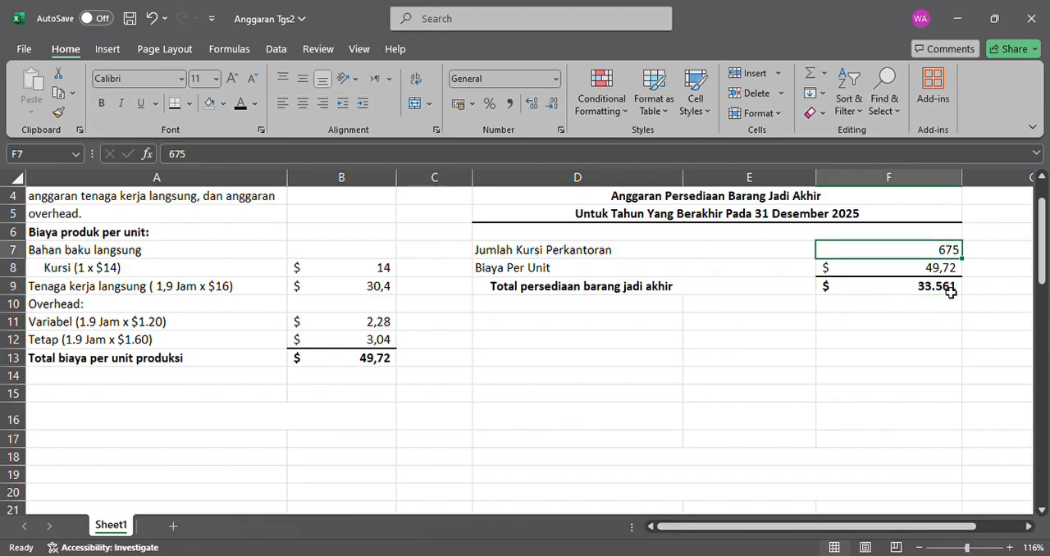
left_click(936, 271)
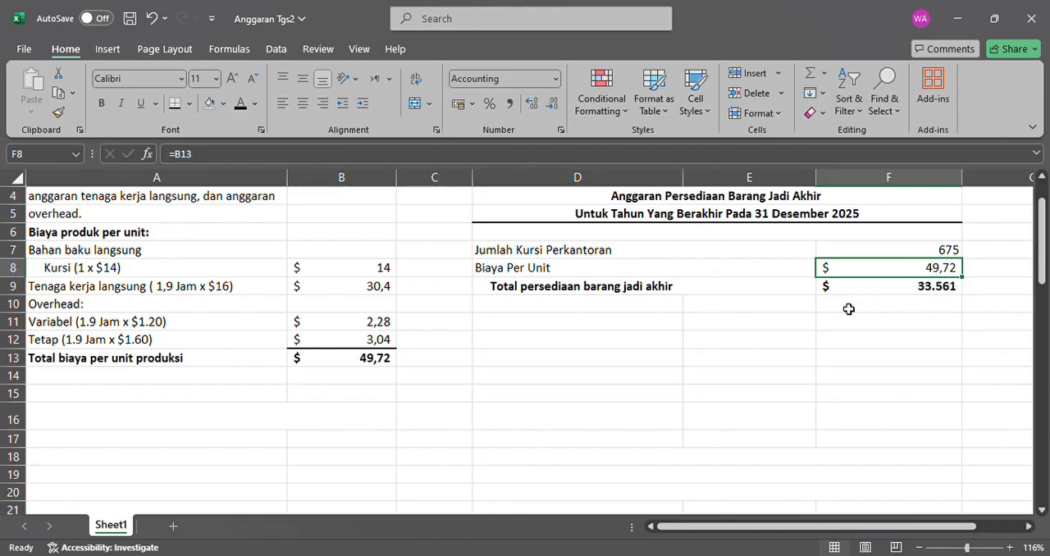
left_click(916, 290)
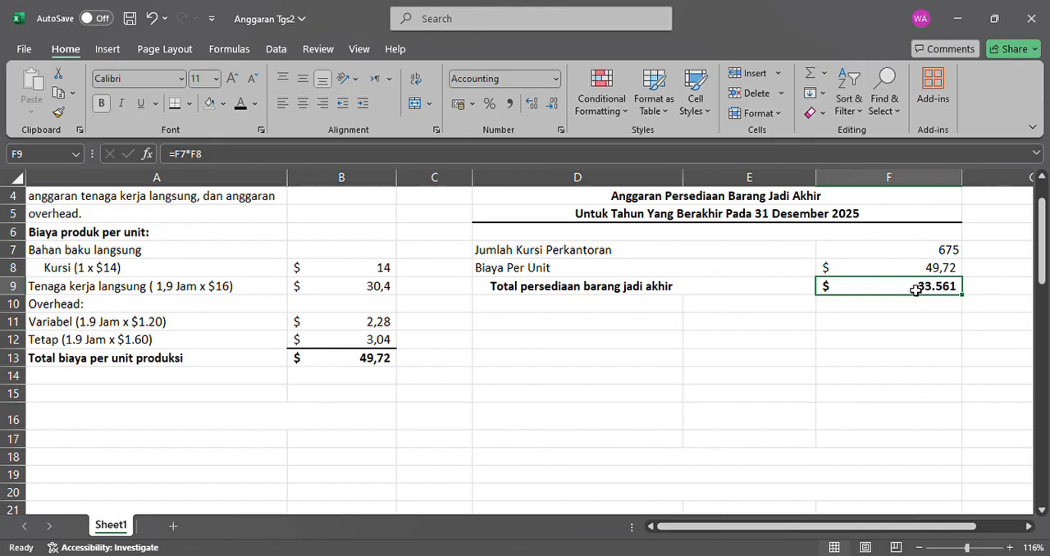
scroll(677, 332, "down", 1)
scroll(677, 331, "up", 1)
scroll(674, 333, "up", 2)
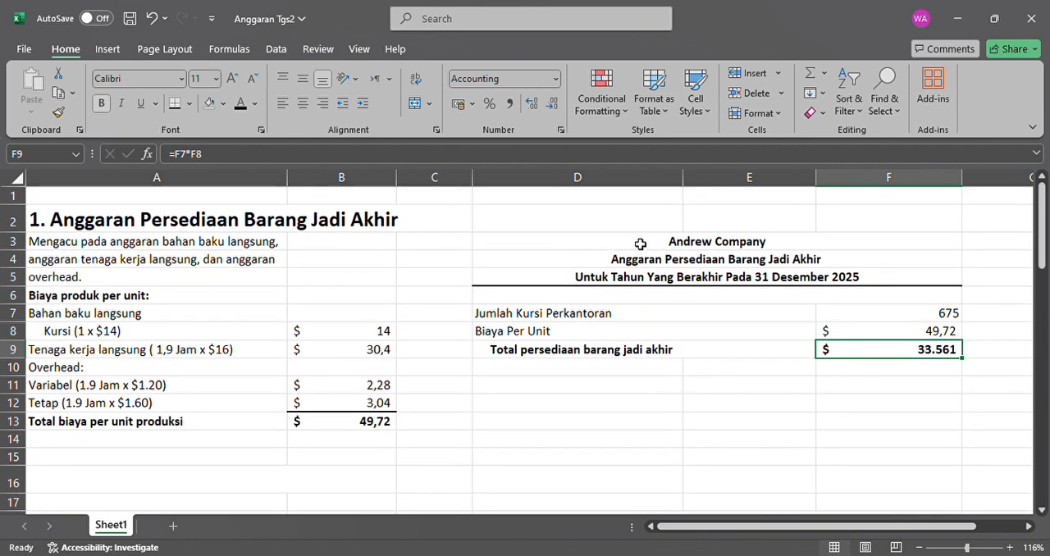
Add an outside border around the budget table D3:F9 and fill its heading block D3:F5 with light orange.
mouse_move(640, 244)
left_mouse_down()
mouse_move(774, 324)
mouse_move(780, 348)
left_mouse_up()
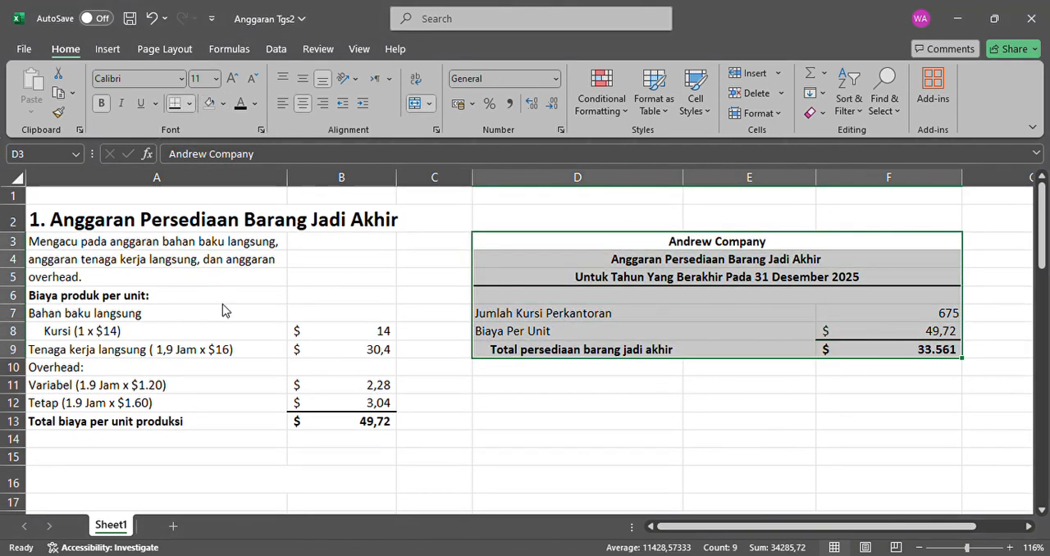
left_click(670, 243)
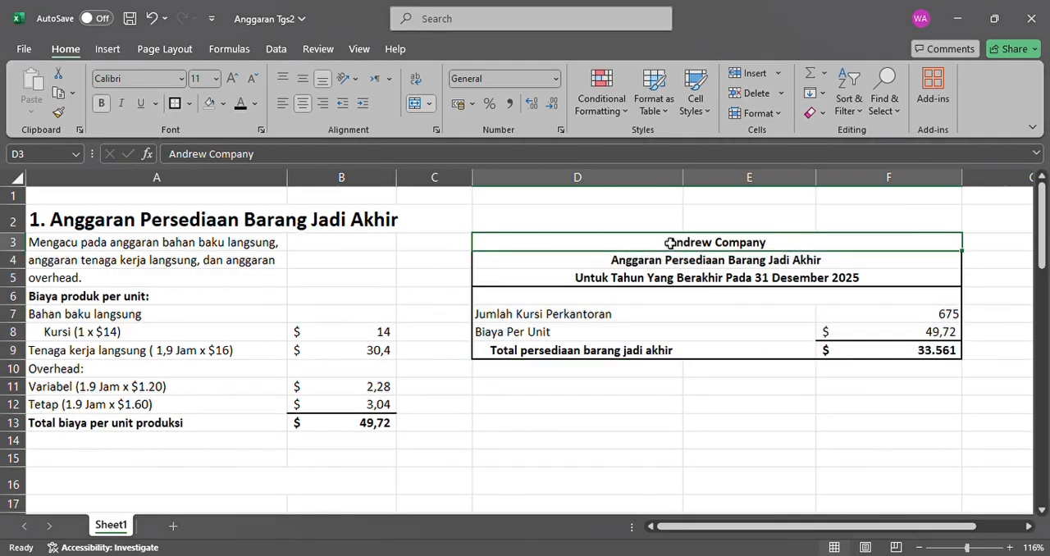
left_click_drag(670, 243, 678, 277)
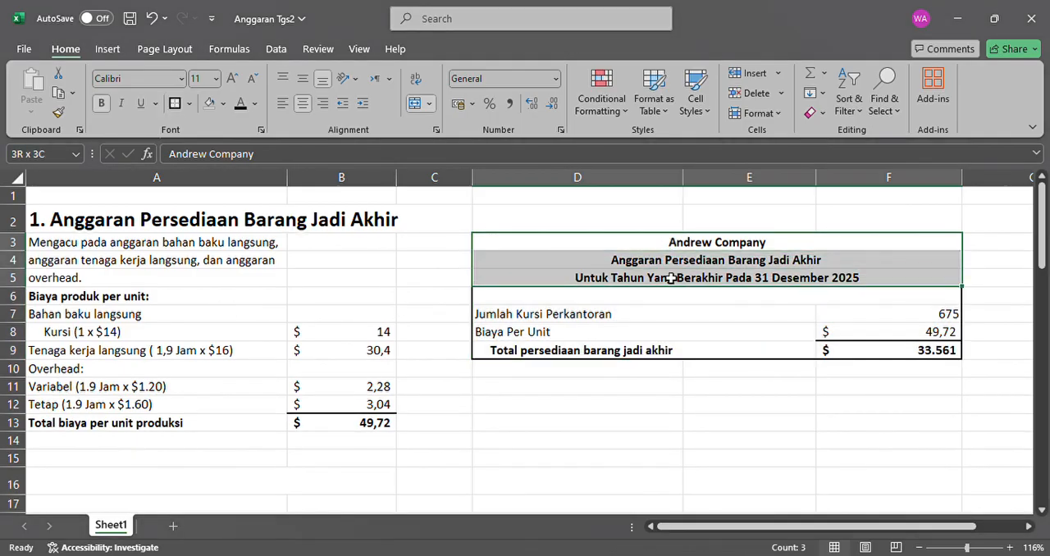
left_click(209, 103)
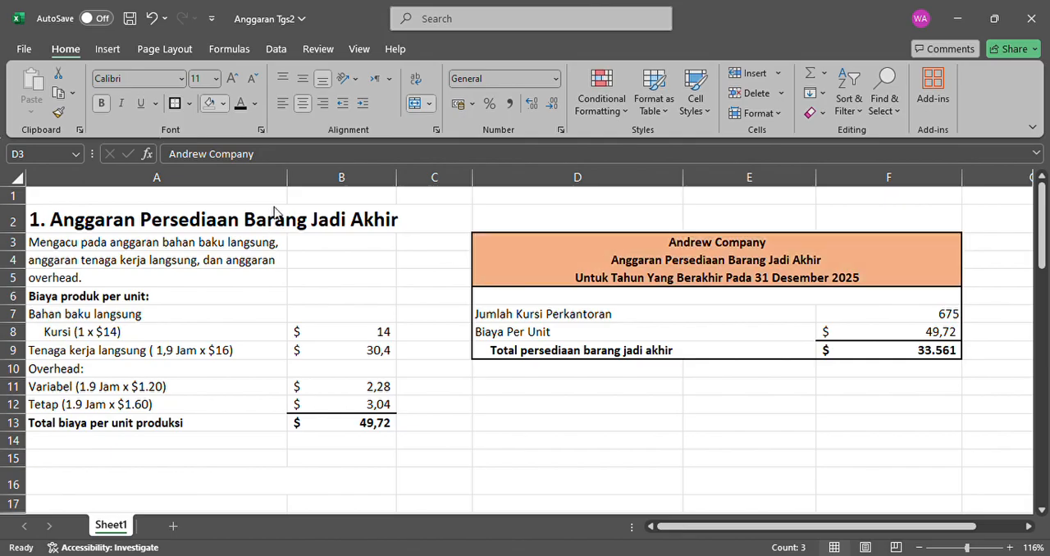
scroll(435, 309, "down", 1)
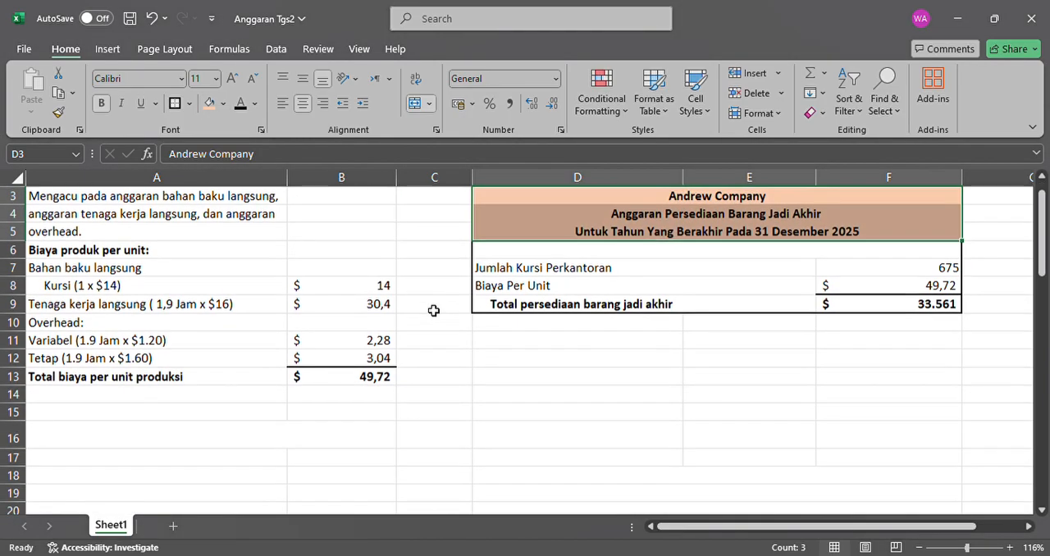
left_click(434, 305)
scroll(434, 311, "up", 1)
Make the "2. Anggaran Harga Pokok Penjualan" heading in A16 and the reference note in A17:A19 black.
scroll(434, 311, "down", 1)
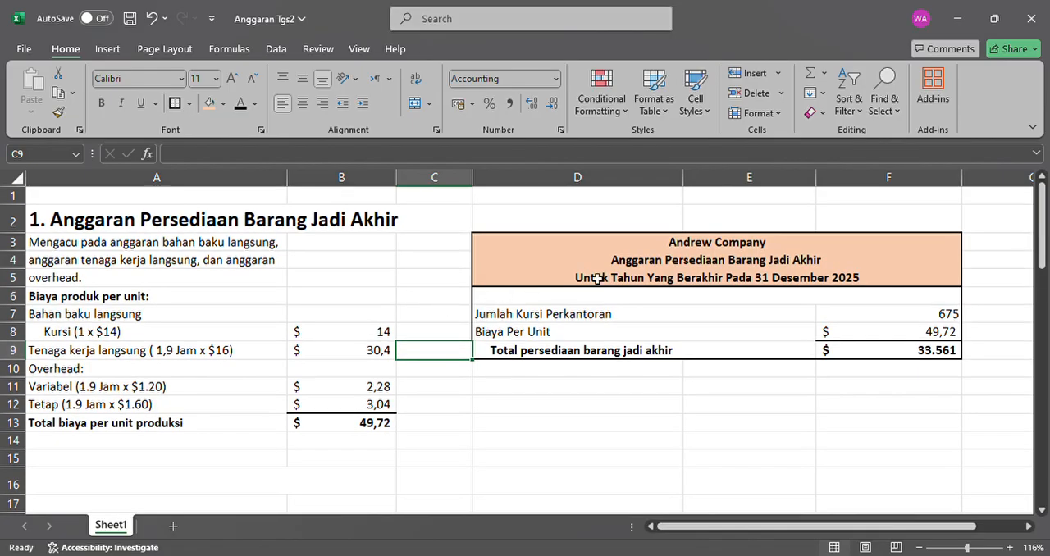
scroll(597, 279, "down", 2)
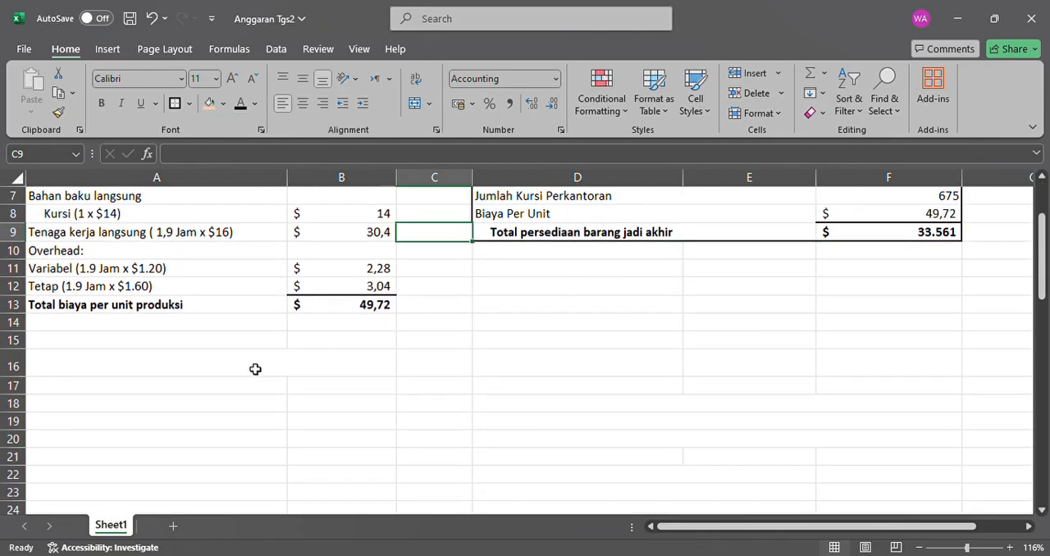
left_click(255, 369)
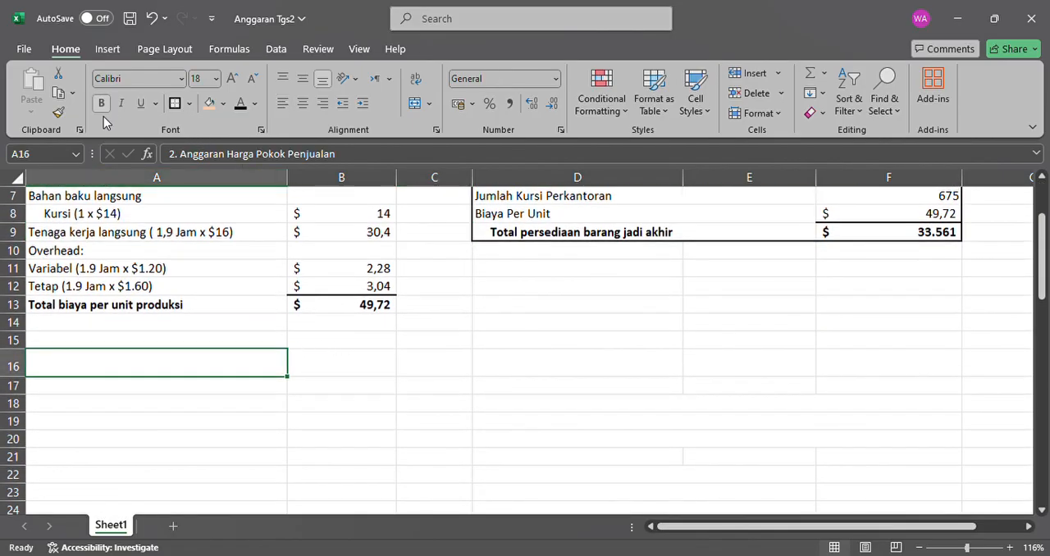
left_click(238, 110)
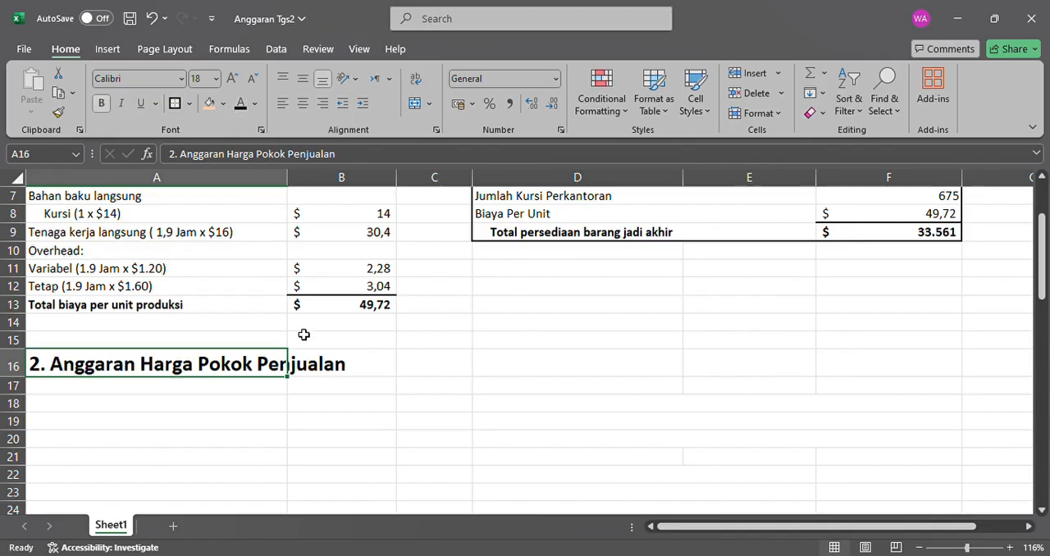
key("Down")
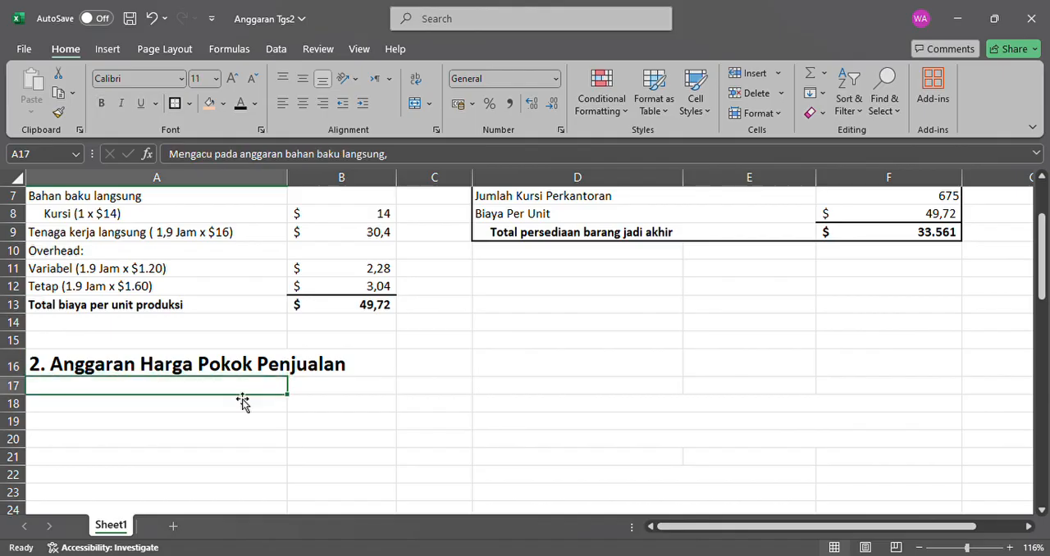
left_click_drag(208, 394, 216, 423)
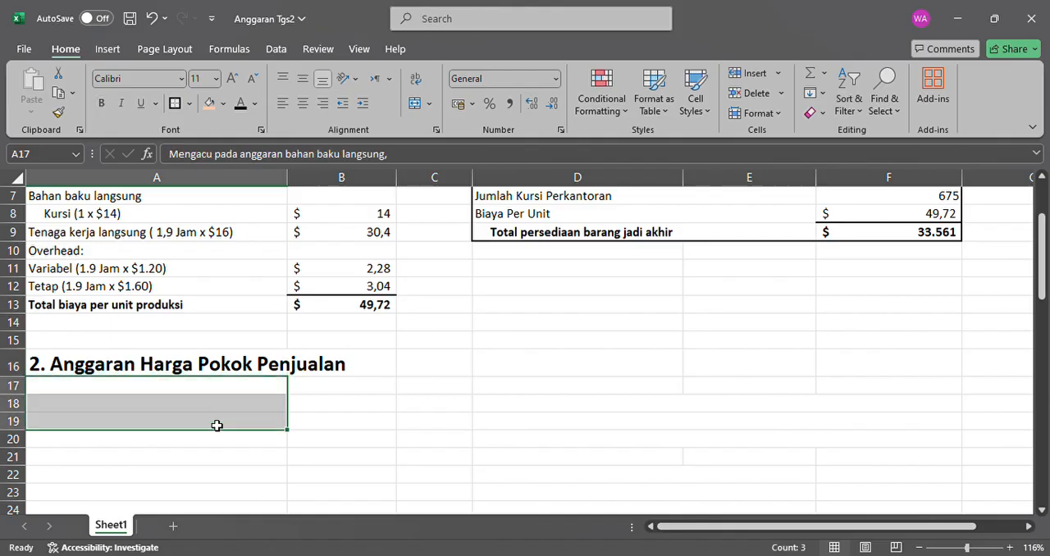
left_click(241, 104)
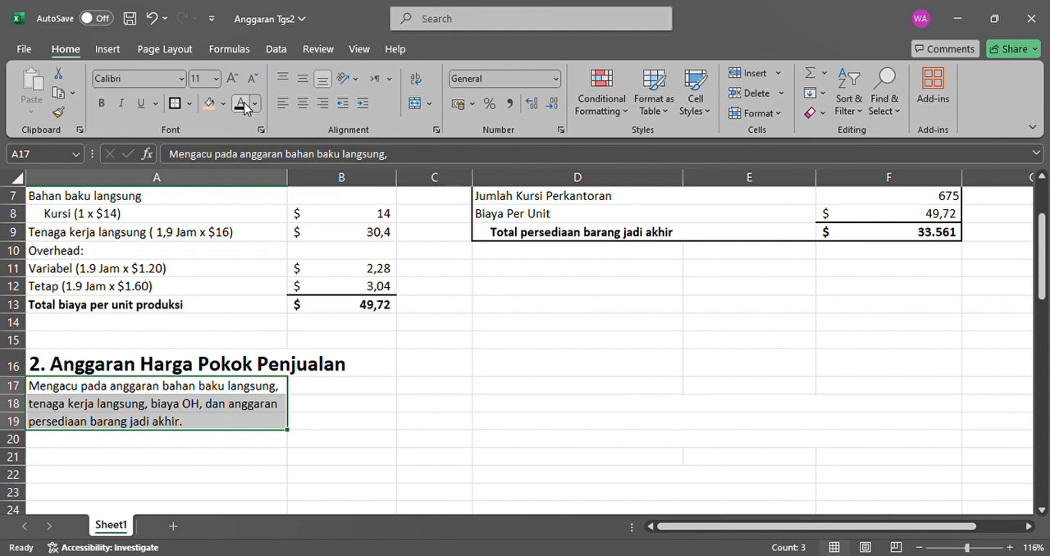
Make the opening inventory note in A20, the direct materials label in A21 and the "Kursi (20.000 x $14)" label in A22 black.
left_click(226, 439)
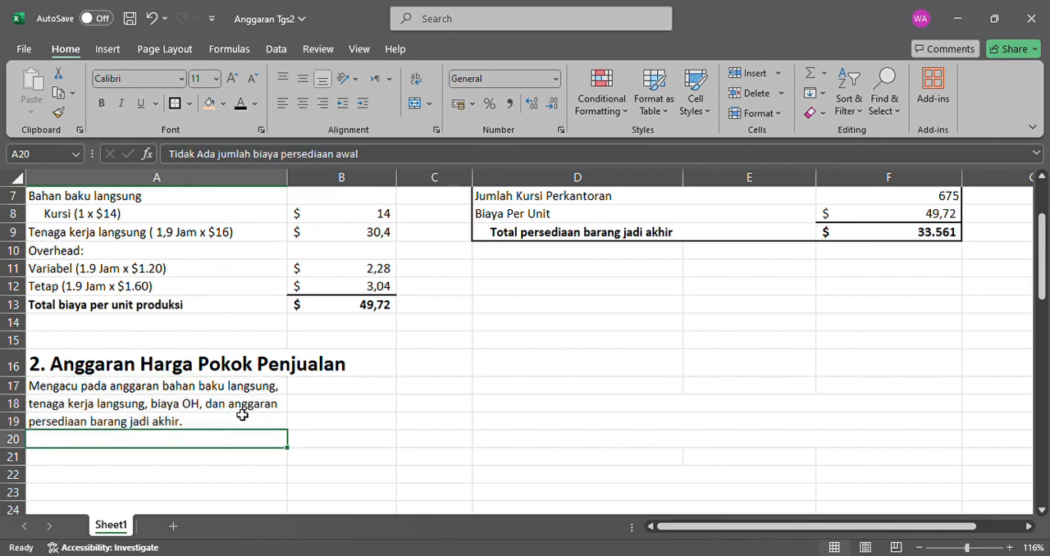
scroll(214, 424, "down", 2)
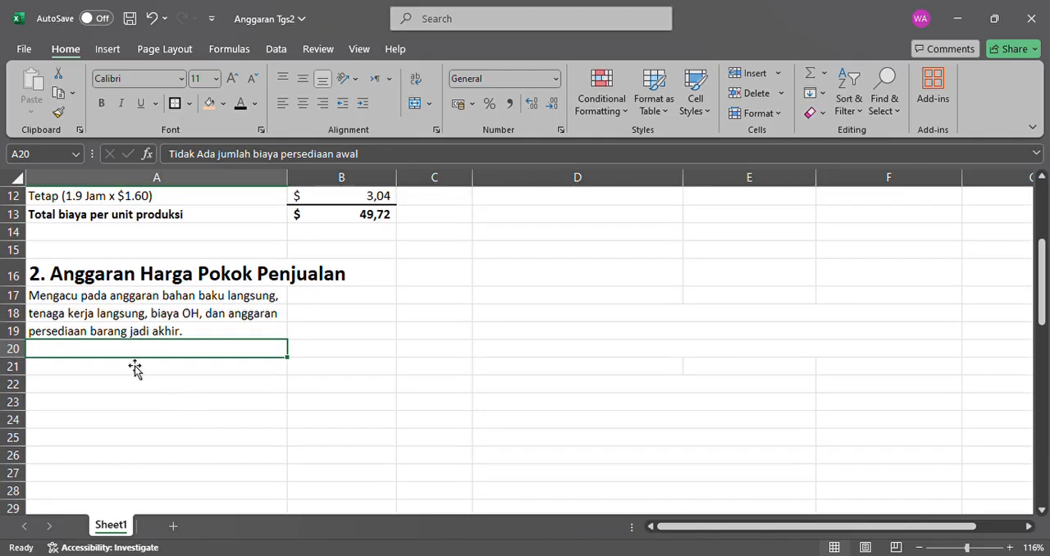
left_click(249, 105)
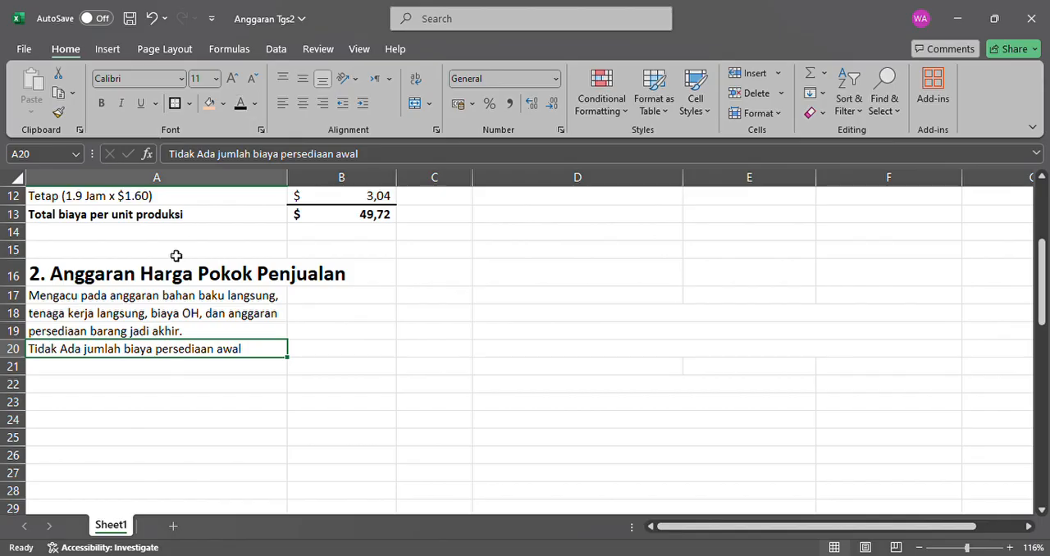
left_click(119, 373)
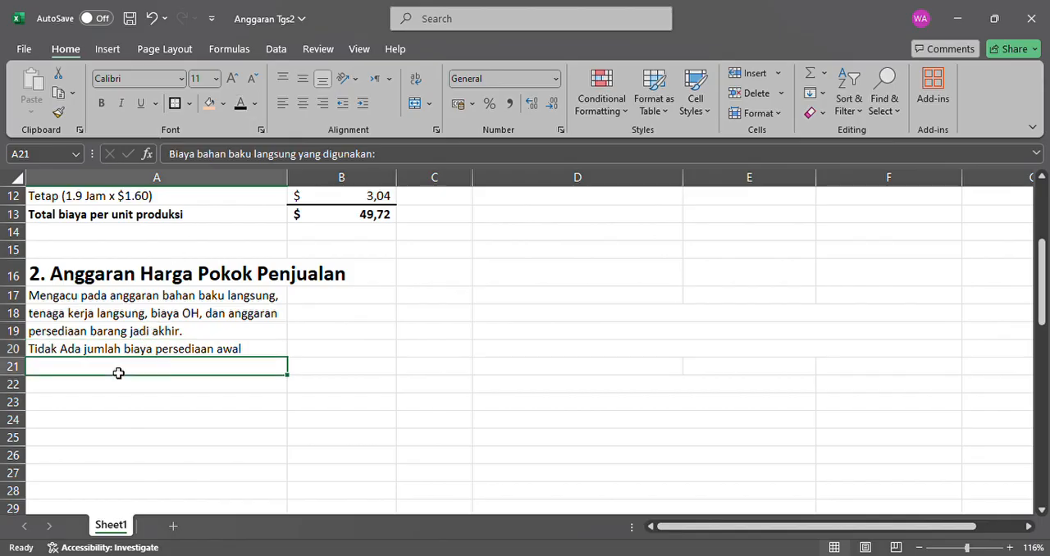
left_click(239, 103)
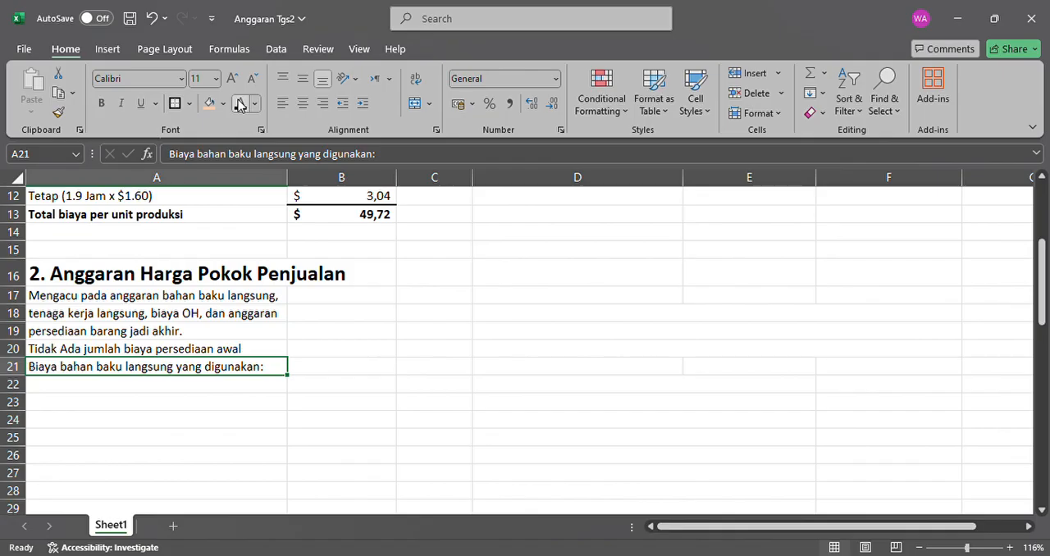
left_click(189, 385)
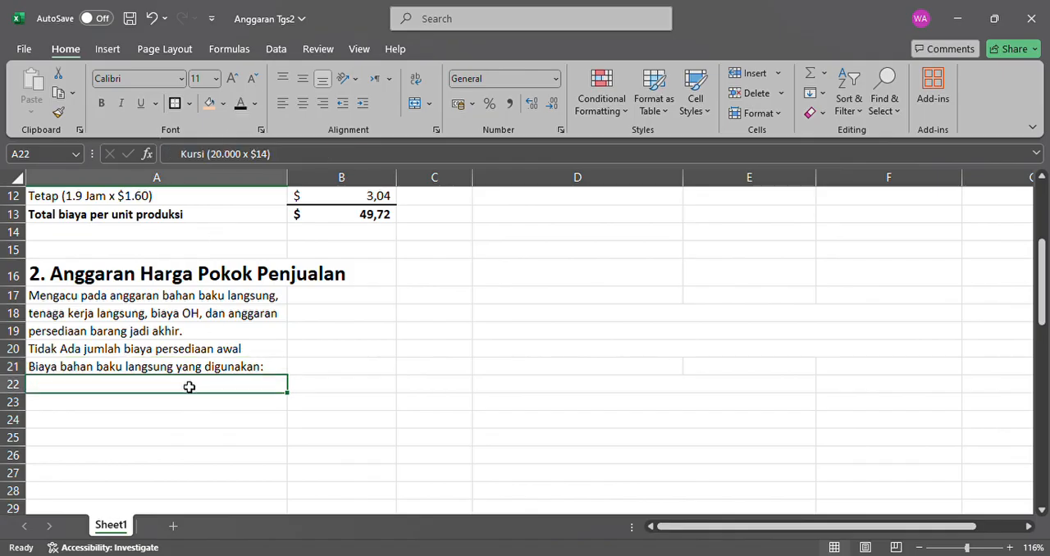
left_click(240, 102)
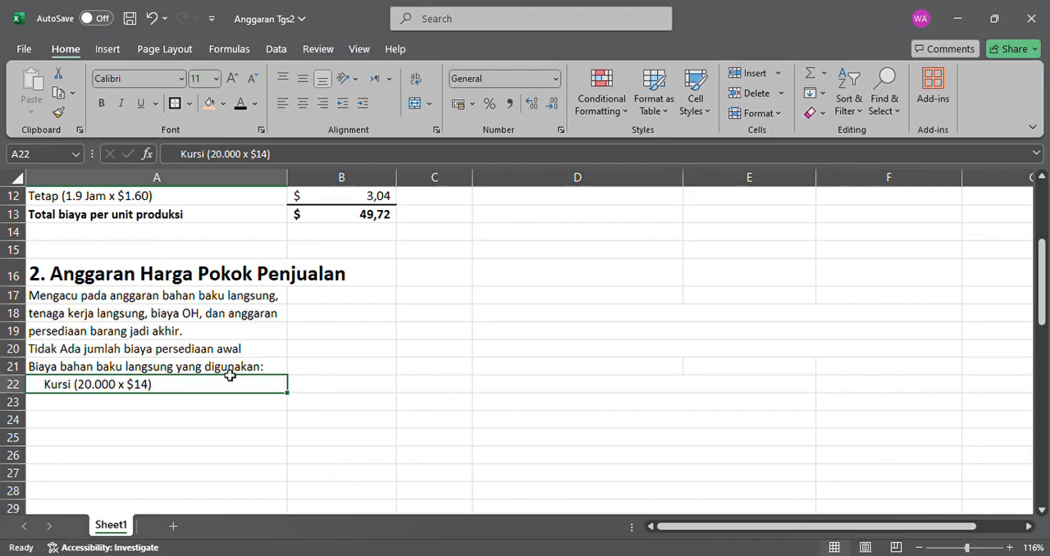
Make the chair material cost in B22 black and replace its value with the formula =20000*14.
left_click(312, 389)
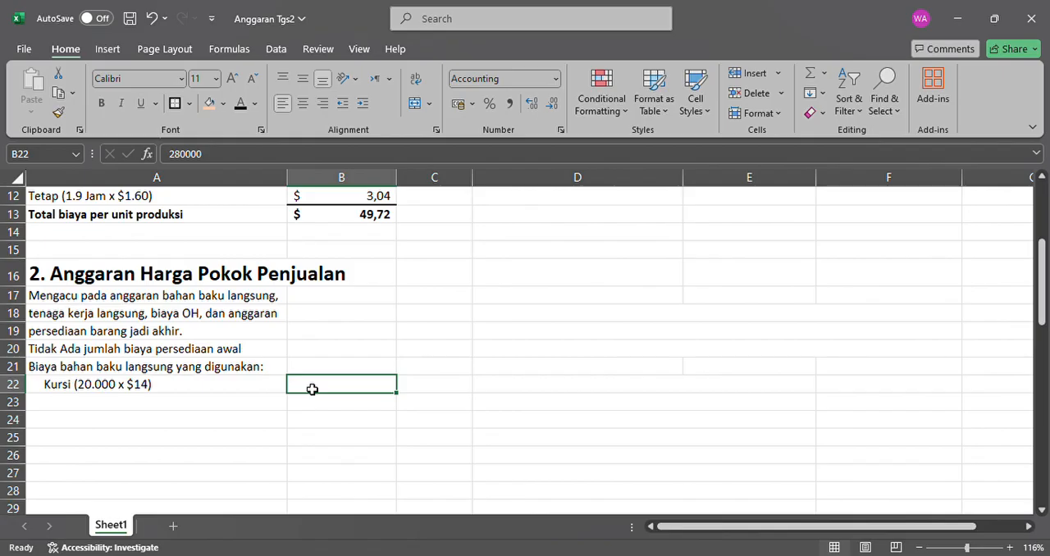
left_click(239, 105)
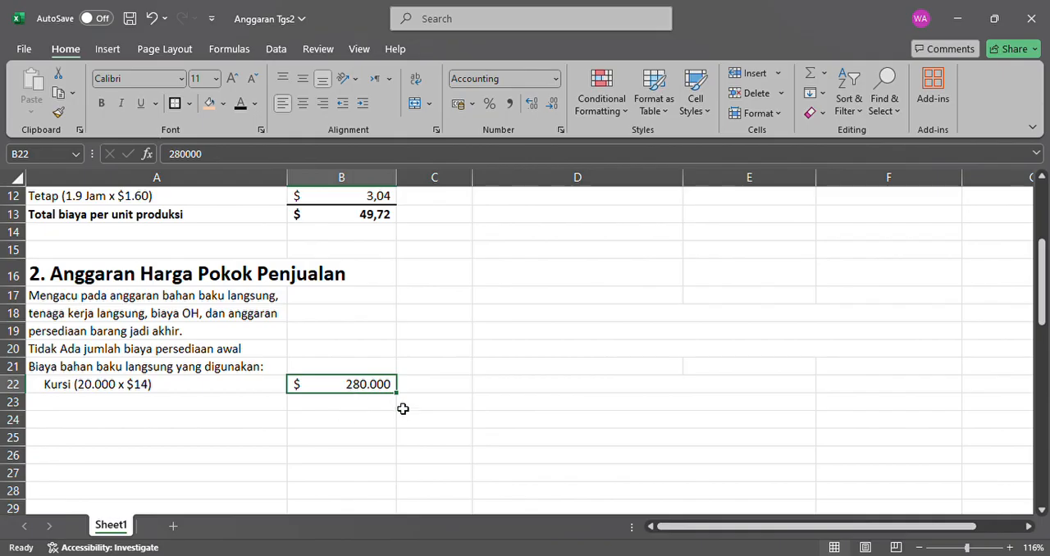
type("=")
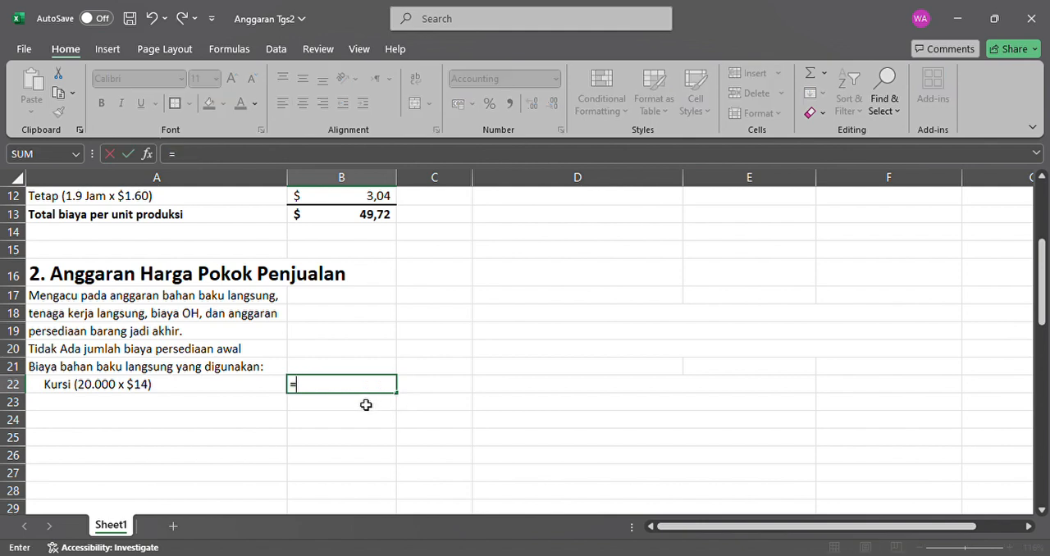
type("20000*")
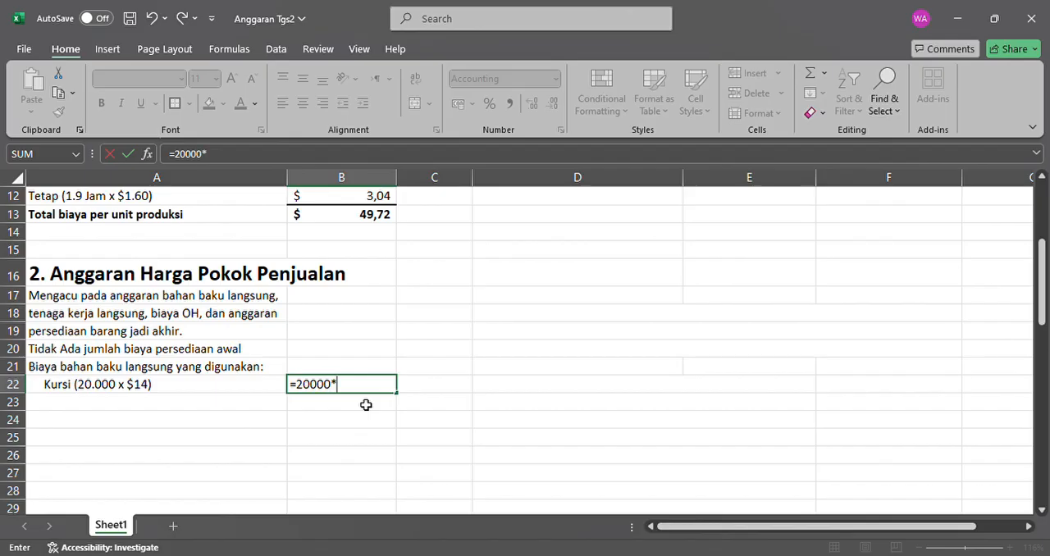
type("14")
key("Return")
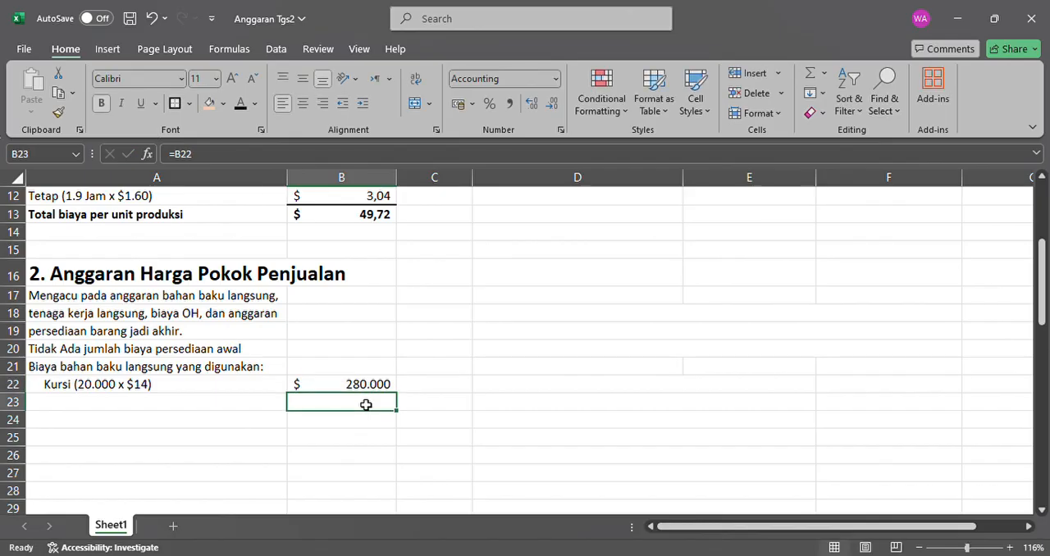
Make the "Total biaya bahan baku yang digunakan" label in A23 and its amount in B23 black, and add a bottom border under B22.
left_click(217, 403)
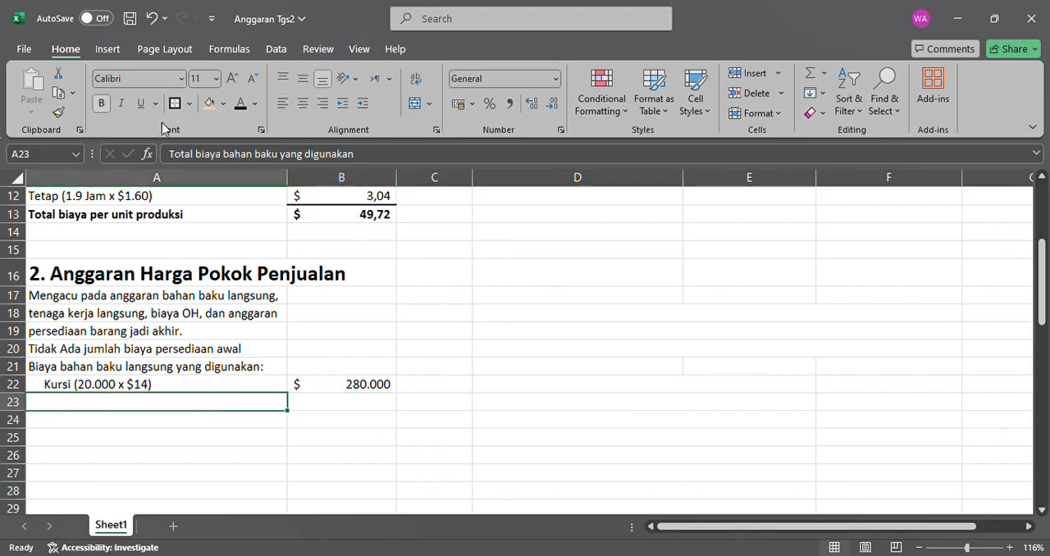
left_click(243, 105)
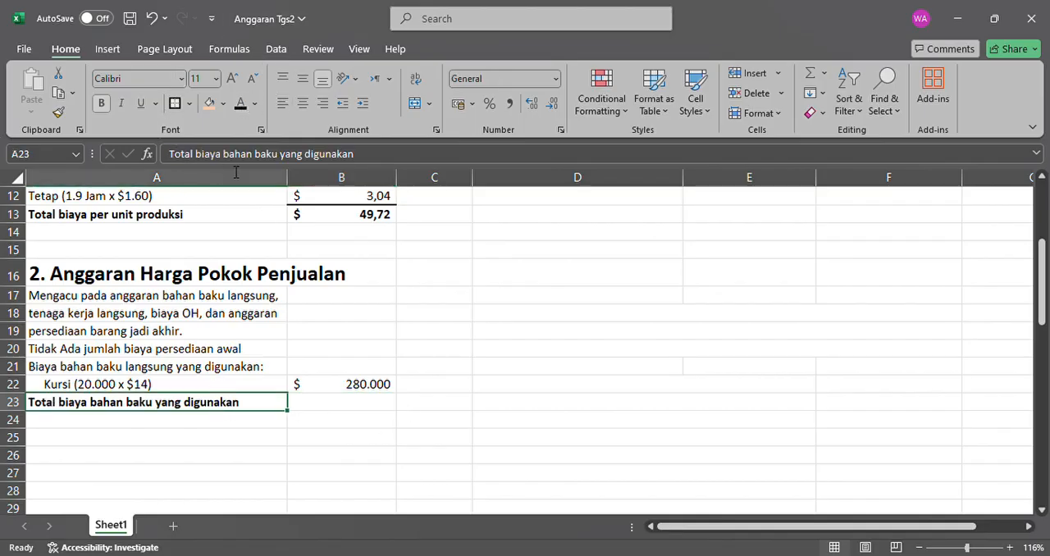
left_click(320, 406)
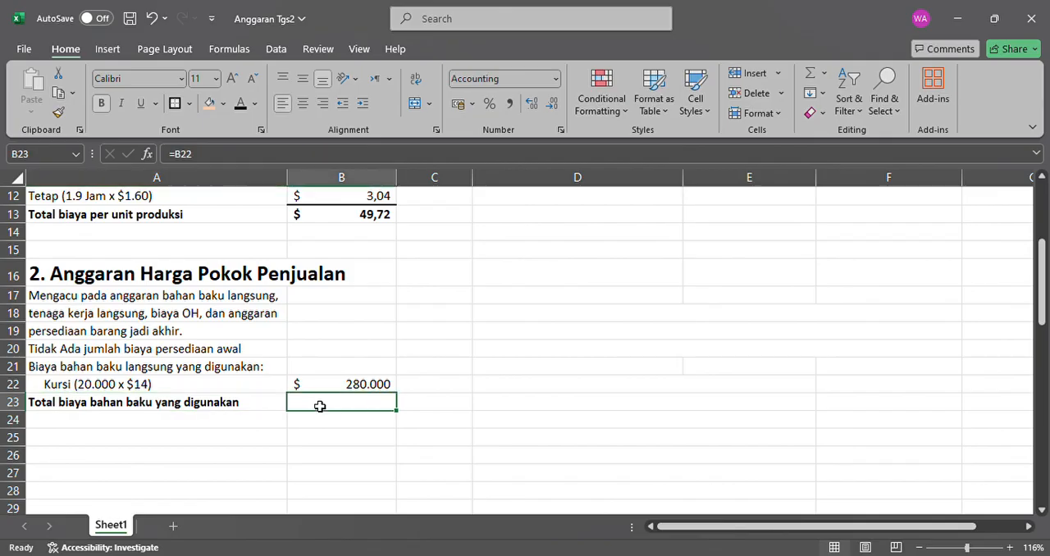
left_click(242, 107)
left_click(371, 385)
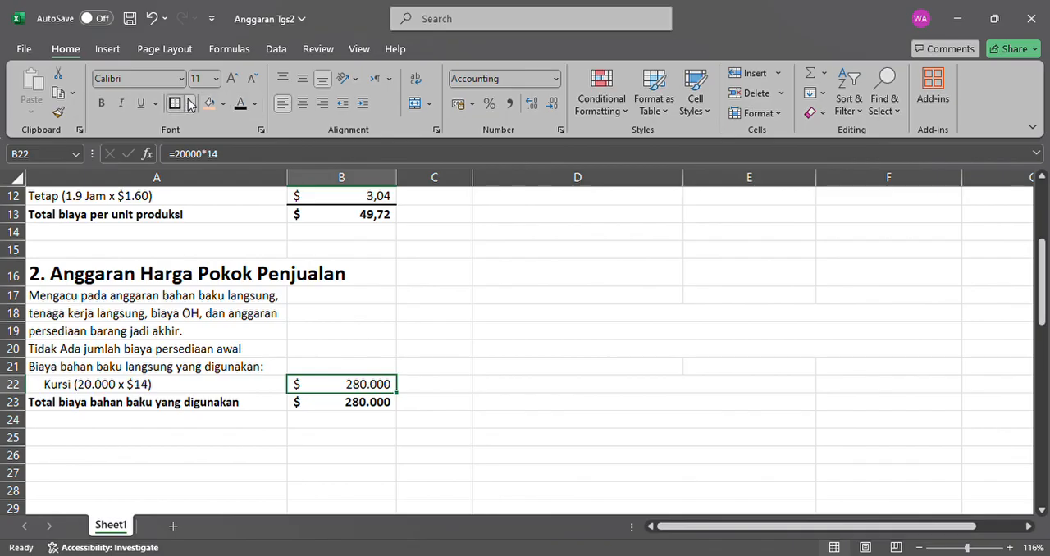
left_click(235, 496)
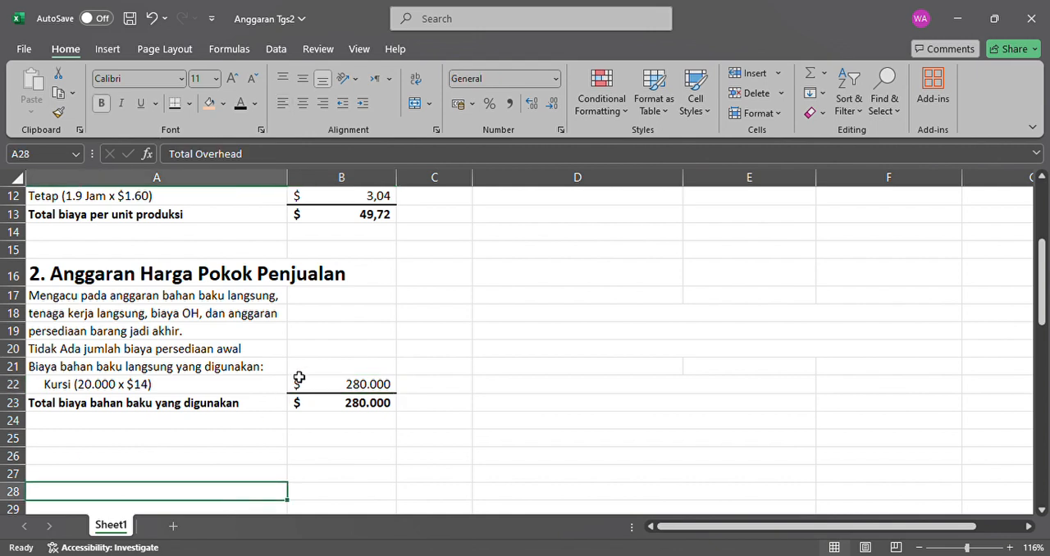
left_click(266, 386)
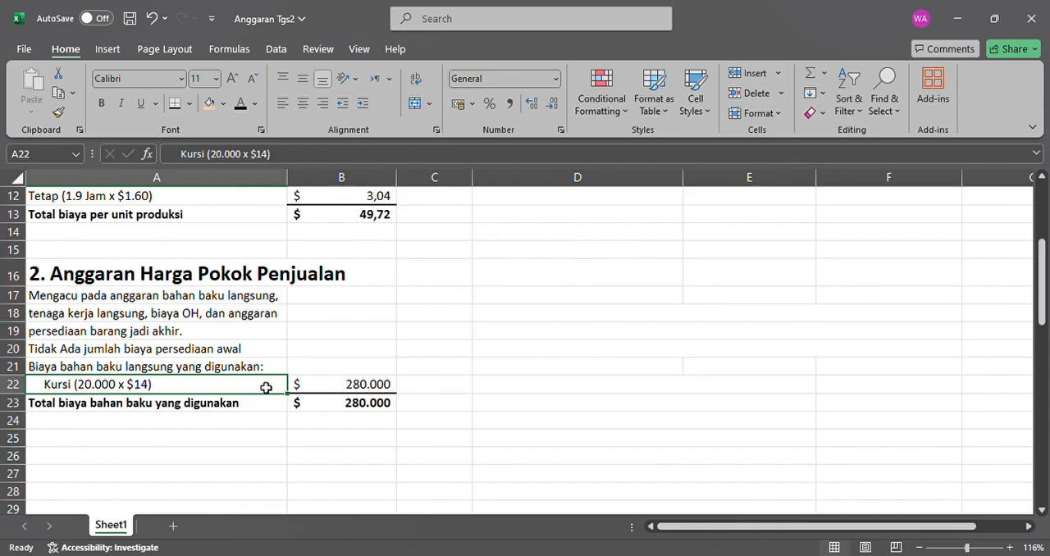
Make the "TKL (20.000 x 1,9 jam x $16)" label in A24 and its direct labor amount in B24 black.
left_click(245, 426)
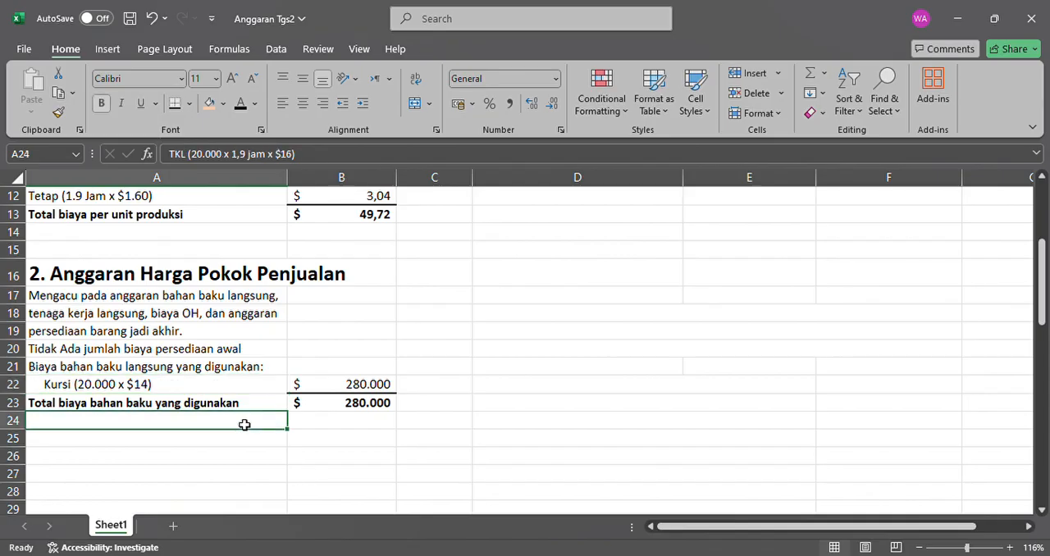
left_click(243, 107)
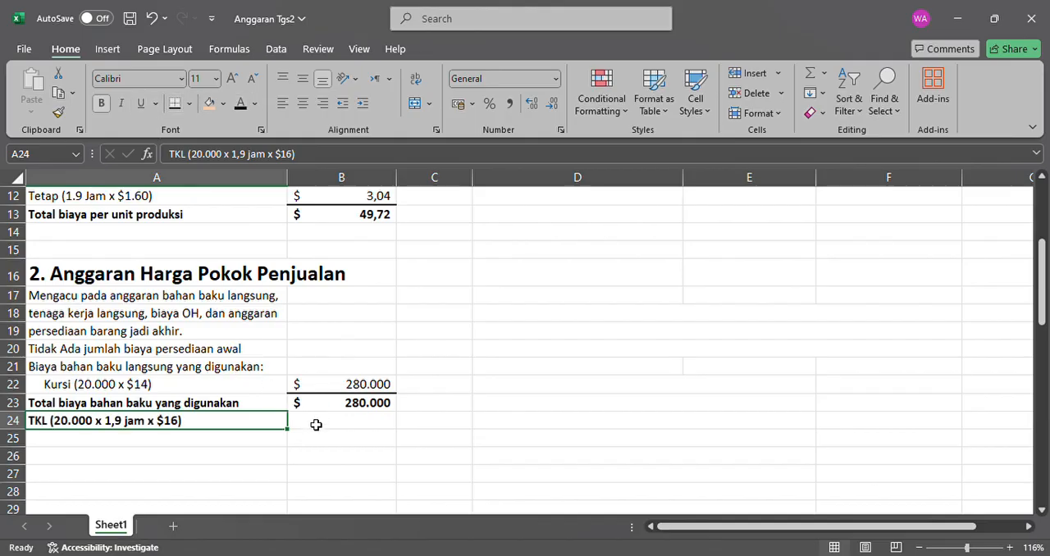
left_click(316, 424)
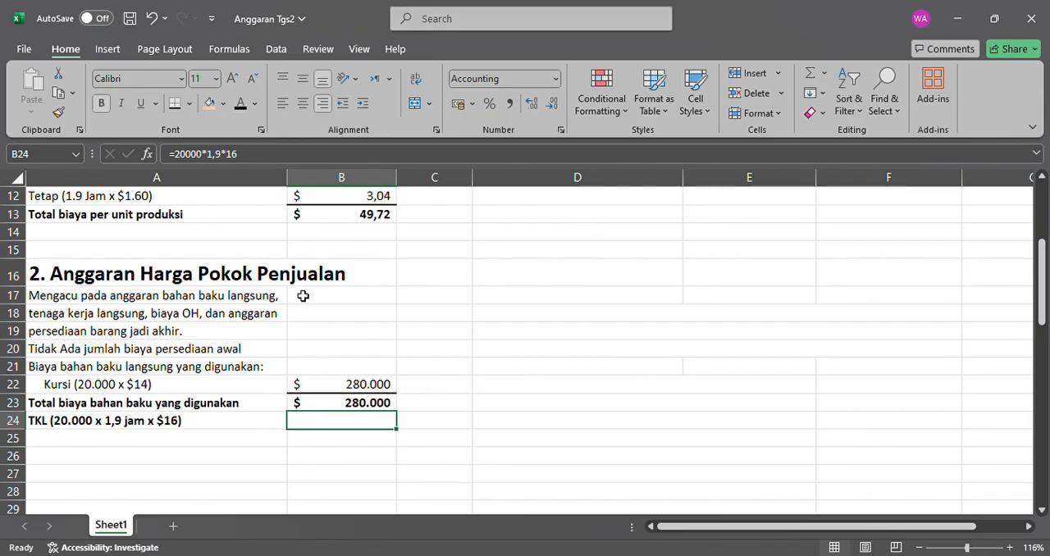
left_click(206, 157)
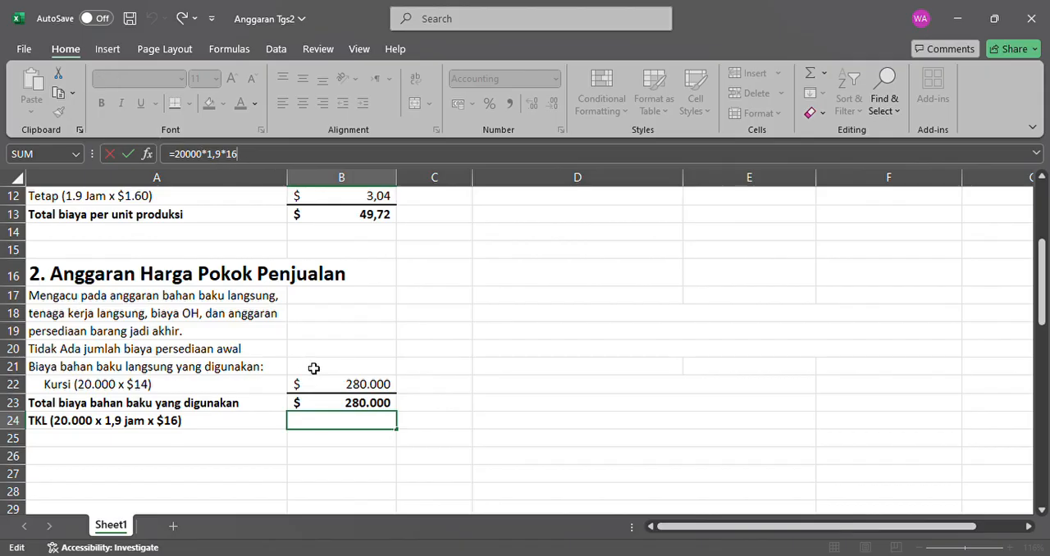
left_click(350, 427)
left_click(350, 428)
left_click_drag(354, 441, 360, 423)
left_click(358, 426)
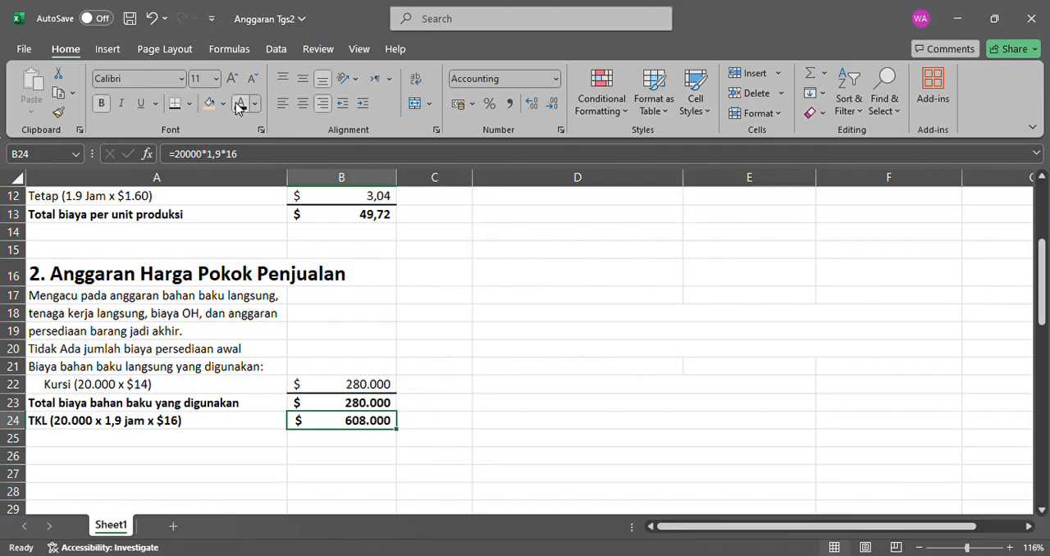
left_click(357, 404)
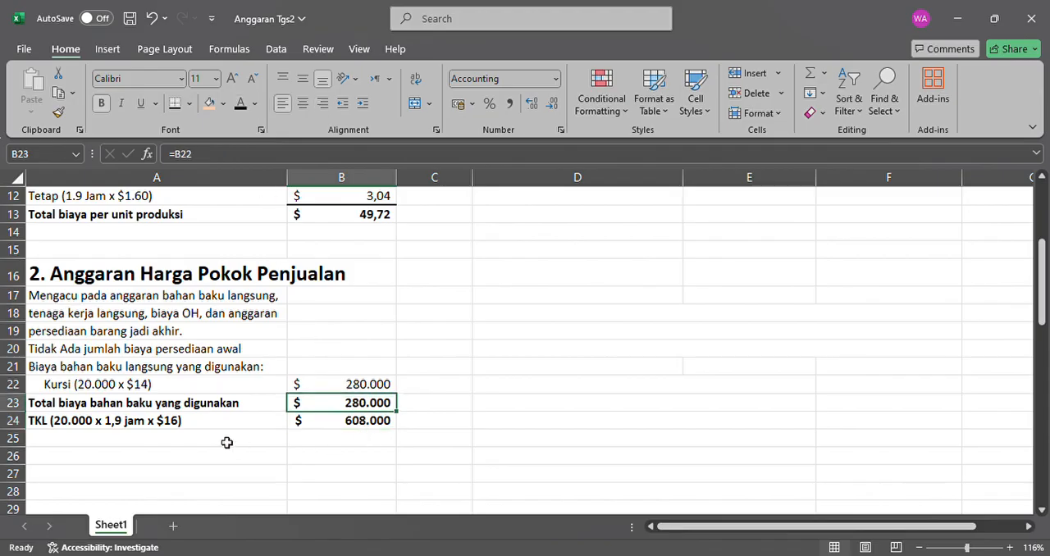
Make the "Overhead:" label in A25 and the "OH Variabel (20.000 x 1,9 jam x $1.20)" label in A26 black.
left_click(196, 441)
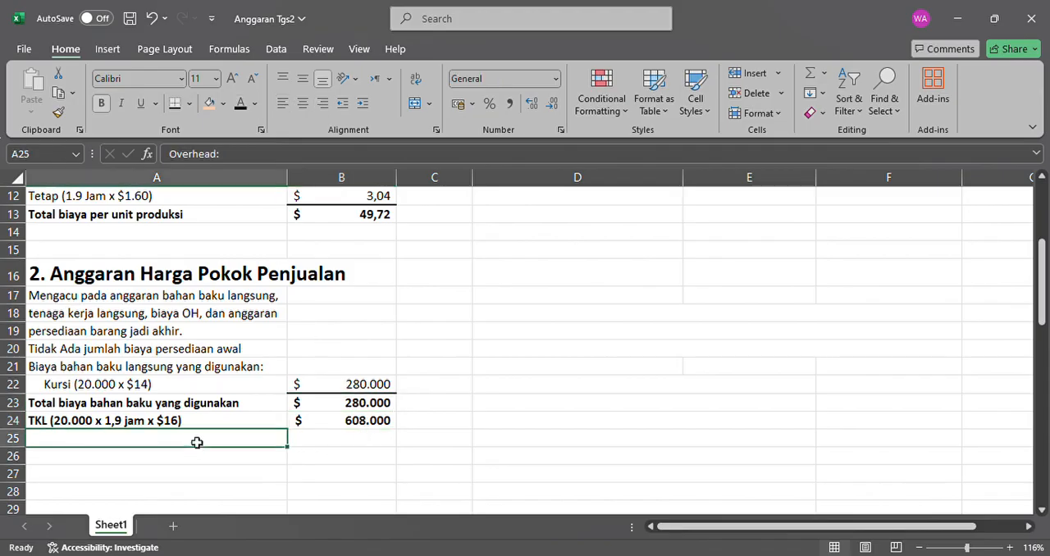
left_click(241, 104)
scroll(188, 353, "down", 2)
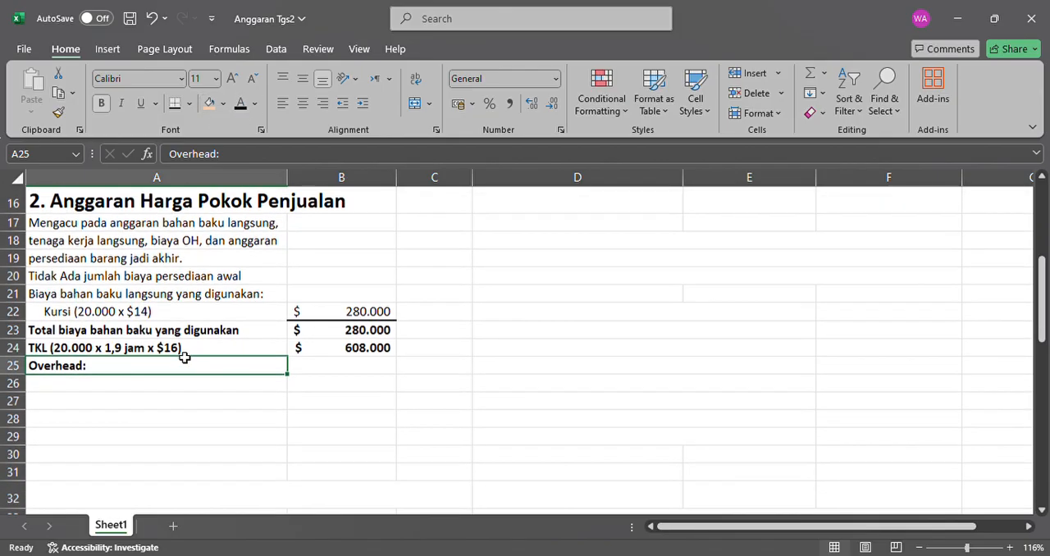
left_click(169, 392)
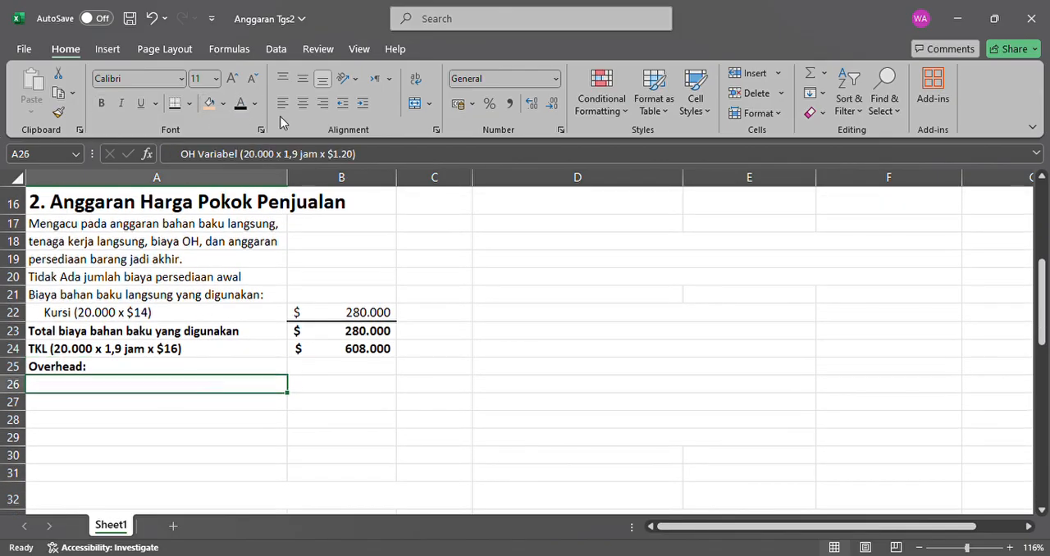
left_click(239, 104)
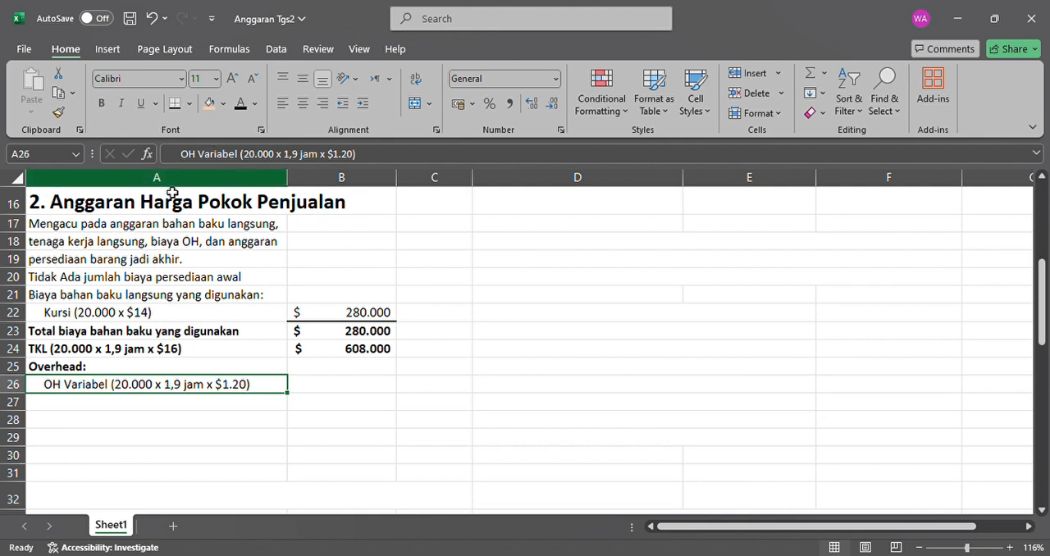
Make the "OH Tetap (20.000 x 1,9 jam x $1.60)" label in A27 and the variable and fixed overhead amounts in B26 and B27 black.
left_click(123, 404)
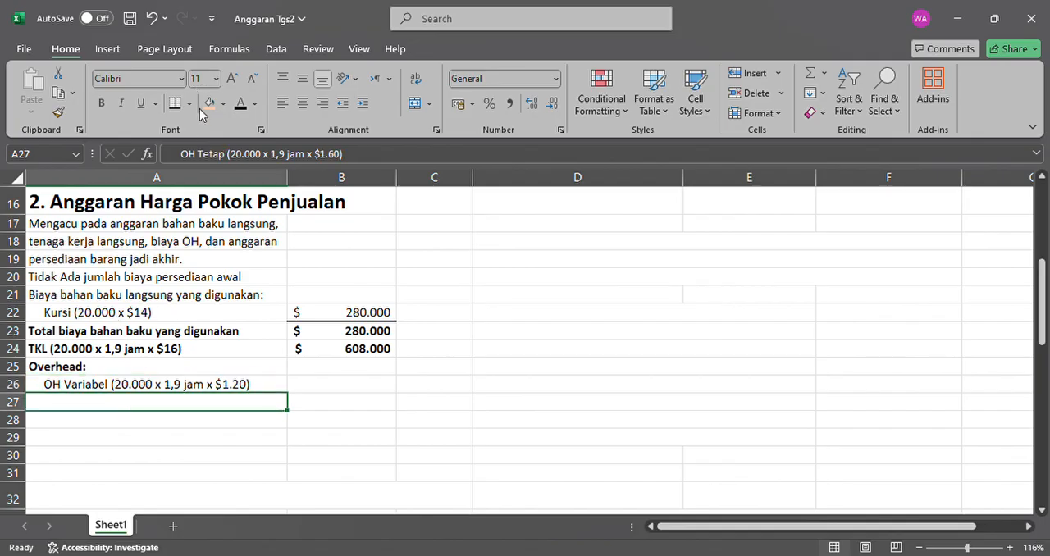
left_click(239, 104)
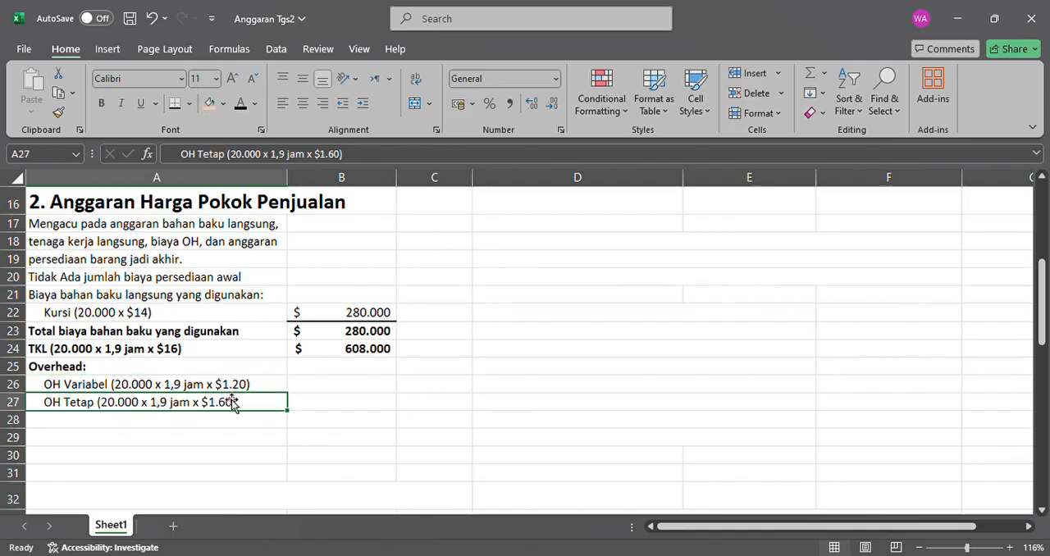
left_click(165, 385)
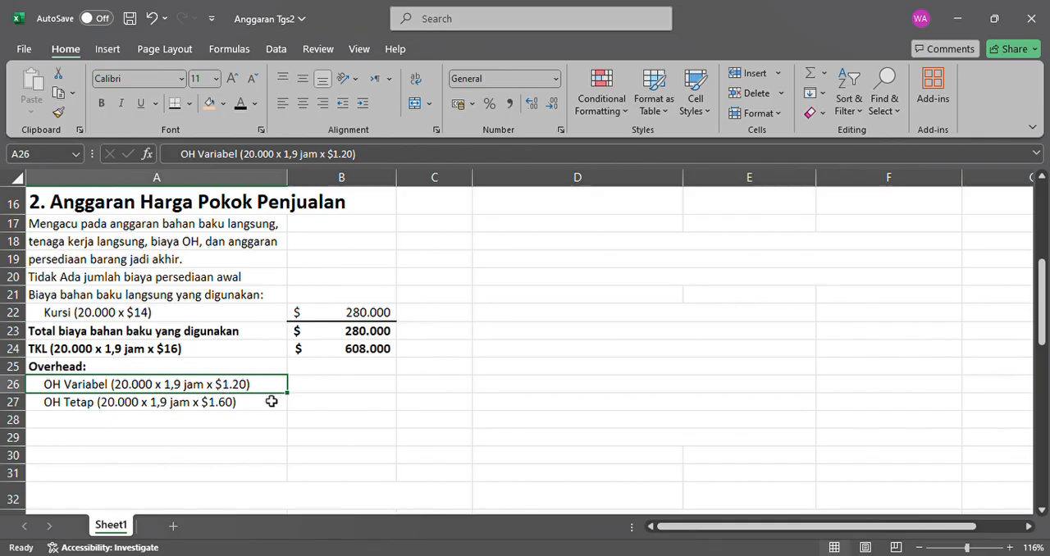
left_click(358, 388)
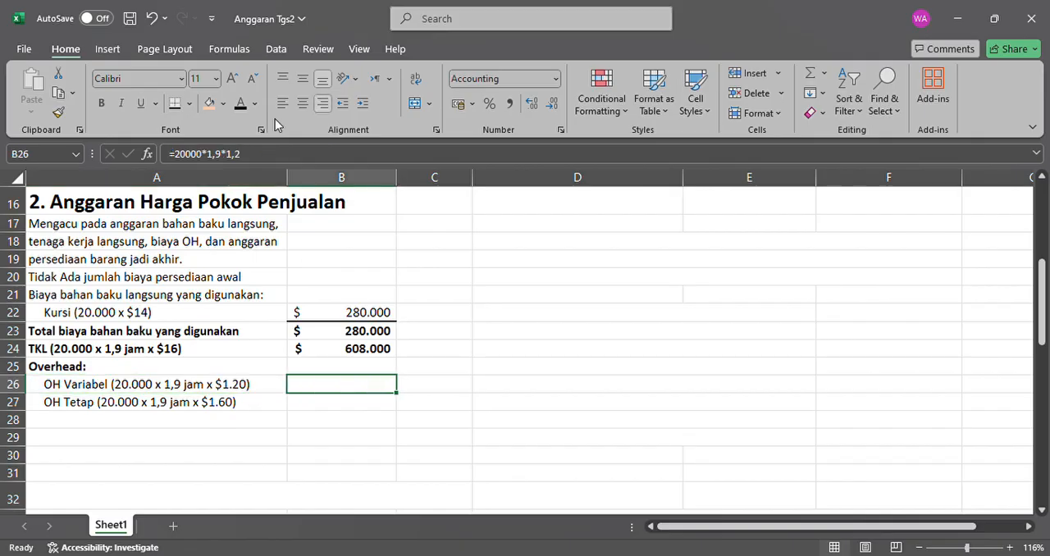
left_click(243, 107)
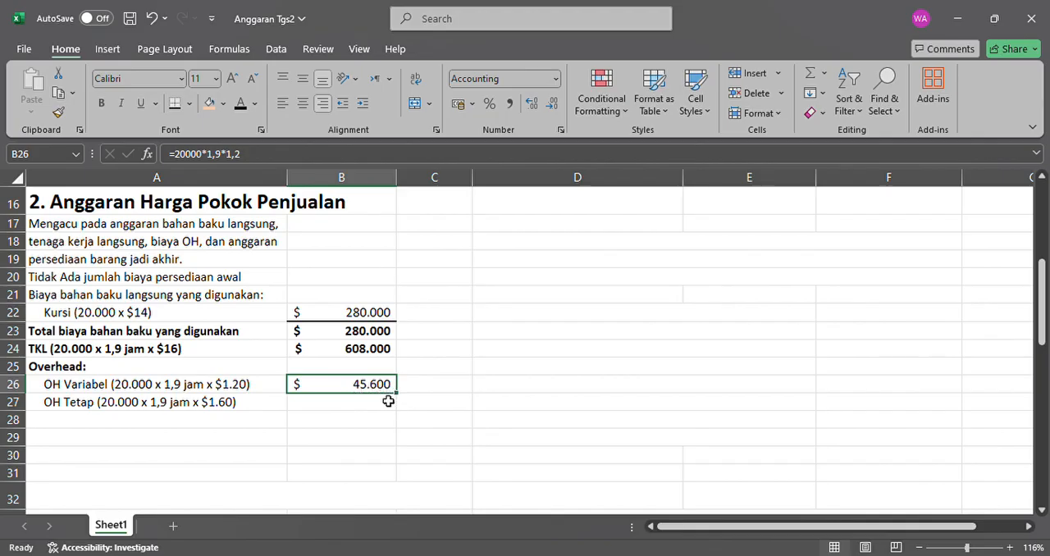
left_click(339, 410)
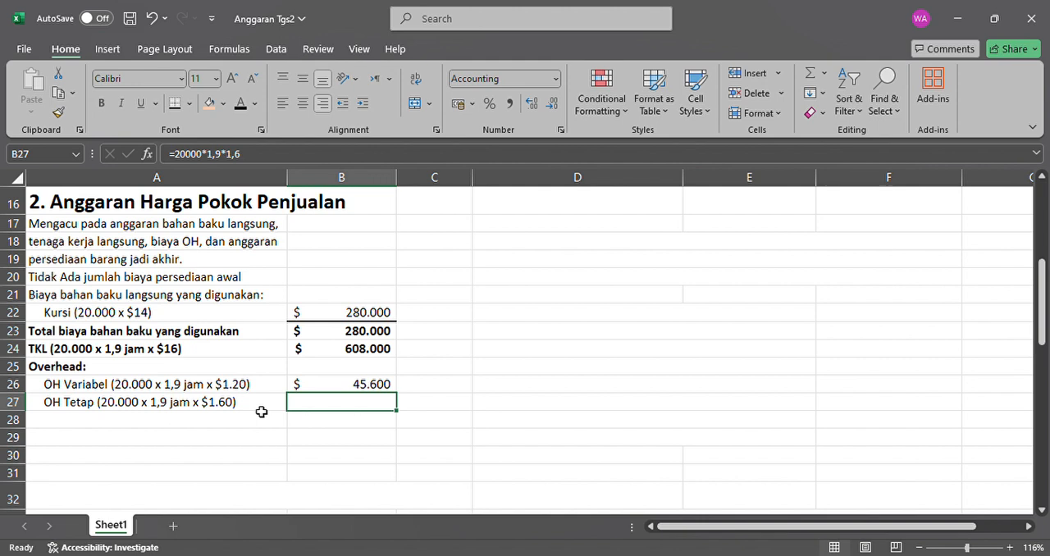
left_click(241, 105)
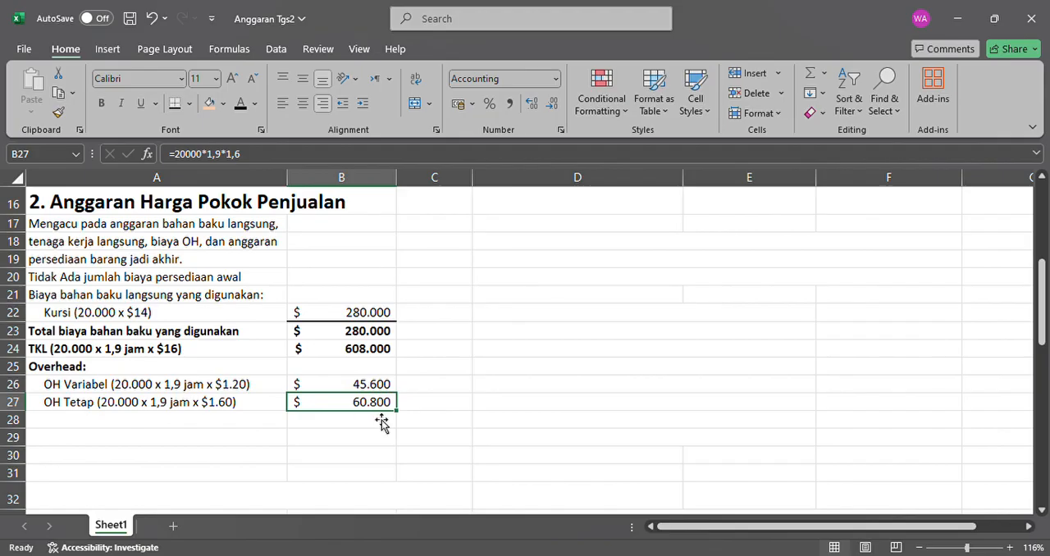
Make the "Total Overhead" label in A28 and its amount in B28 black, and add a bottom border under B27.
left_click(218, 422)
left_click(240, 103)
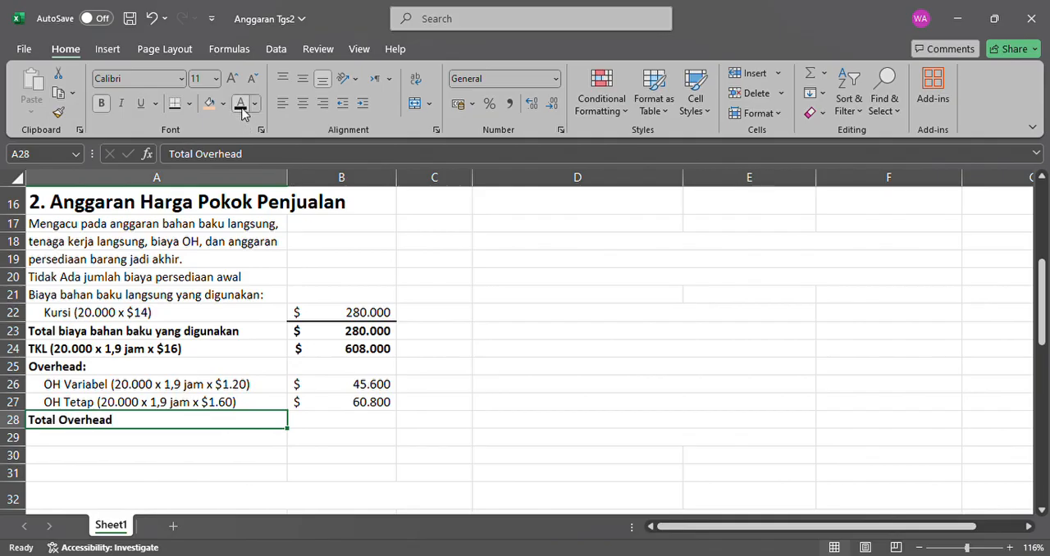
left_click(350, 402)
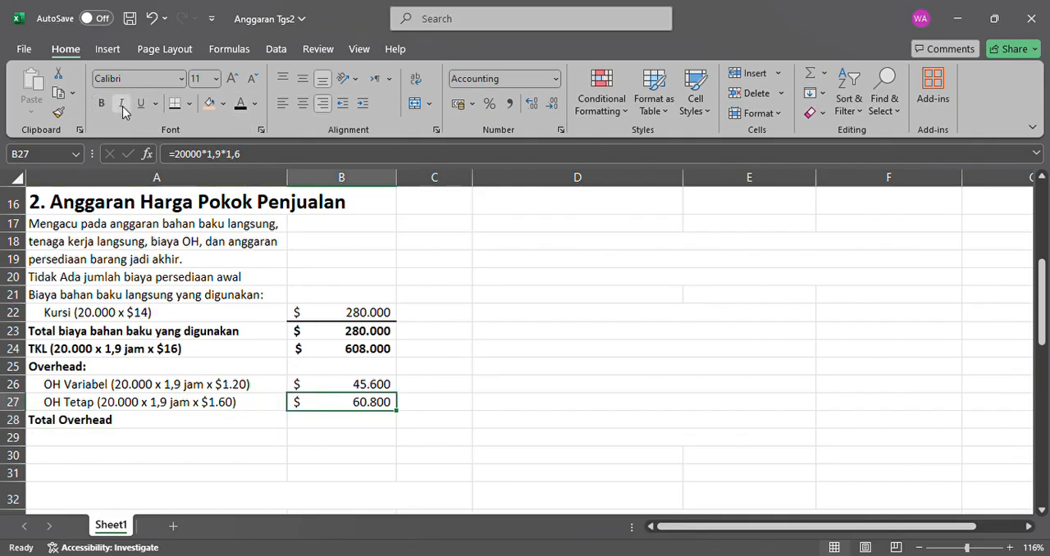
left_click(342, 425)
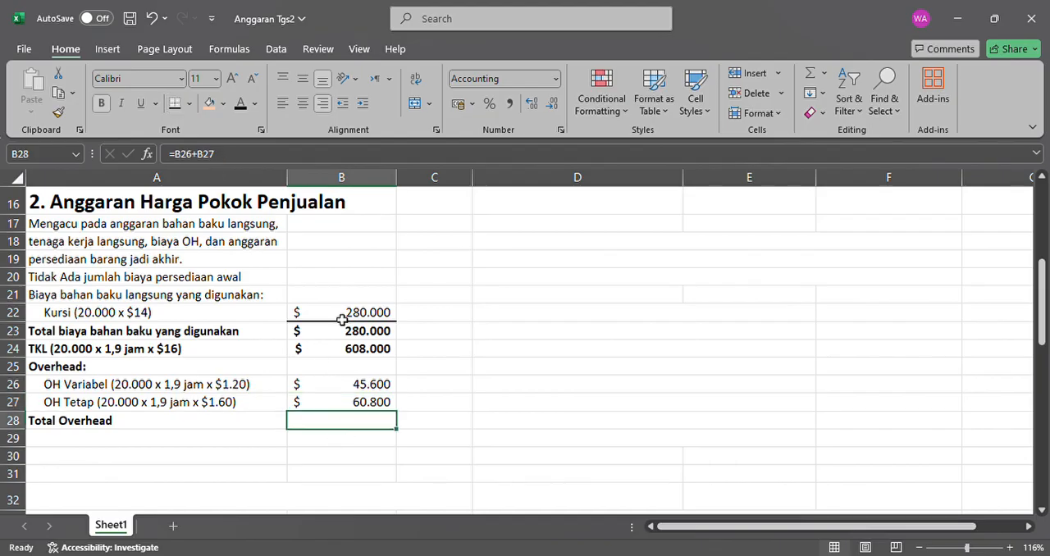
left_click(243, 105)
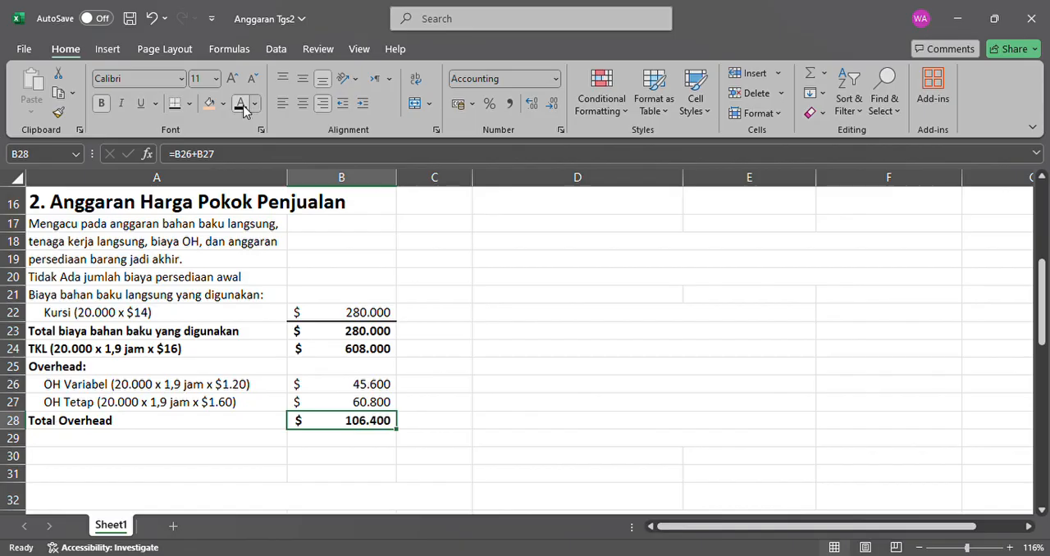
left_click(386, 476)
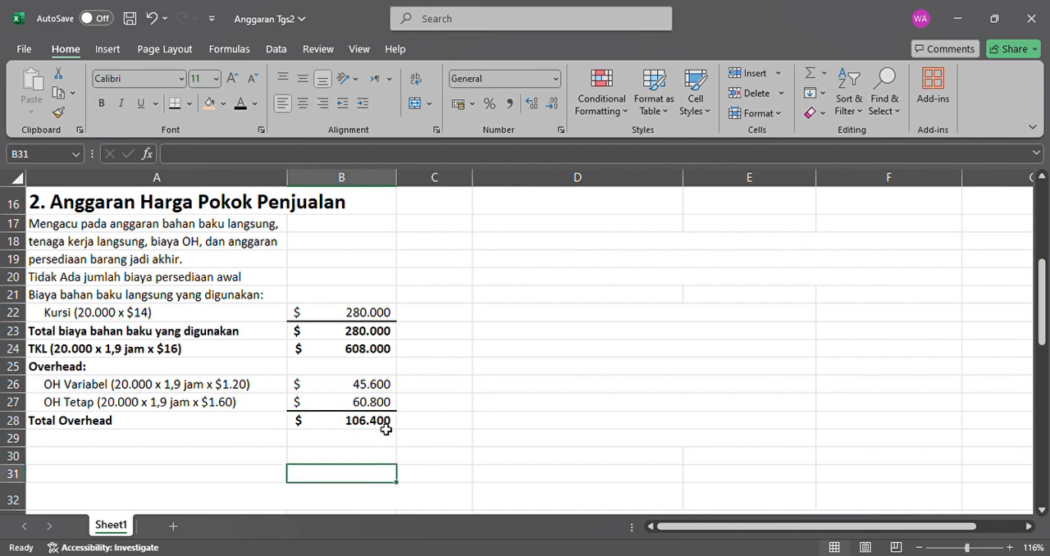
left_click(386, 429)
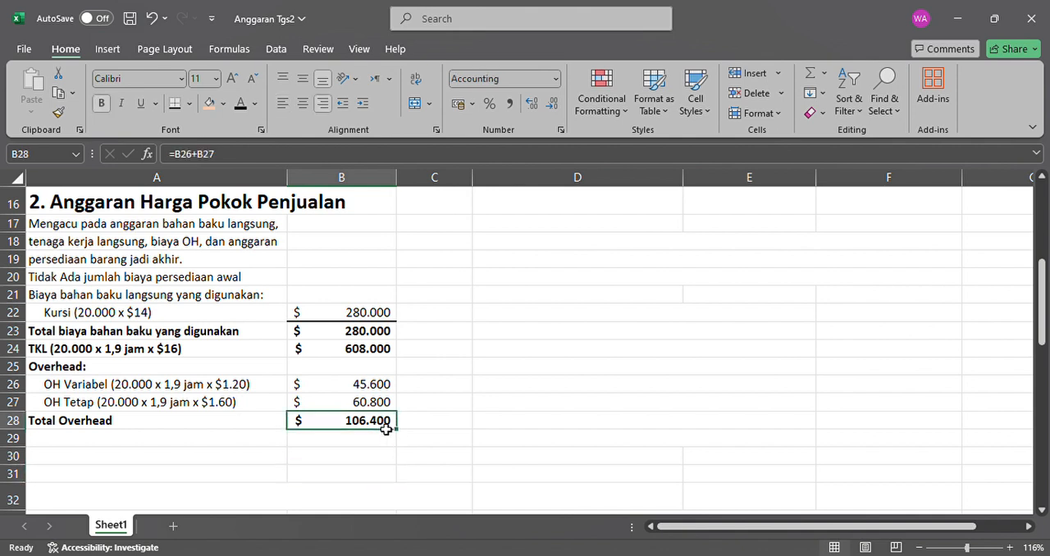
Make the "persediaan barang jadi akhir" label in A29 black.
left_click(257, 443)
scroll(258, 443, "down", 1)
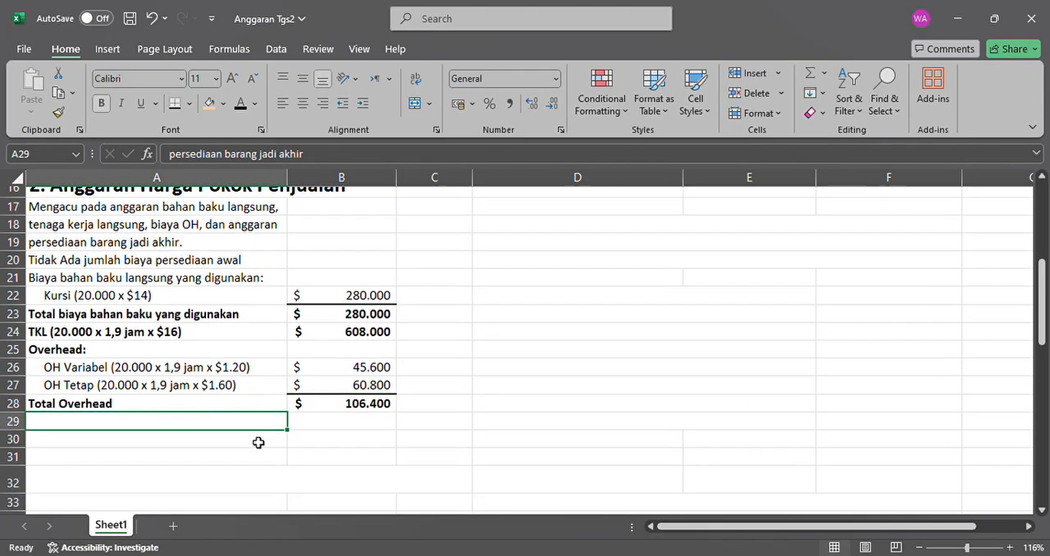
left_click(244, 105)
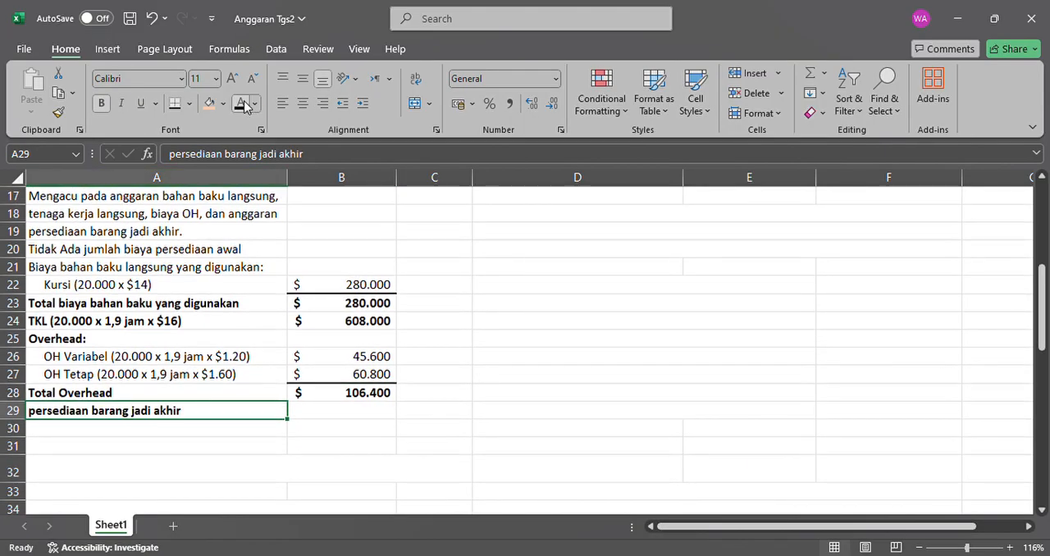
Check the ending finished goods inventory total in F9 and make the linked amount in B29 black.
scroll(326, 361, "up", 4)
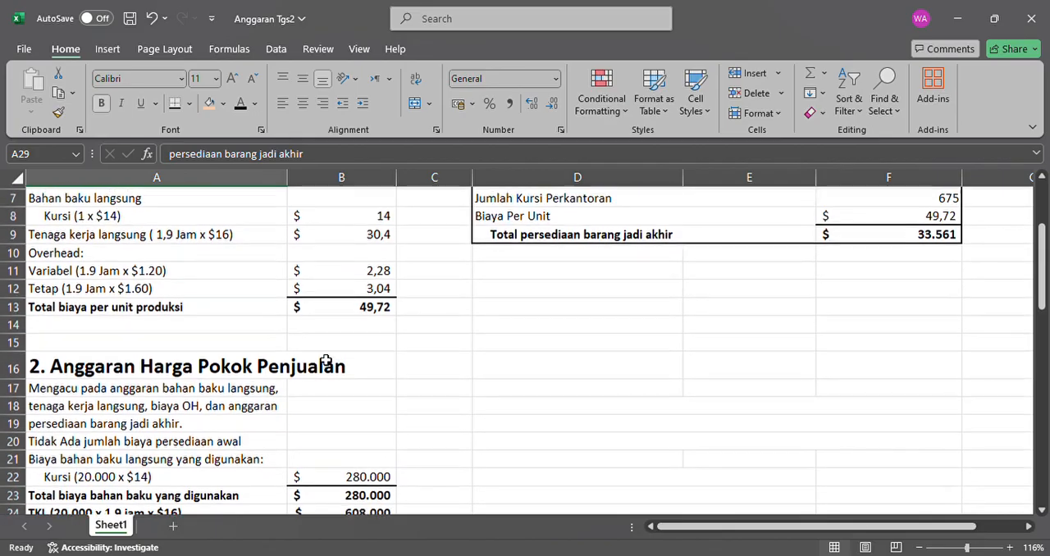
scroll(325, 361, "up", 1)
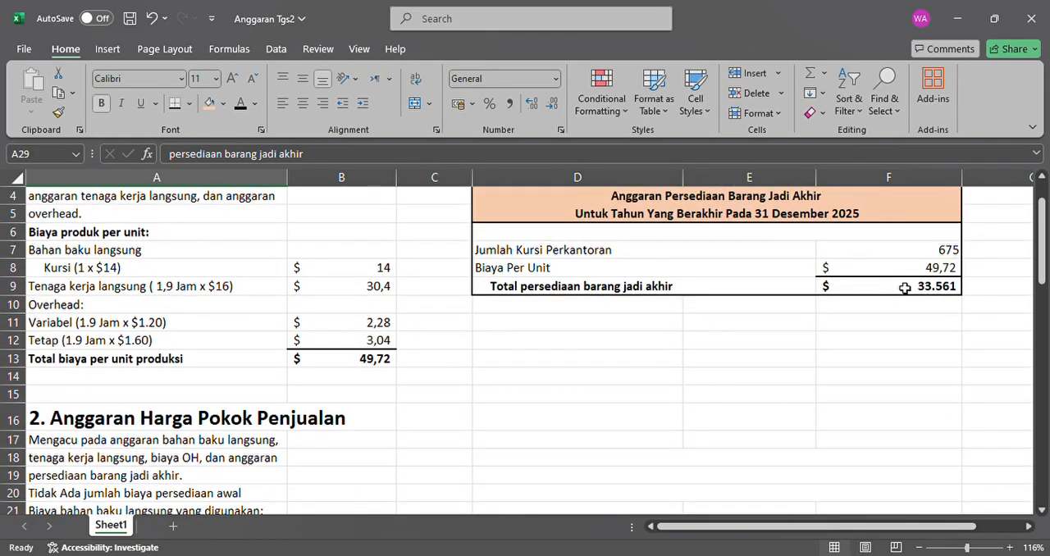
left_click(905, 288)
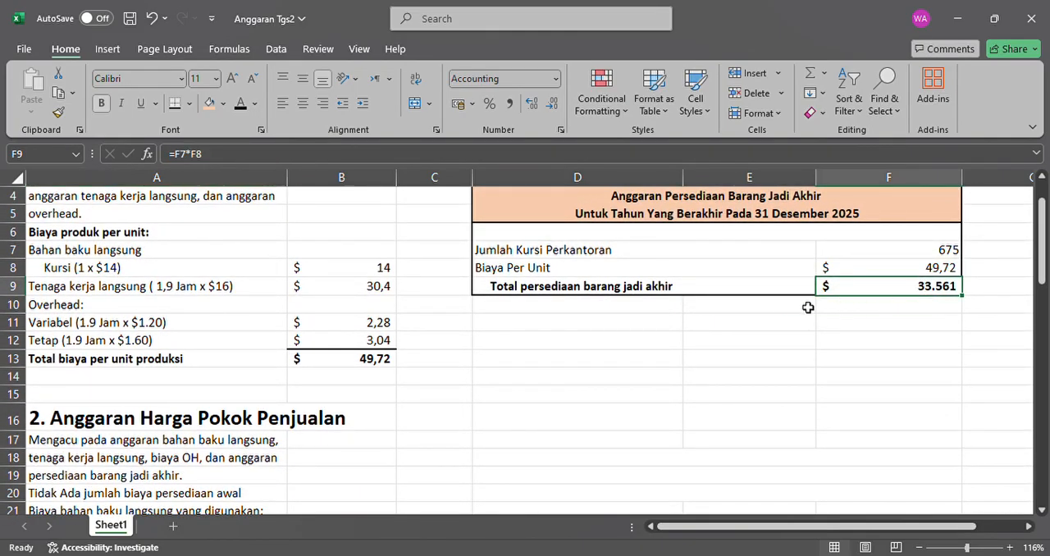
scroll(808, 308, "down", 1)
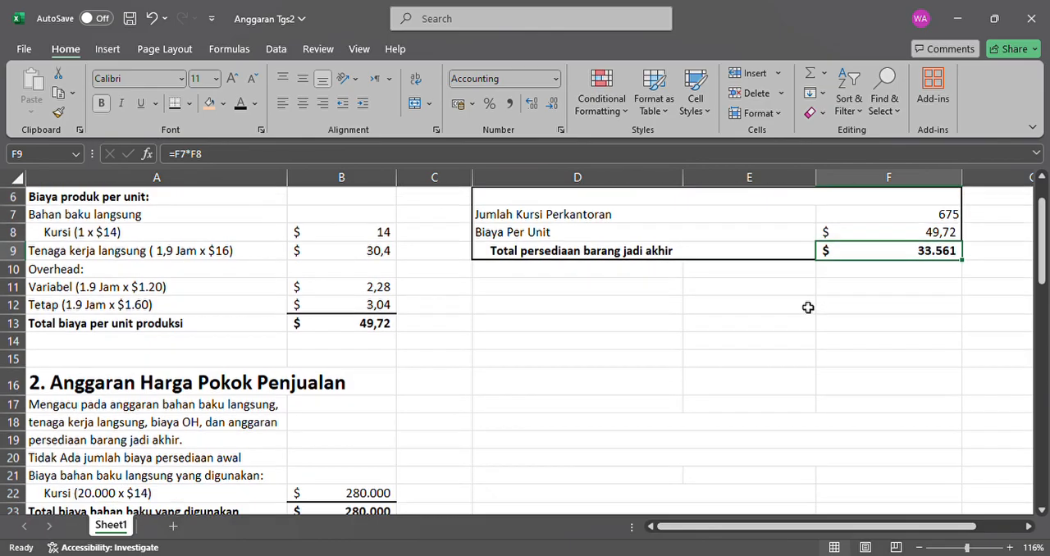
scroll(809, 307, "down", 5)
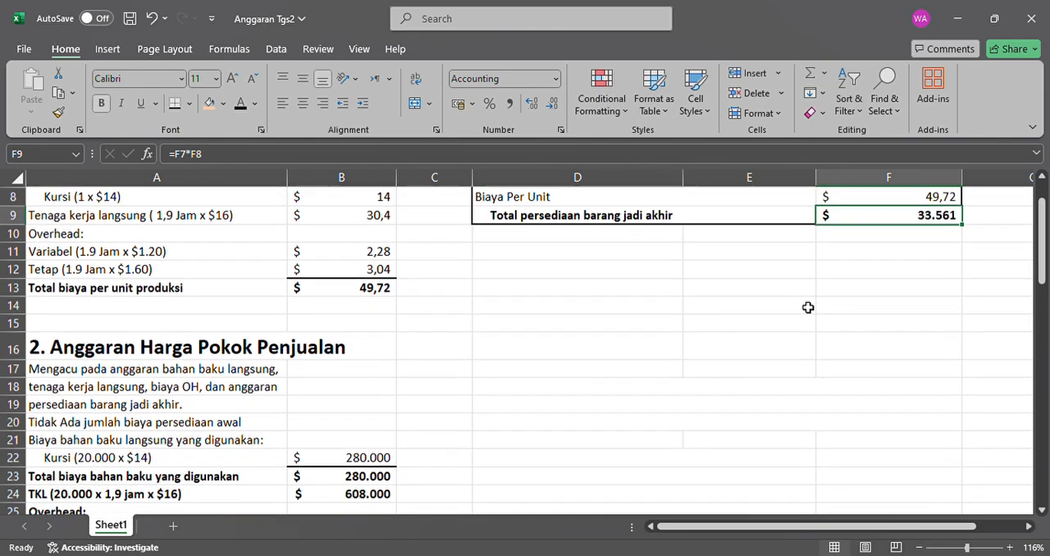
left_click(369, 369)
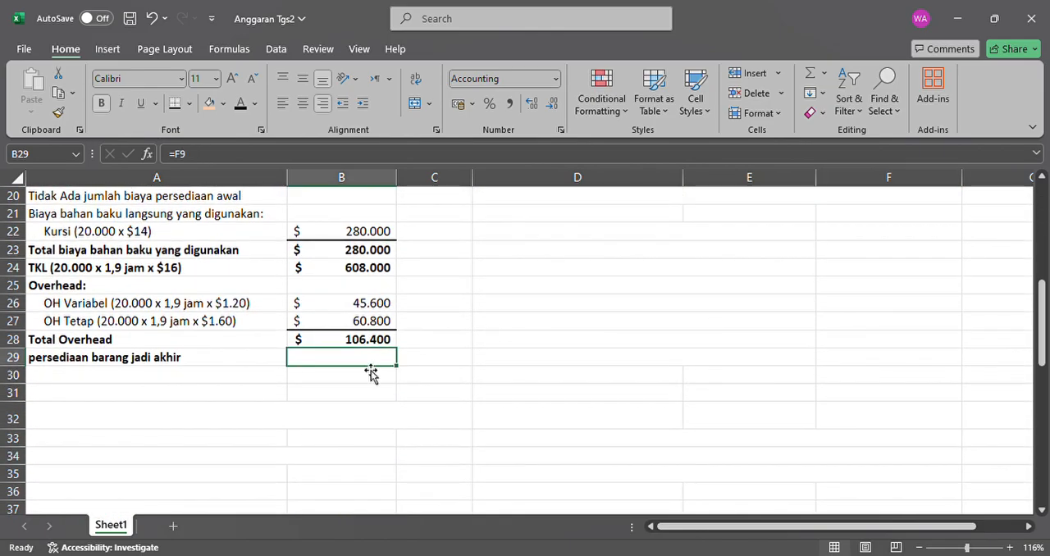
left_click(243, 103)
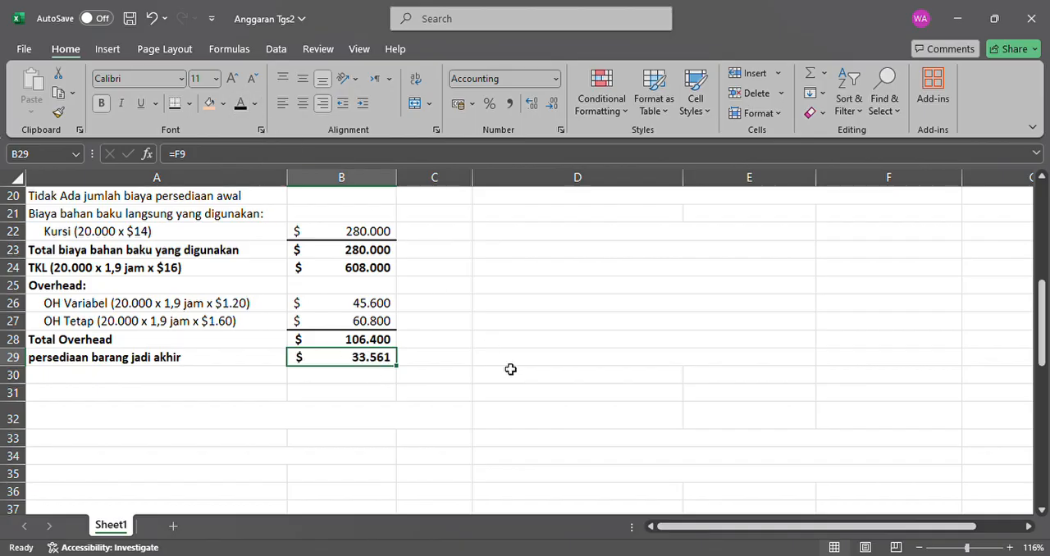
Make the three title lines of the Andrew Company cost of goods sold budget in D18:F20 black.
left_click(248, 374)
scroll(479, 362, "up", 2)
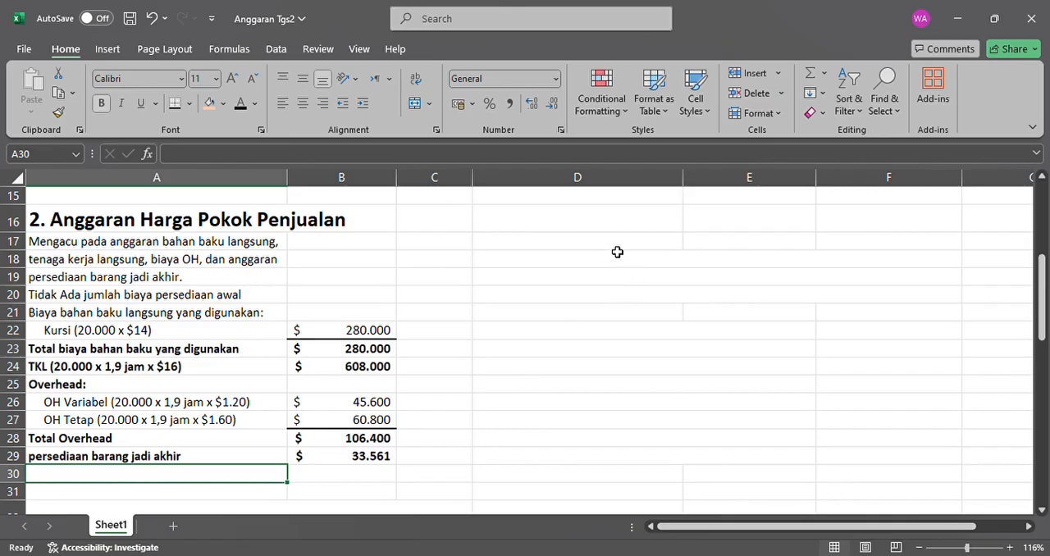
left_click_drag(616, 260, 706, 304)
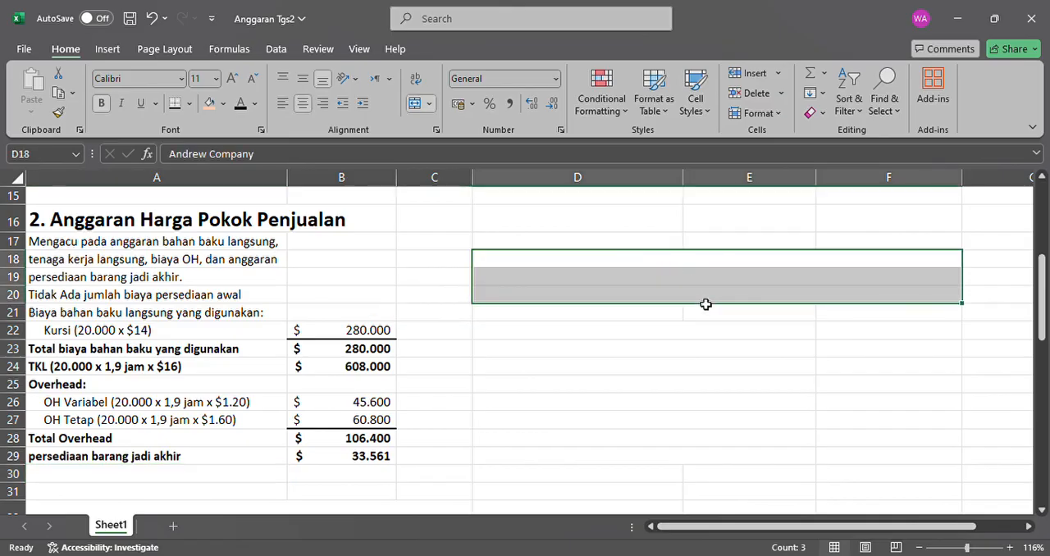
left_click(240, 103)
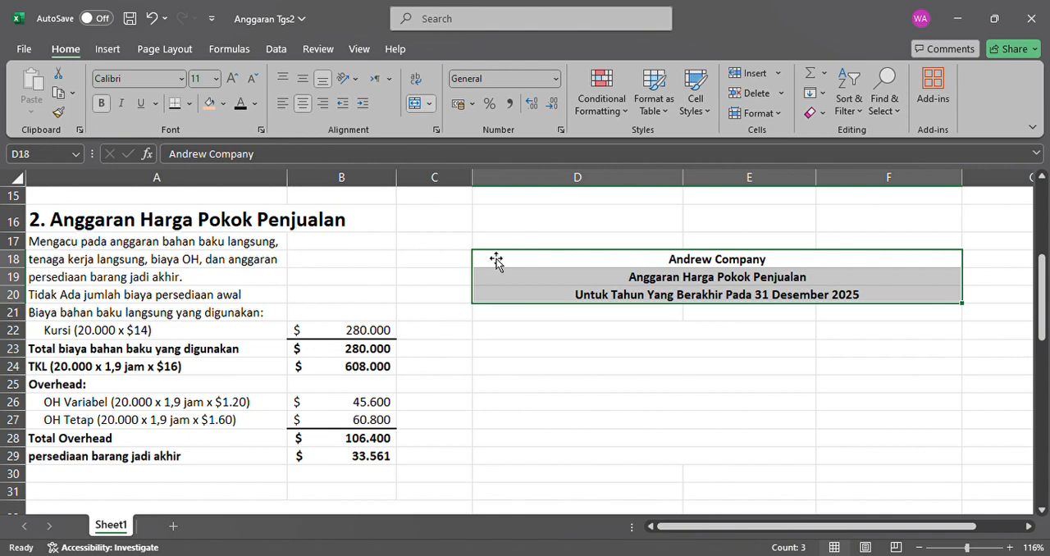
left_click(736, 268)
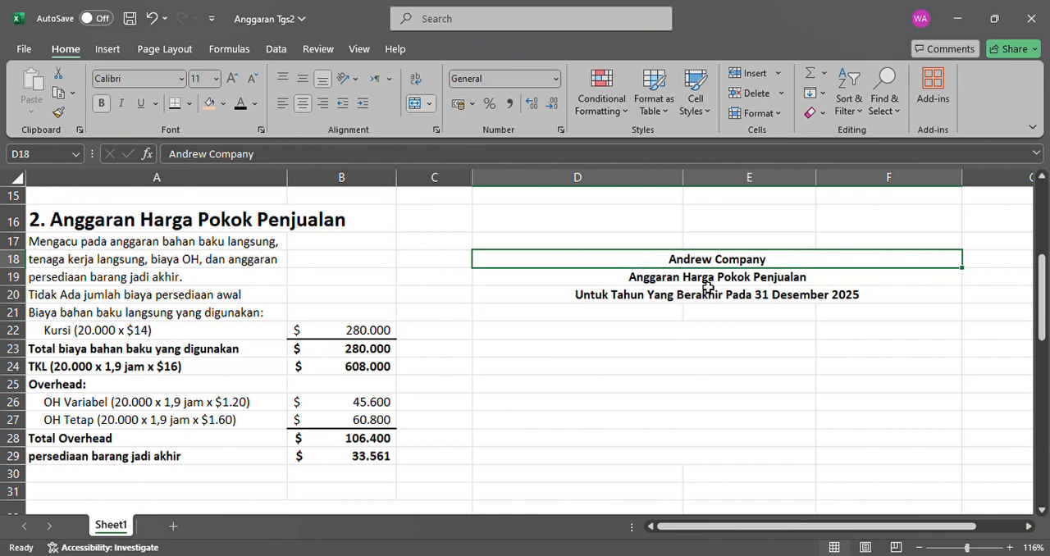
left_click(707, 283)
left_click(682, 297)
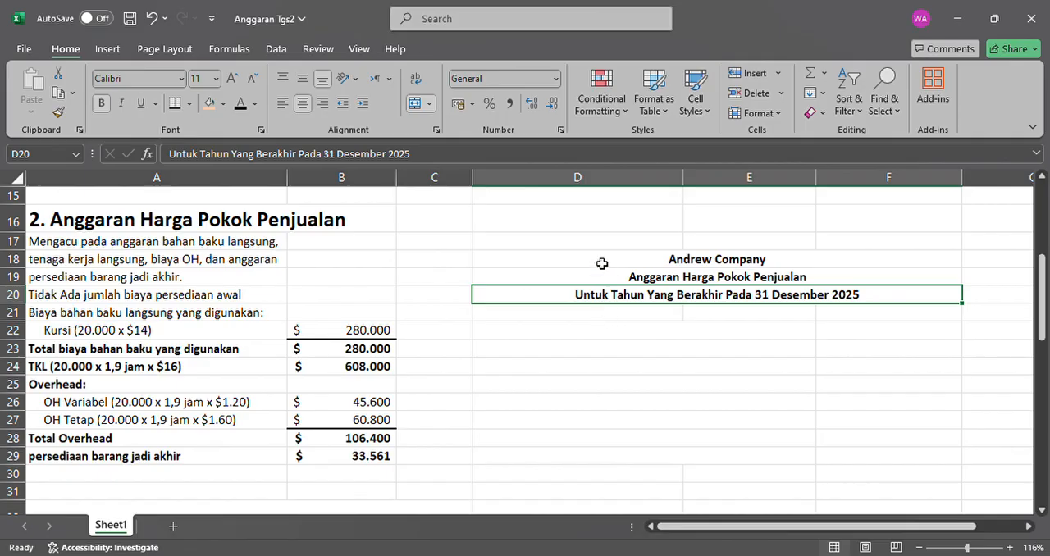
Add a bottom border under the cost of goods sold budget's title block in D18:F20.
left_click_drag(599, 260, 615, 294)
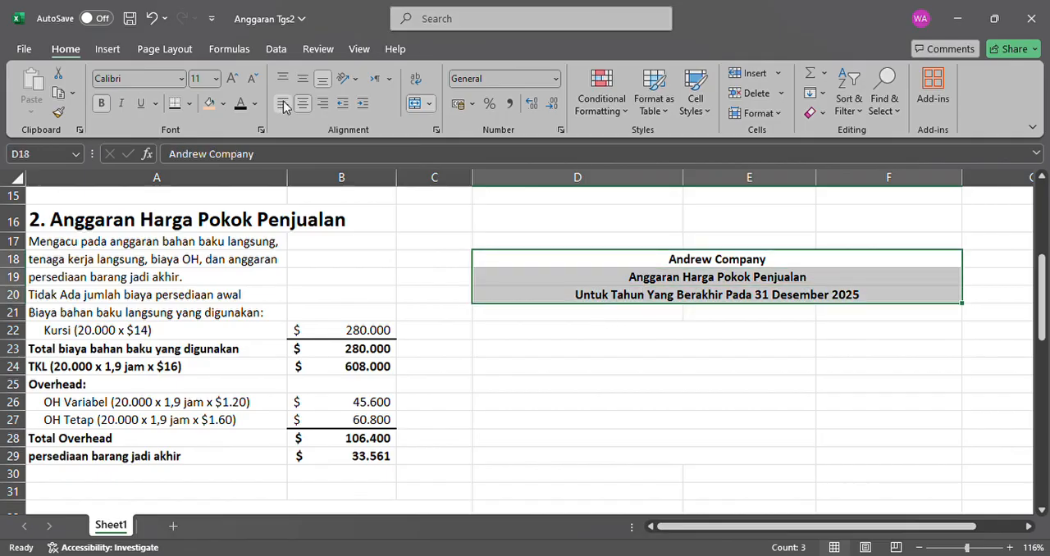
left_click(180, 105)
left_click(575, 319)
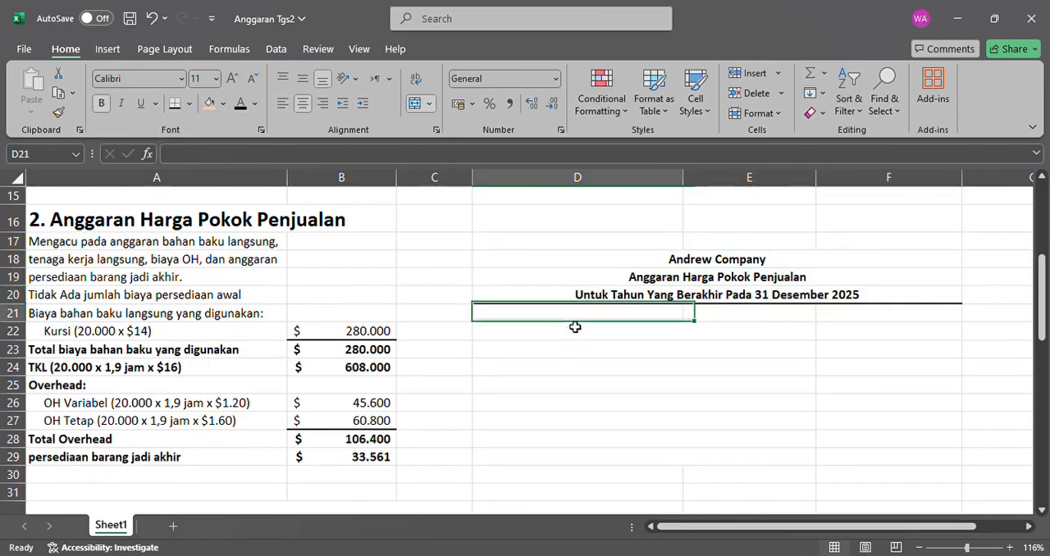
Make the "Bahan baku langsung yang digunakan" label in D22 and its amount in F22 black.
left_click(575, 336)
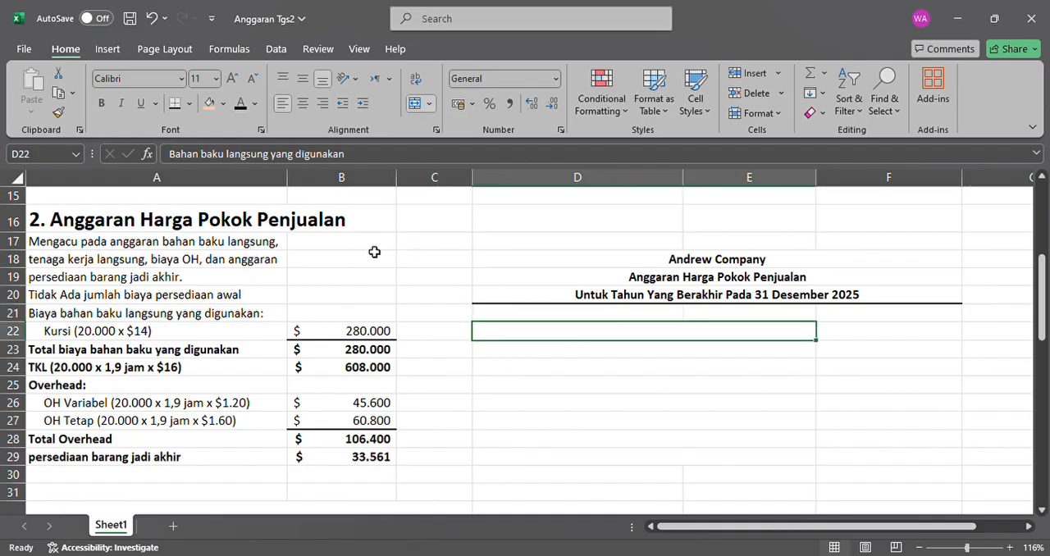
left_click(242, 105)
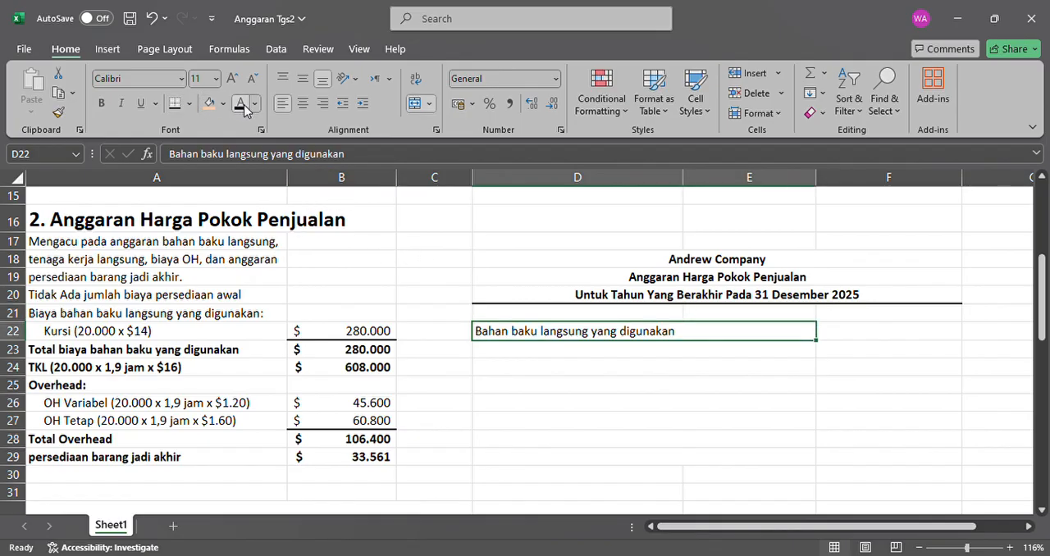
left_click(889, 335)
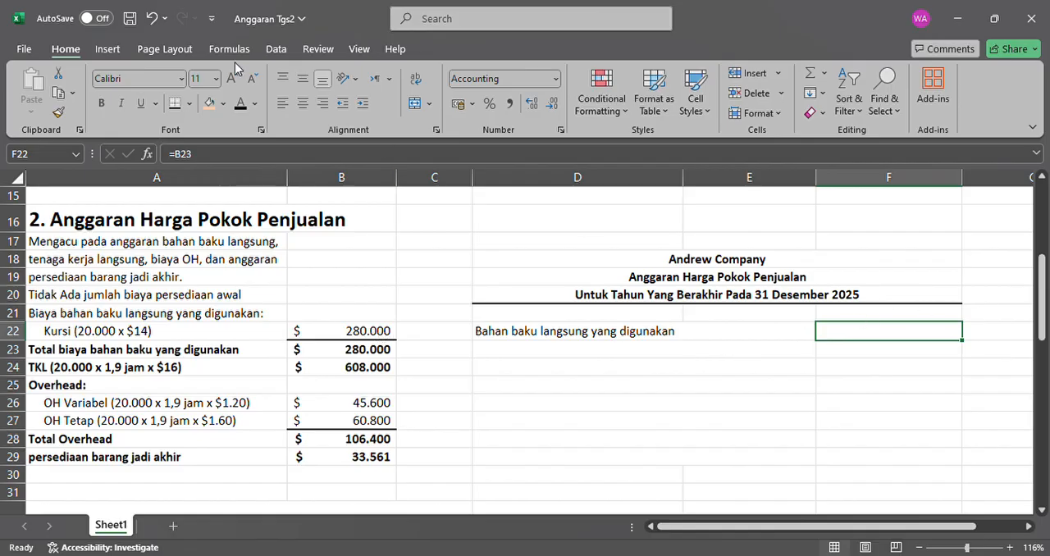
left_click(240, 103)
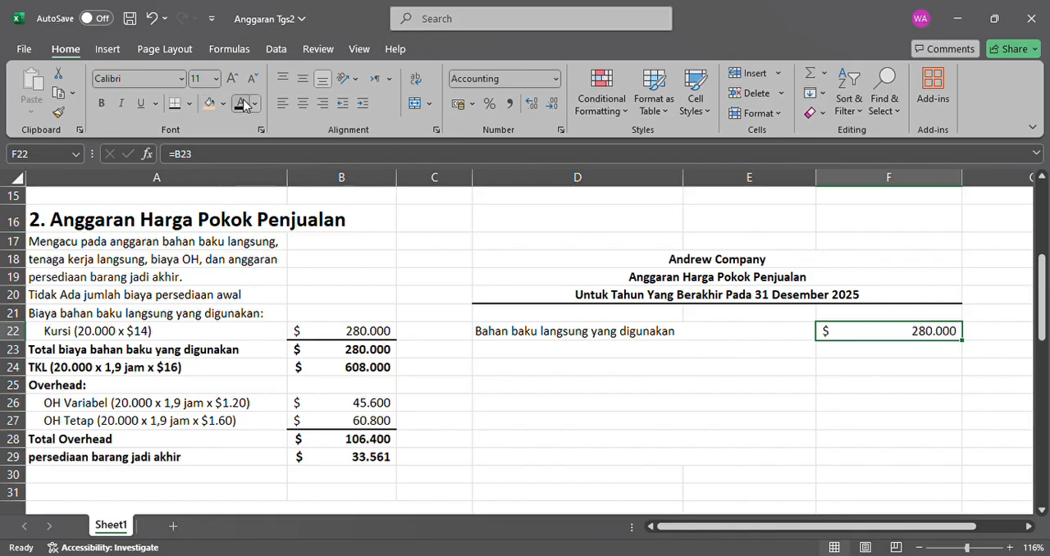
Make the "Tenaga kerja langsung yang digunakan" label in D23 black.
left_click(607, 355)
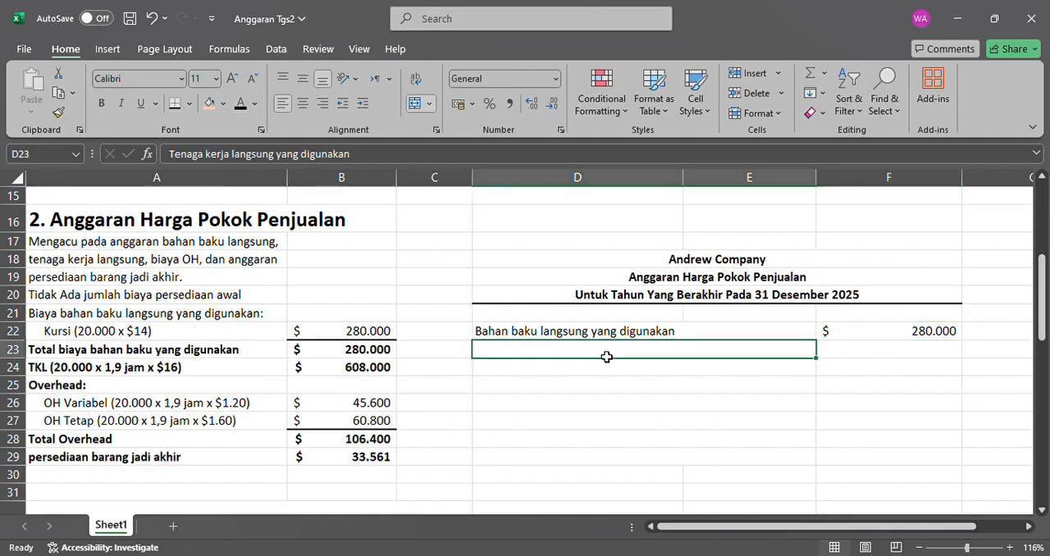
left_click(243, 103)
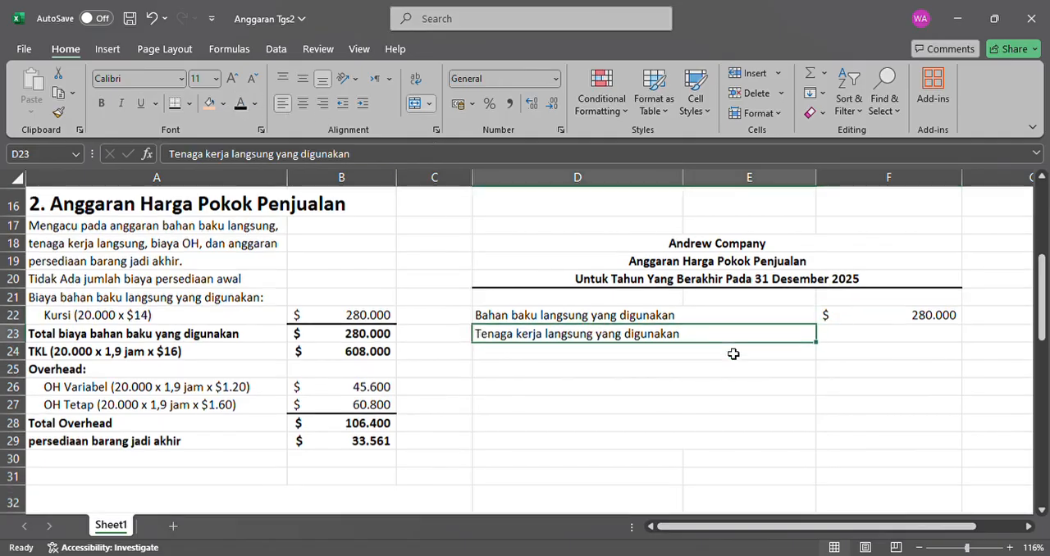
scroll(727, 354, "down", 1)
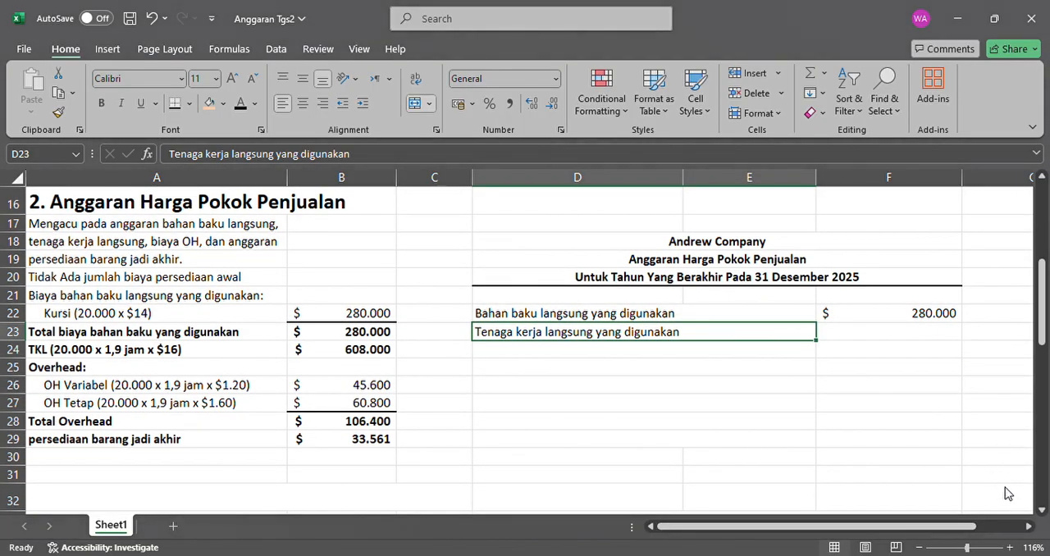
Make the direct labour amount linked from B24 in F23 black.
left_click(917, 341)
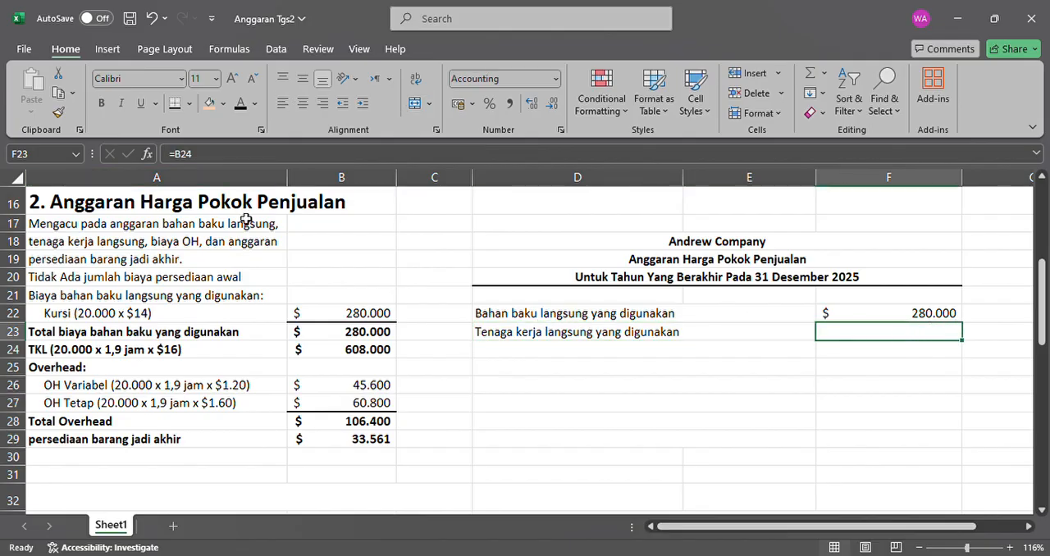
left_click(363, 356)
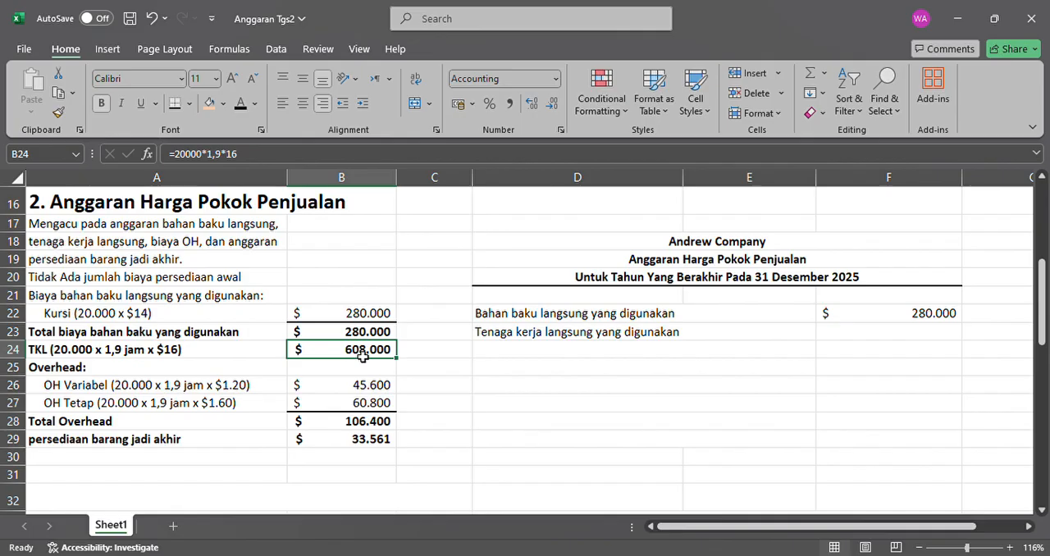
left_click(874, 332)
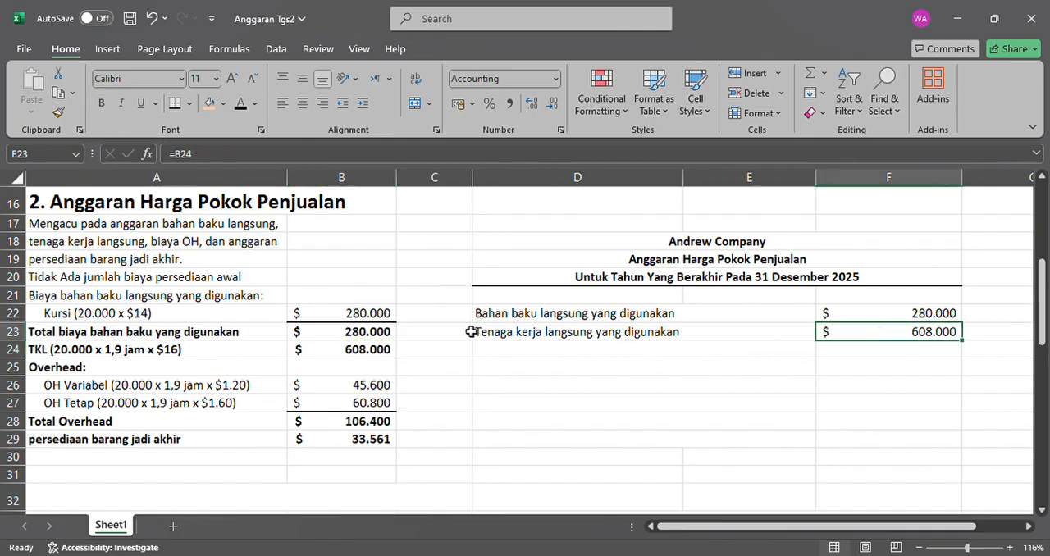
Make the "Overhead" label in D24 and its amount linked from B28 in F24 black.
left_click(540, 351)
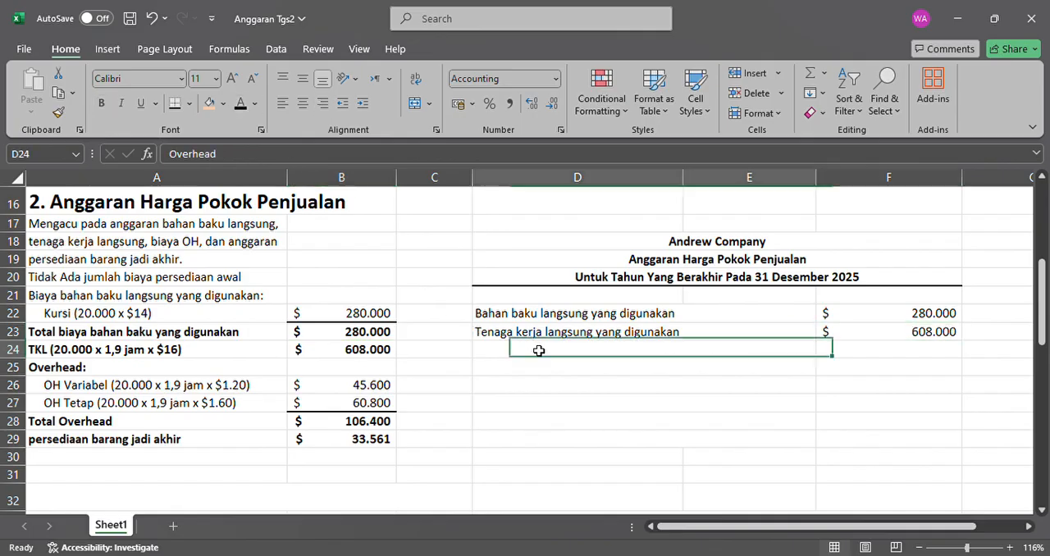
left_click(242, 104)
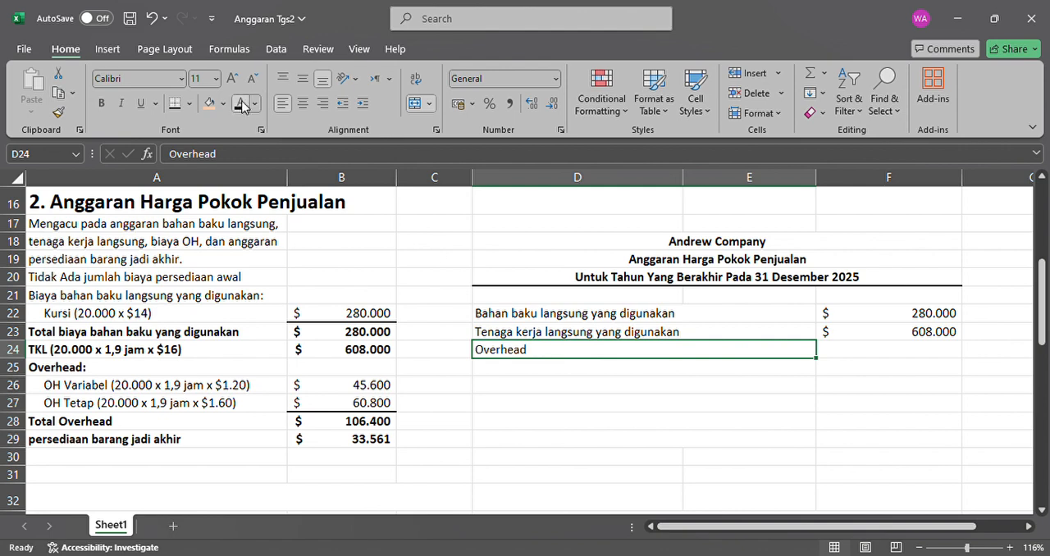
left_click(875, 358)
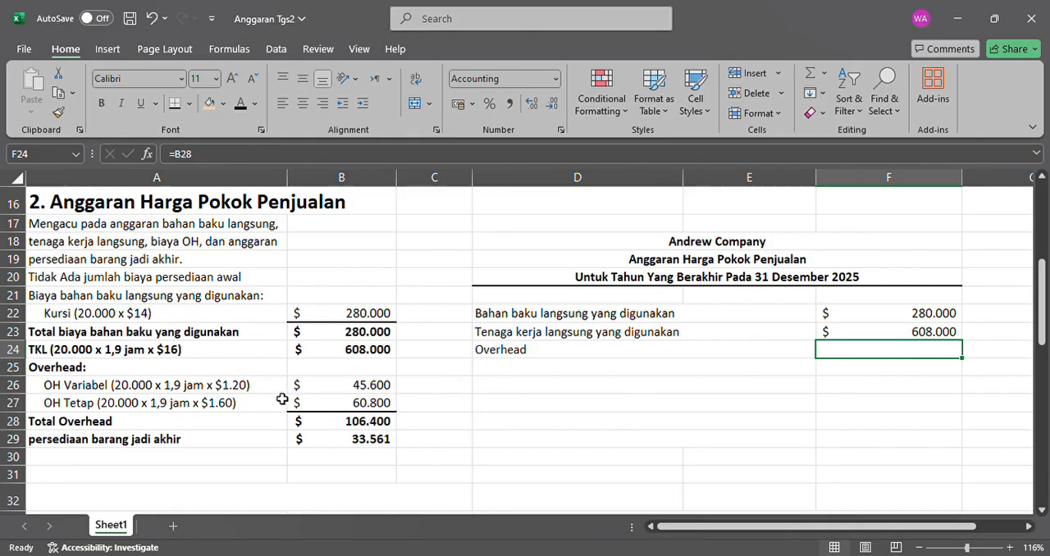
left_click(362, 423)
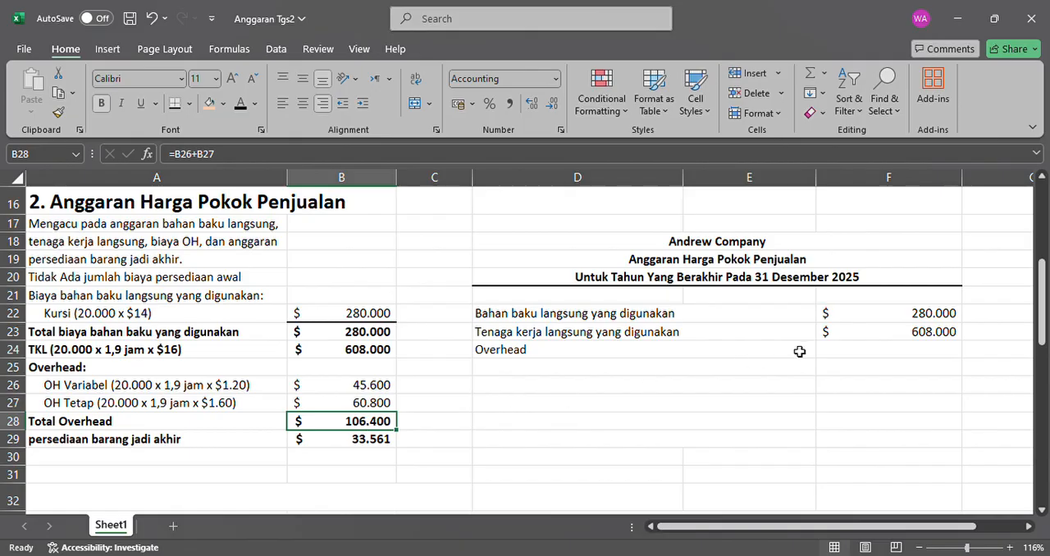
left_click(816, 349)
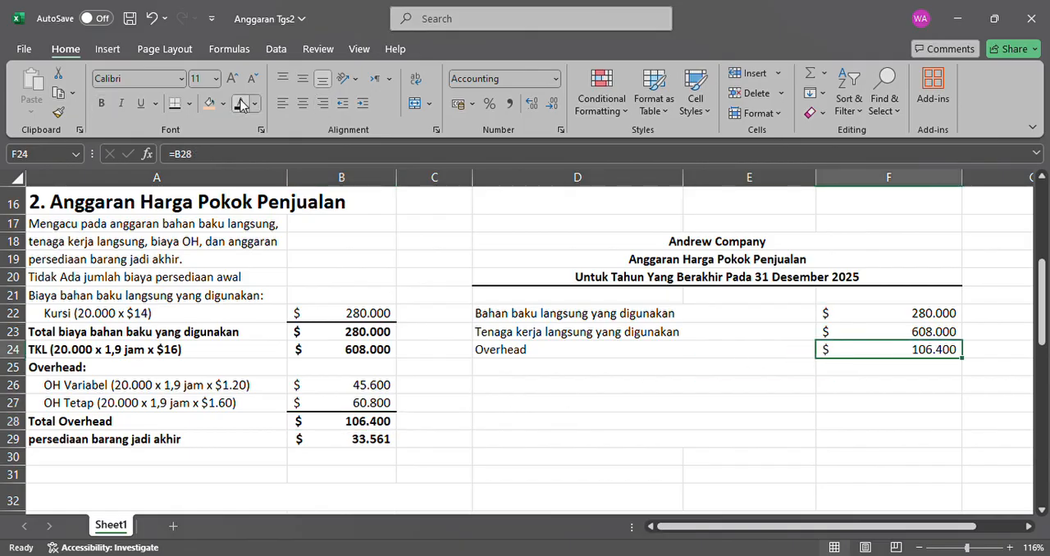
Make the "Biaya produksi yang dianggarkan" label in D25 and its total in F25 black, and add a bottom border under F24.
left_click(683, 372)
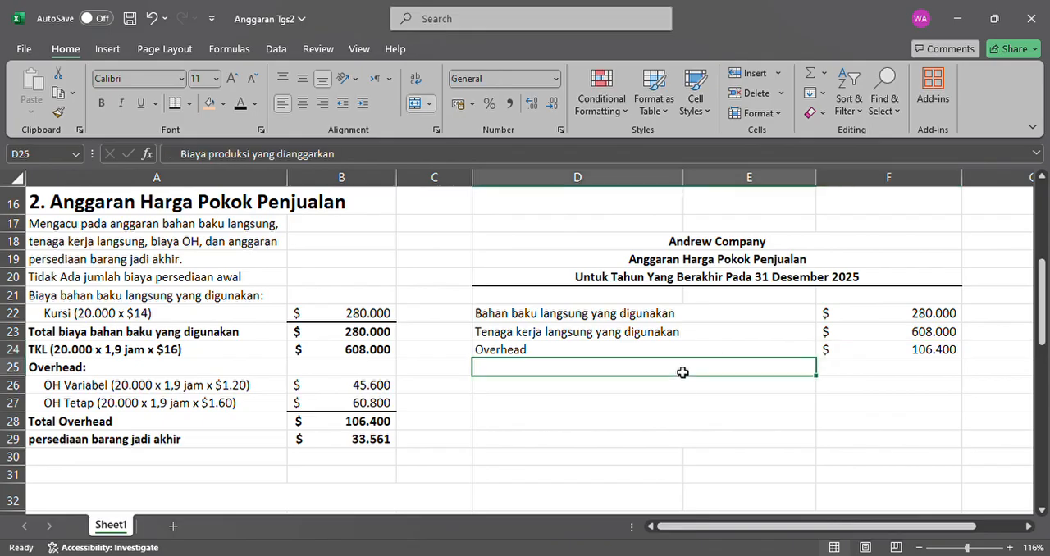
left_click(239, 104)
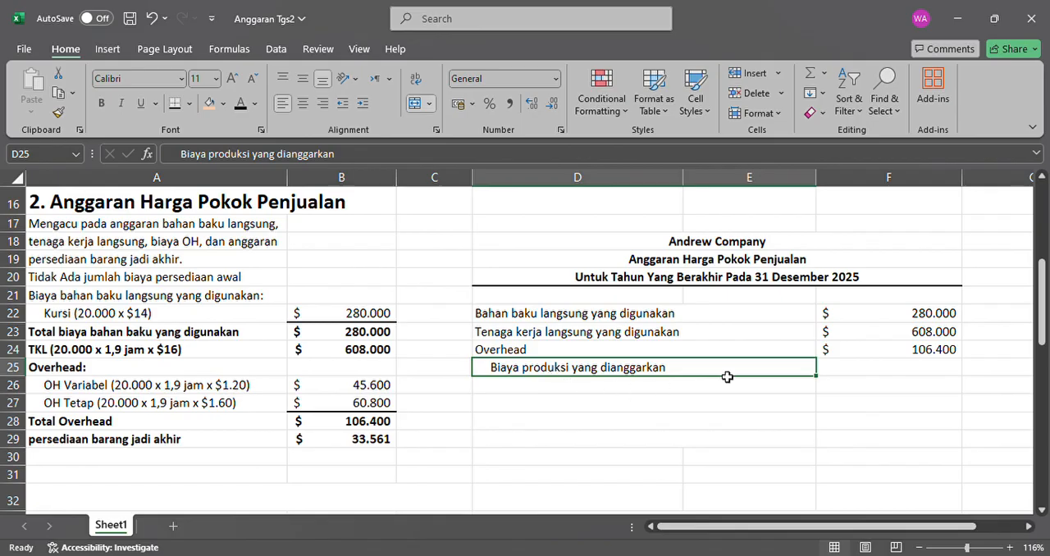
left_click(911, 351)
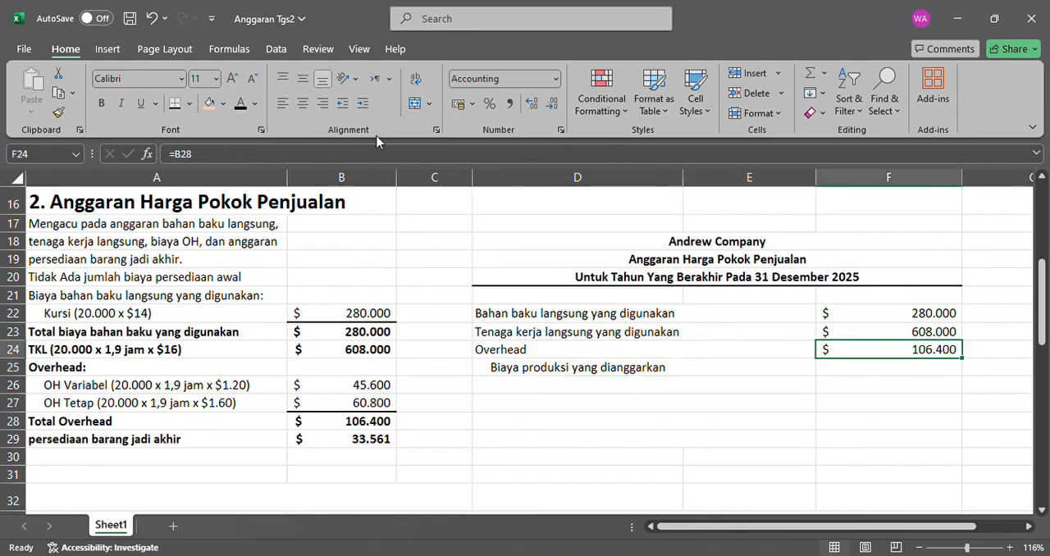
left_click(175, 104)
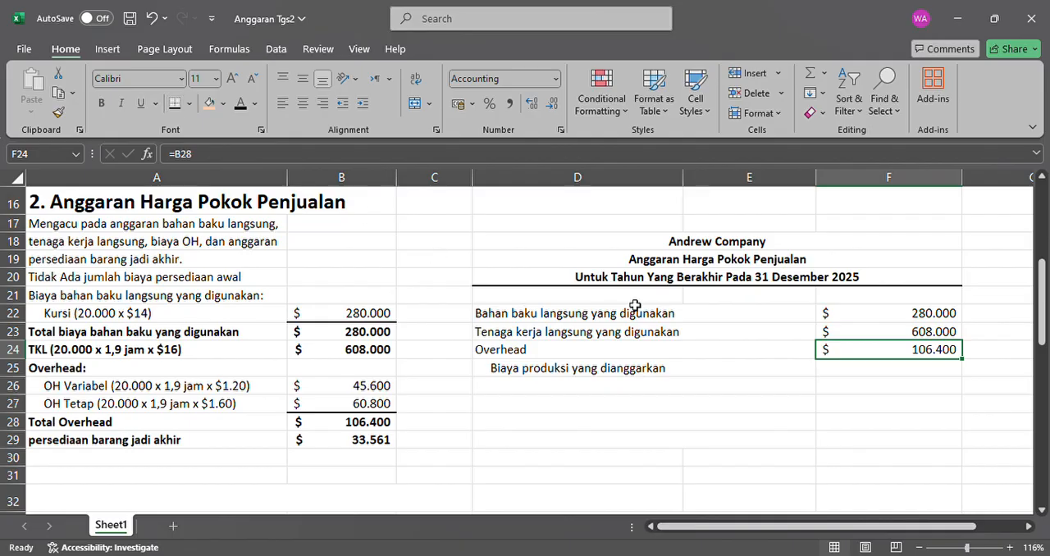
left_click(871, 372)
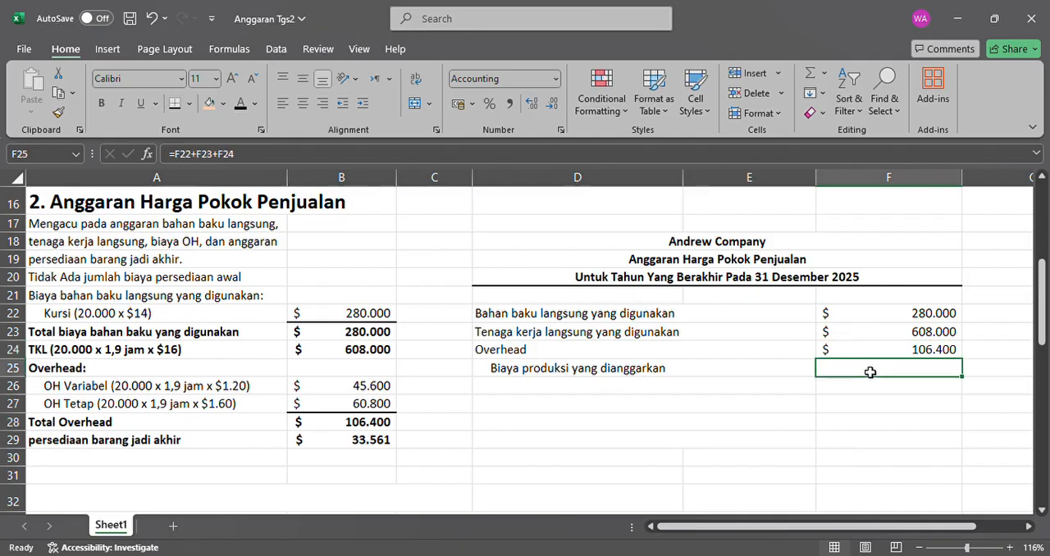
left_click(240, 105)
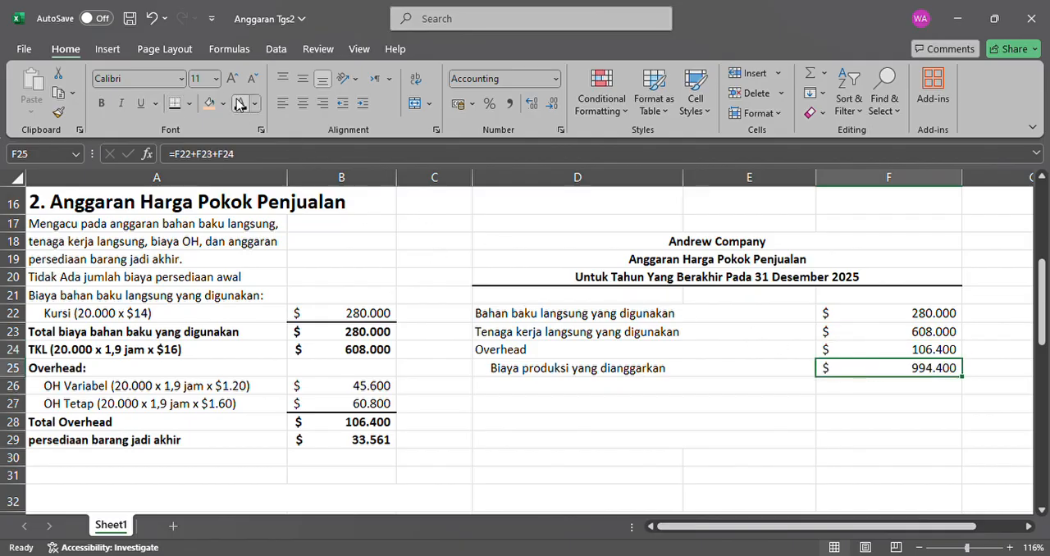
Review the cost amounts in F22:F24 and the formula in F25 that adds them up.
left_click(926, 398)
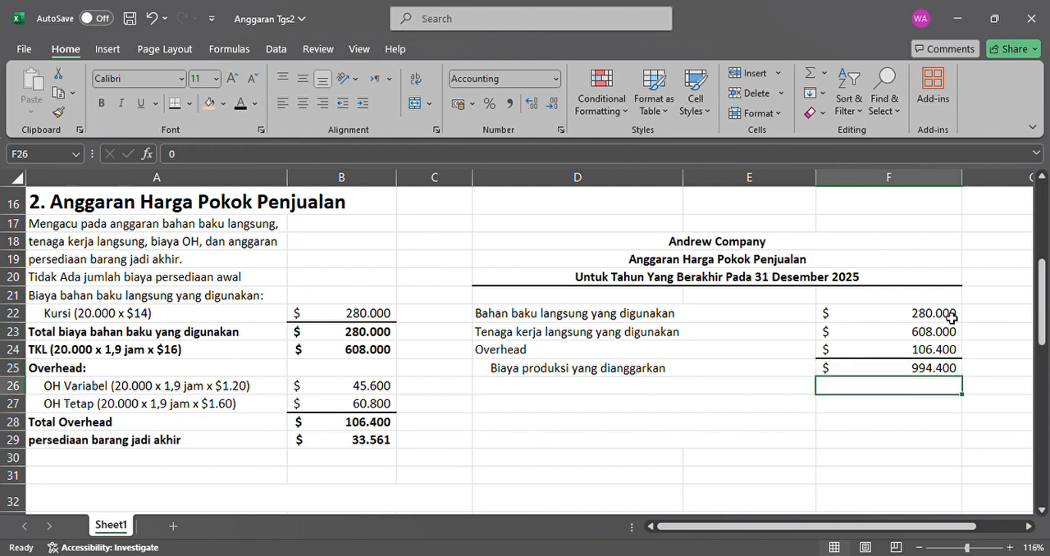
left_click(938, 315)
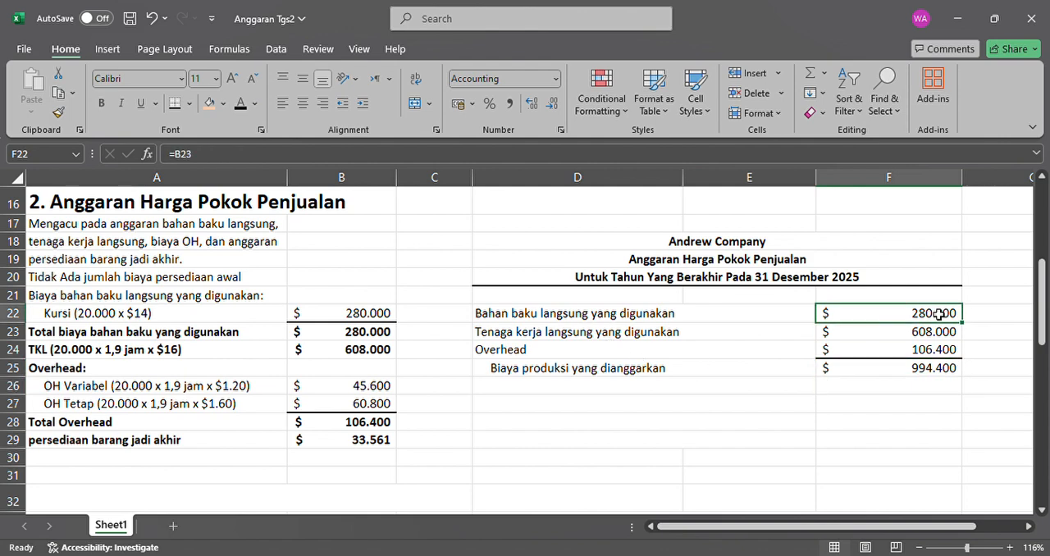
left_click(935, 370)
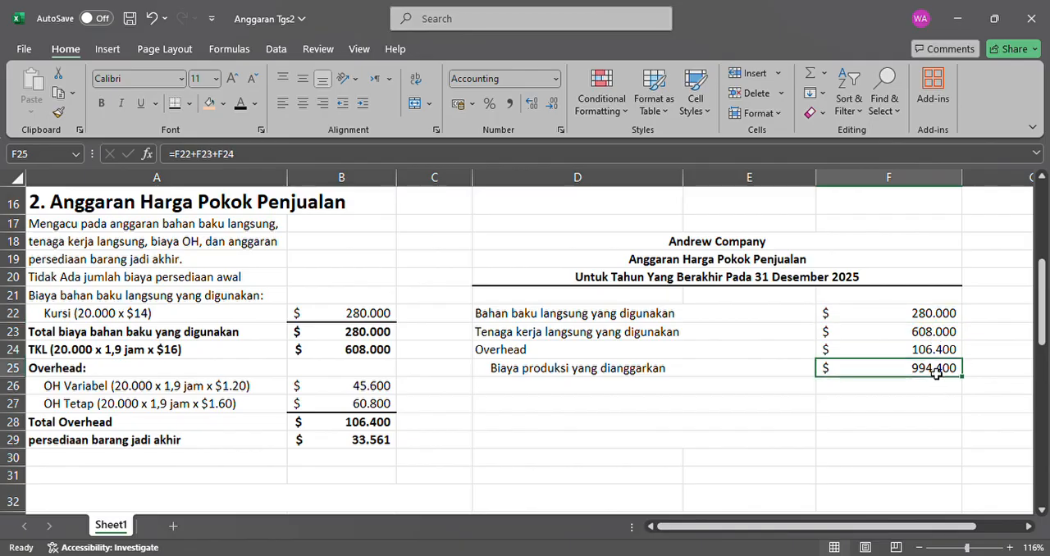
left_click_drag(947, 317, 946, 333)
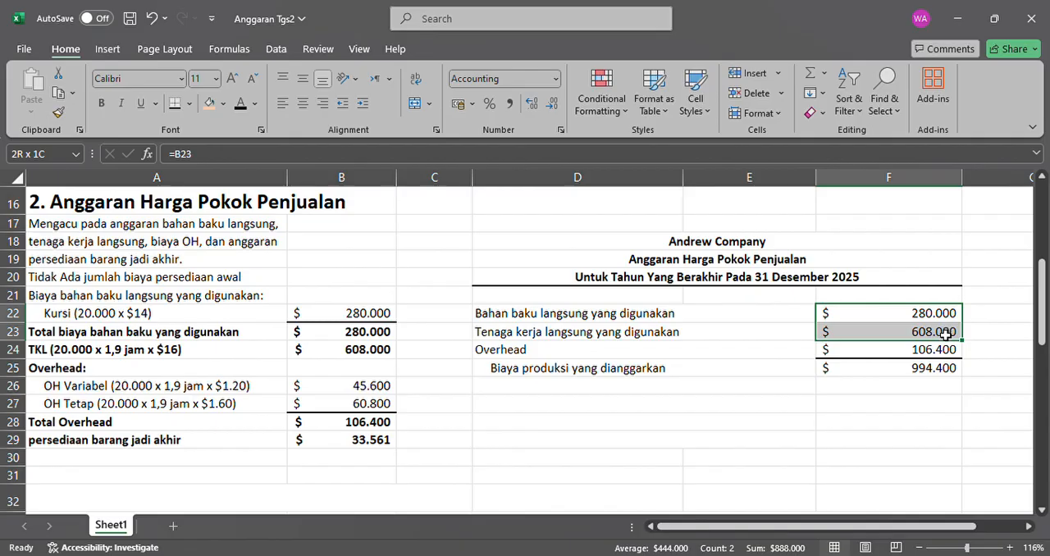
left_click_drag(947, 342, 951, 361)
left_click(949, 370)
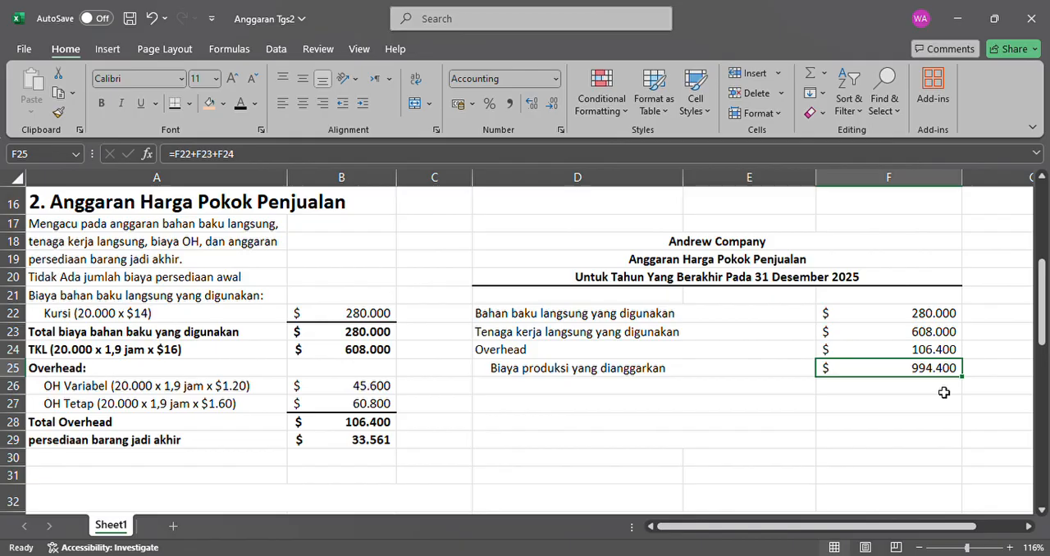
left_click(944, 393)
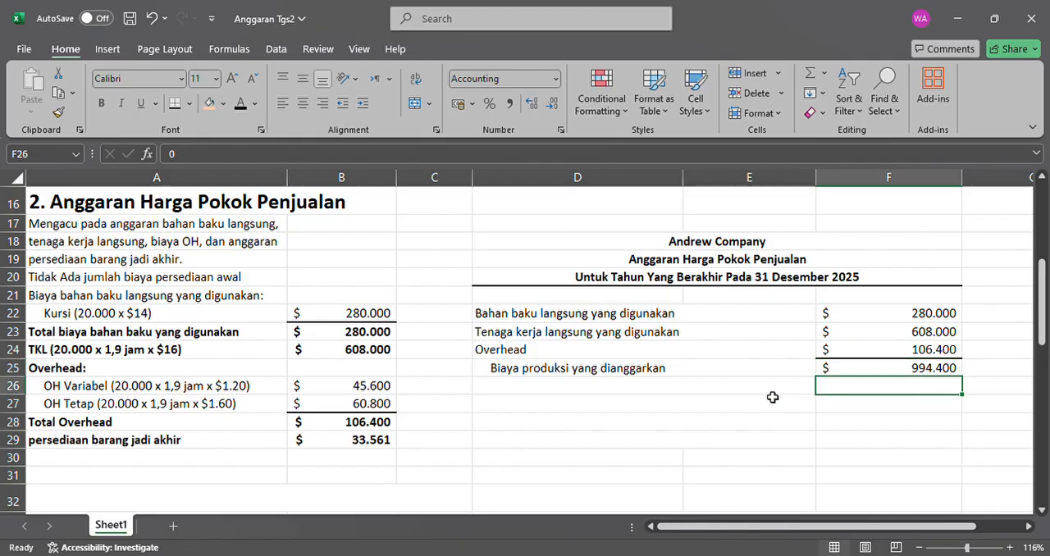
Make the "Persediaan barang jadi awal" label in D26 black and enter 0 in black as its amount in F26.
left_click(773, 394)
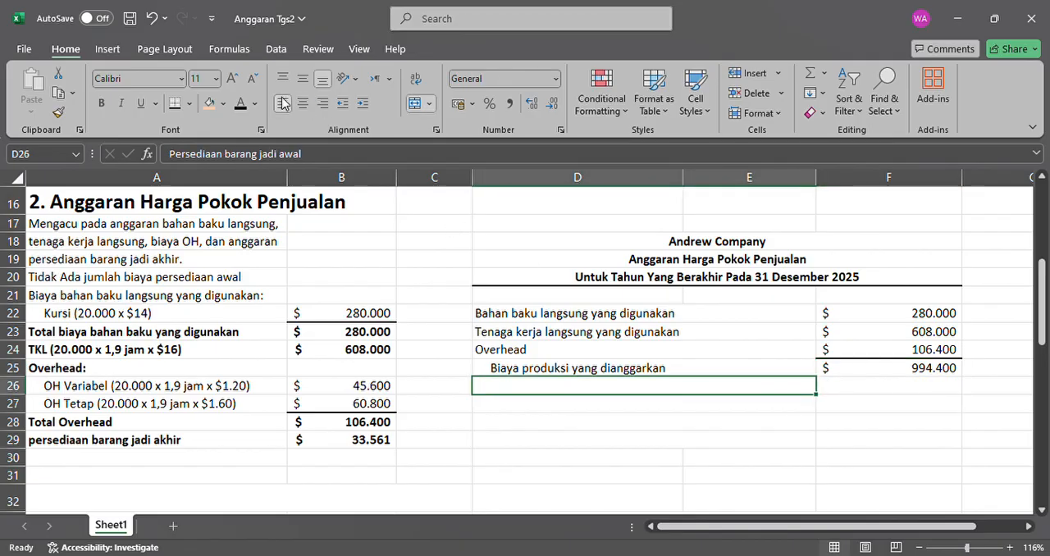
left_click(242, 104)
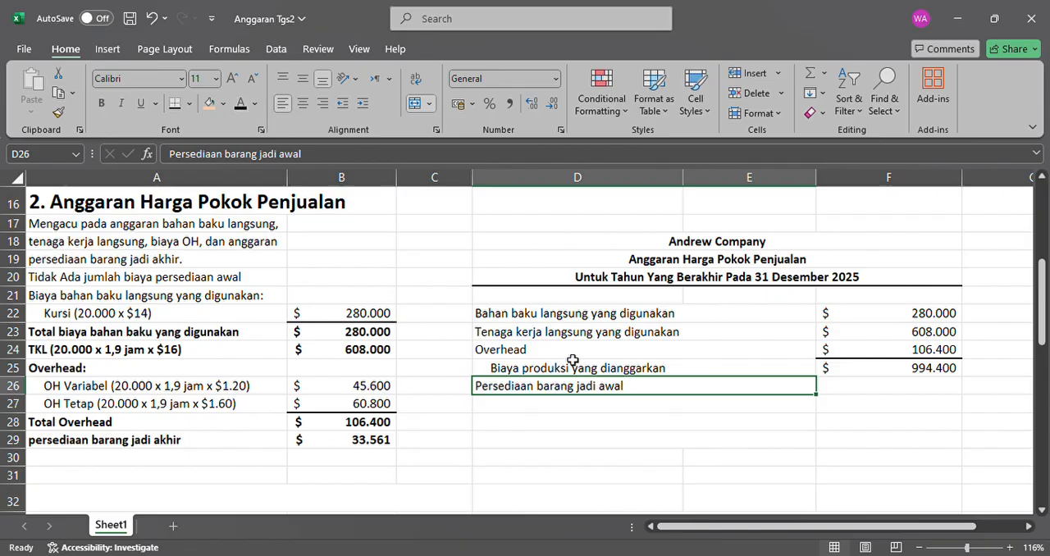
left_click(895, 399)
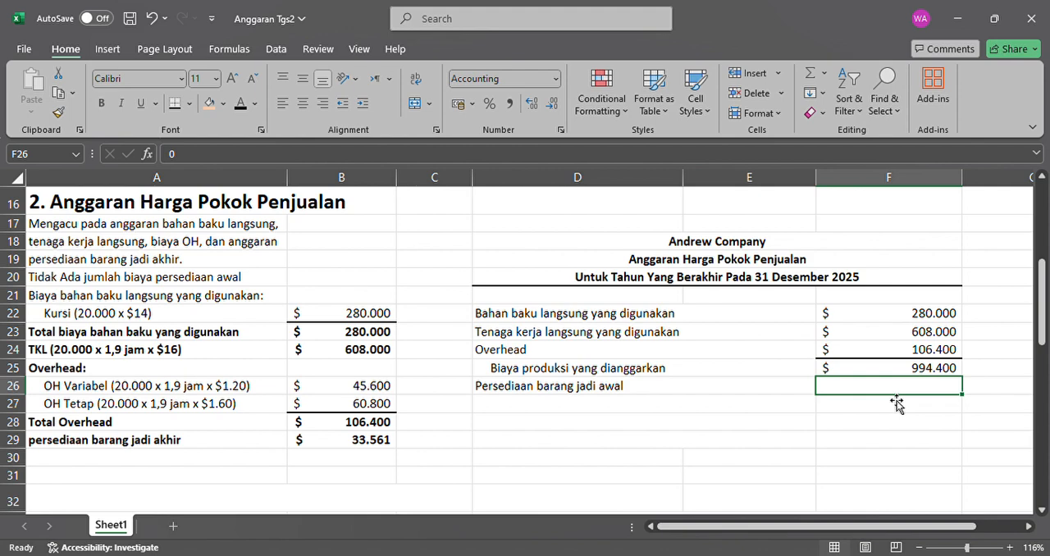
type("0")
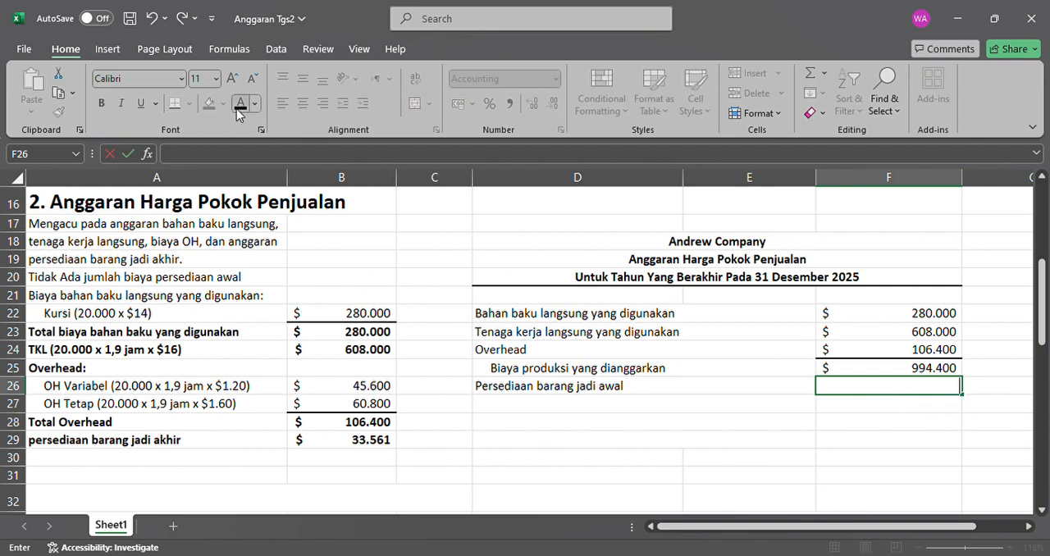
left_click(637, 417)
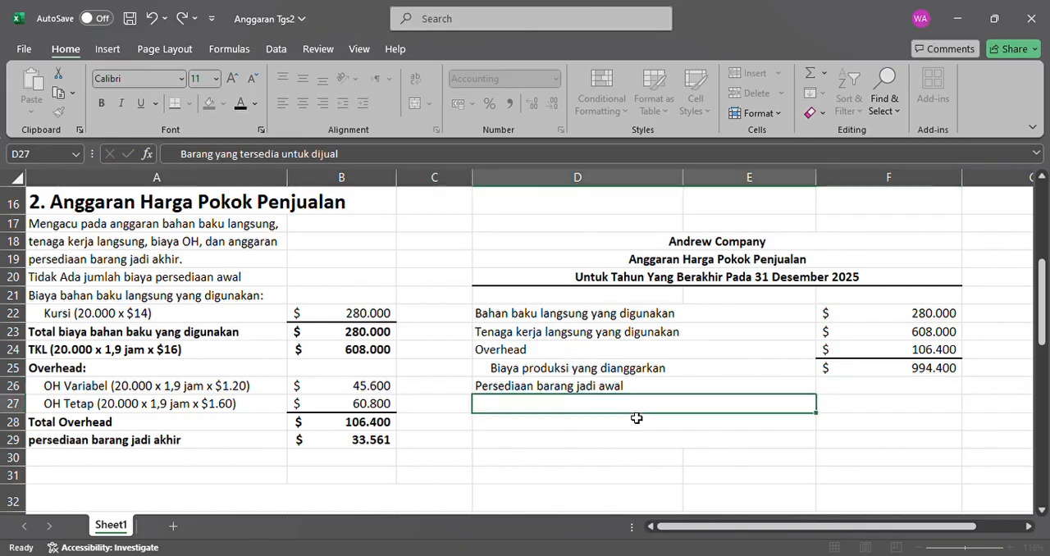
left_click(895, 387)
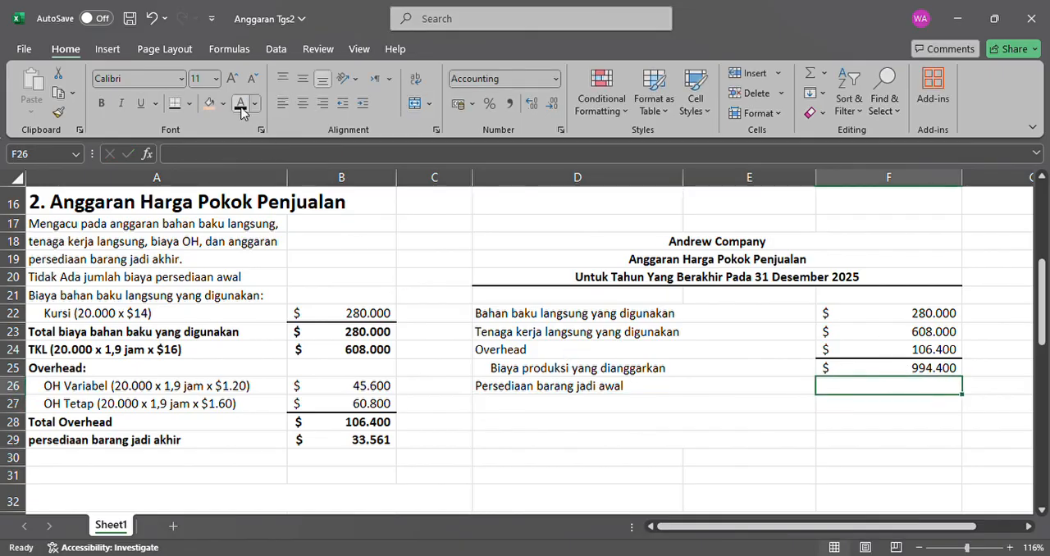
type("0")
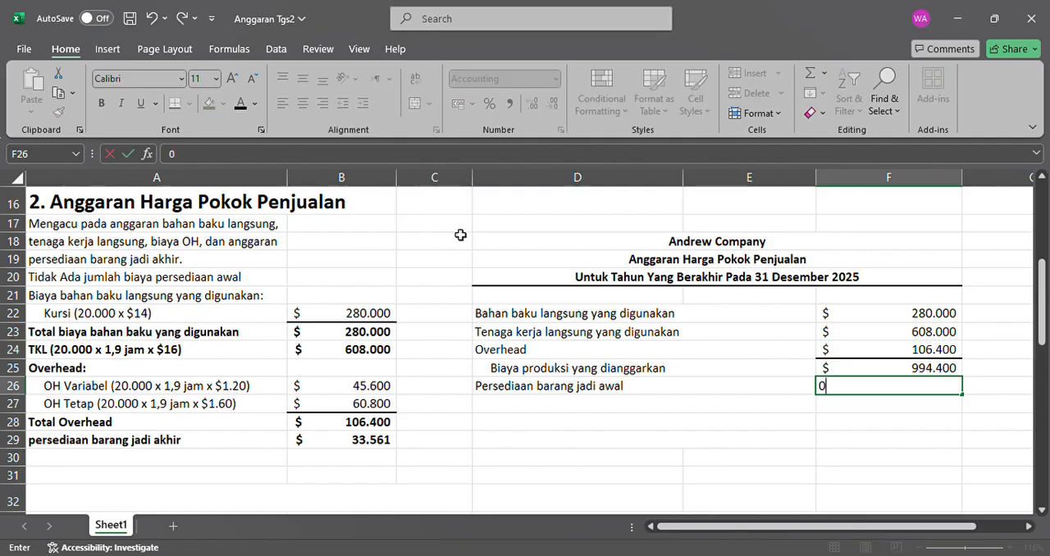
key("Return")
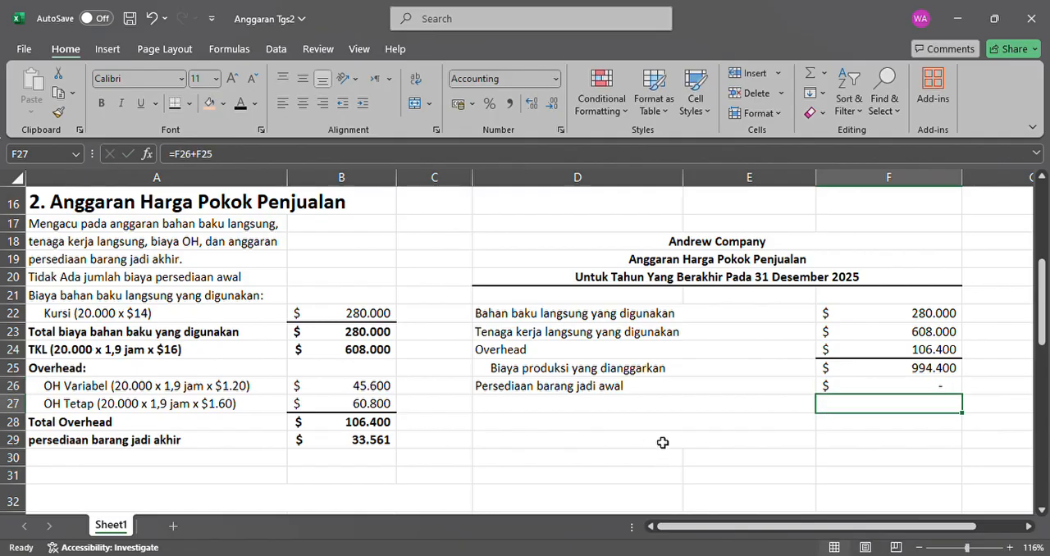
Make the "Barang yang tersedia untuk dijual" label in D27 and its F26+F25 total in F27 black.
left_click(629, 403)
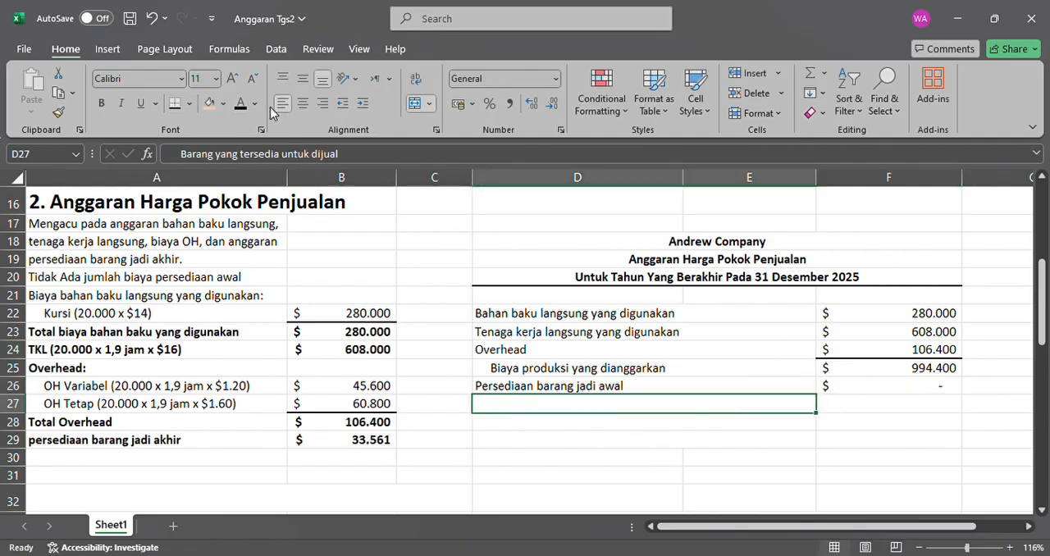
left_click(242, 104)
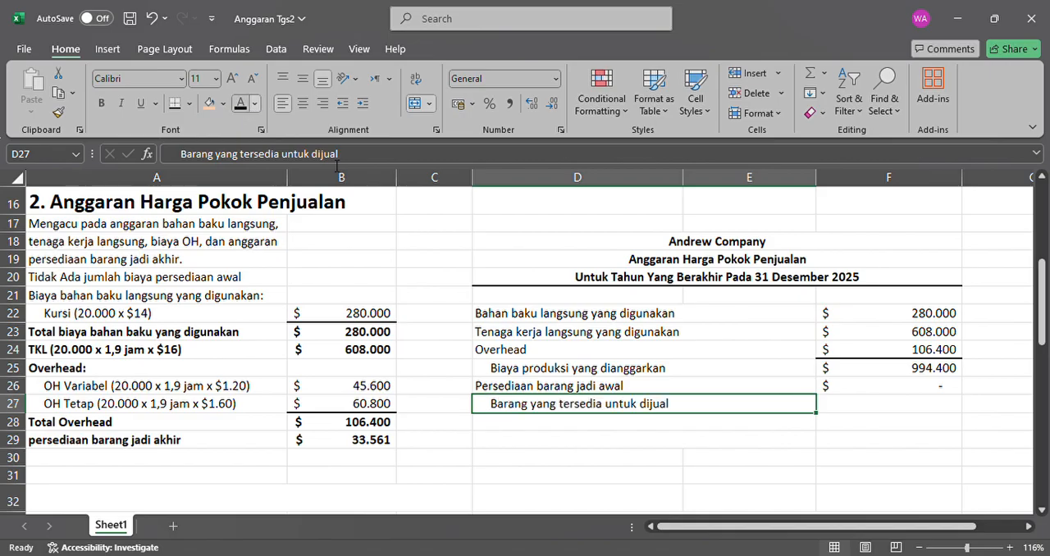
left_click(847, 410)
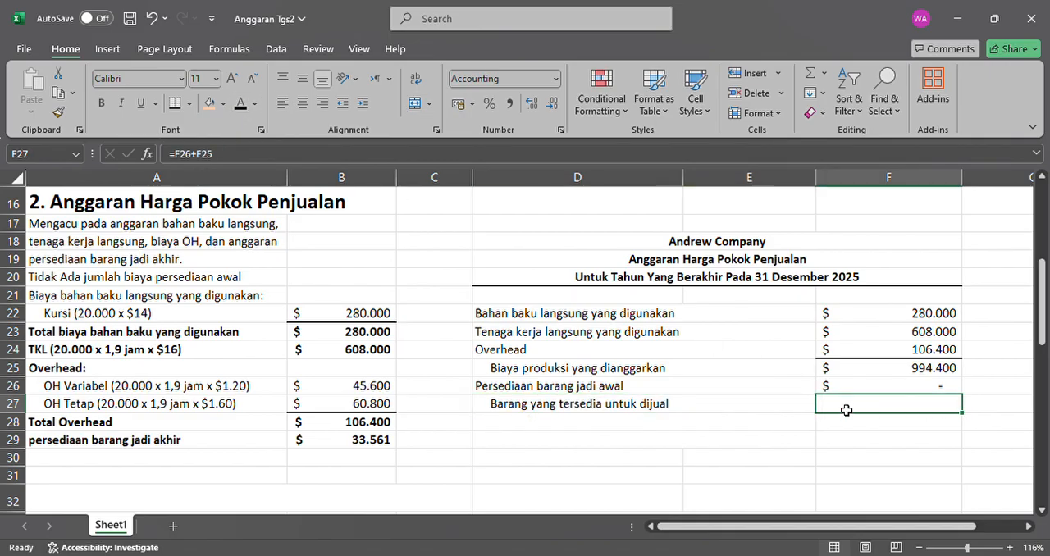
left_click(929, 373)
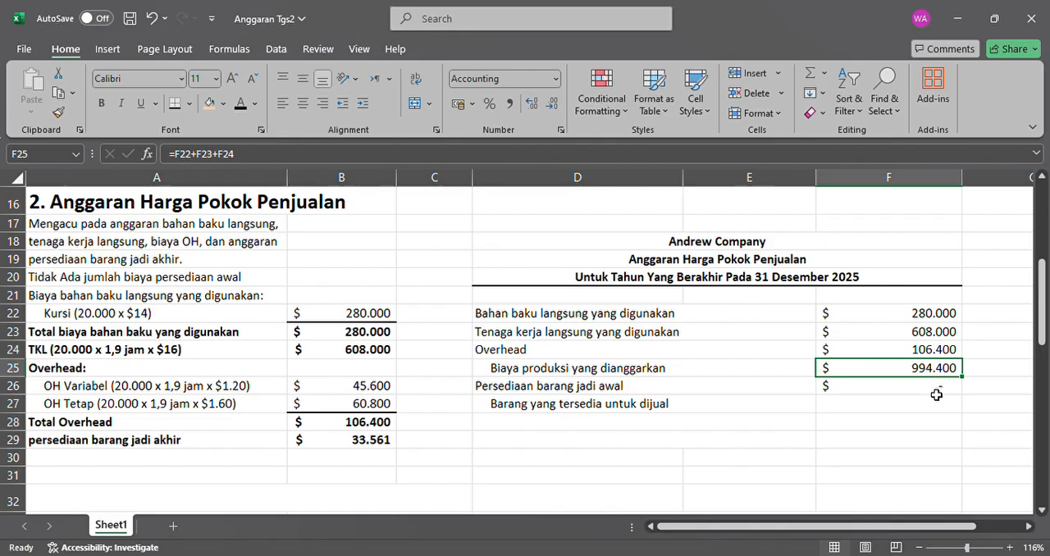
left_click(935, 393)
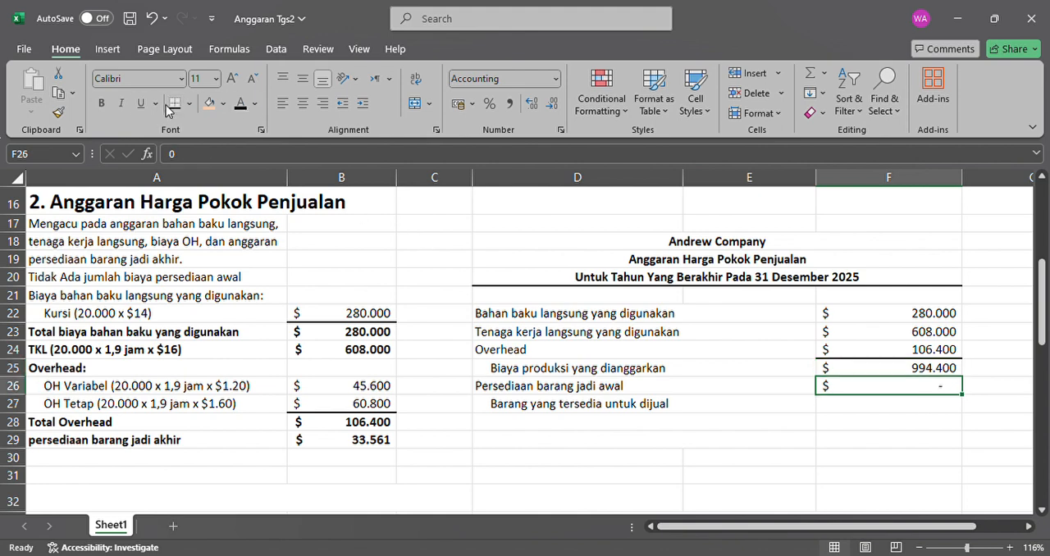
left_click(855, 412)
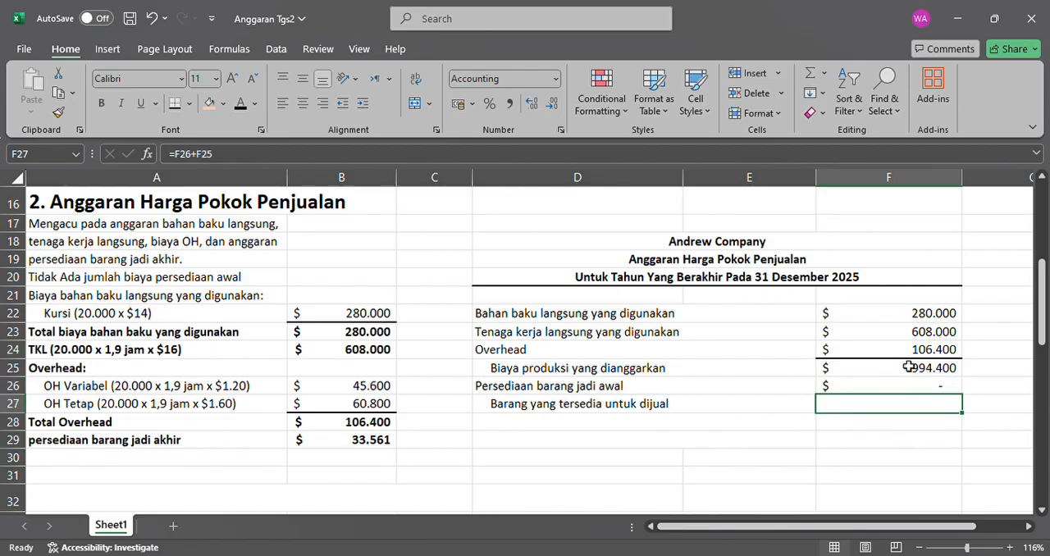
left_click(242, 103)
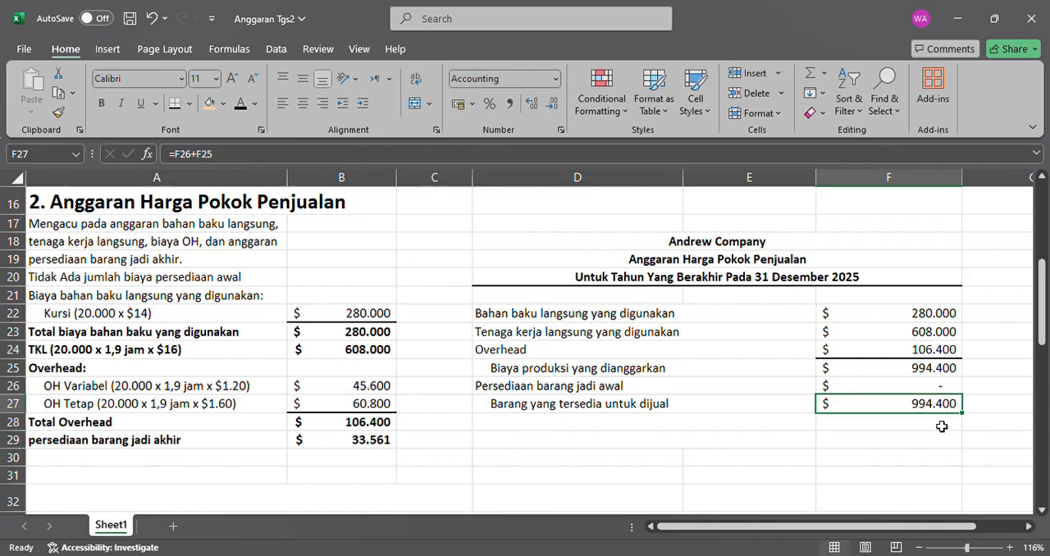
Make the "Dikurangi: Persedian barang jadi akhir" label in D28 and its =B29 amount in F28 black, and add a bottom border under F27.
left_click(945, 428)
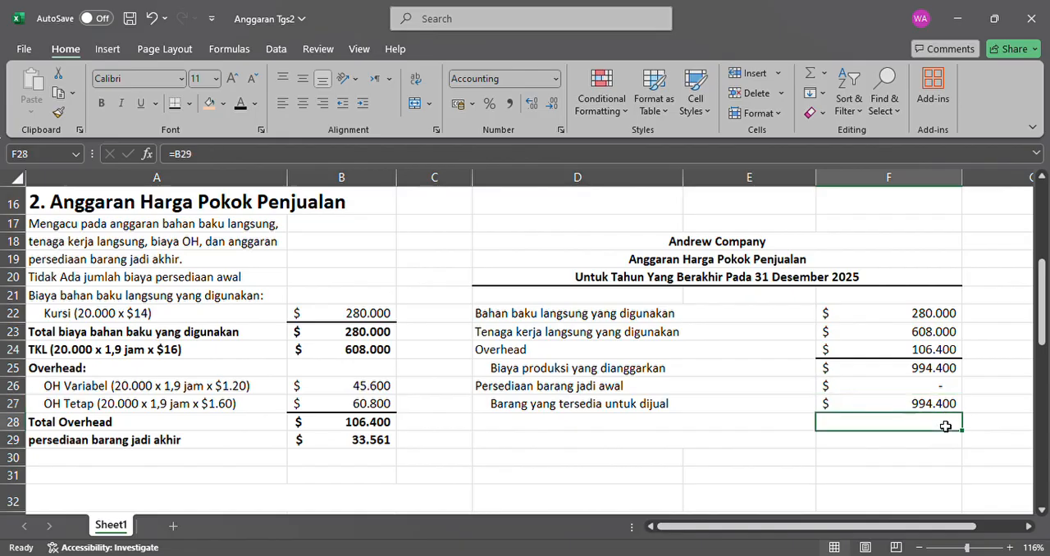
left_click(762, 421)
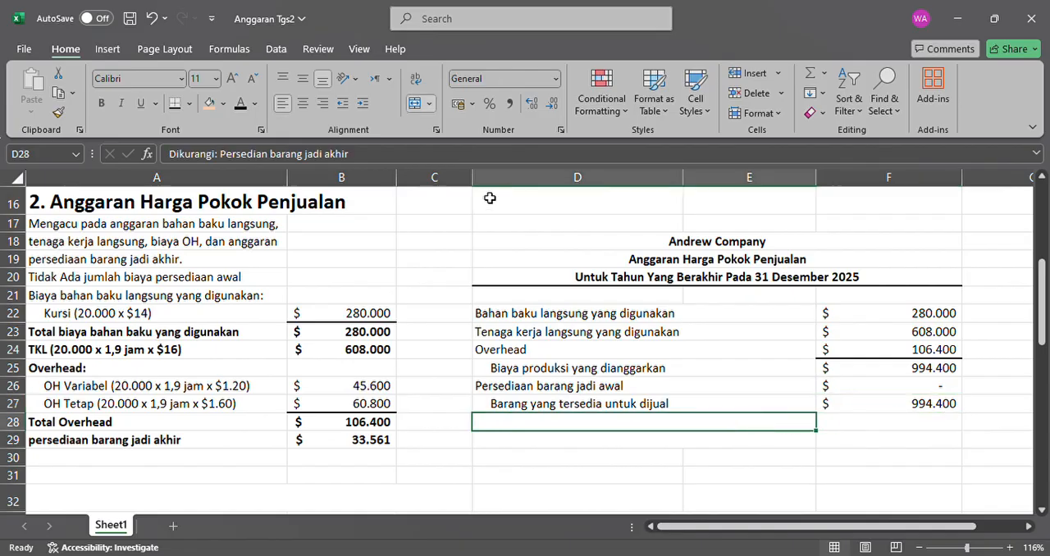
left_click(241, 105)
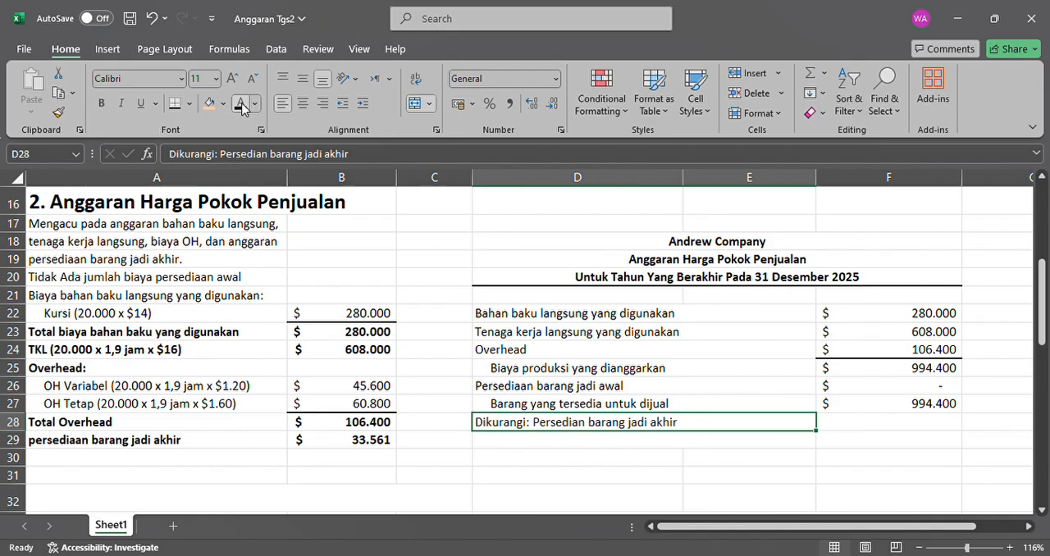
left_click(893, 430)
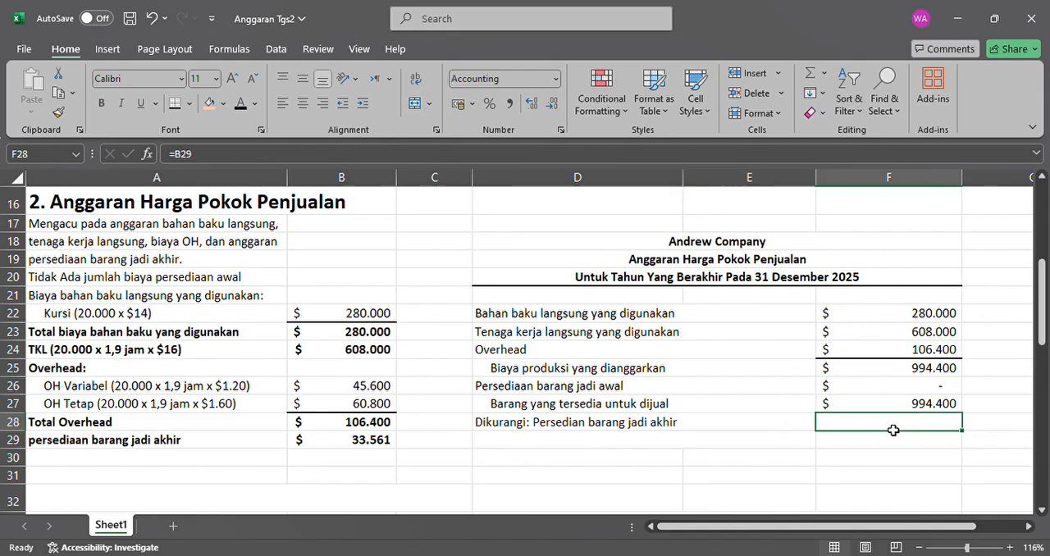
left_click(912, 409)
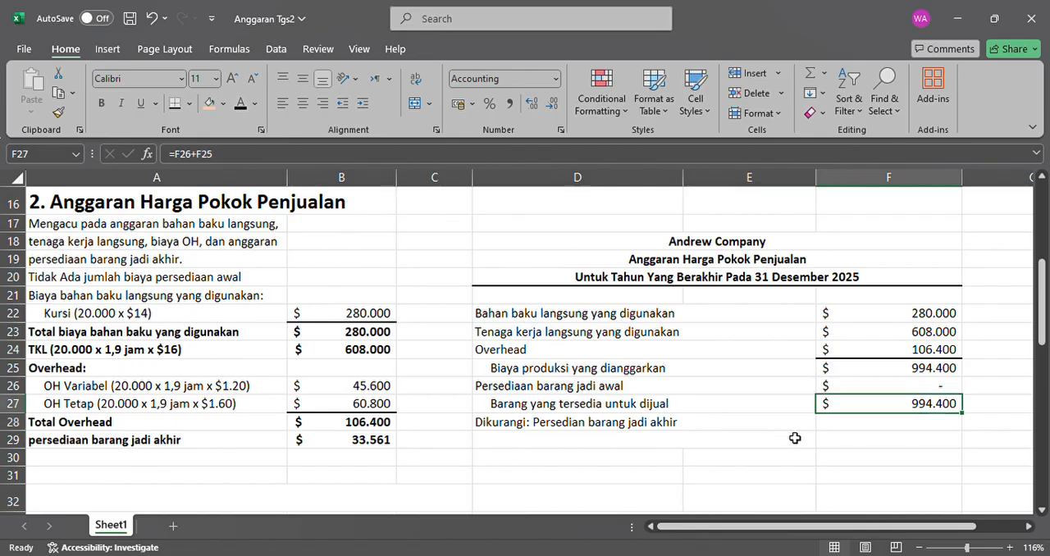
left_click(872, 428)
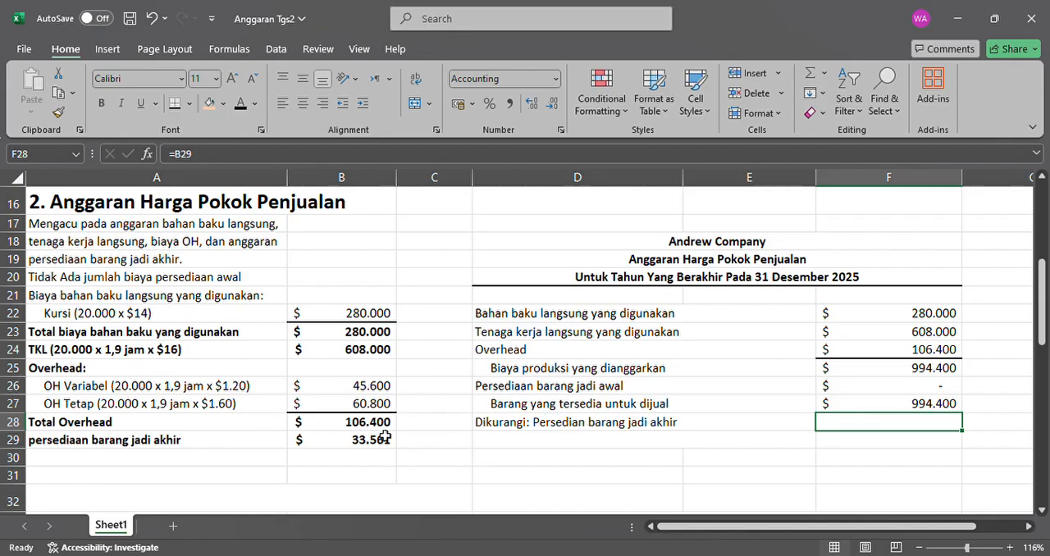
left_click(370, 442)
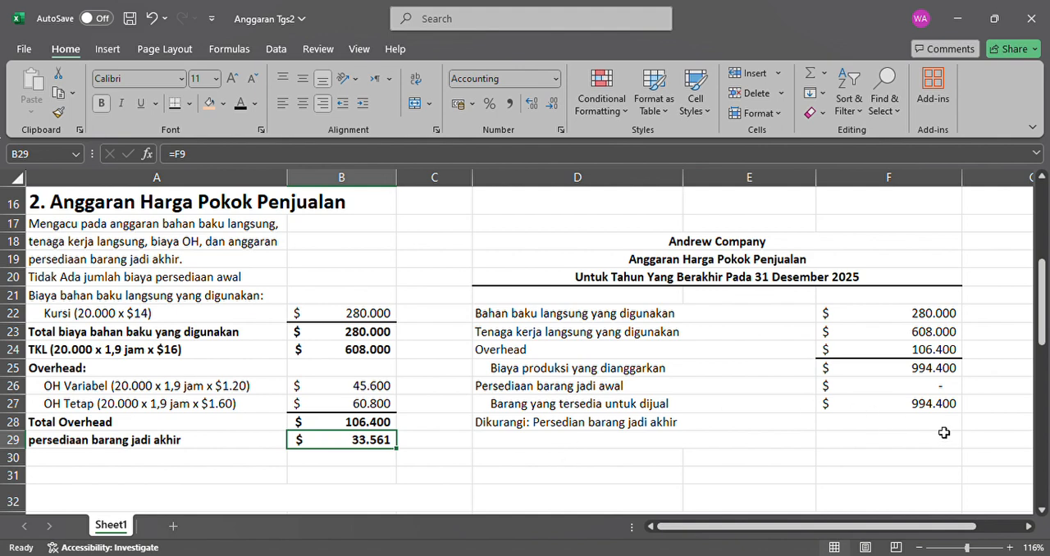
left_click(942, 408)
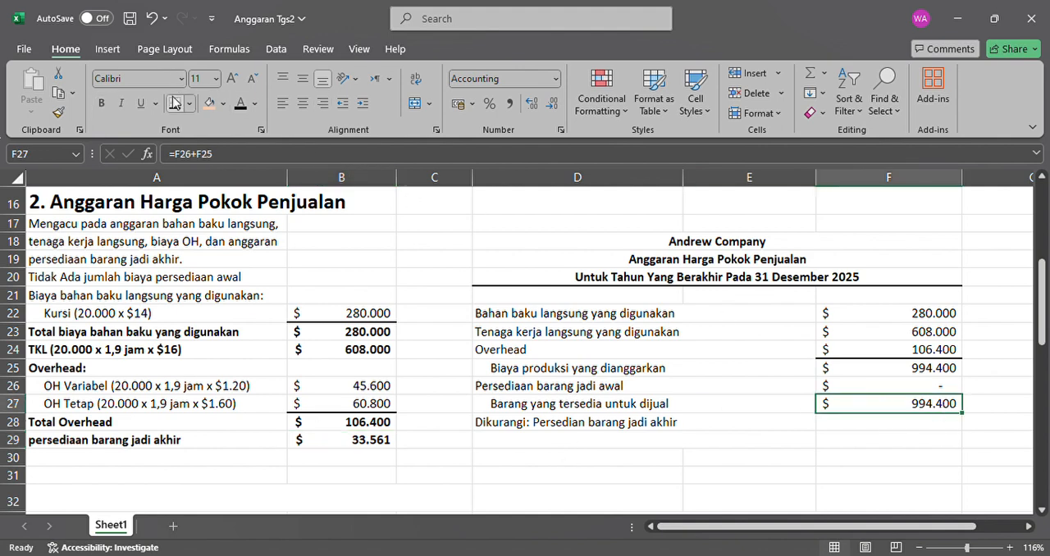
left_click(847, 424)
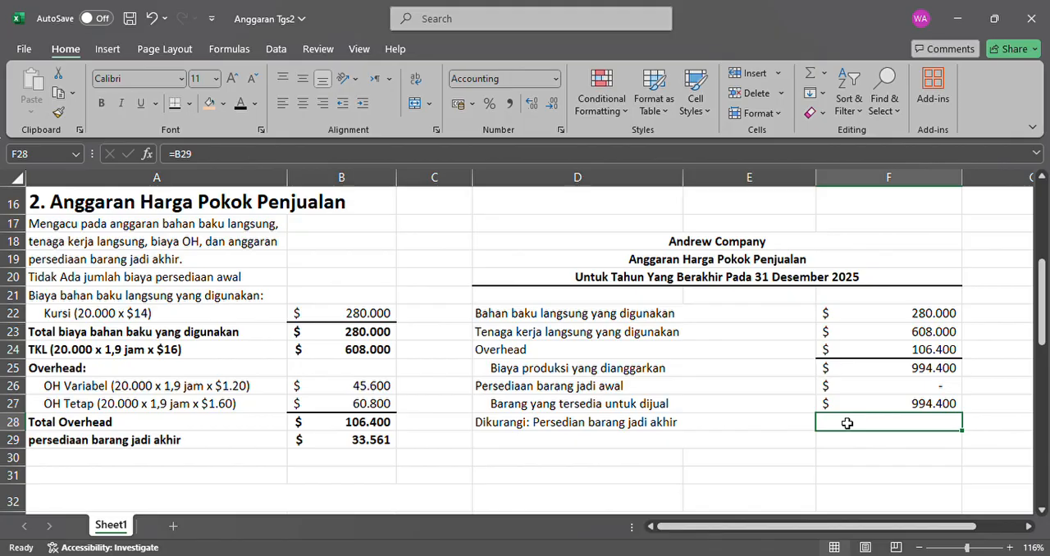
left_click(241, 105)
Make the "Harga pokok penjualan yang dianggarkan" label in D29 black and add a bottom border under F28.
left_click(640, 443)
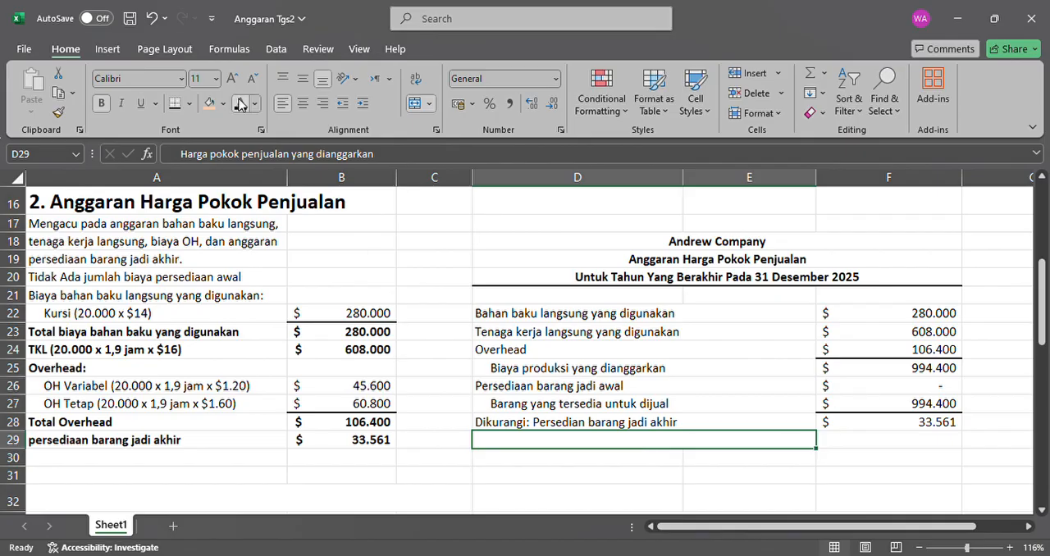
left_click(241, 103)
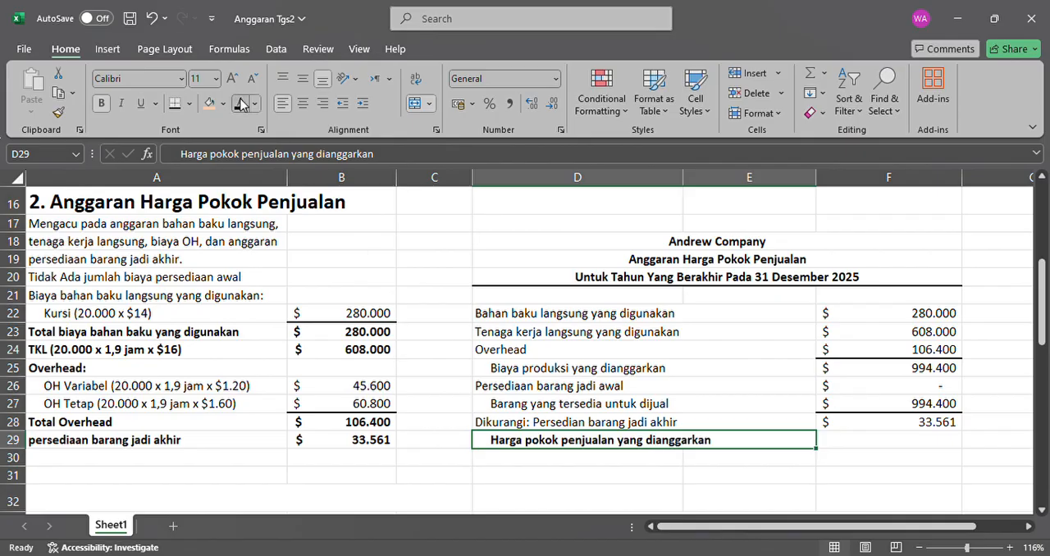
left_click(869, 445)
left_click(903, 412)
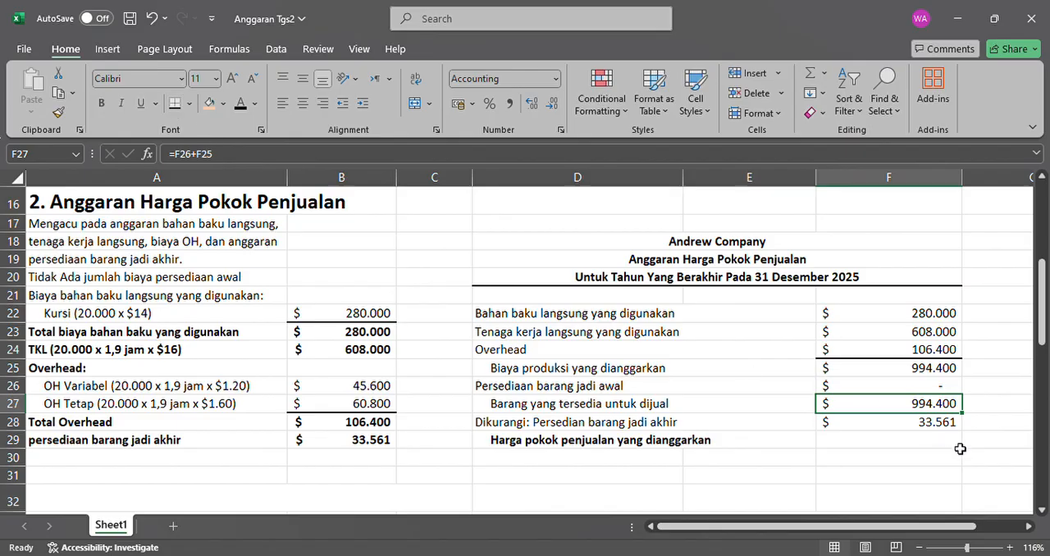
left_click(946, 447)
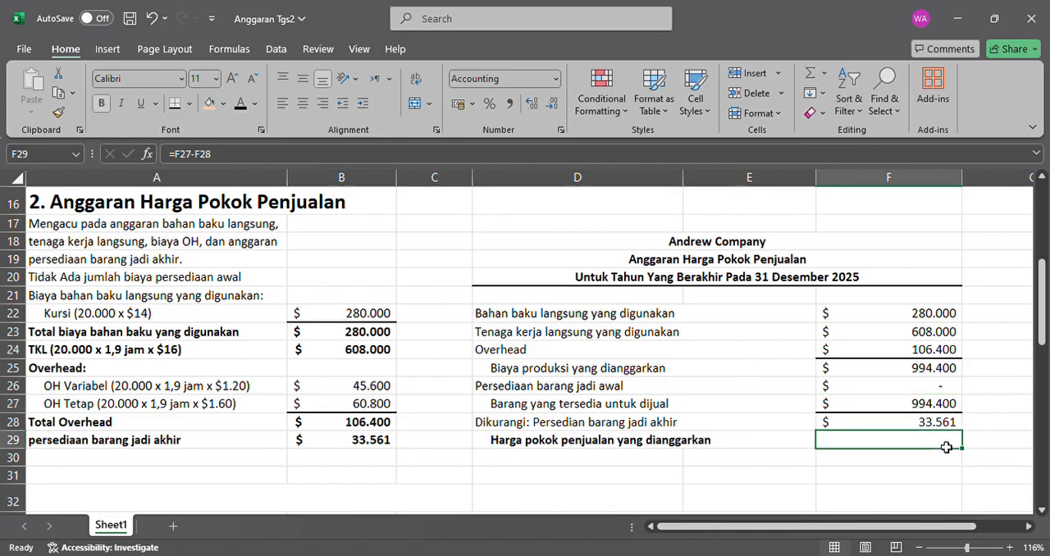
left_click(932, 410)
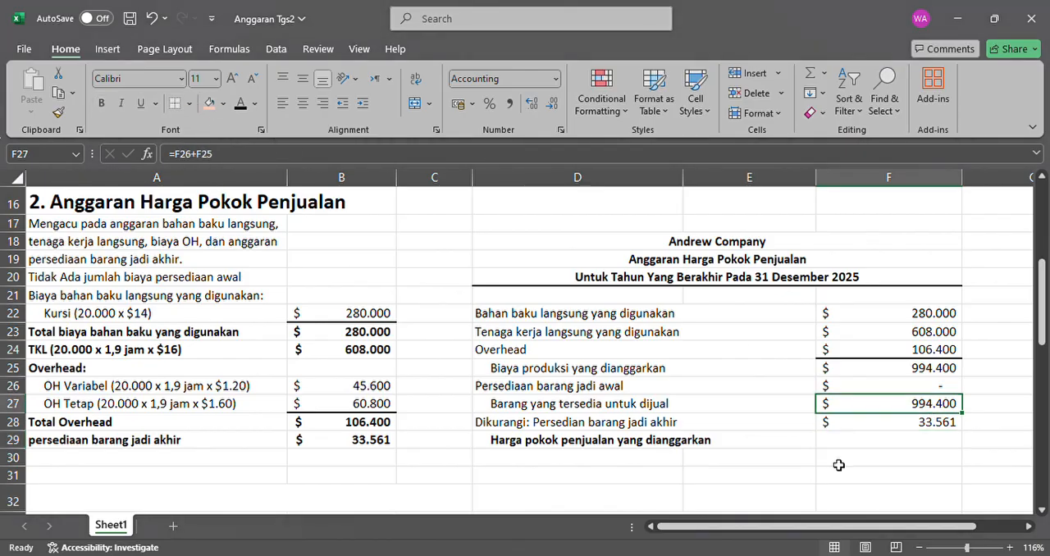
left_click(880, 441)
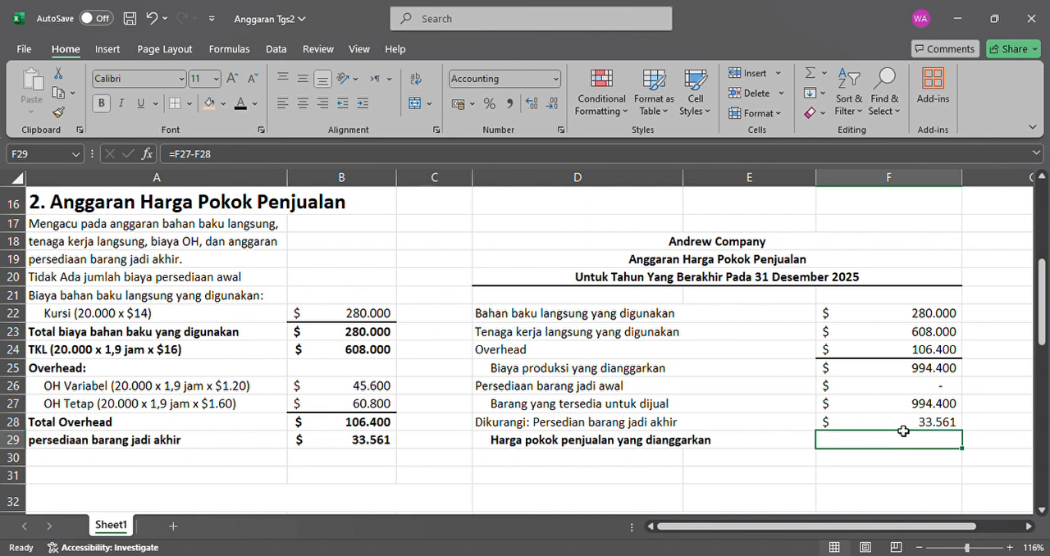
left_click(909, 426)
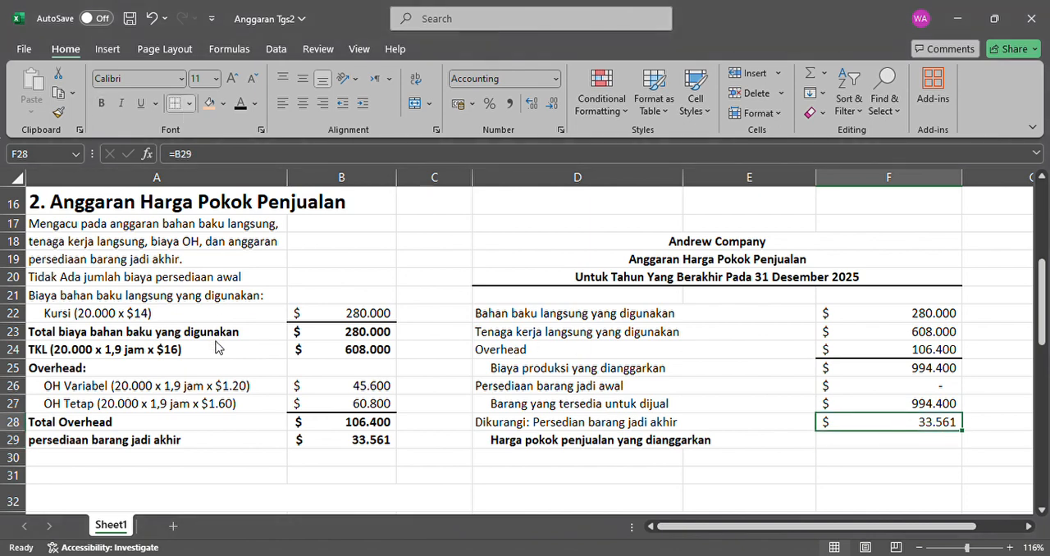
Make the F27-F28 total in F29 black and check it against the ending inventory amount in F28.
left_click(884, 444)
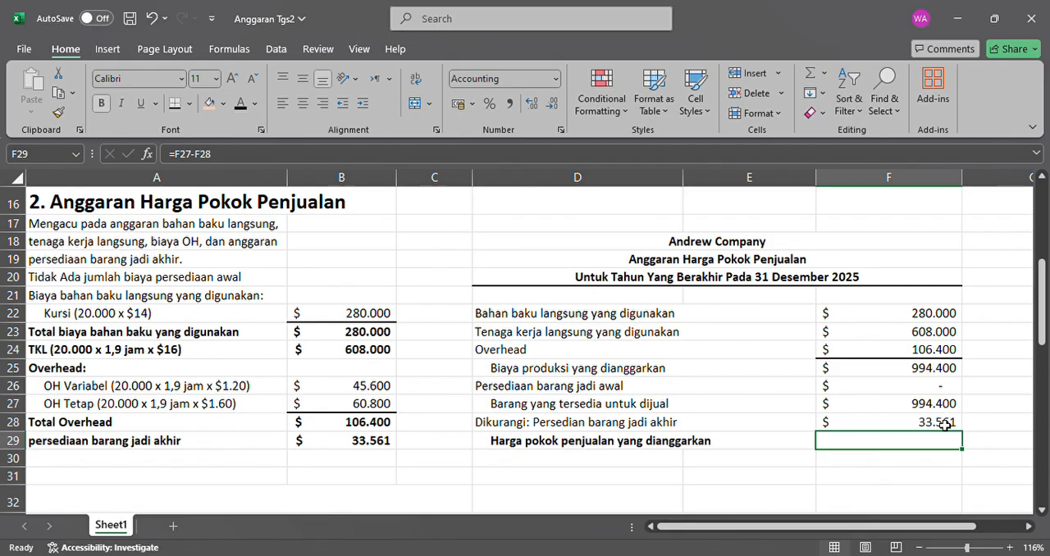
left_click(944, 427)
left_click(945, 443)
left_click(240, 108)
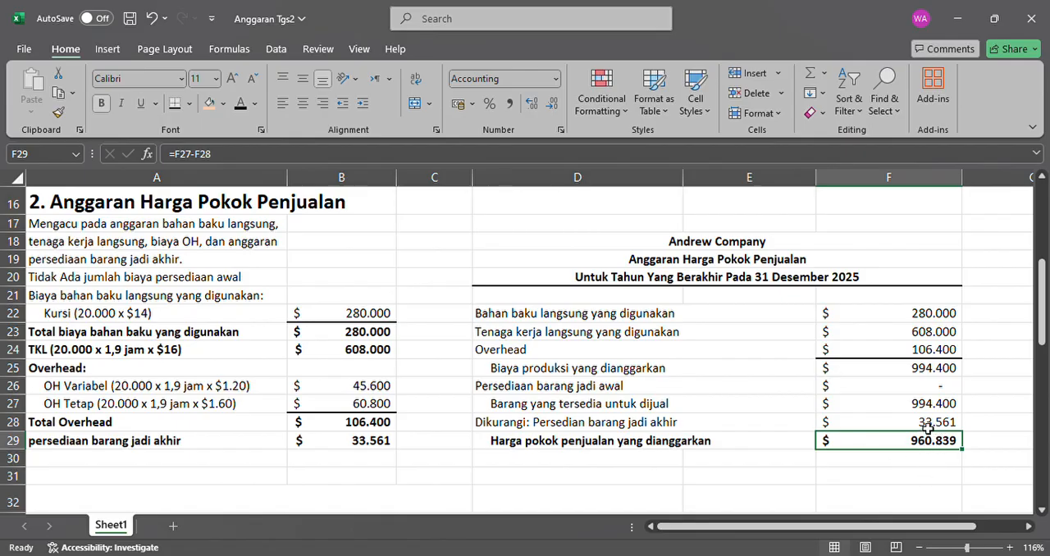
left_click(928, 427)
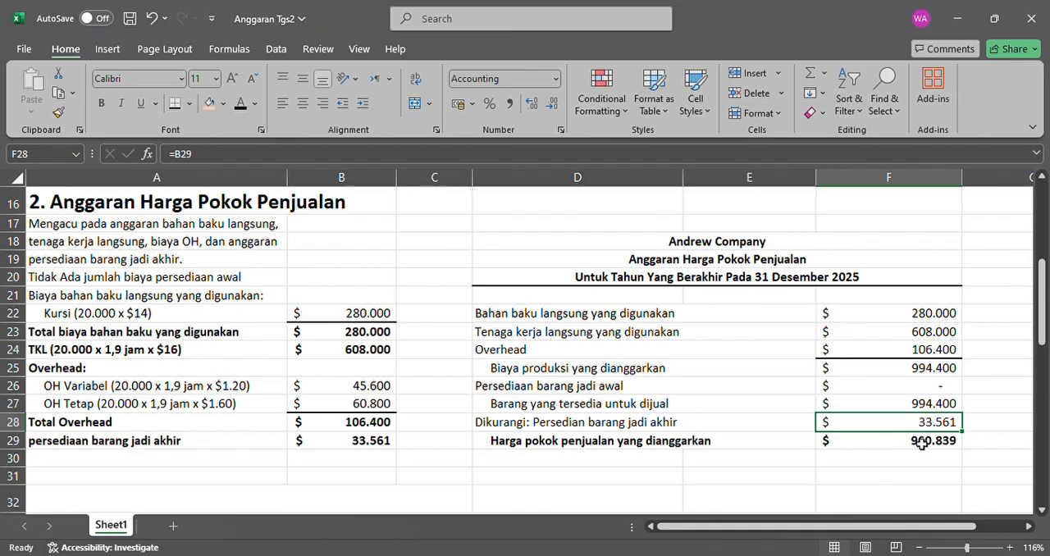
left_click(920, 443)
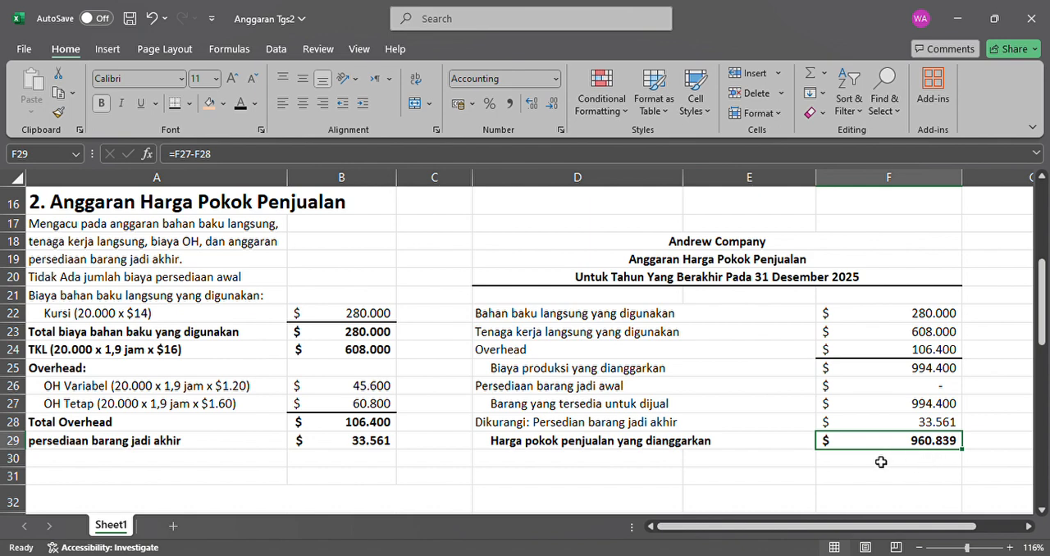
Put an outside border around the cost of goods sold table D18:F29 and fill its title rows D18:F20 light orange.
left_click(765, 460)
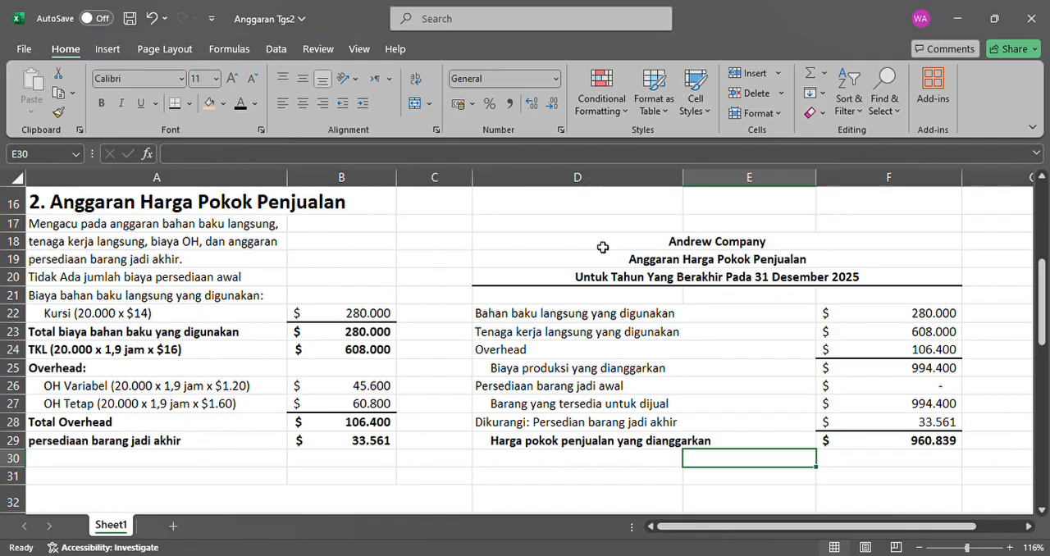
left_click_drag(602, 247, 774, 441)
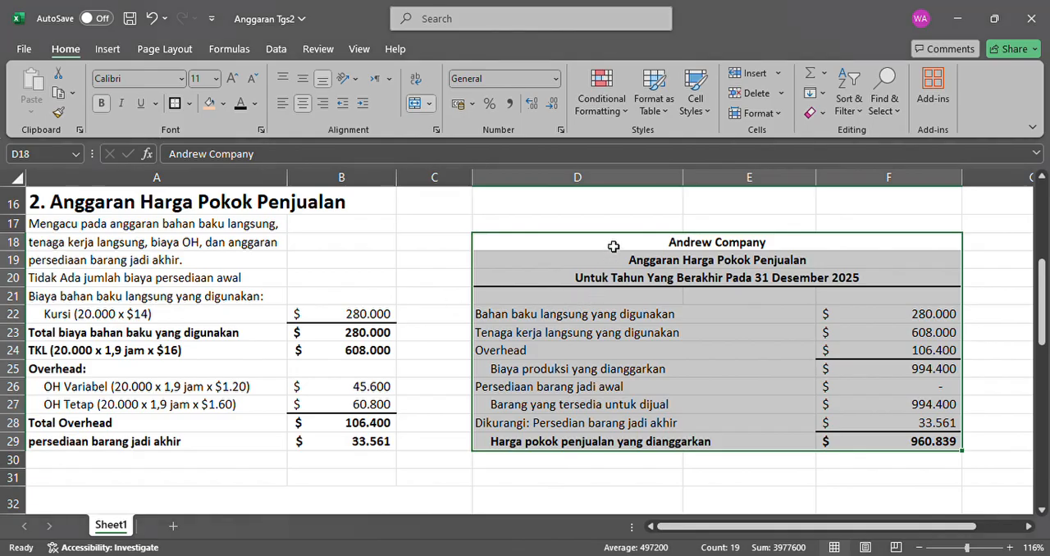
left_click_drag(612, 246, 614, 278)
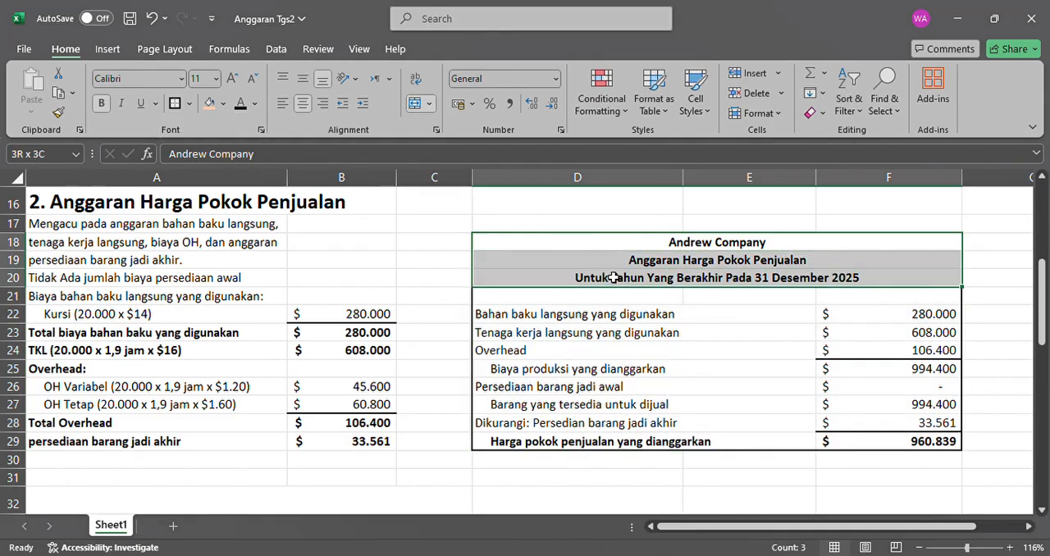
left_click(210, 102)
left_click(632, 404)
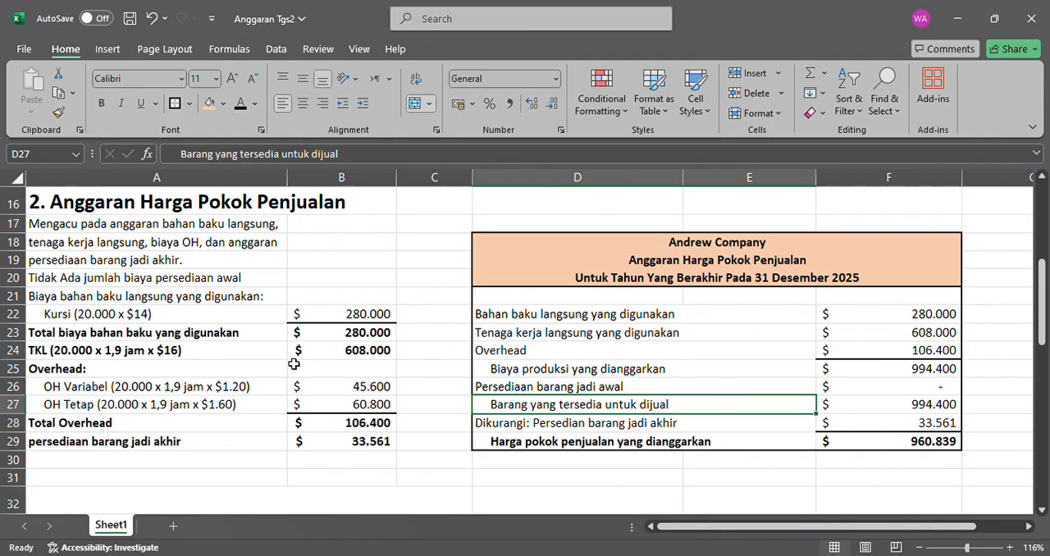
Make the section heading "3. Anggaran beban penjualan dan administrasi" in A32 black.
scroll(294, 364, "down", 4)
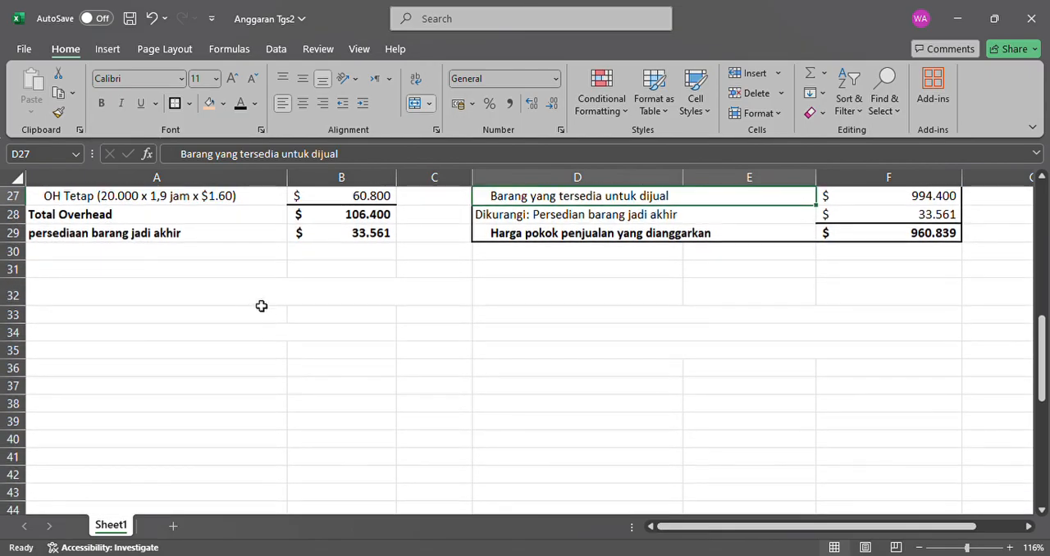
left_click(261, 307)
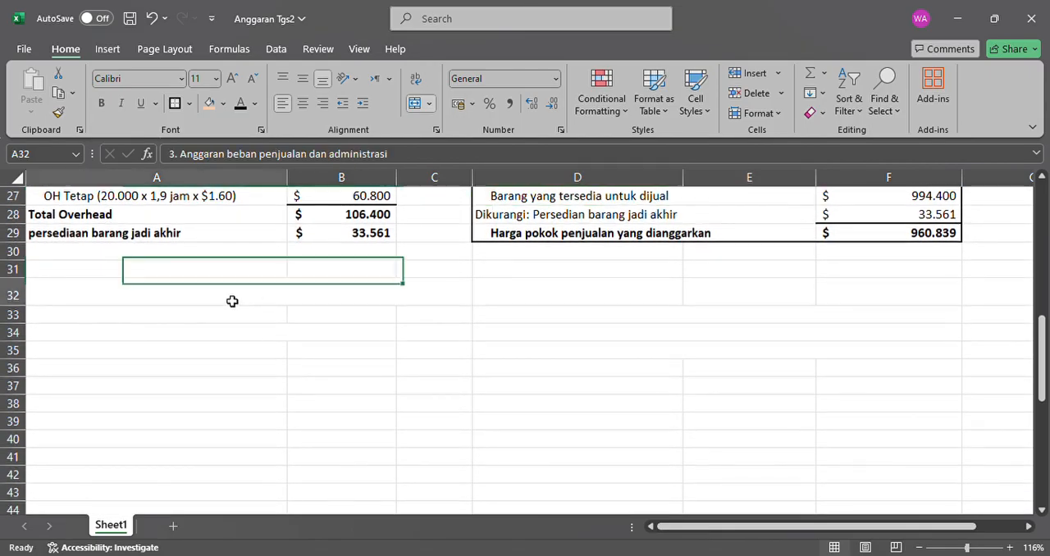
left_click(237, 108)
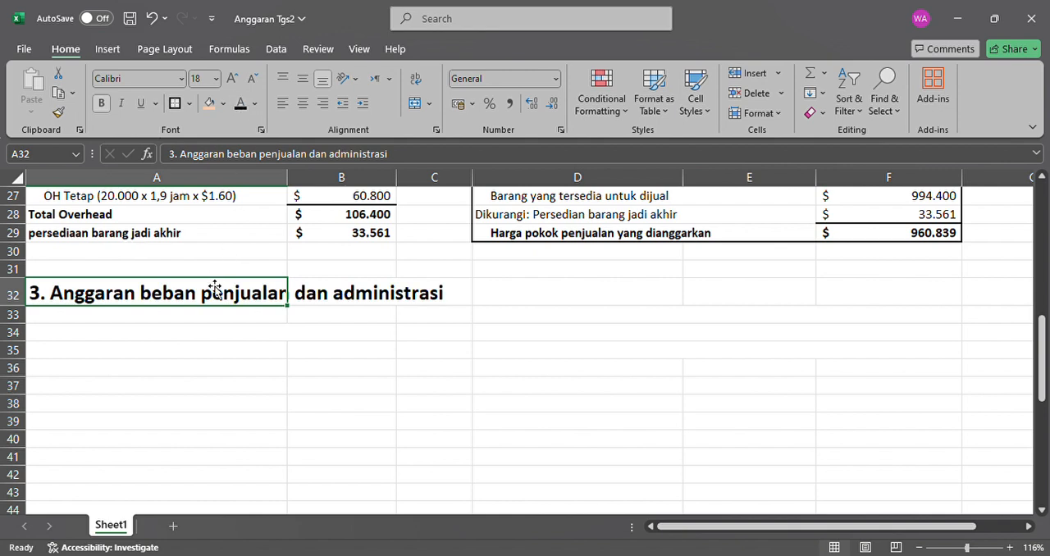
Make the selling and administrative expense notes in A33:A36 black and read through the unit expense and commission lines.
left_click(184, 320)
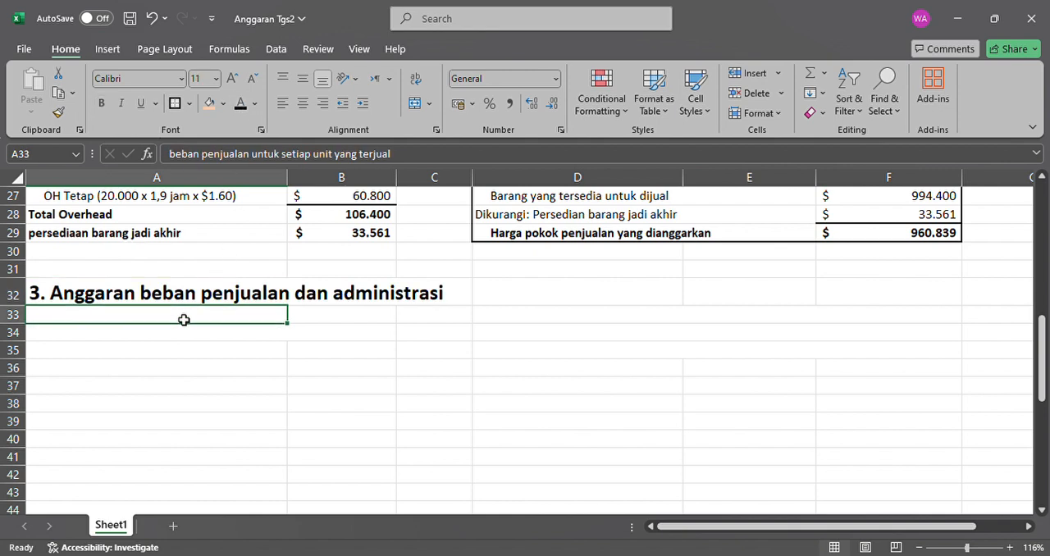
left_click_drag(184, 320, 211, 356)
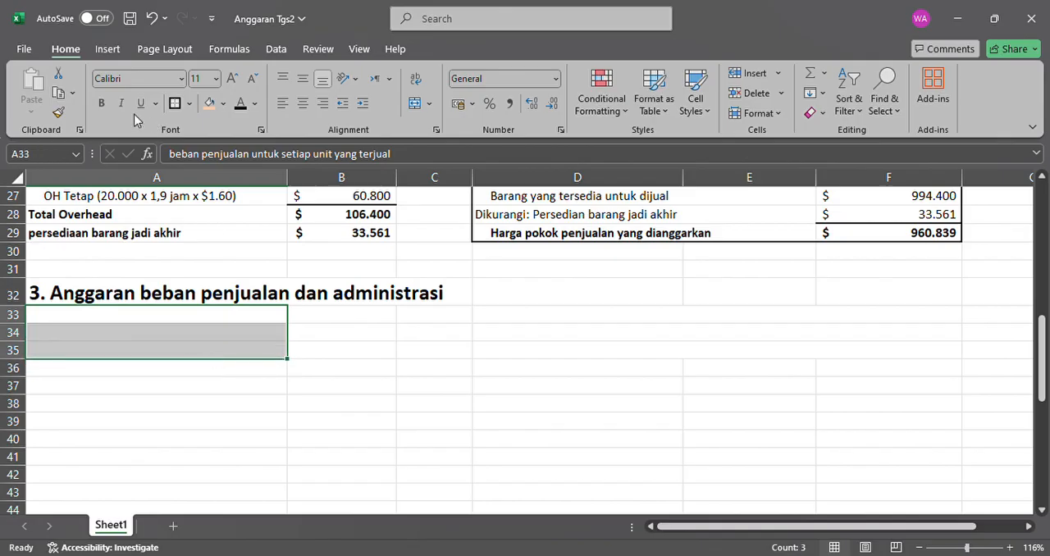
left_click(238, 106)
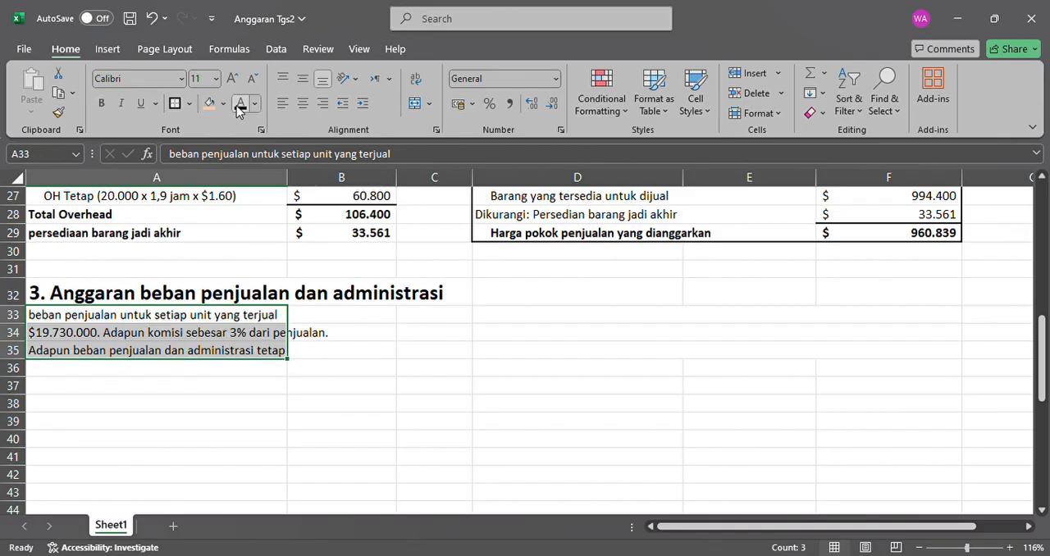
left_click(187, 368)
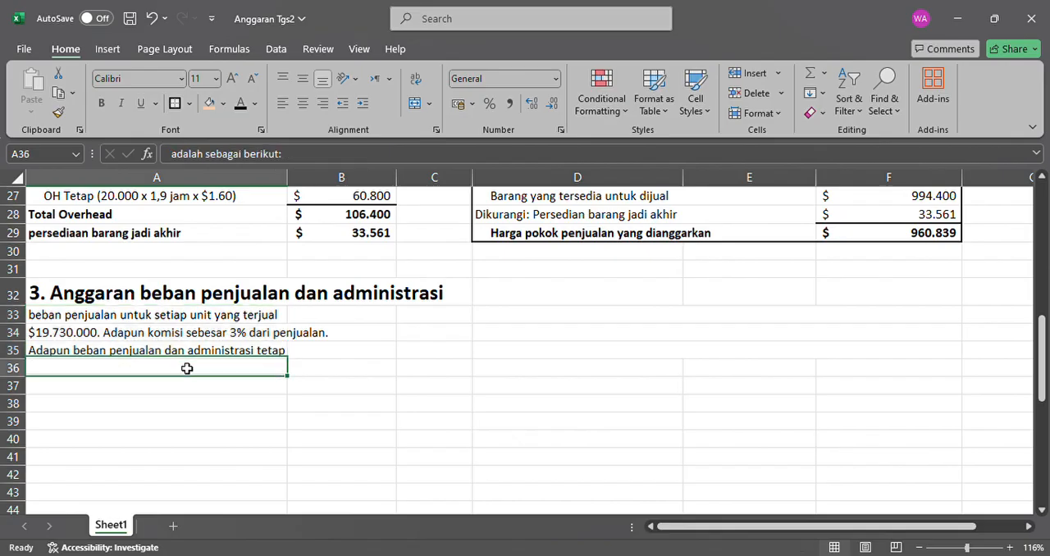
left_click(239, 108)
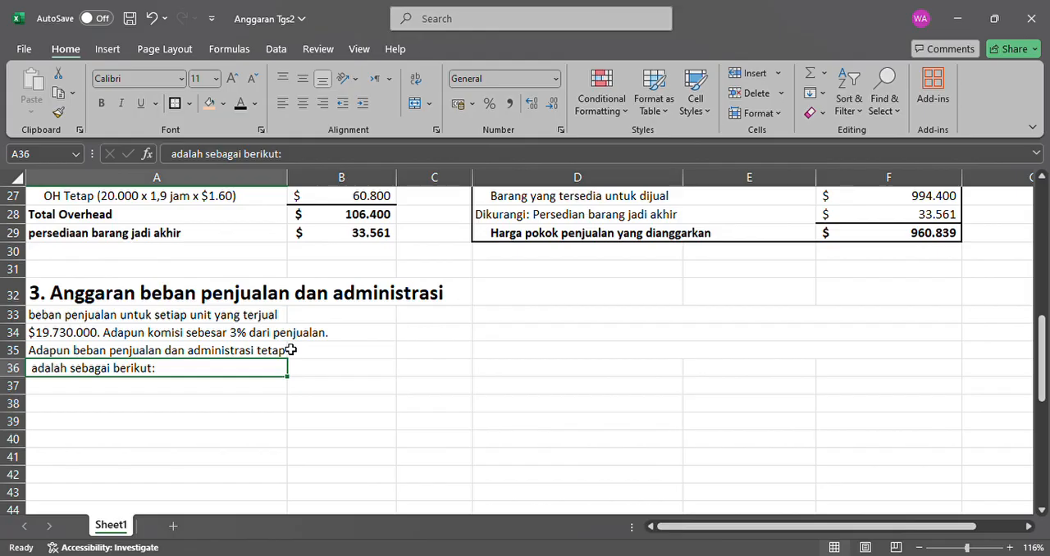
left_click(131, 317)
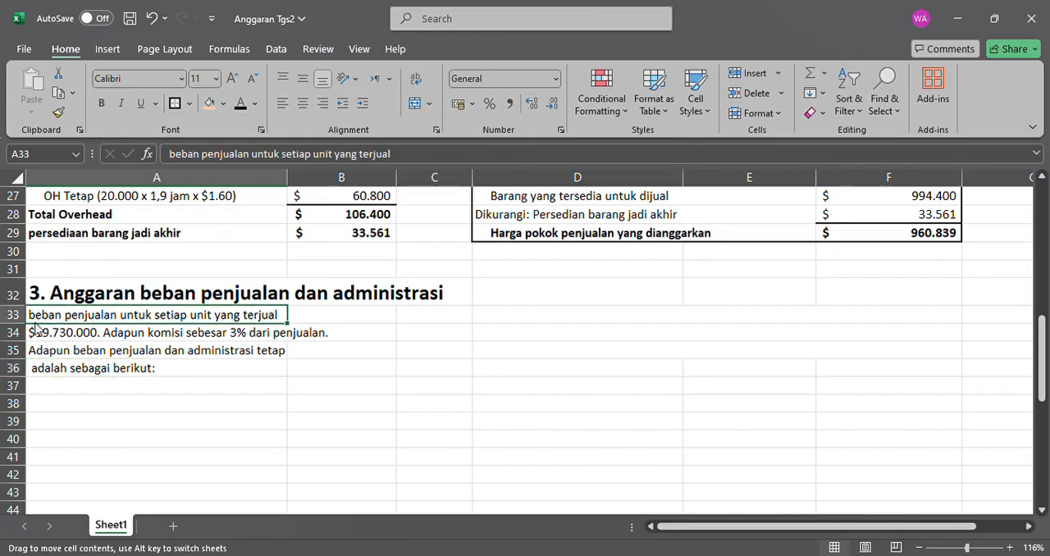
left_click(92, 336)
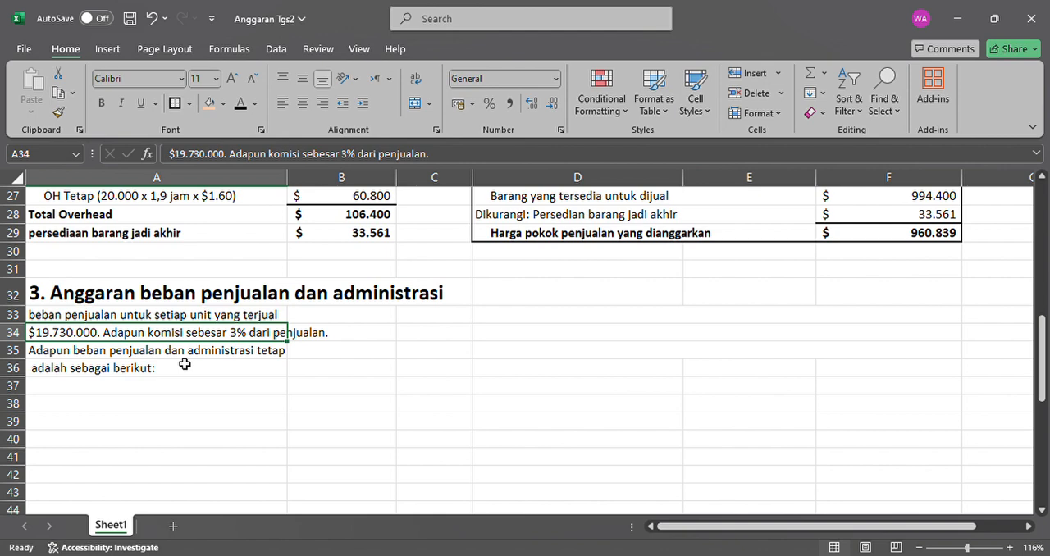
Make the "Gaji" label in A37 and its amount in B37 black.
scroll(185, 364, "down", 1)
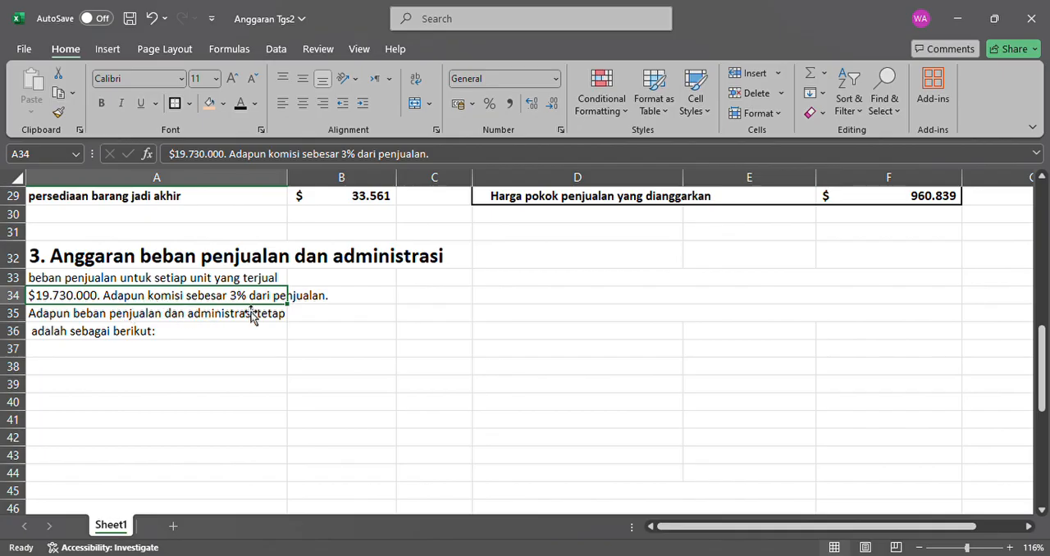
left_click(104, 281)
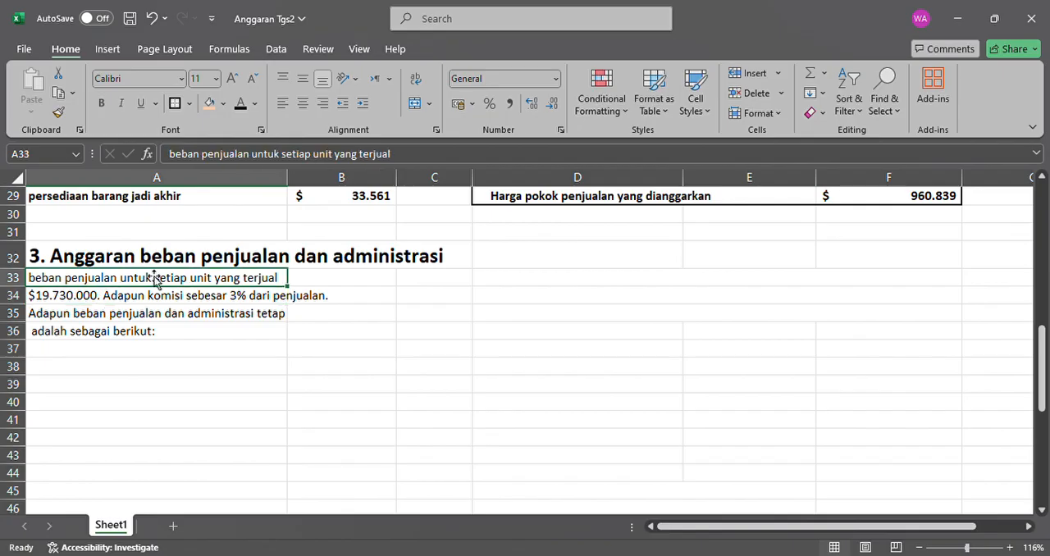
left_click(91, 328)
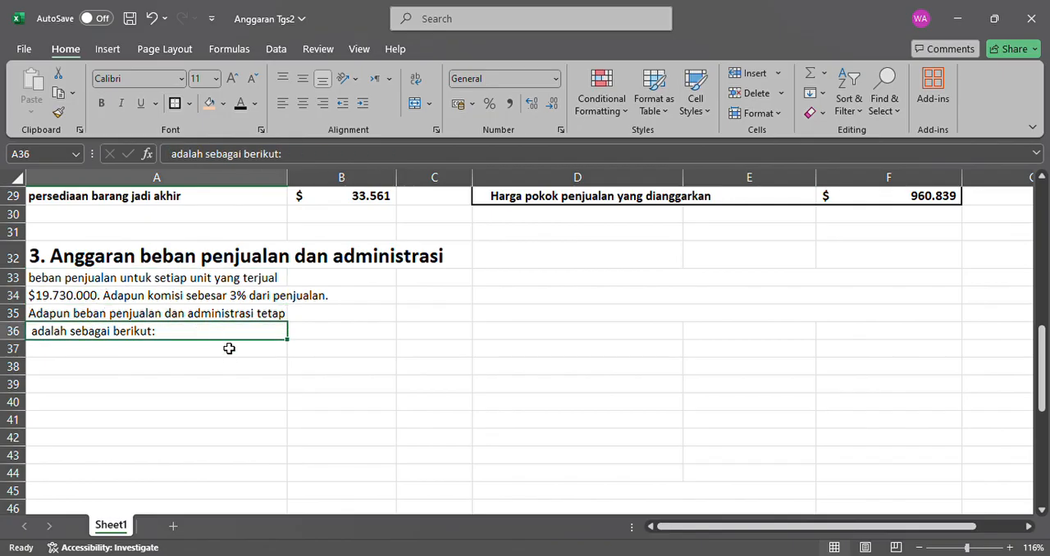
left_click(172, 353)
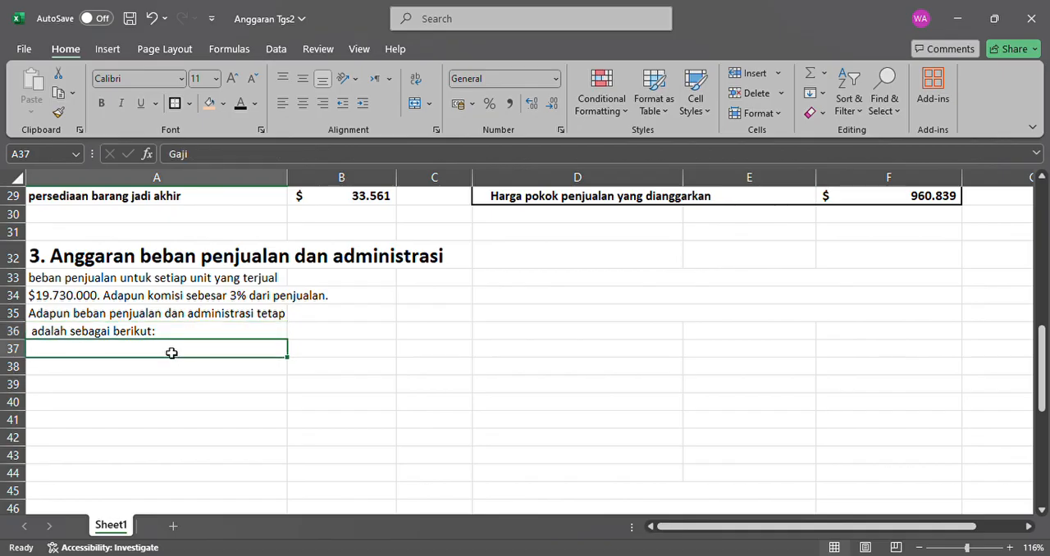
left_click(240, 105)
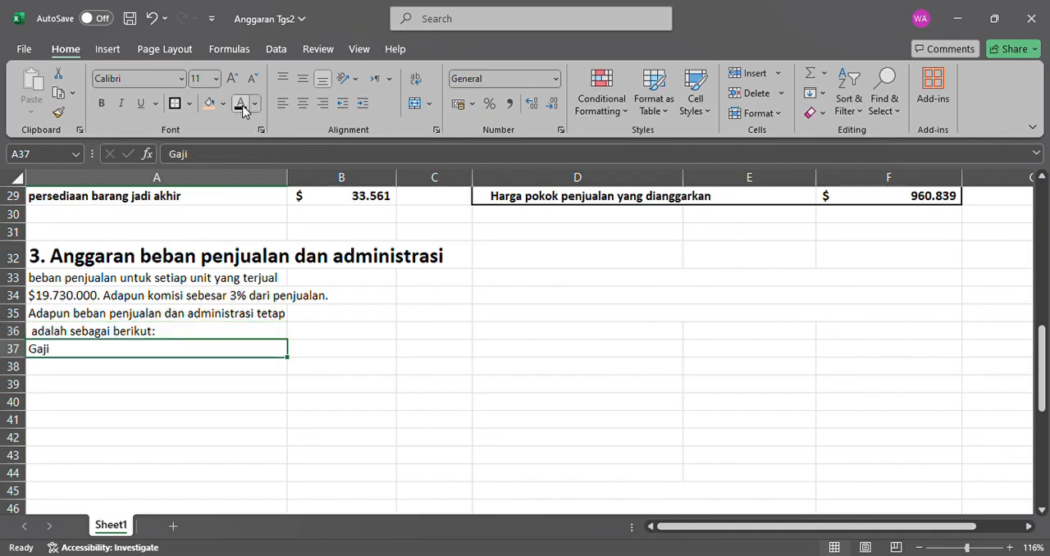
left_click(354, 348)
left_click(237, 108)
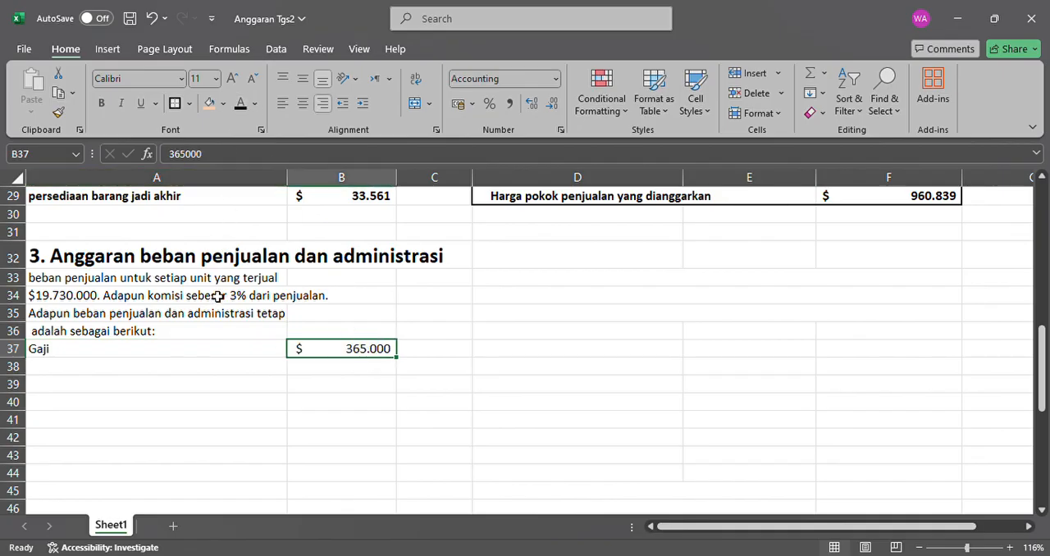
Make the "Utilitas" label in A38 and the amount in B38 black.
left_click(176, 370)
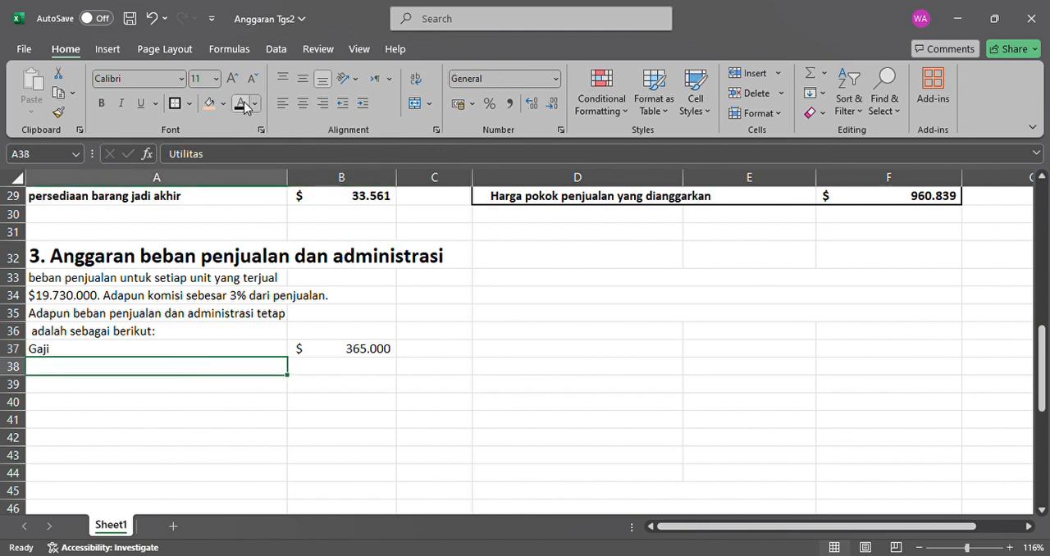
left_click(241, 105)
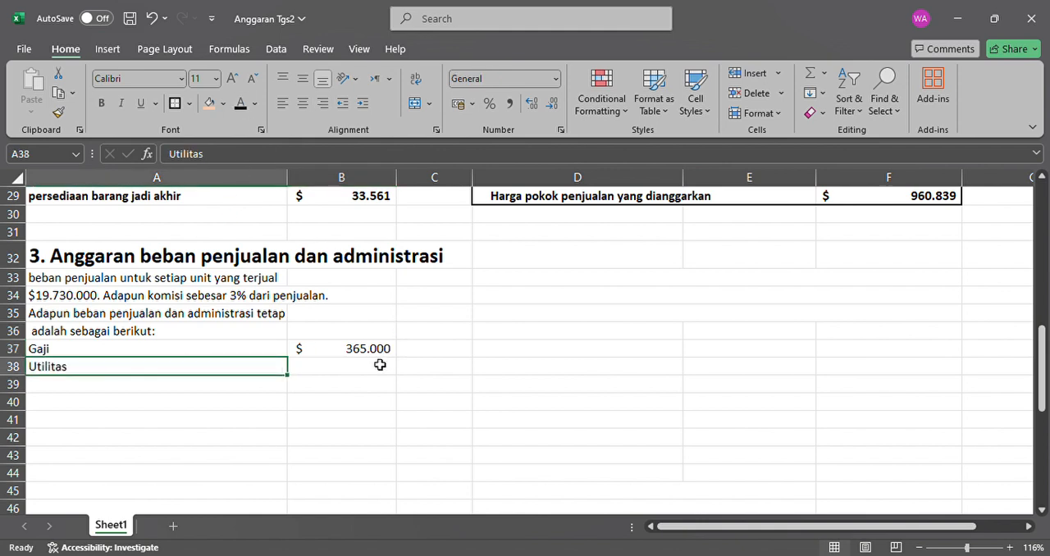
left_click(382, 368)
left_click(242, 105)
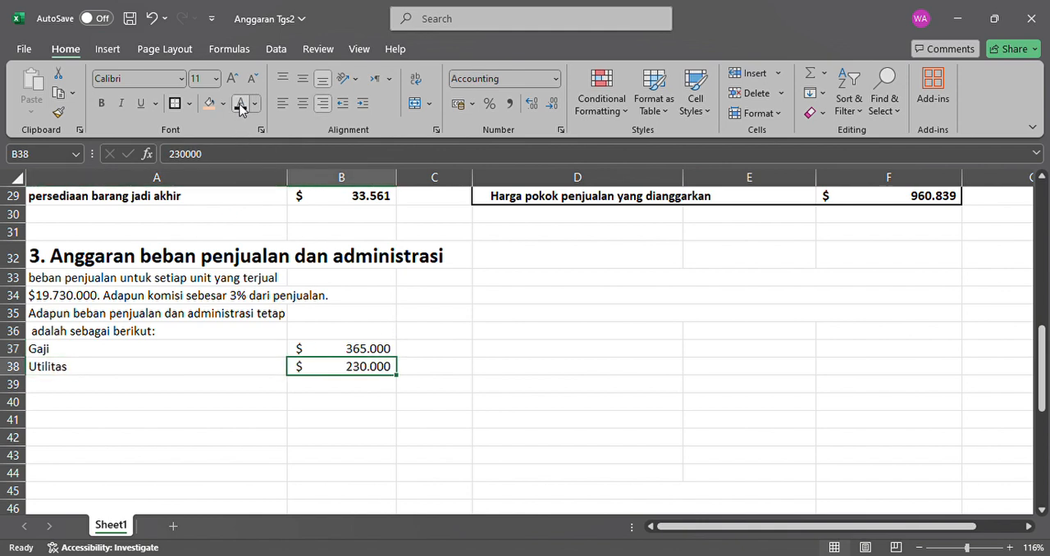
Make the "Ruang Kantor" label in A39 and the amount in B39 black.
left_click(148, 387)
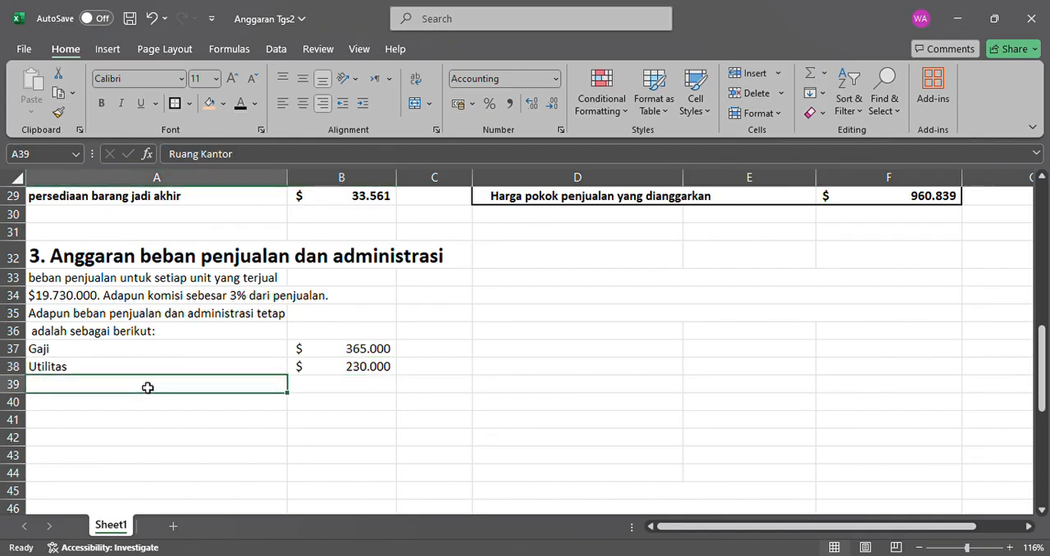
left_click(242, 106)
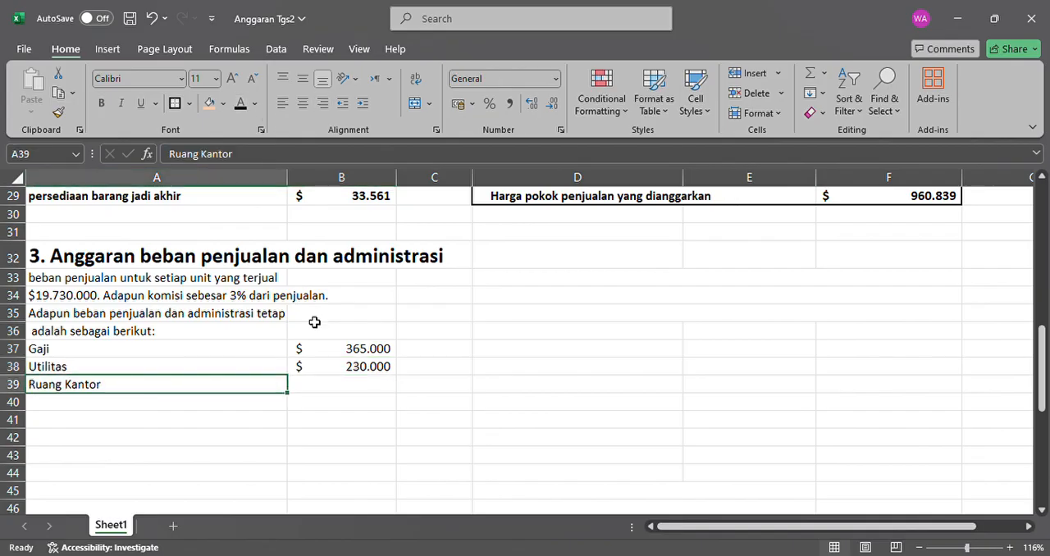
left_click(346, 386)
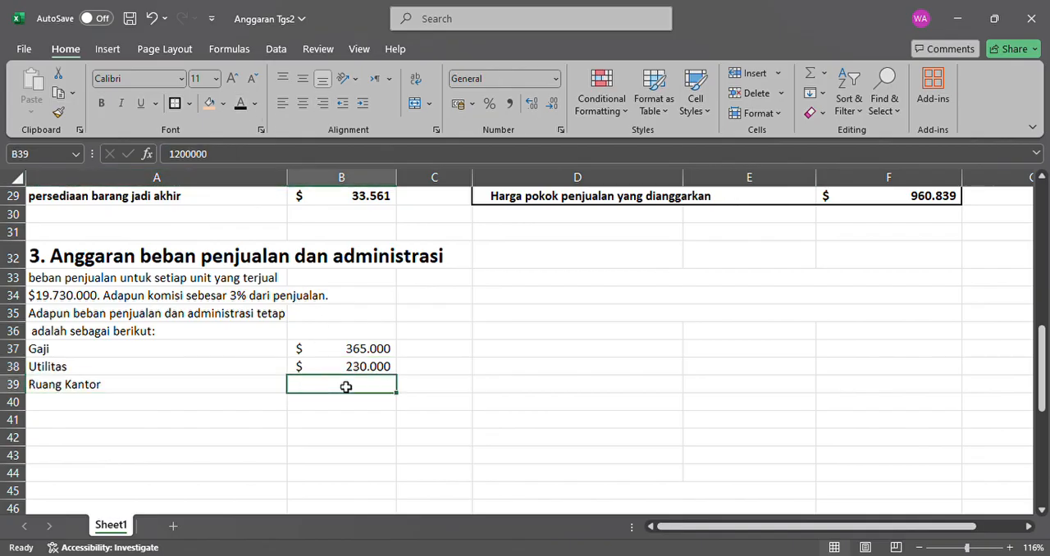
left_click(241, 104)
Make the "Iklan" label in A40 and the hidden amount in B36 black.
left_click(148, 402)
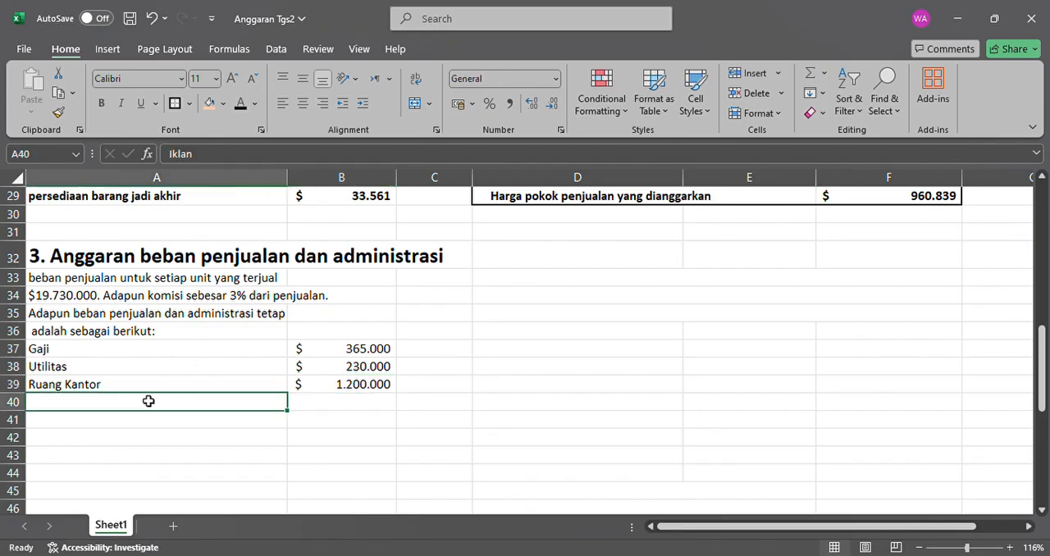
left_click(241, 104)
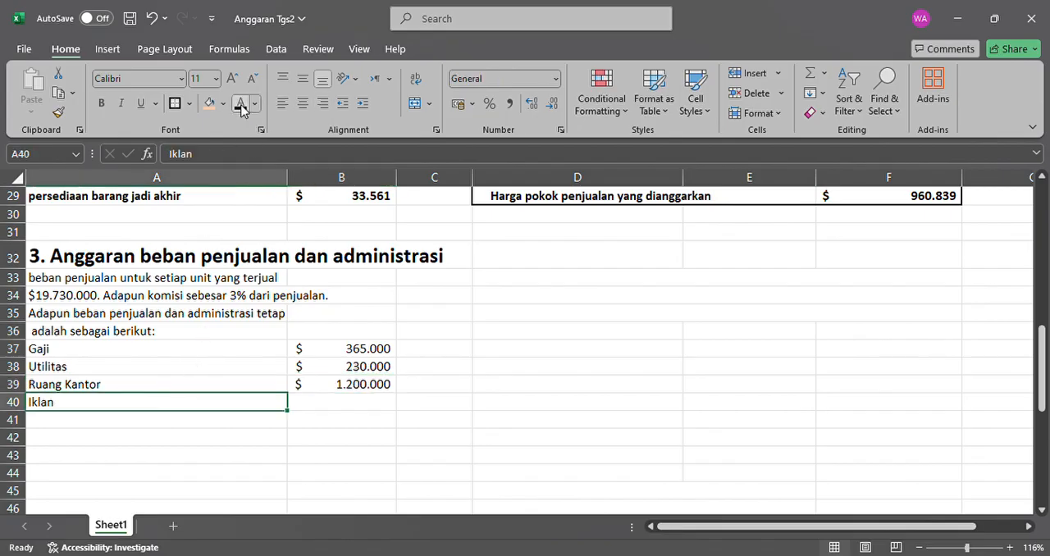
left_click(370, 401)
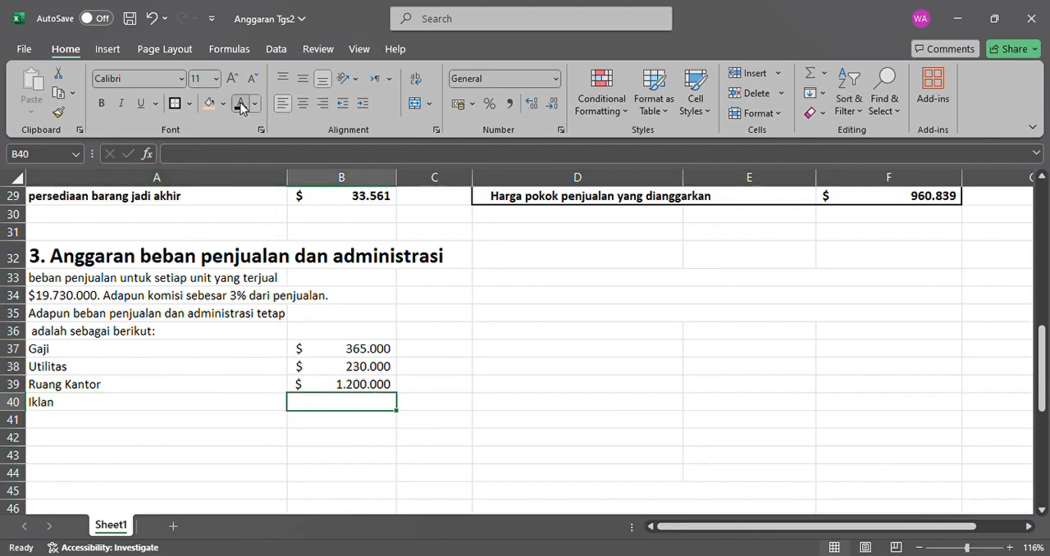
left_click(365, 331)
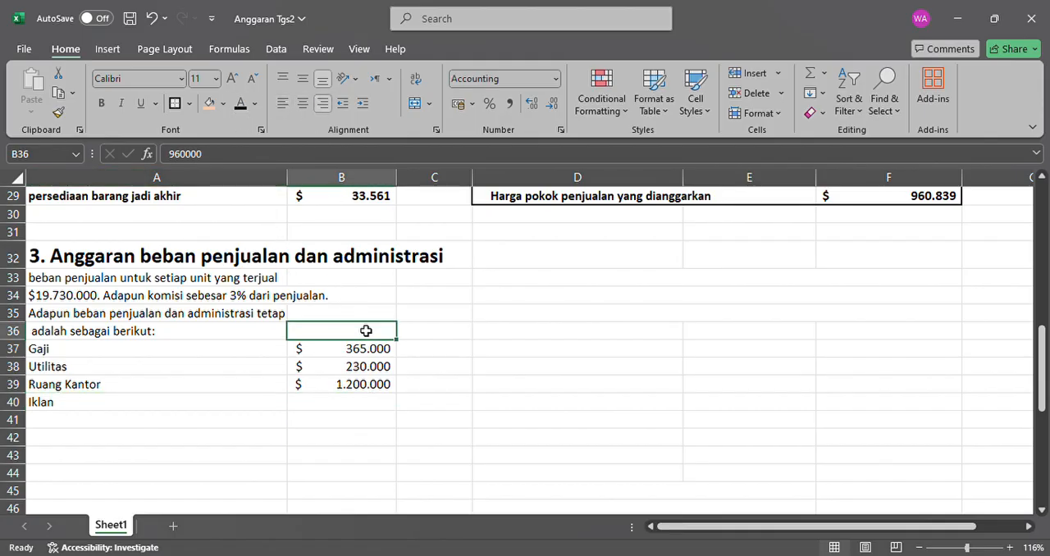
left_click(242, 107)
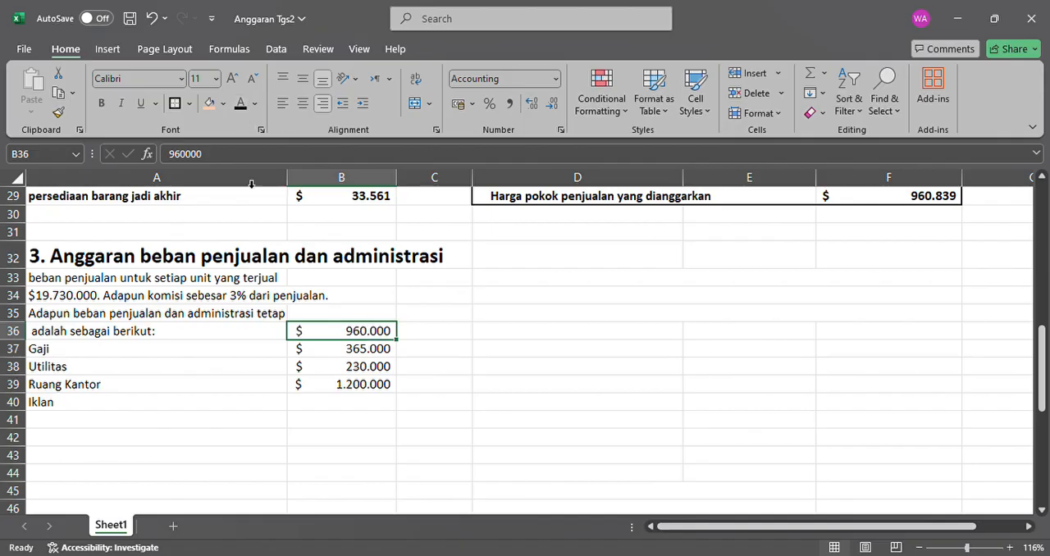
Move the fixed expense amounts from B36:B39 down one row to B37:B40 to line them up with their labels.
left_click_drag(353, 339, 363, 387)
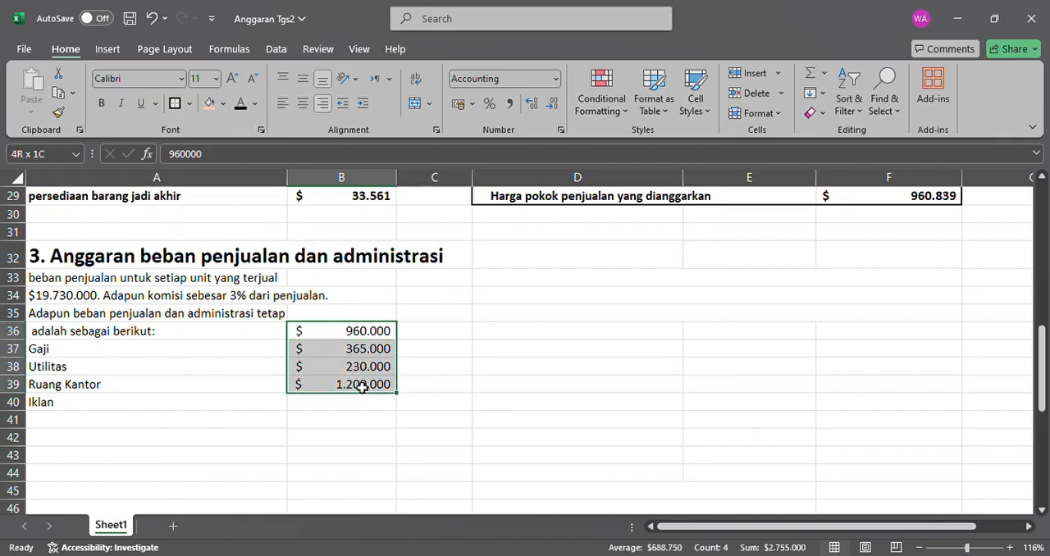
left_click(182, 428)
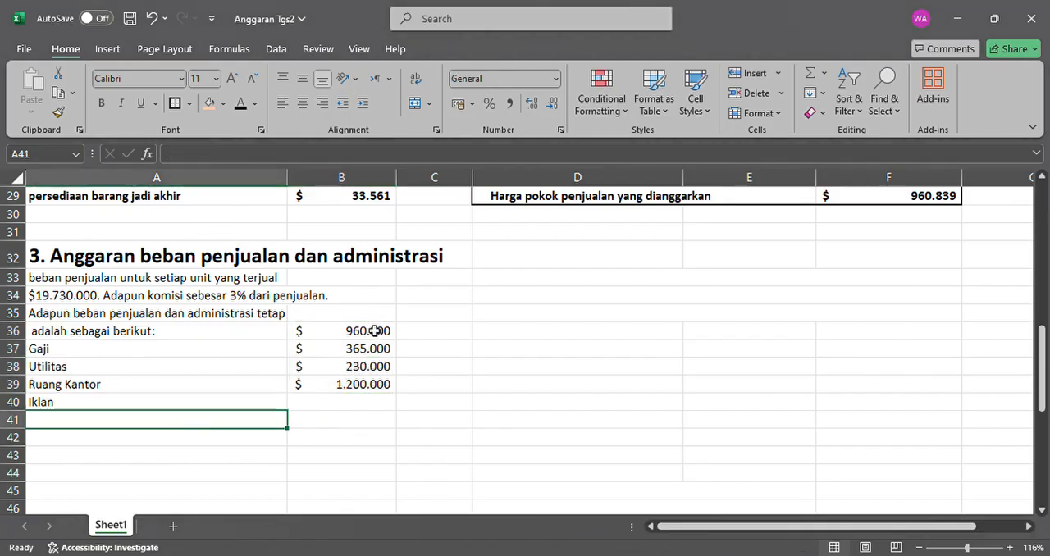
left_click_drag(377, 332, 377, 384)
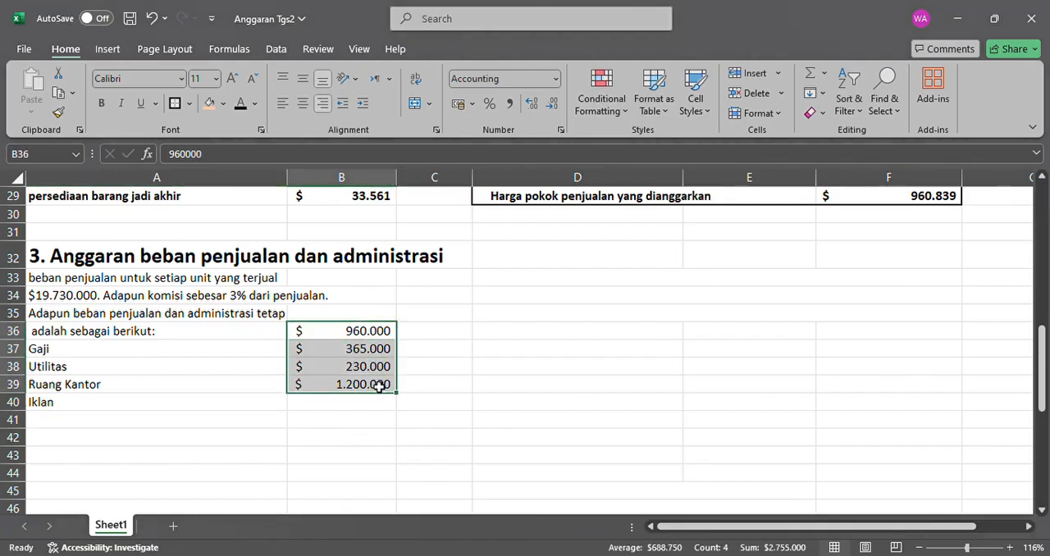
key("ctrl+c")
left_click_drag(350, 349, 351, 411)
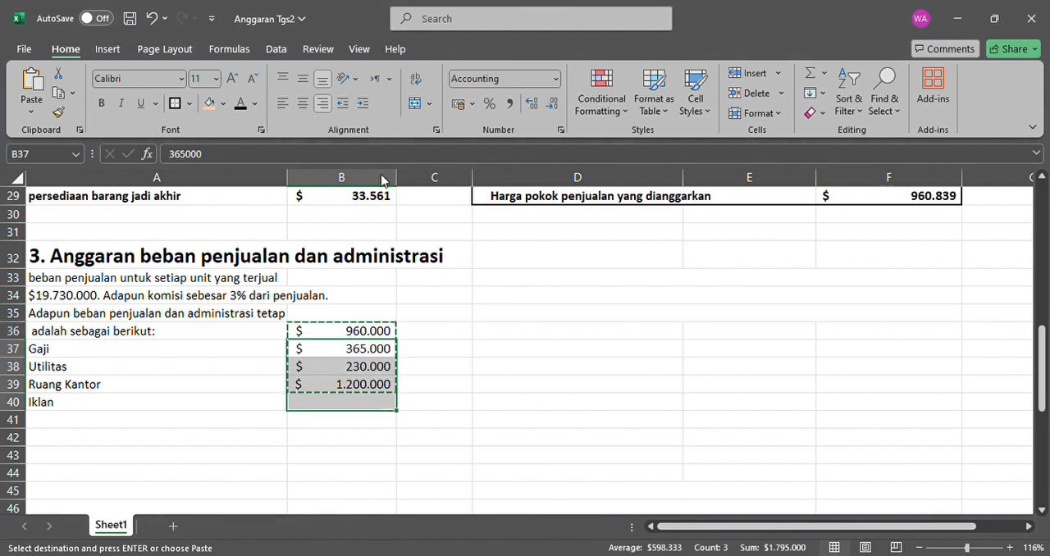
key("ctrl+v")
left_click(353, 376)
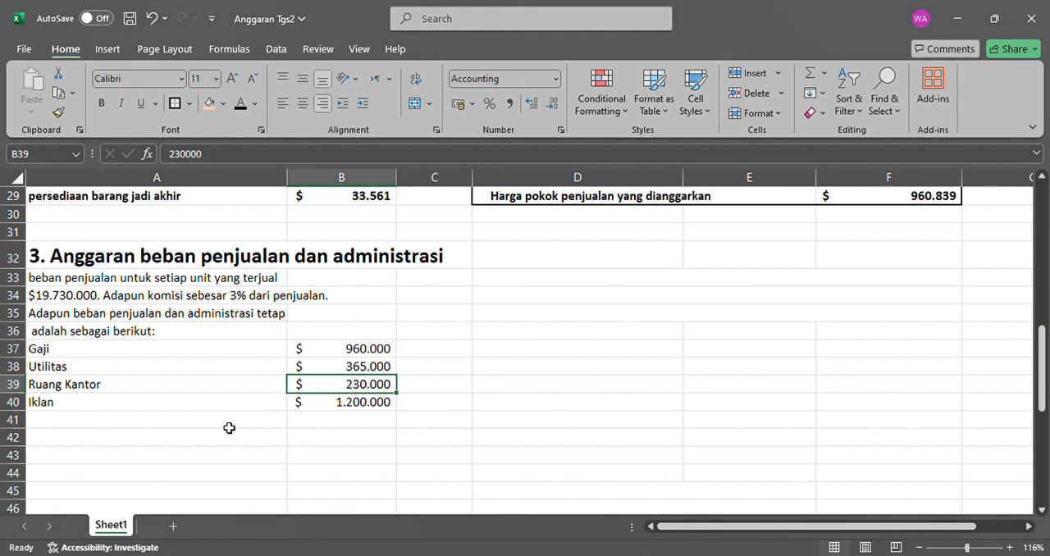
left_click(229, 428)
left_click(261, 442)
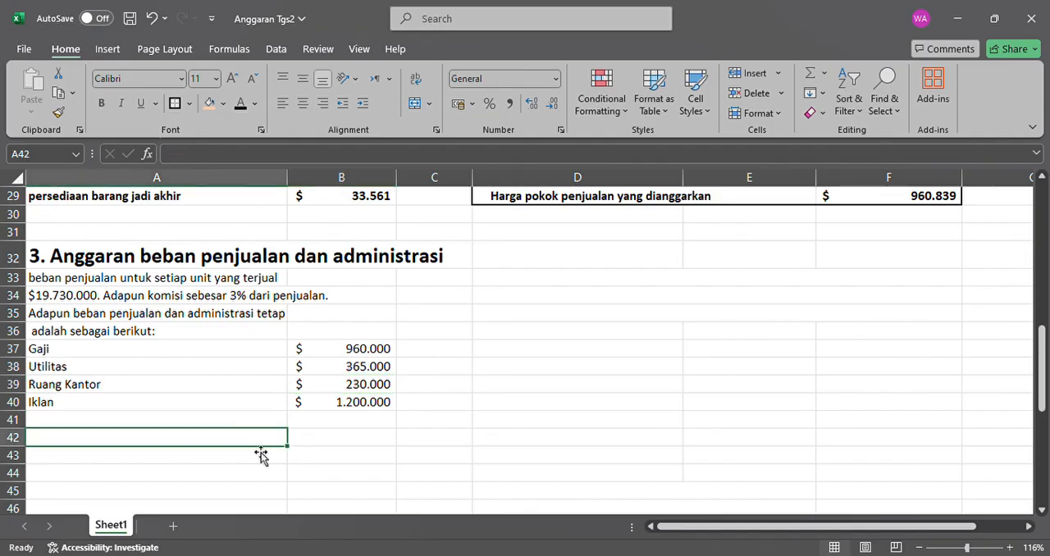
Make the selling and administrative expense budget title rows D33:F35 black.
scroll(389, 389, "up", 1)
scroll(389, 390, "down", 1)
left_click(672, 291)
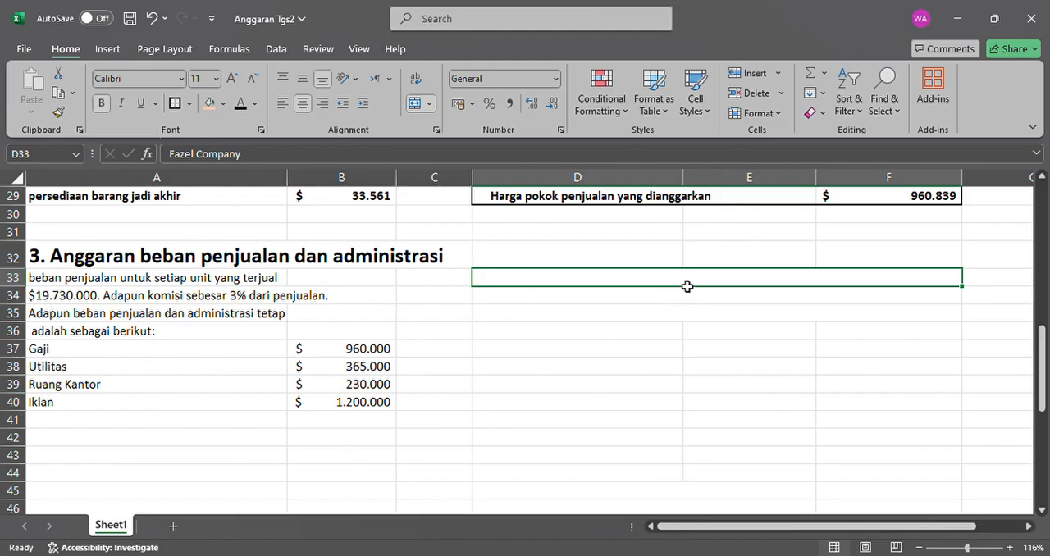
left_click_drag(684, 286, 694, 320)
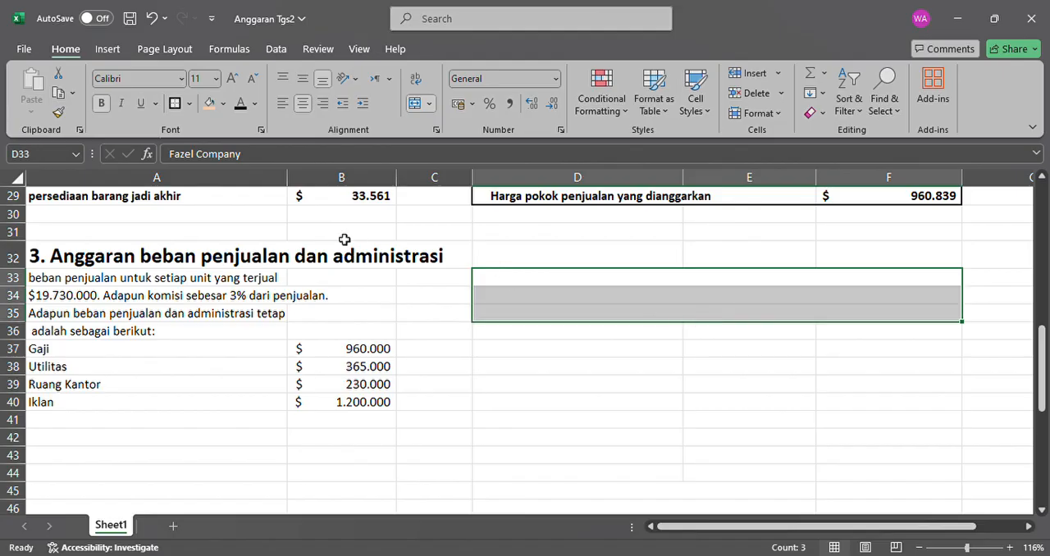
left_click(240, 102)
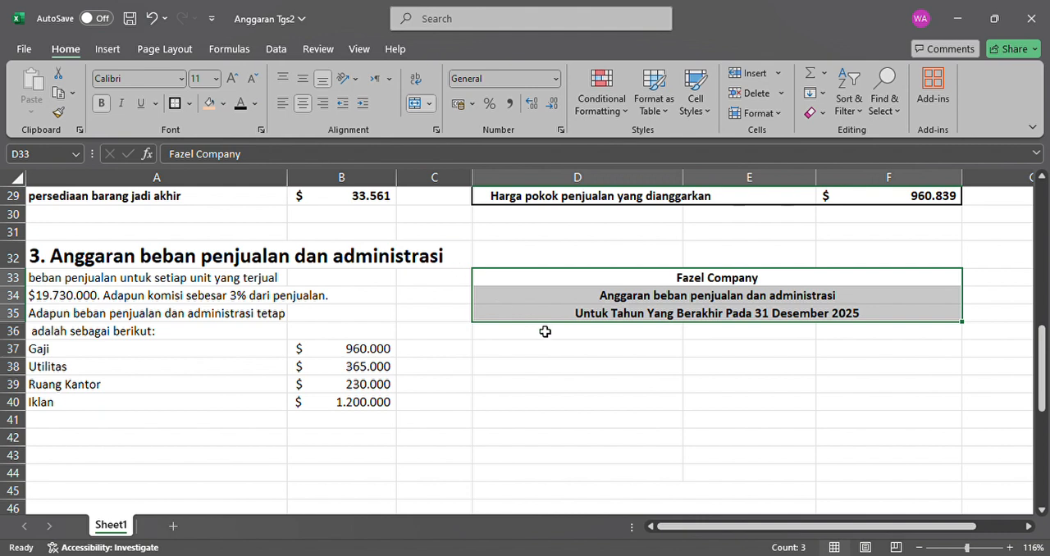
Read through the budget title lines and add a thick bottom border to the title block D33:F35.
left_click(728, 301)
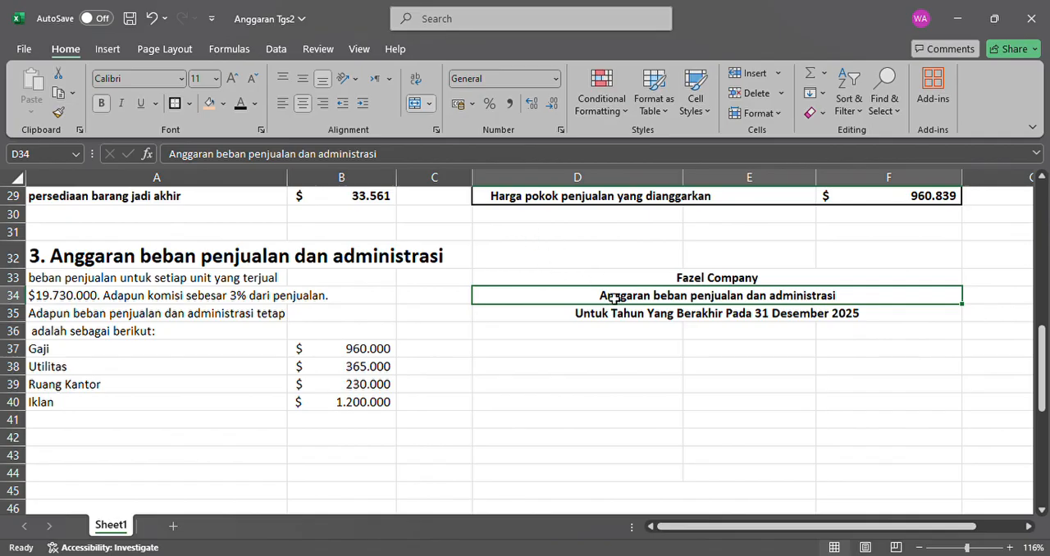
left_click(625, 320)
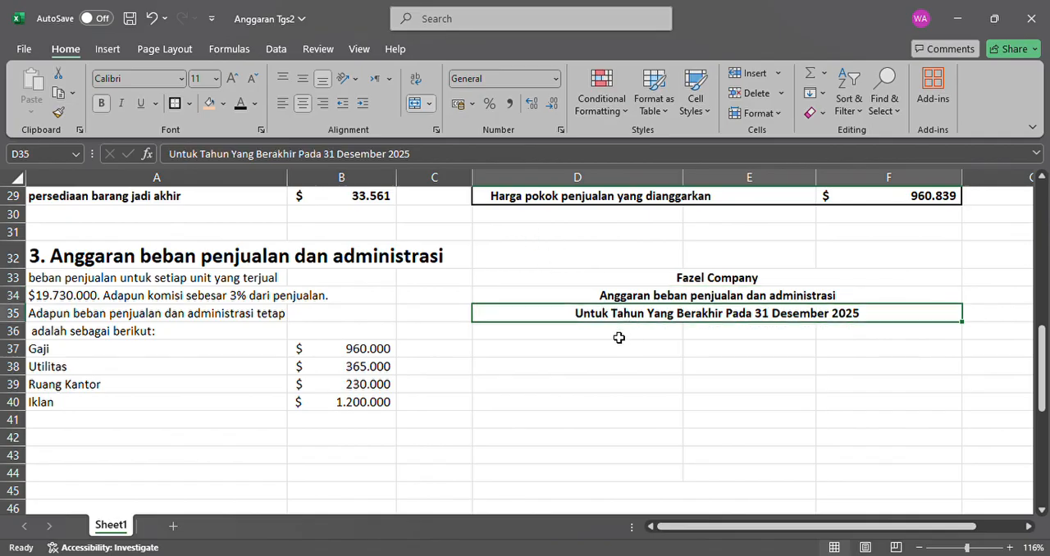
left_click(618, 339)
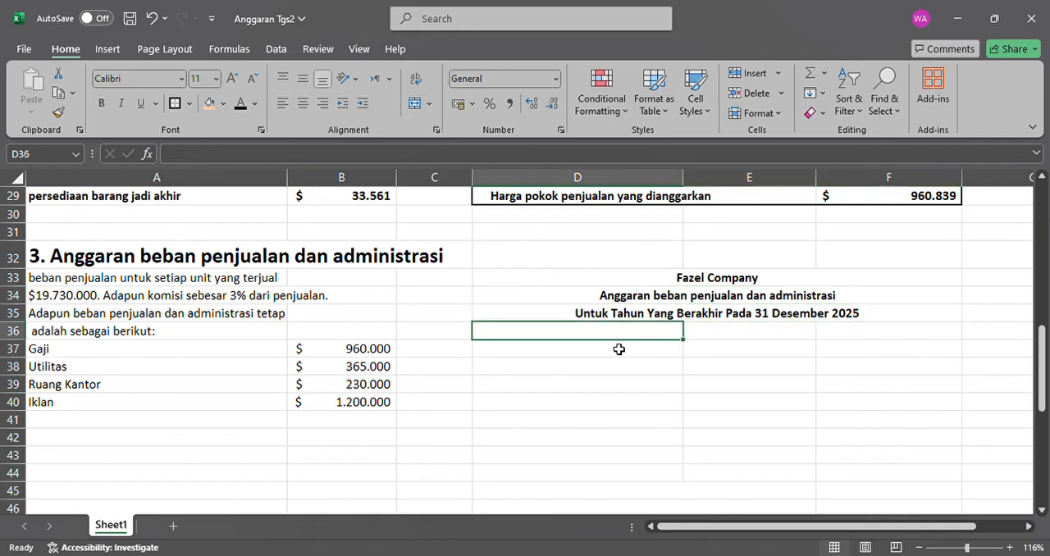
left_click(618, 357)
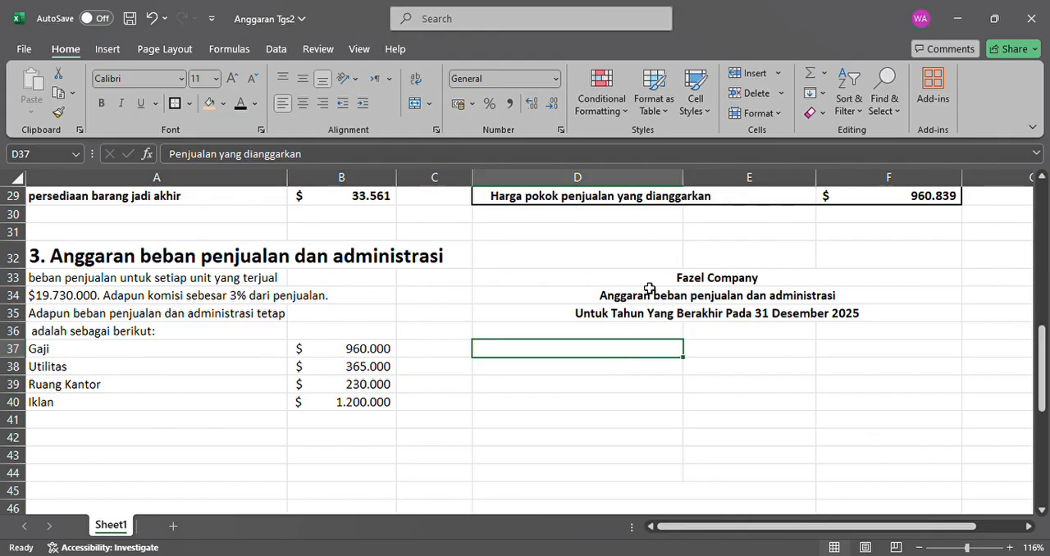
left_click_drag(649, 288, 661, 319)
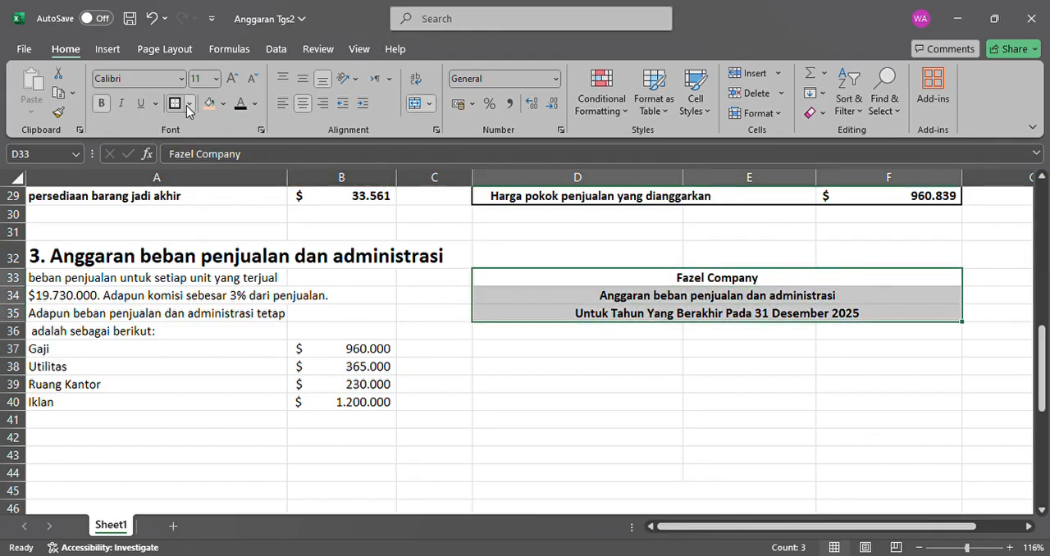
left_click(228, 344)
Make the "Penjualan yang dianggarkan" label in D37 and its amount in F37 black.
left_click(645, 355)
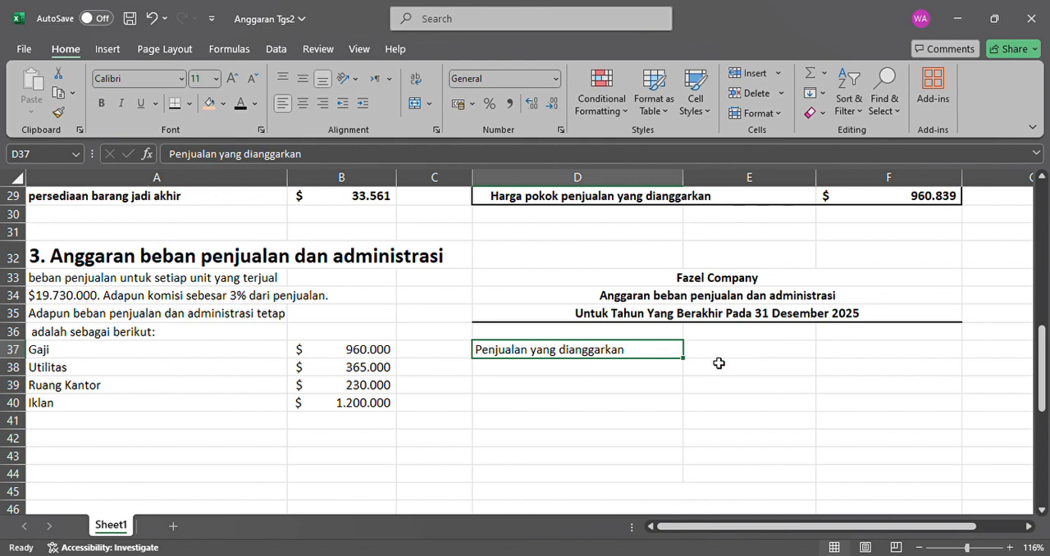
left_click(829, 350)
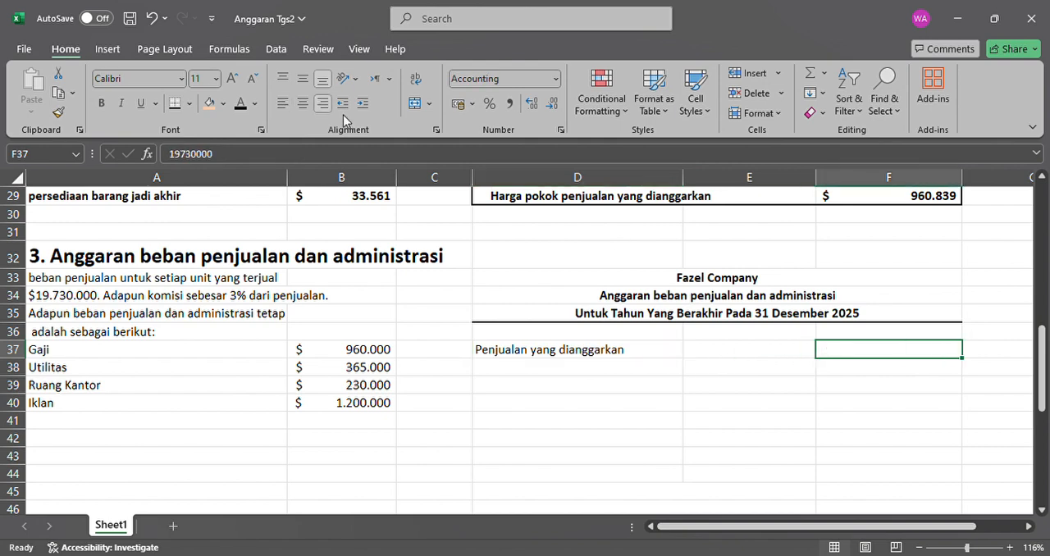
left_click(243, 106)
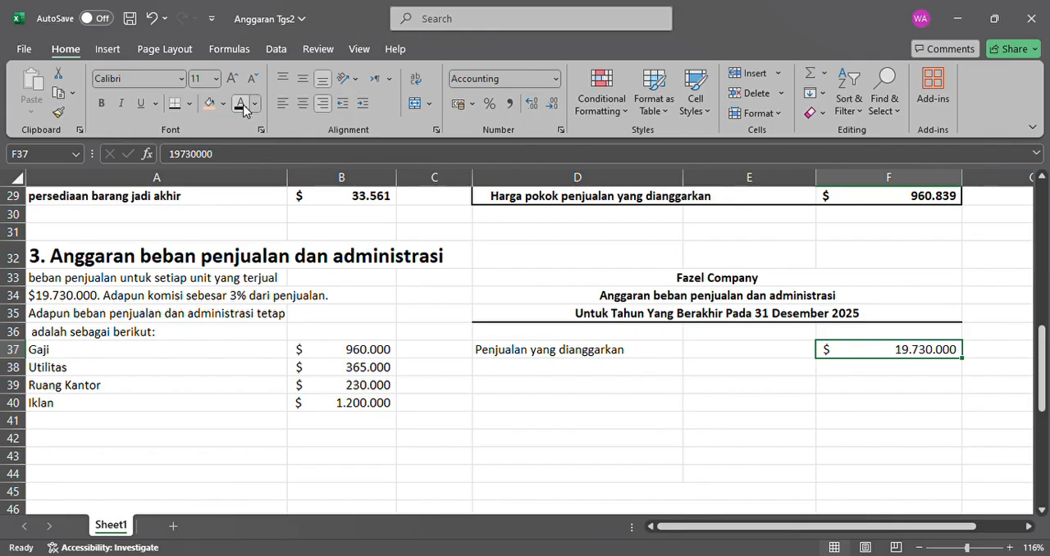
Make the "Beban penjualan variabel" label in D38 black and select its rate cell F38.
left_click(532, 373)
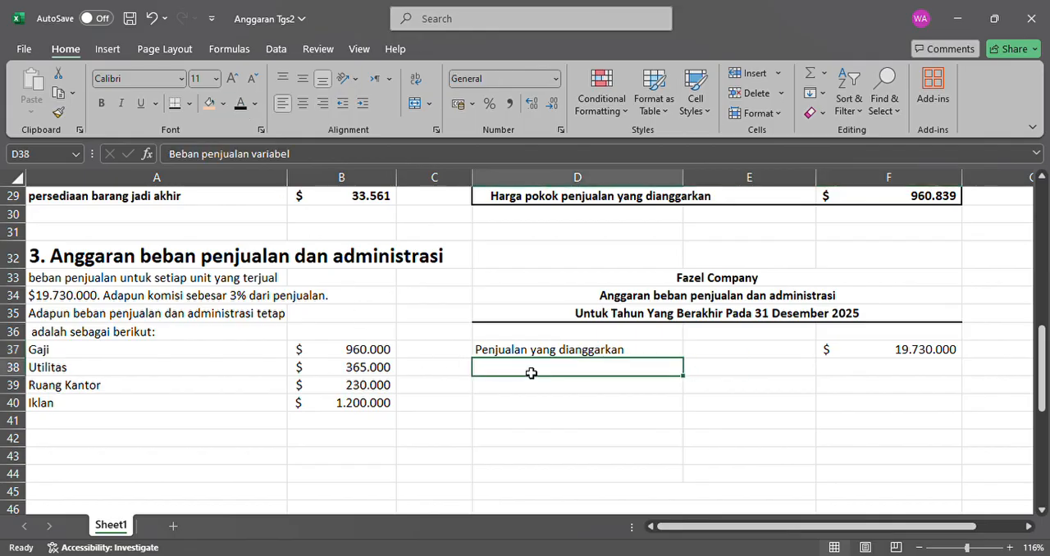
left_click(241, 105)
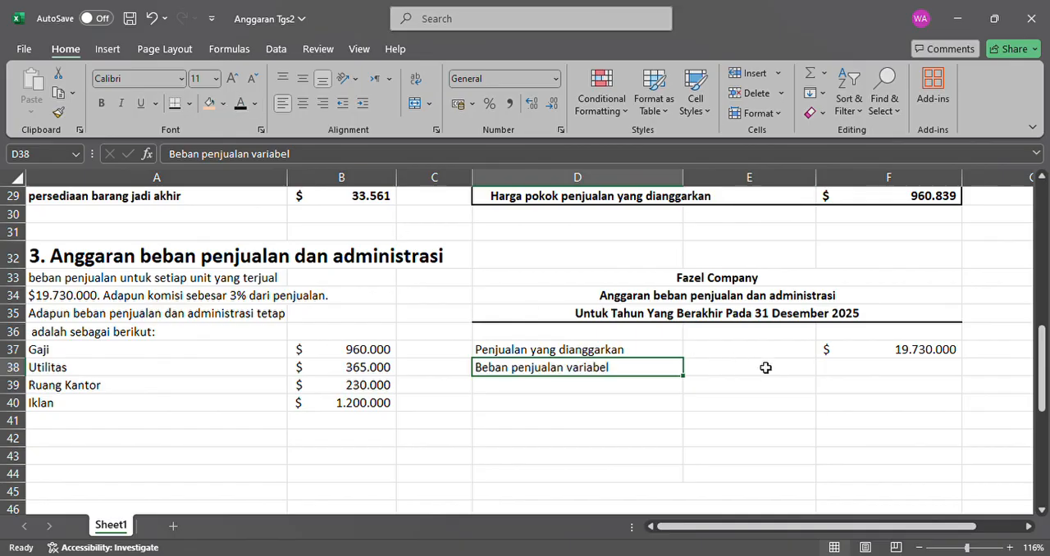
left_click(844, 374)
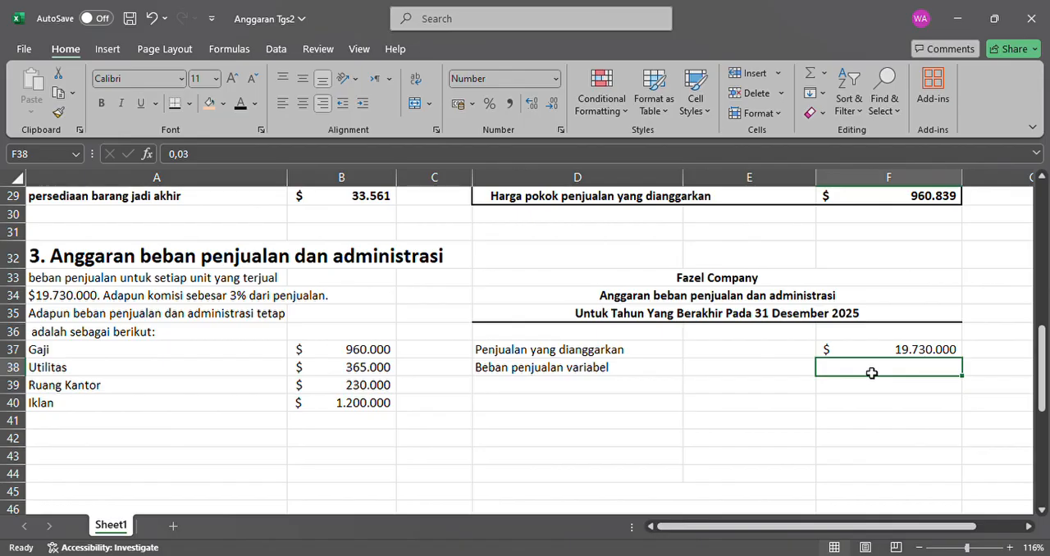
Enter 3% as the variable selling expense rate in F38.
type("3")
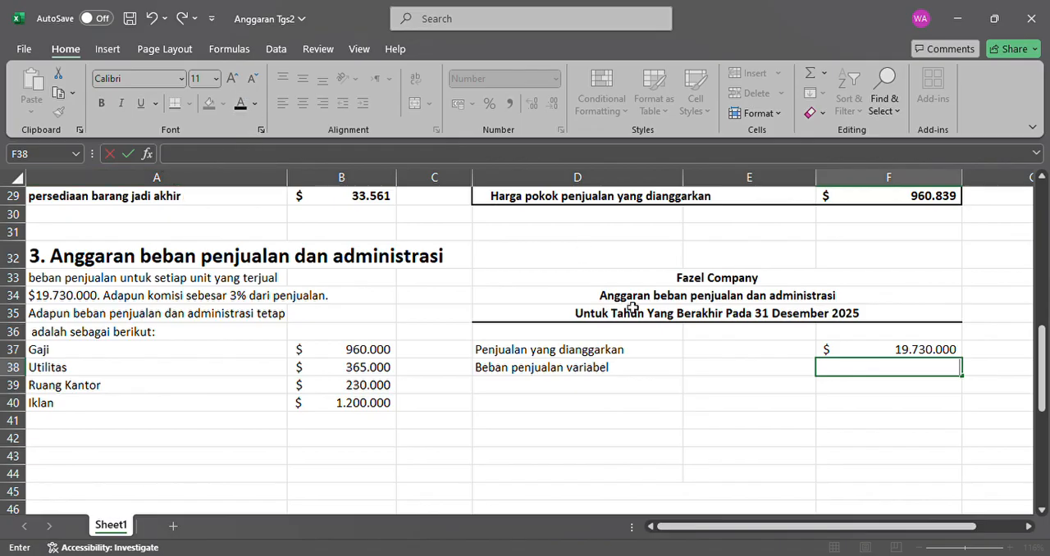
key("Escape")
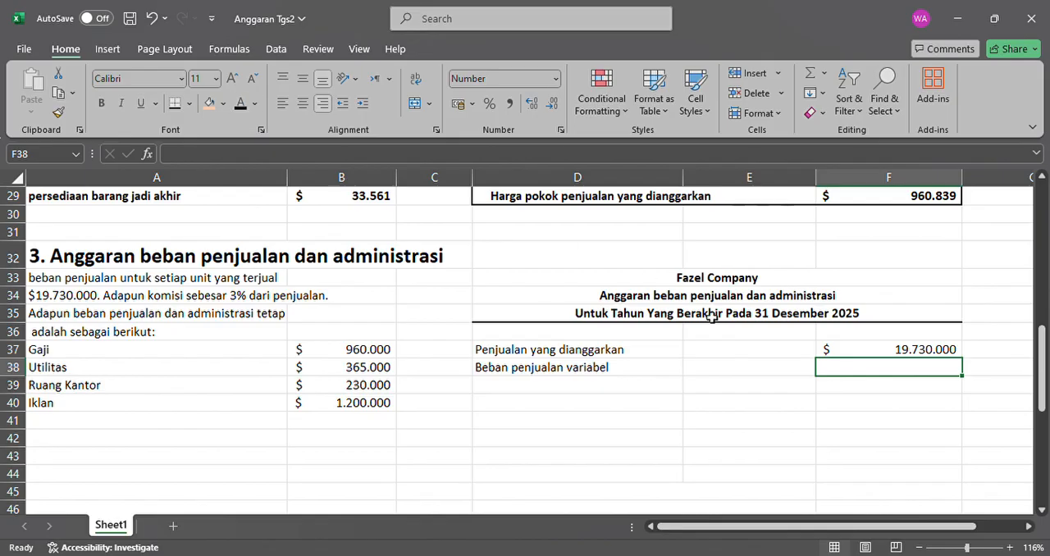
type("3")
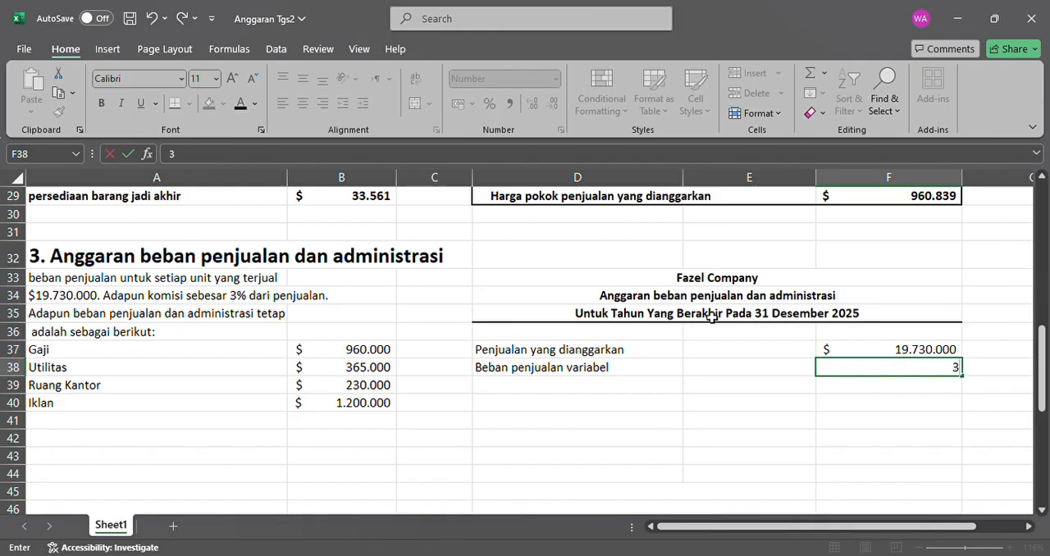
type("%")
key("Return")
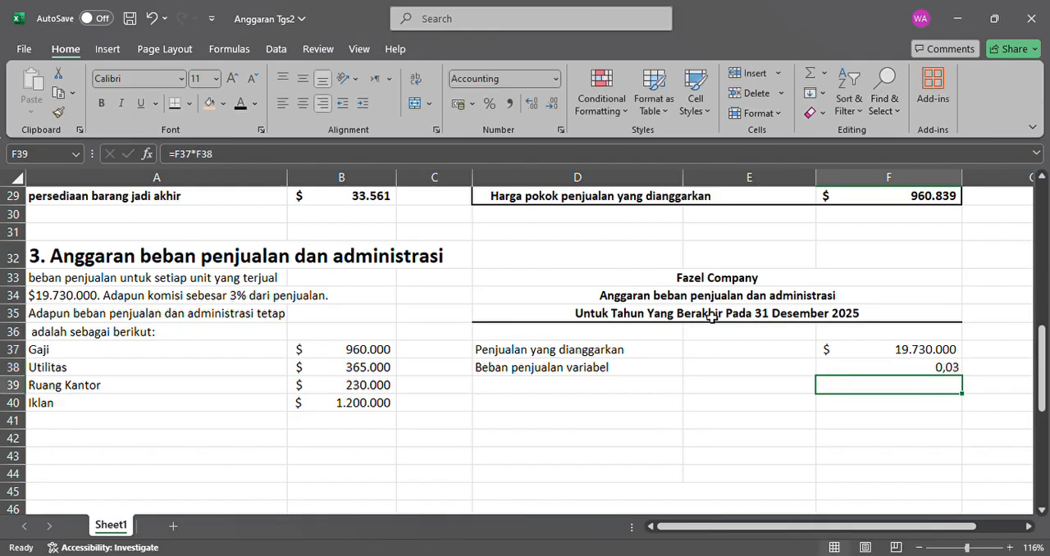
left_click(940, 370)
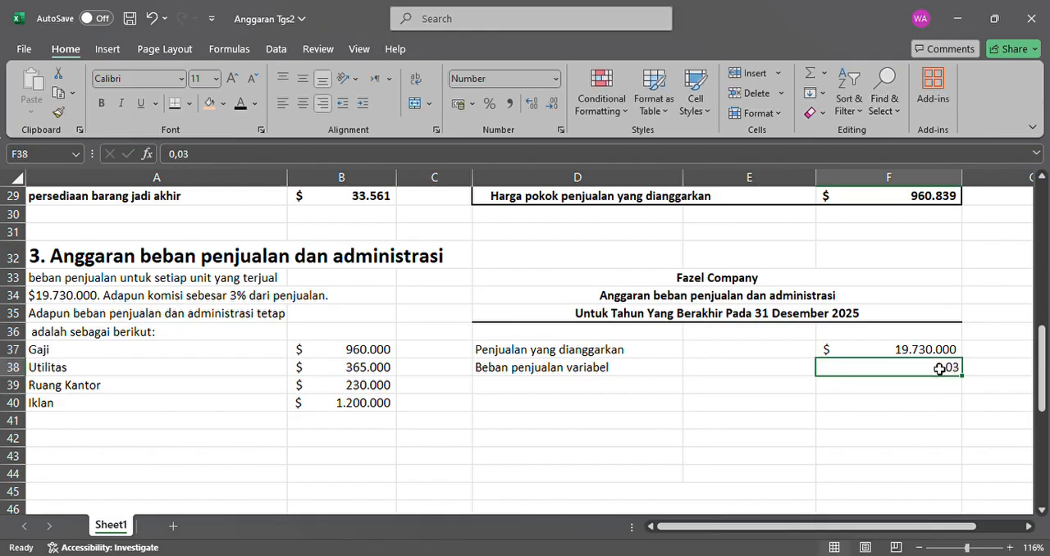
Make the "Total beban penjualan variabel" label in D39 black and add a thick bottom border to the rate cell F38.
left_click(544, 389)
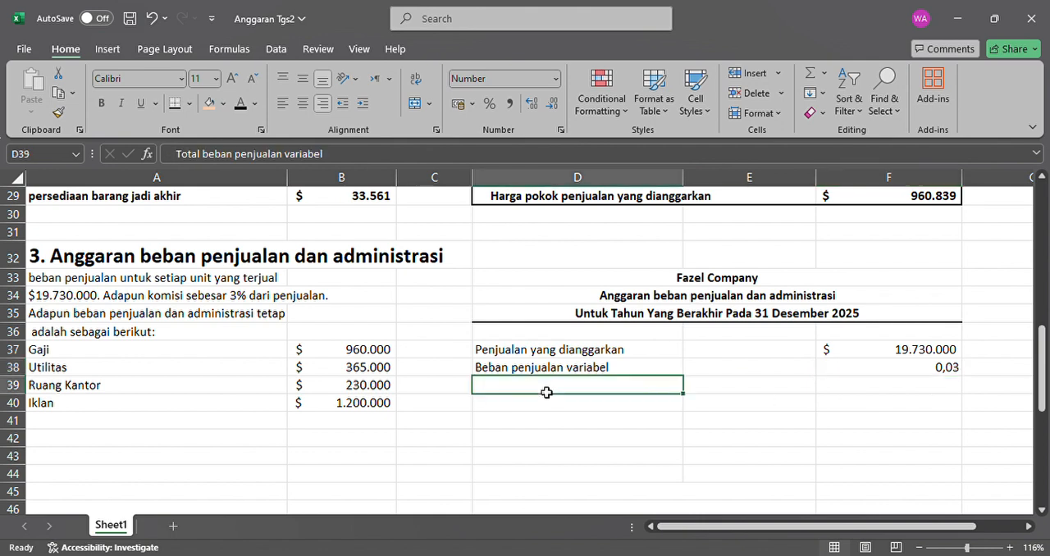
left_click(240, 103)
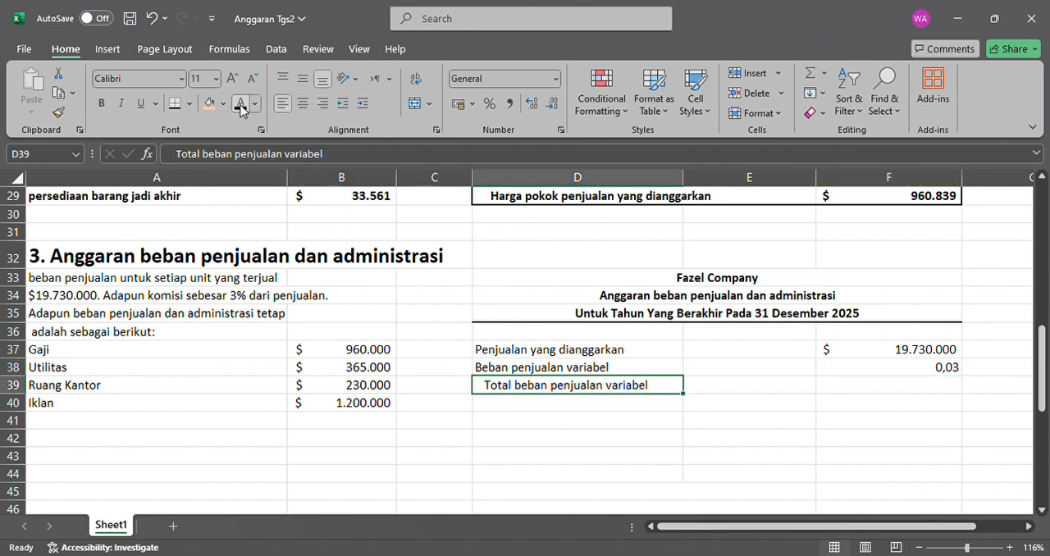
left_click(912, 392)
left_click(917, 369)
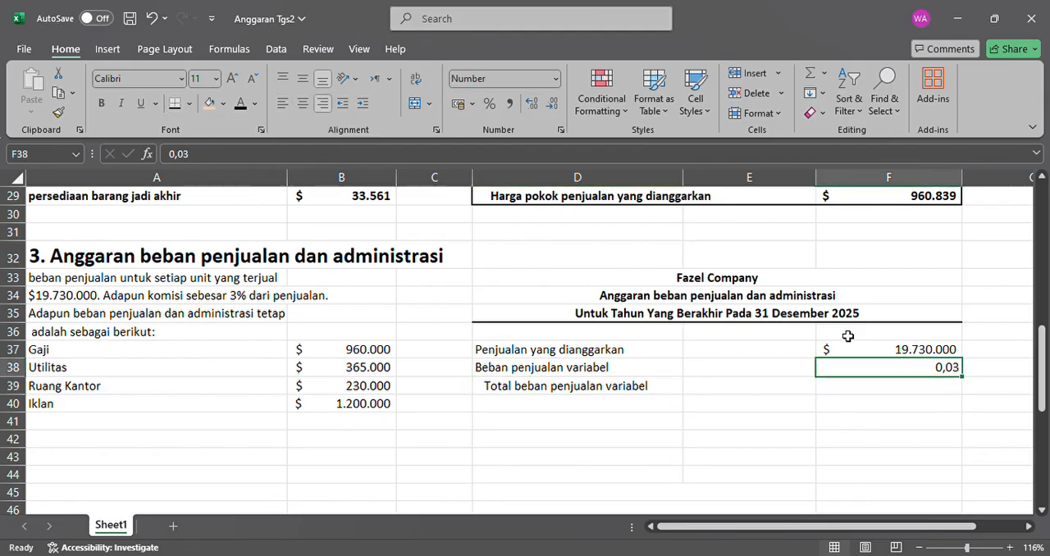
Check the two factors in F37 and F38 and make their product in F39 black.
left_click(889, 389)
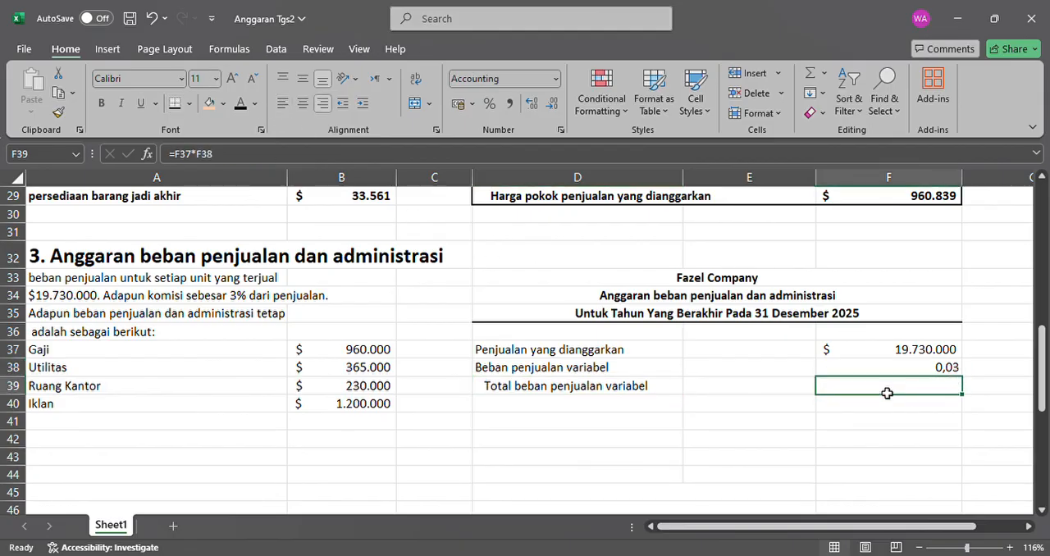
left_click(938, 357)
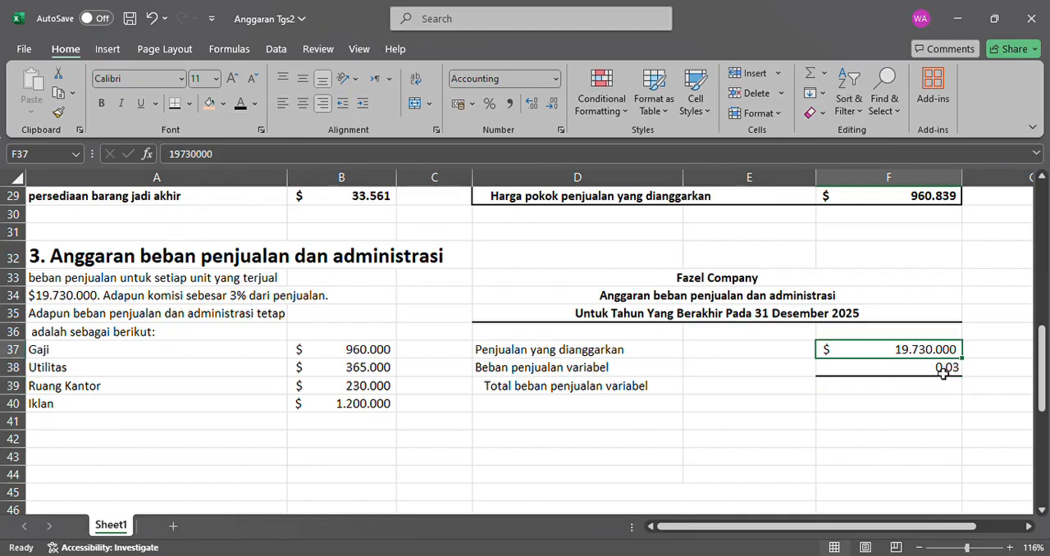
left_click(940, 366)
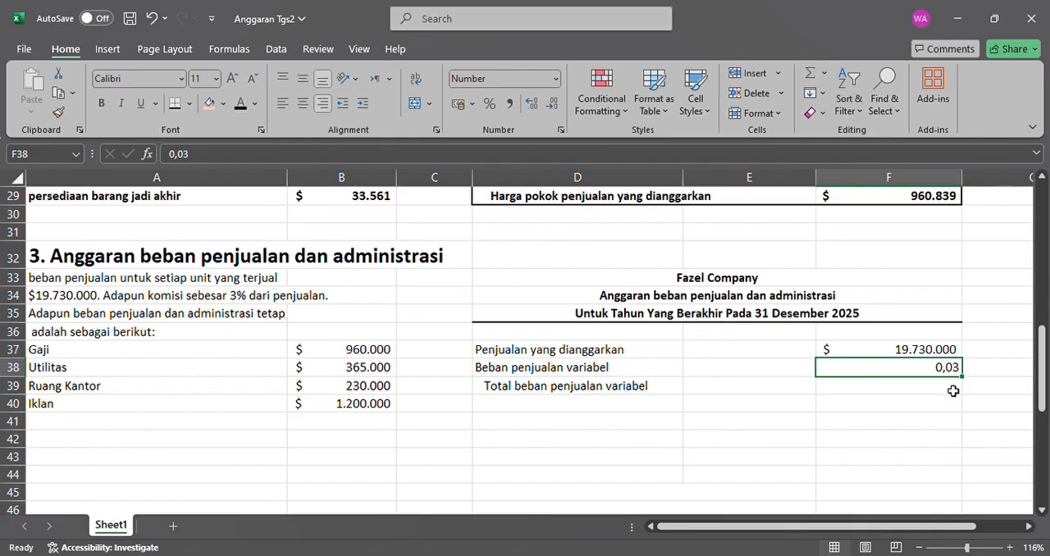
left_click(954, 392)
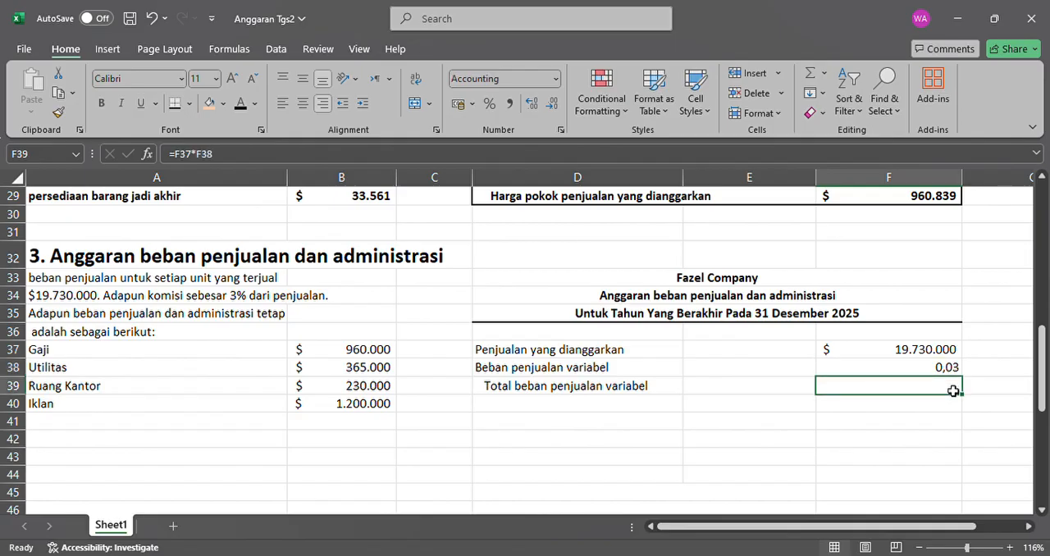
left_click(239, 105)
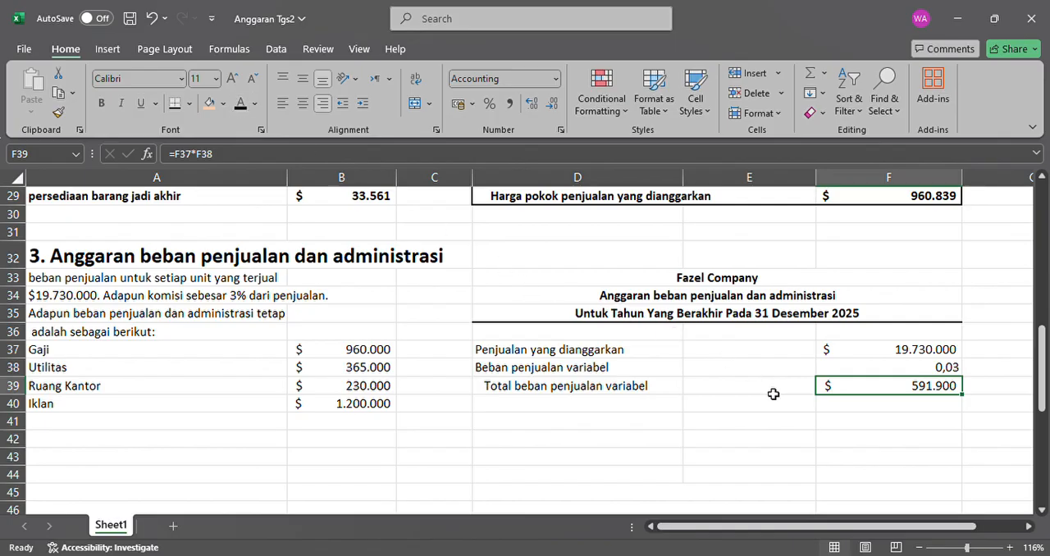
Make the "Beban penjualan dan Adm. Tetap:" heading in D40 and the four fixed expense labels in D41:D44 black.
left_click(941, 406)
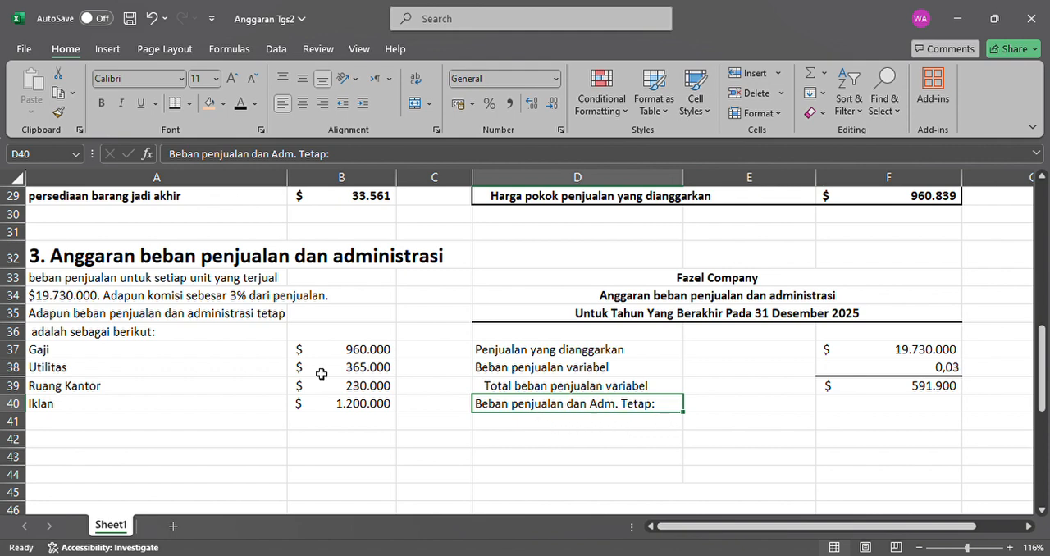
left_click(92, 351)
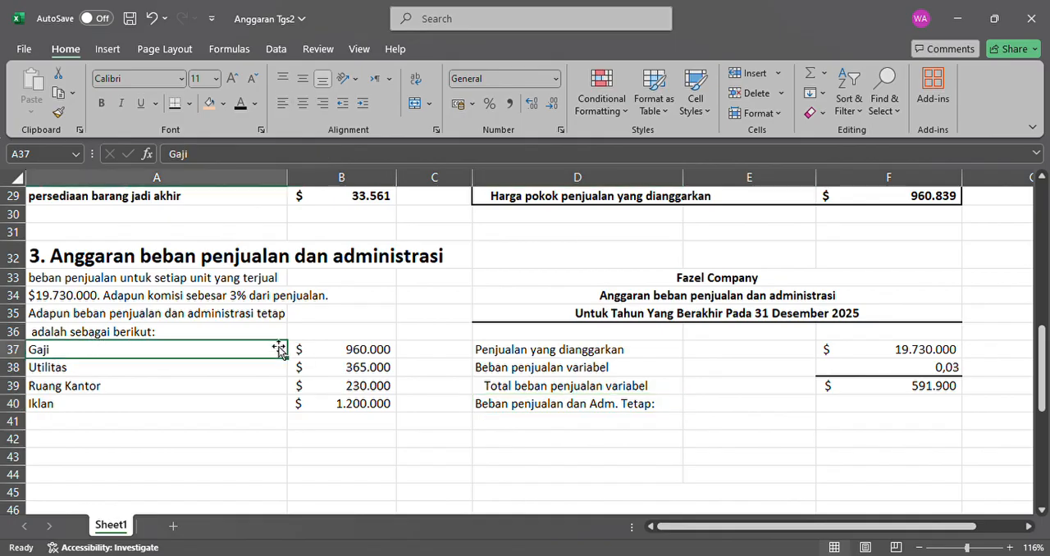
left_click(366, 357)
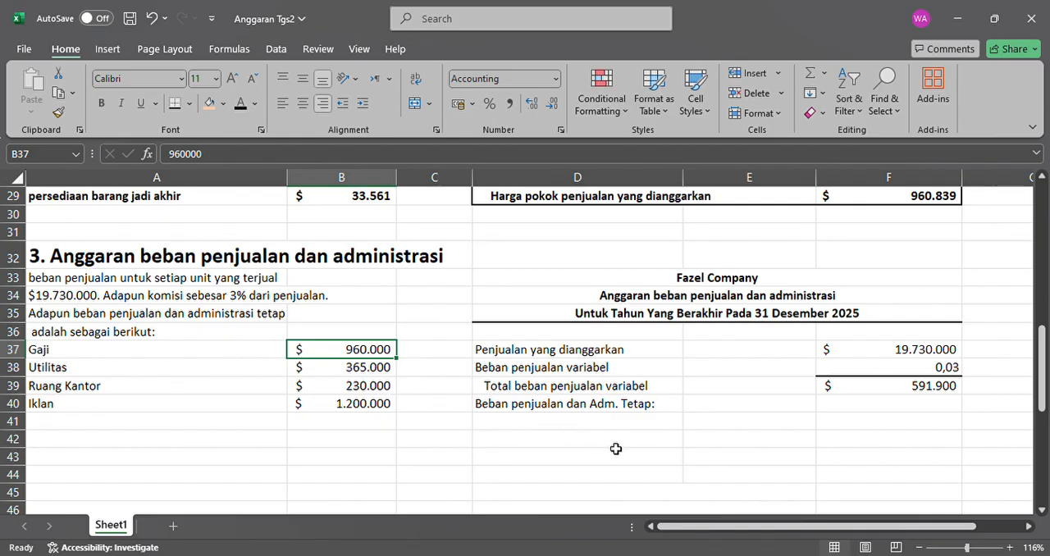
left_click_drag(609, 429, 610, 476)
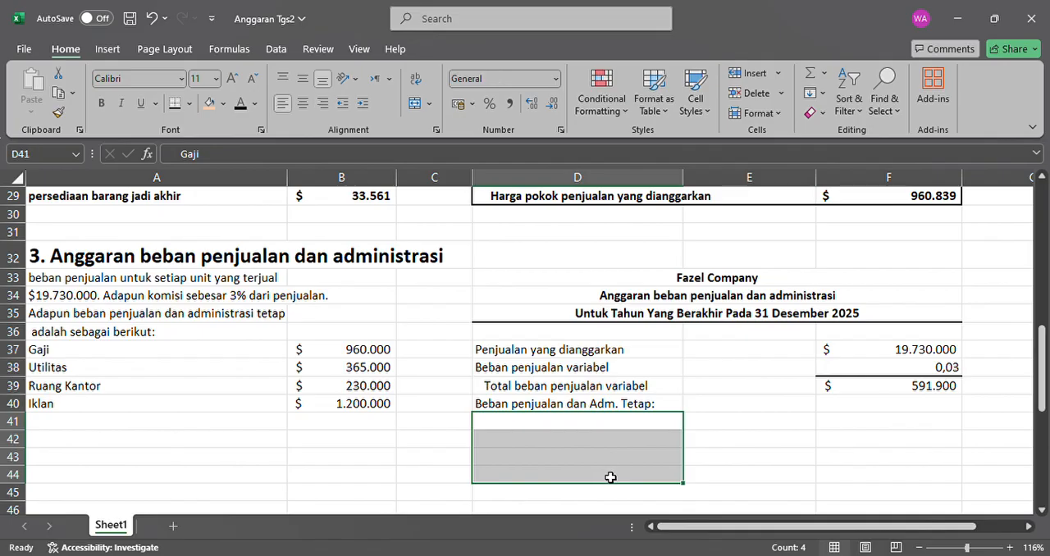
left_click(242, 109)
scroll(590, 376, "down", 1)
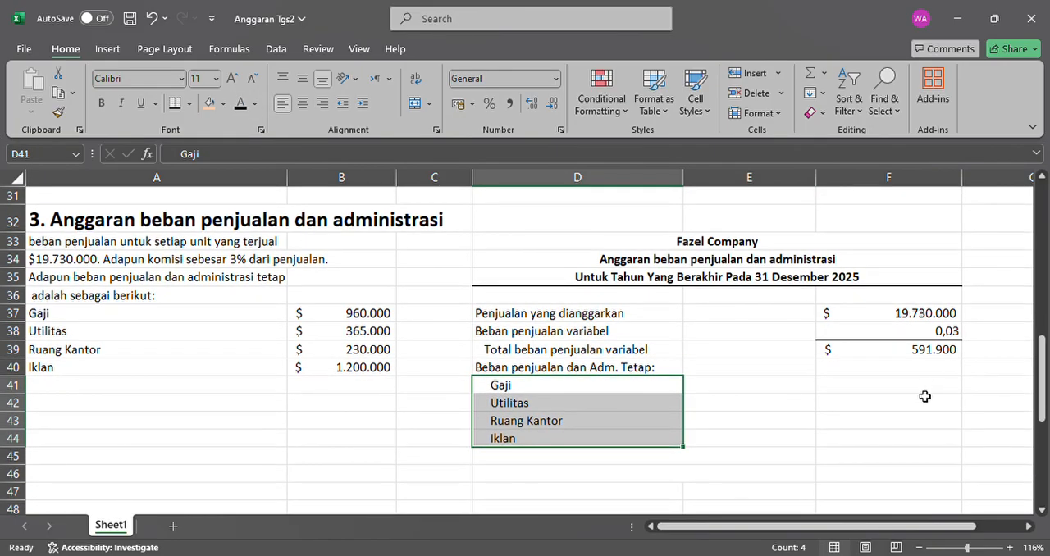
Make the fixed expense amounts in F41:F44 black and check each one's reference to the input data.
left_click_drag(925, 387, 925, 440)
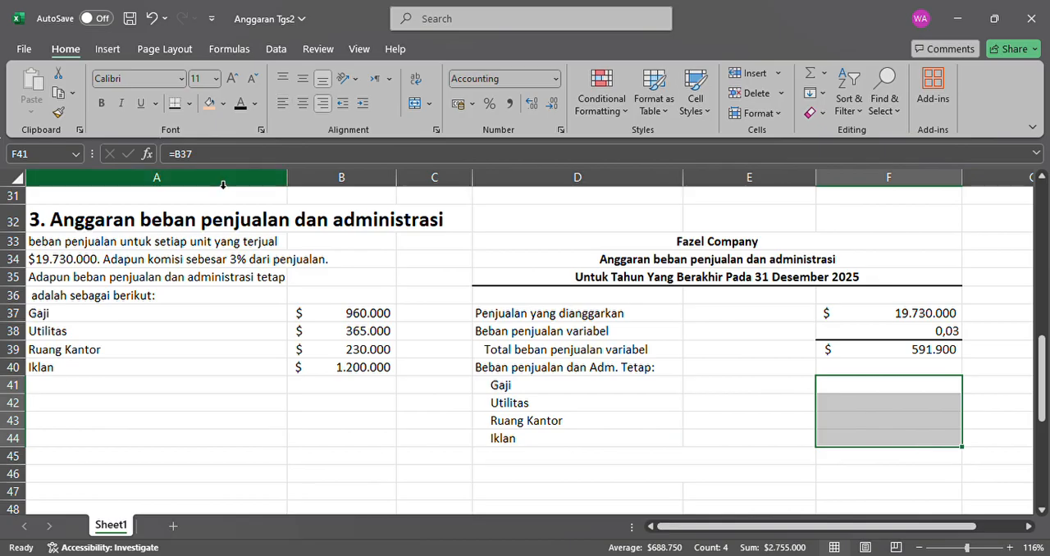
left_click(242, 105)
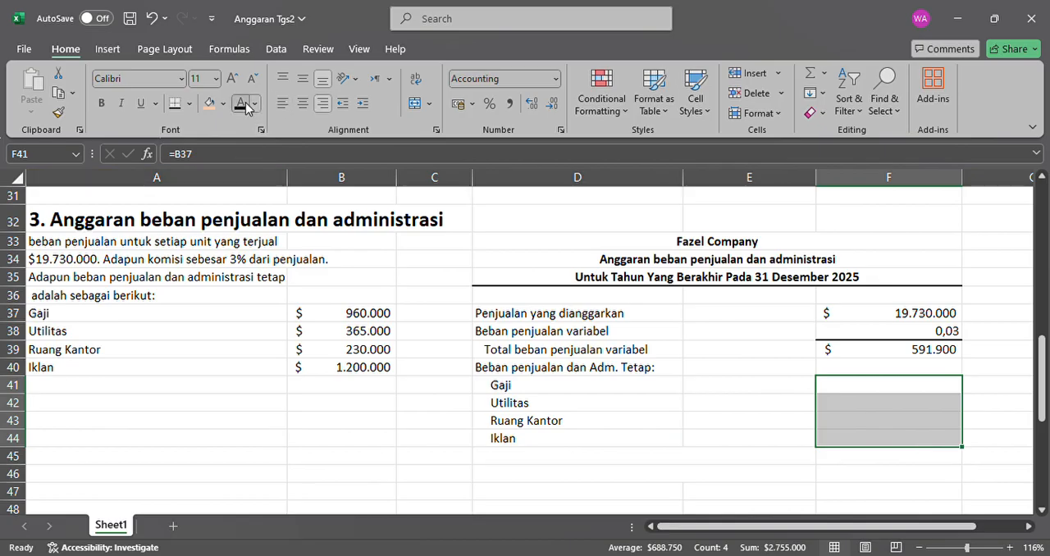
left_click(920, 384)
left_click(925, 406)
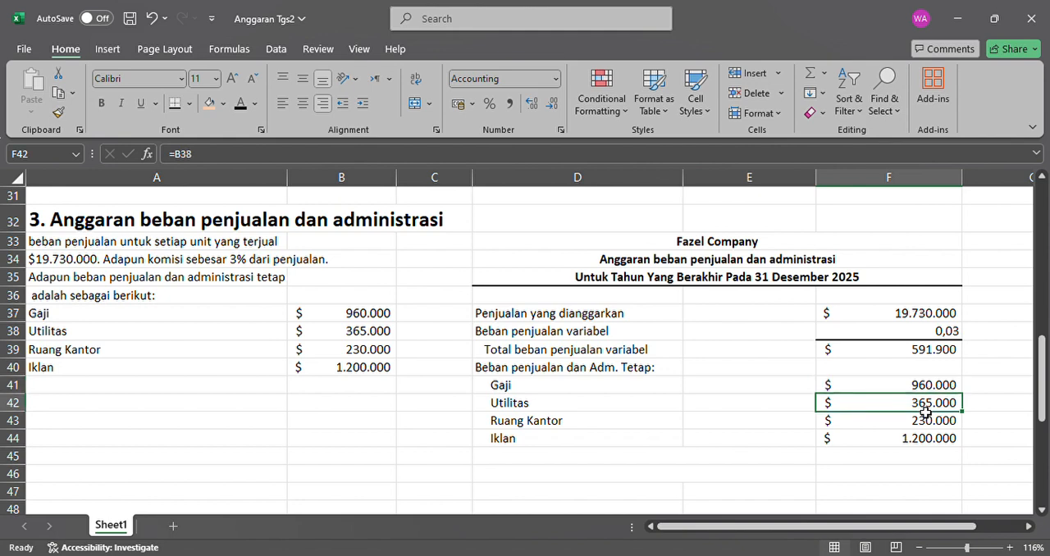
left_click(946, 429)
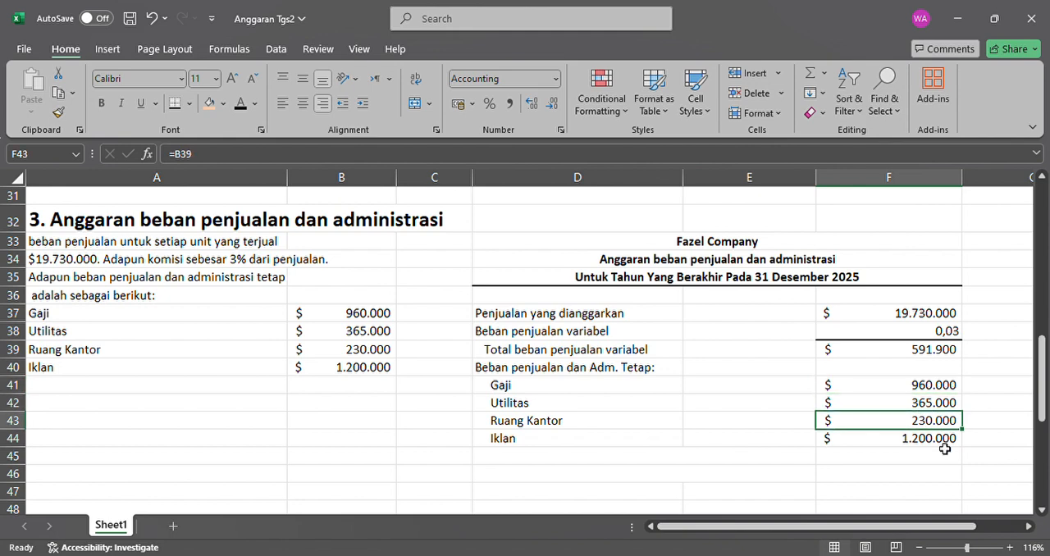
left_click(946, 449)
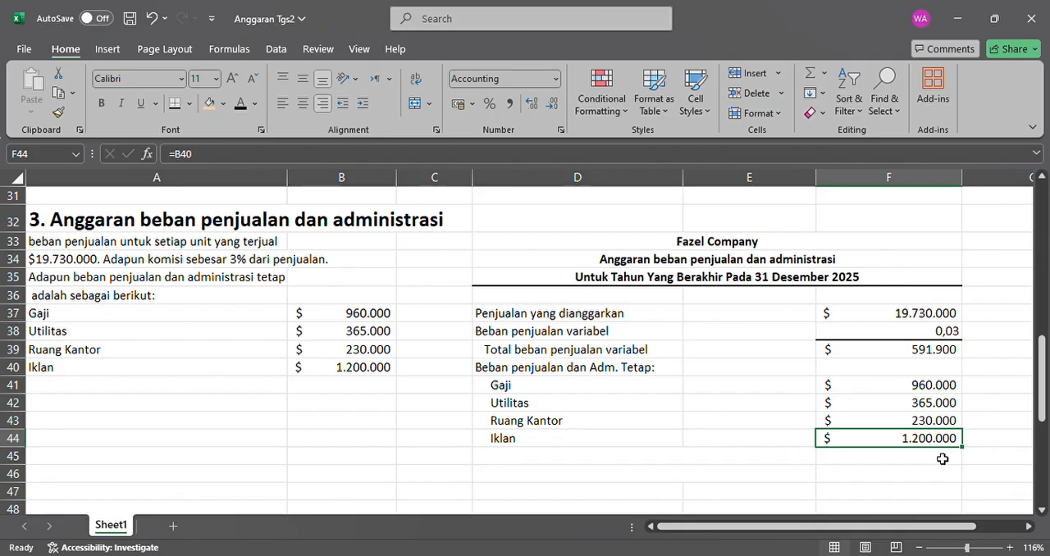
Make the "Total beban penjualan dan administrasi Tetap" label in D45 and its total in F45 black.
left_click(943, 460)
left_click(727, 459)
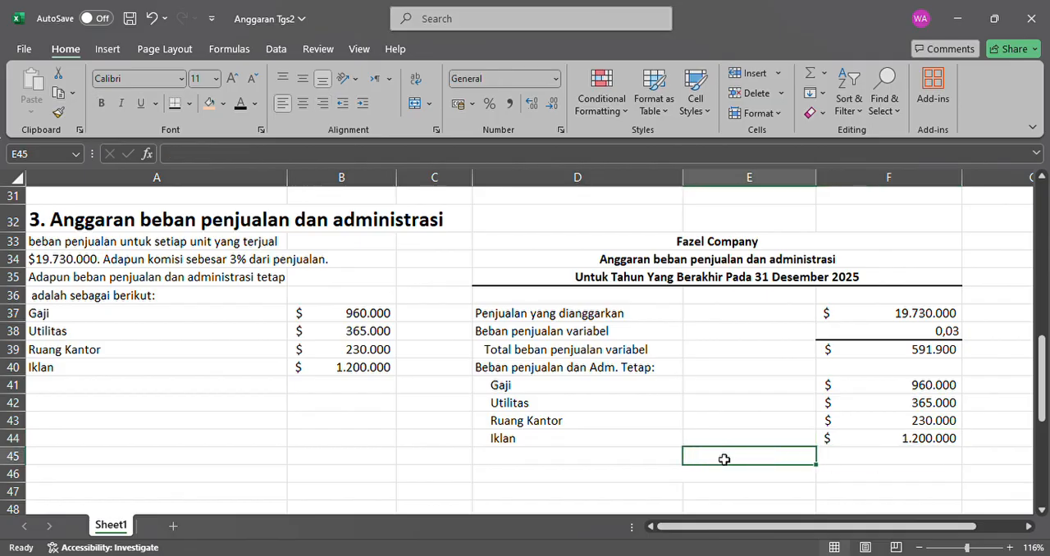
left_click(673, 465)
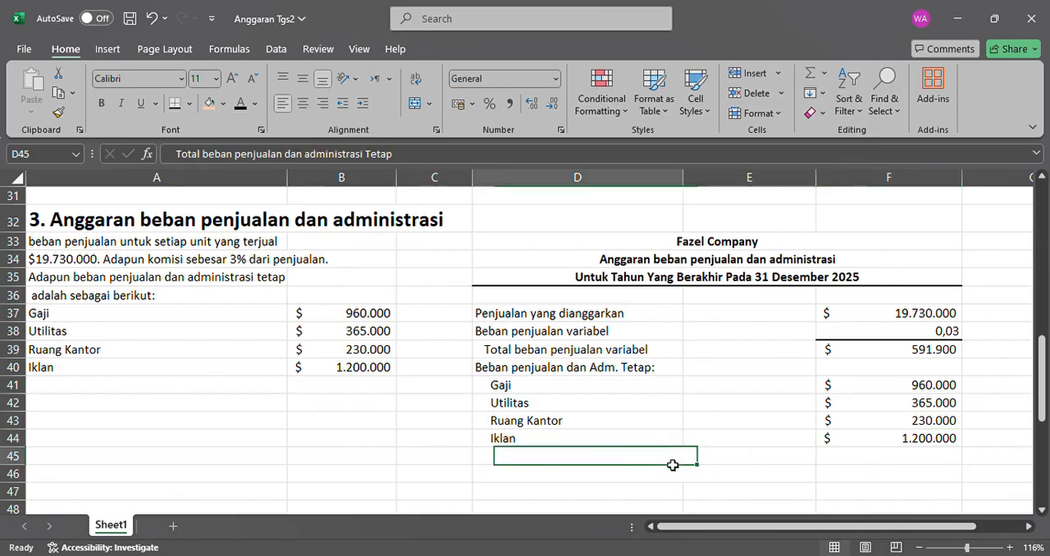
left_click(239, 108)
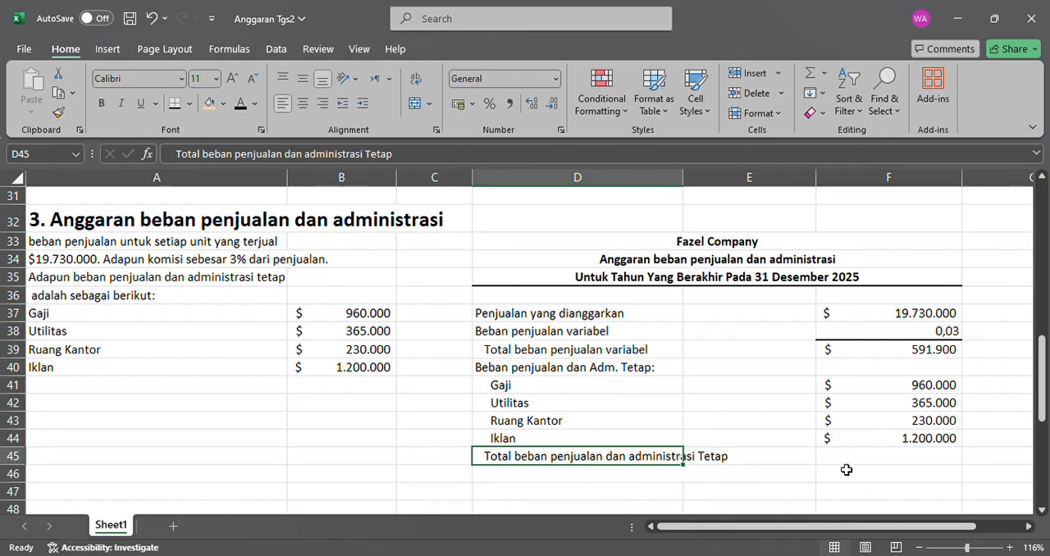
left_click(887, 460)
left_click(894, 444)
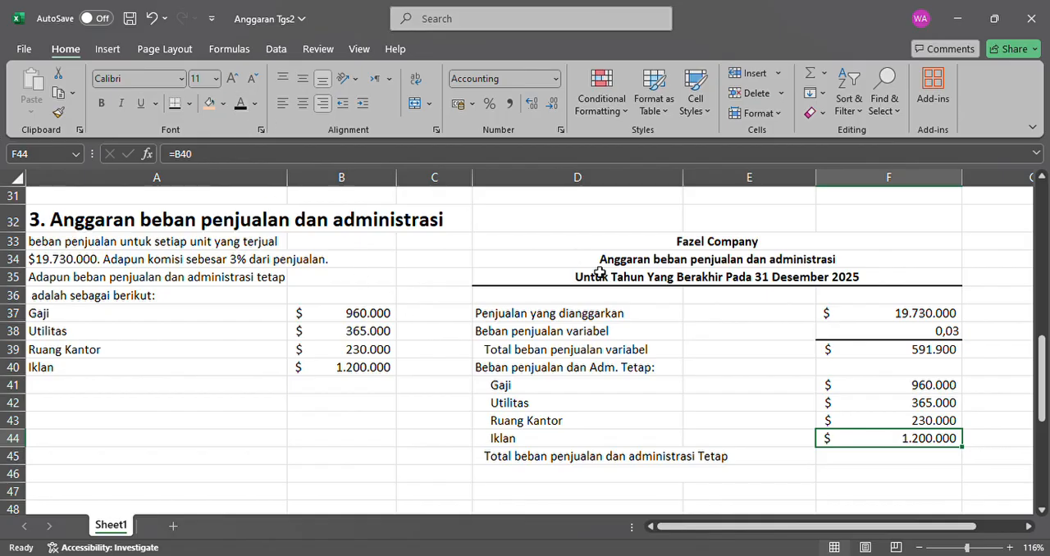
left_click(888, 462)
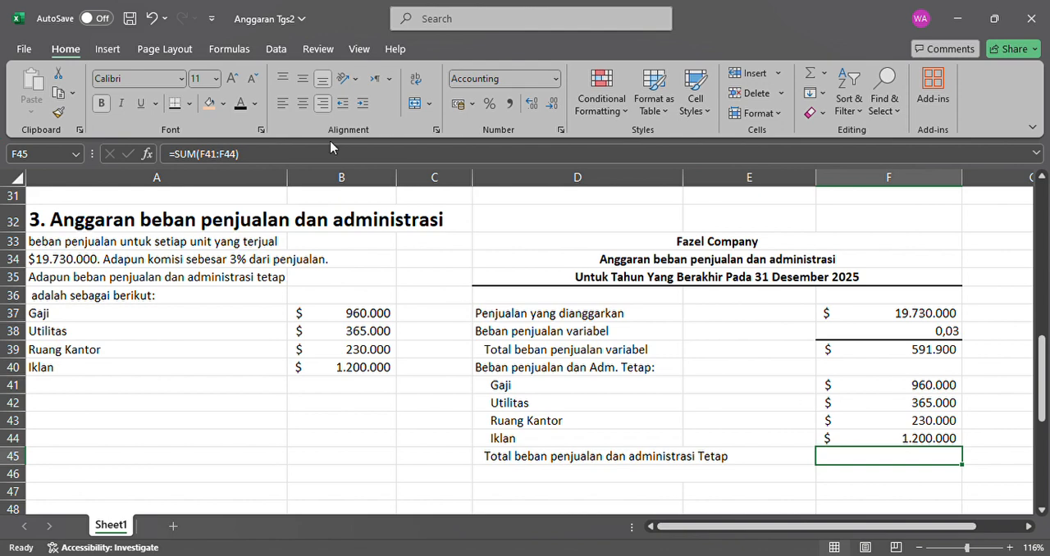
left_click(240, 103)
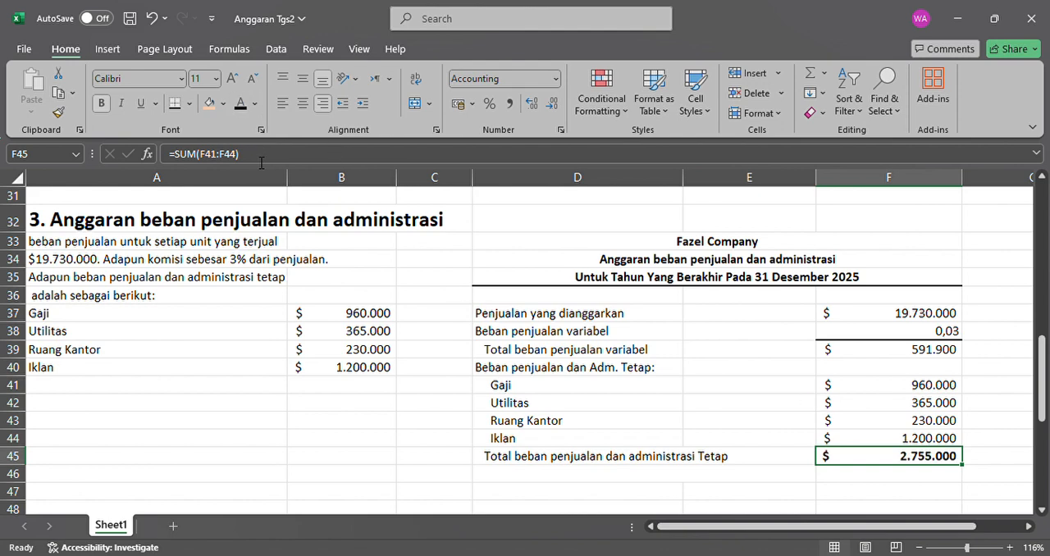
Re-enter the fixed expense total in F45 as =SUM(F41:F44).
left_click(261, 162)
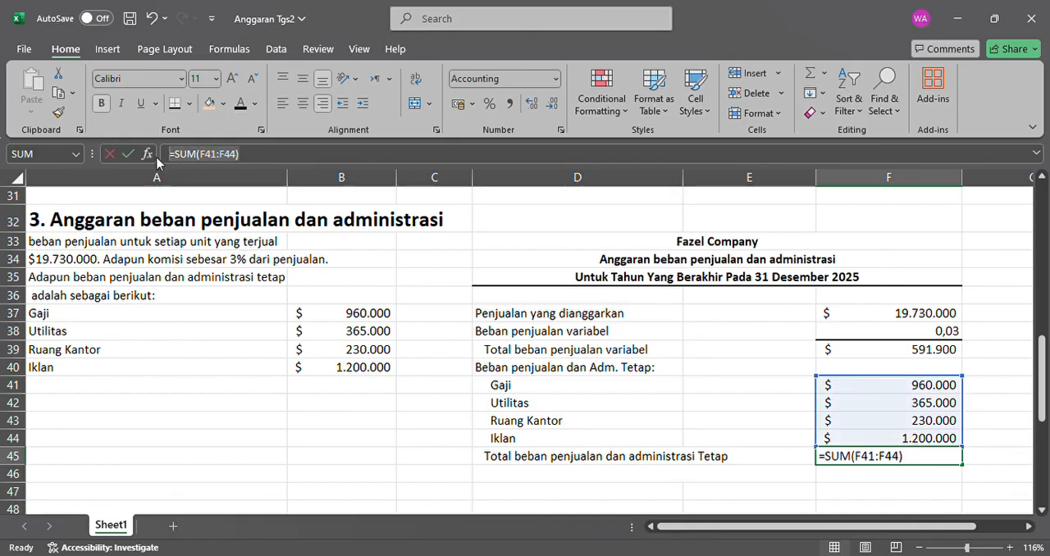
key("BackSpace")
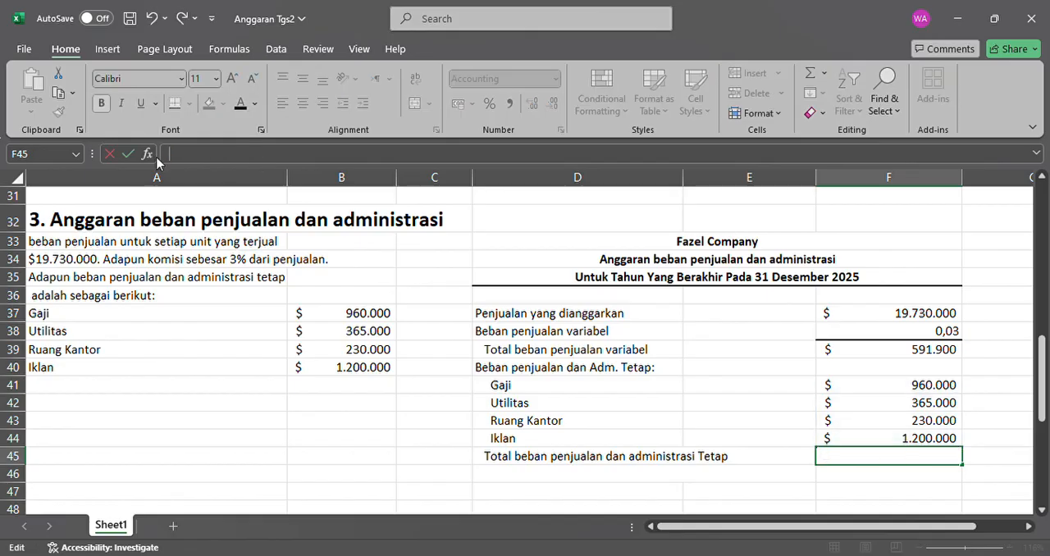
type("=su")
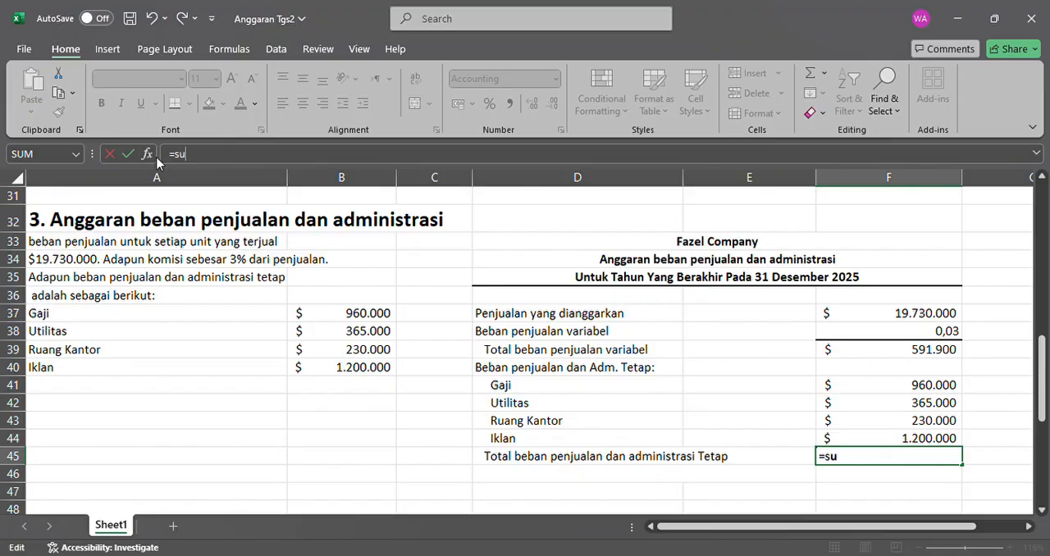
type("m")
key("Tab")
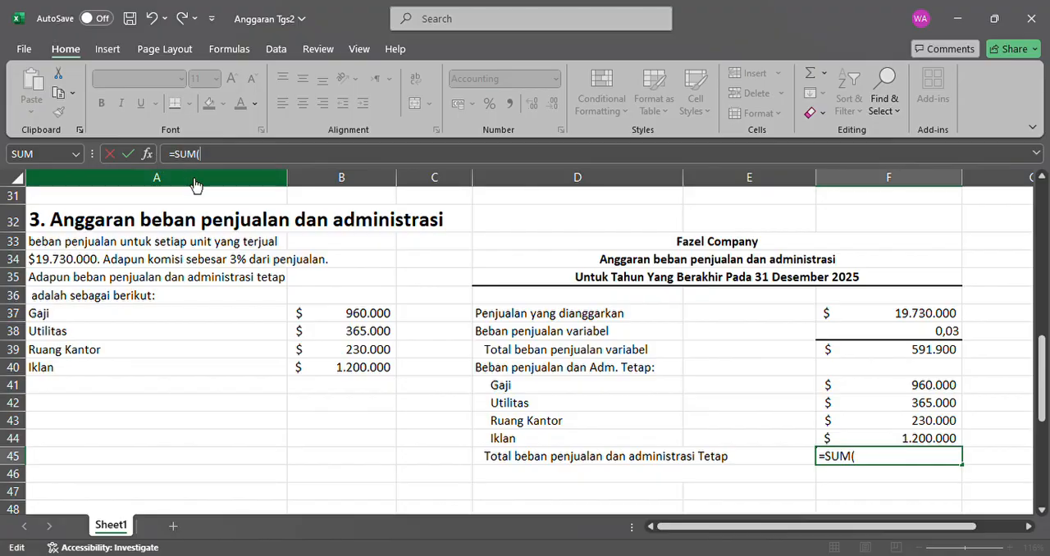
left_click(945, 393)
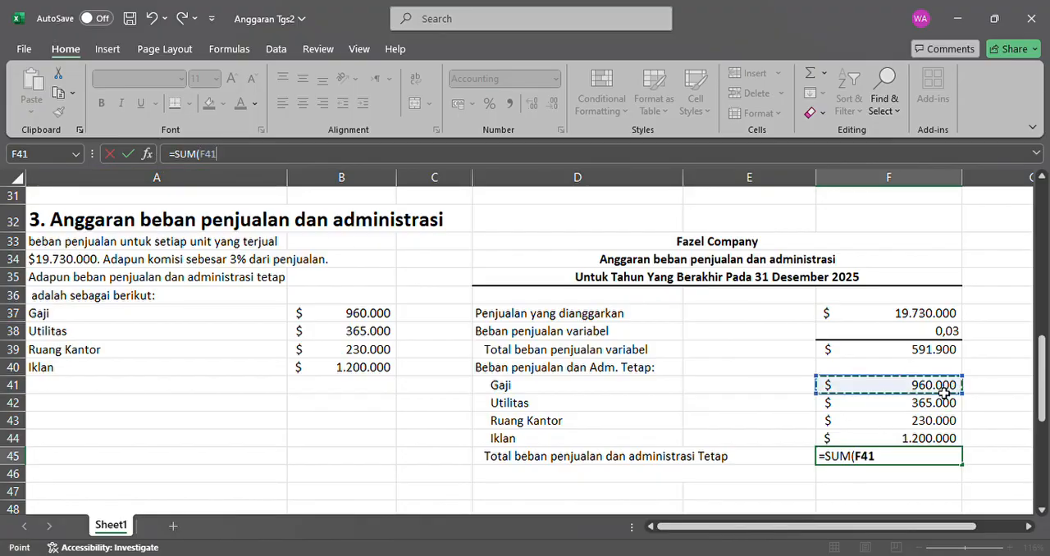
left_click_drag(945, 396, 947, 444)
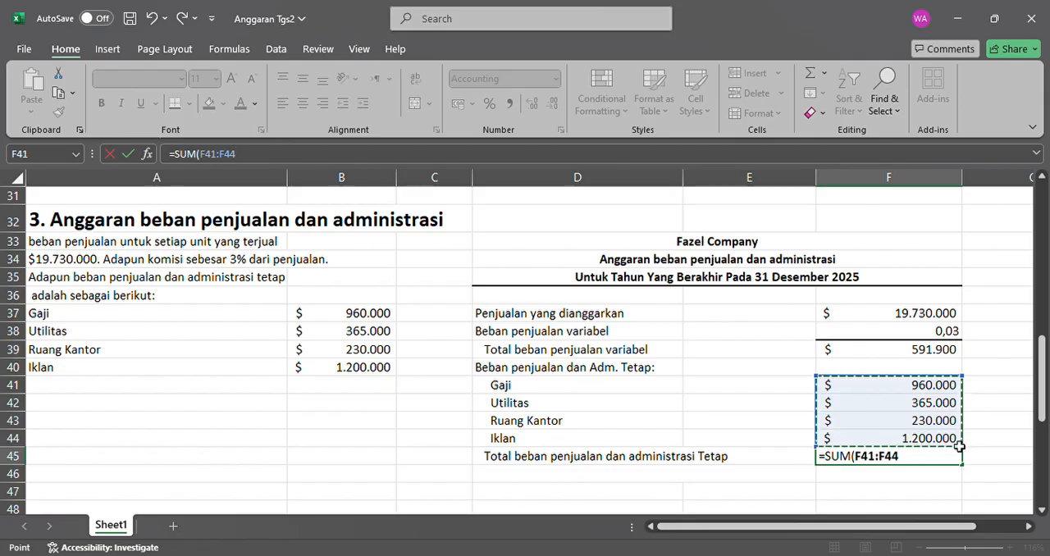
key("Return")
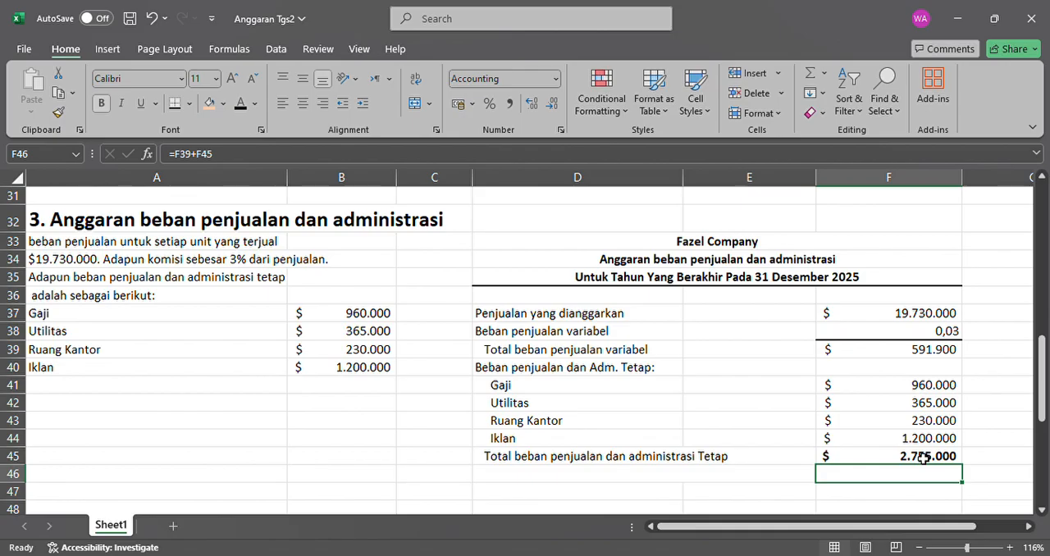
Make the bold "Total beban penjualan dan administrasi" label in D46 black.
left_click(716, 460)
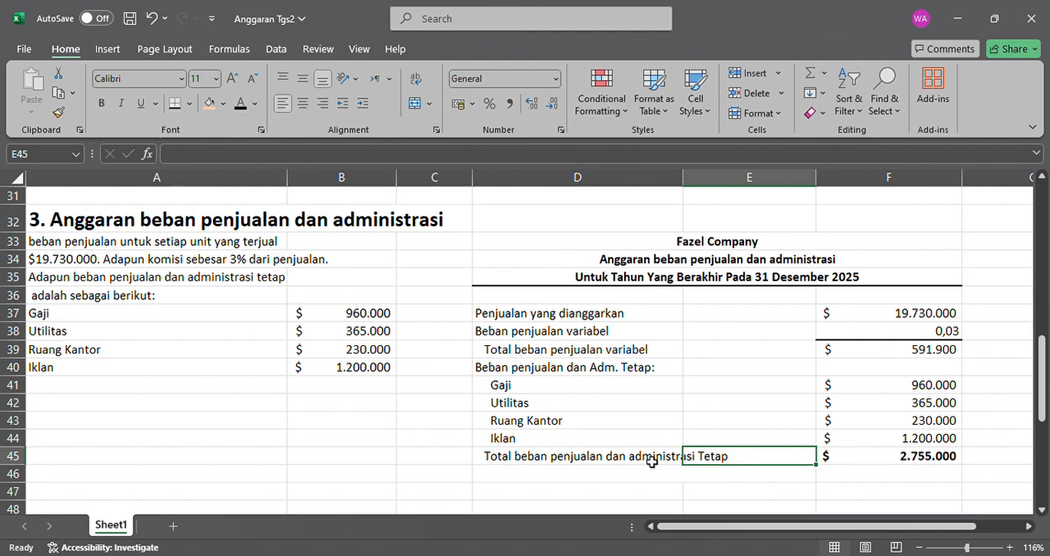
left_click(486, 481)
key("ctrl+b")
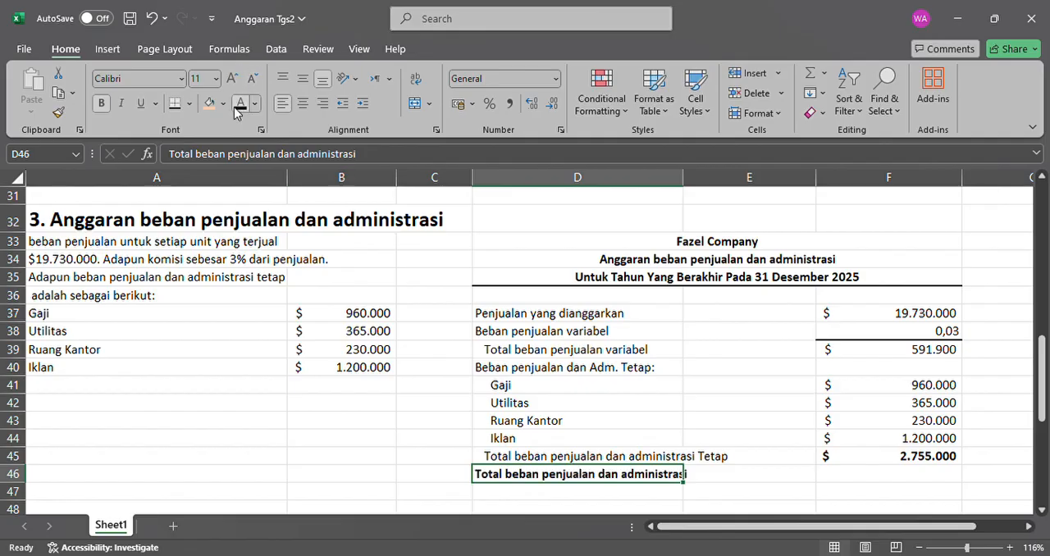
scroll(656, 331, "down", 1)
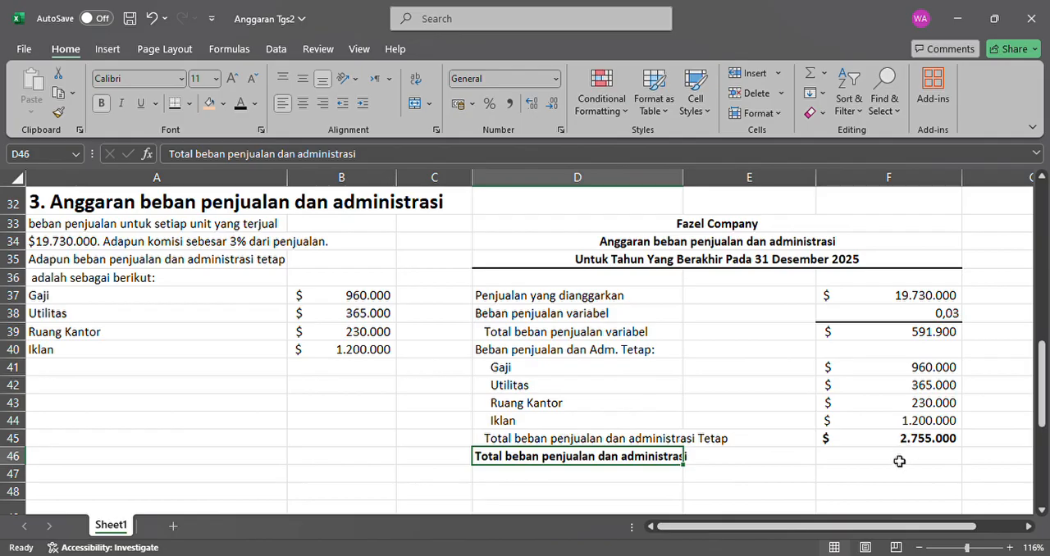
Add a bottom border to the last fixed expense amount in F44 and to the fixed total in F45.
left_click(902, 421)
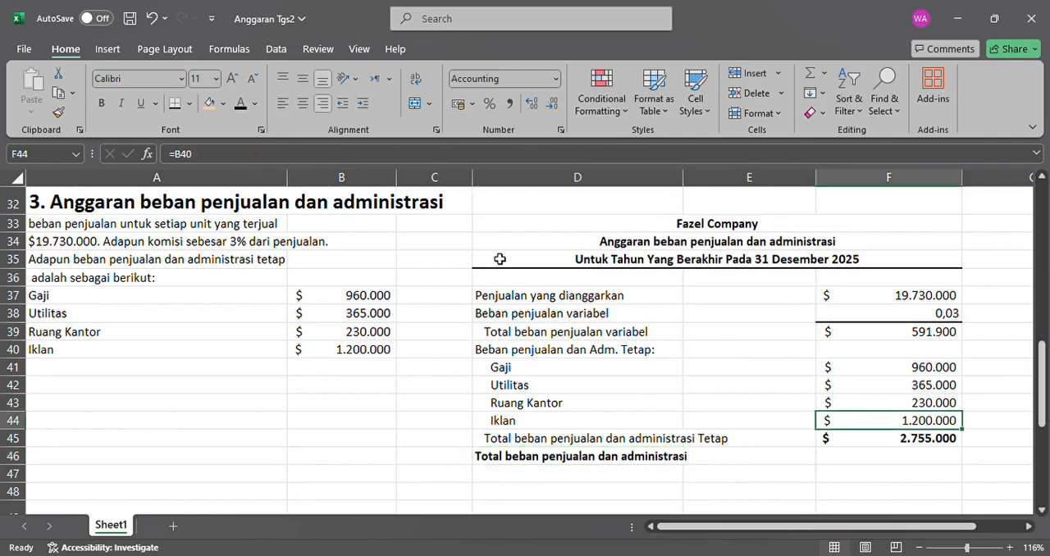
left_click(174, 103)
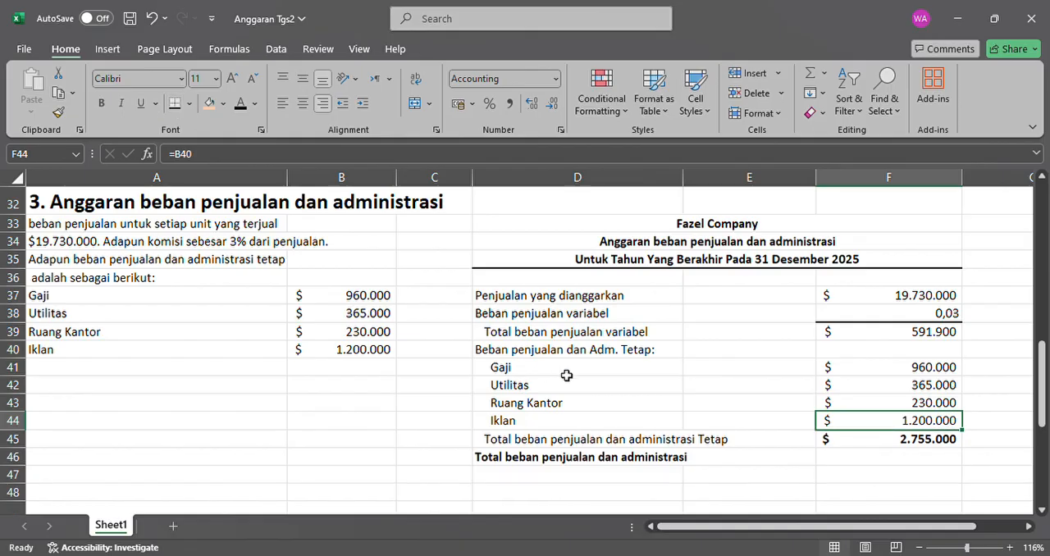
left_click(881, 453)
left_click(883, 442)
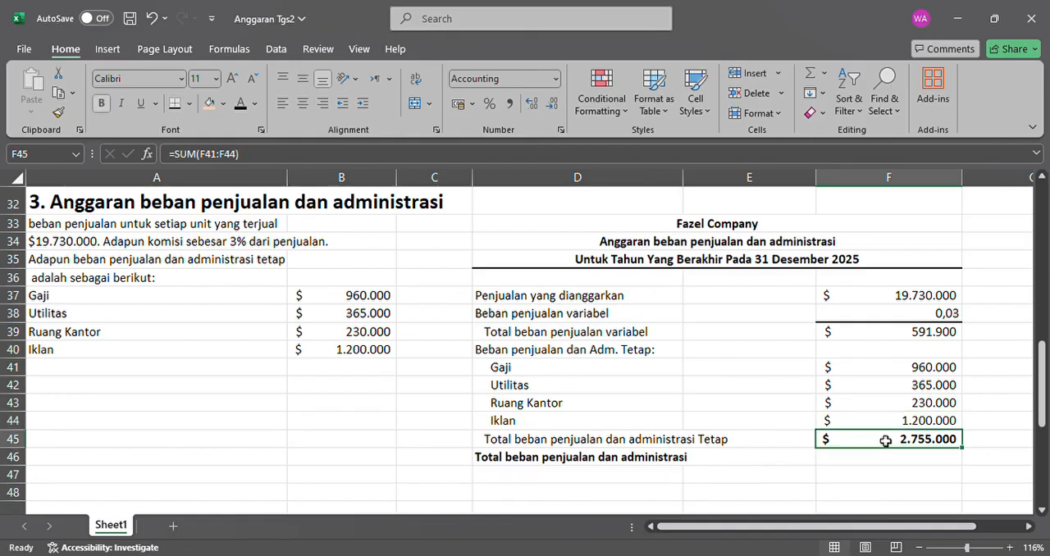
left_click(169, 107)
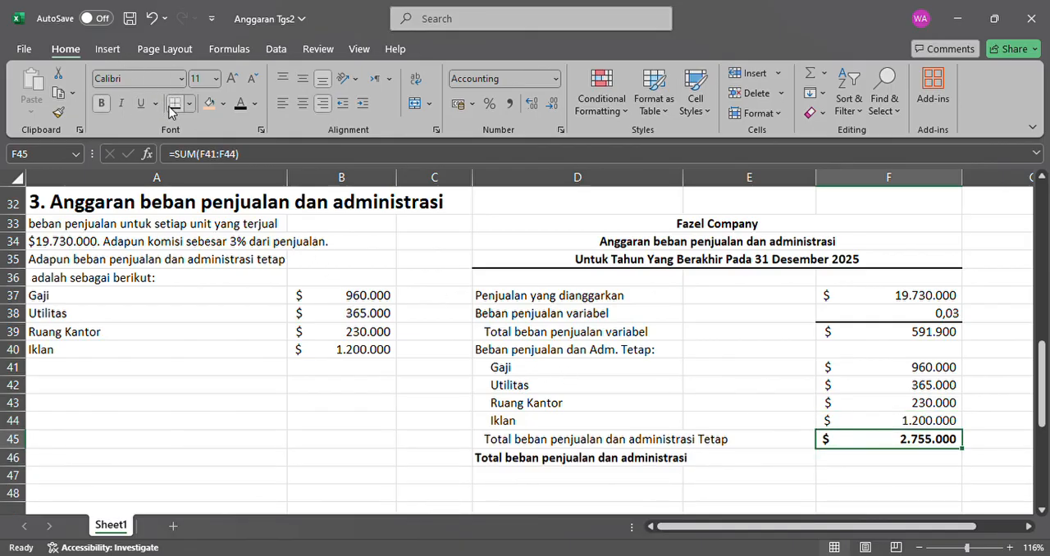
Make F46 black and enter the overall selling and administrative expense total as =F39+F45.
left_click(876, 460)
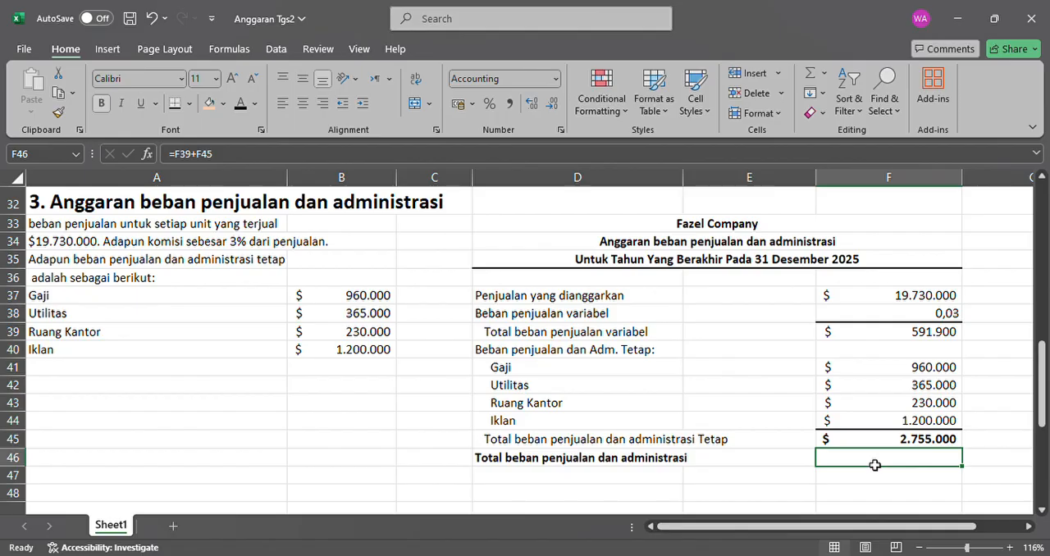
left_click(240, 104)
type("=")
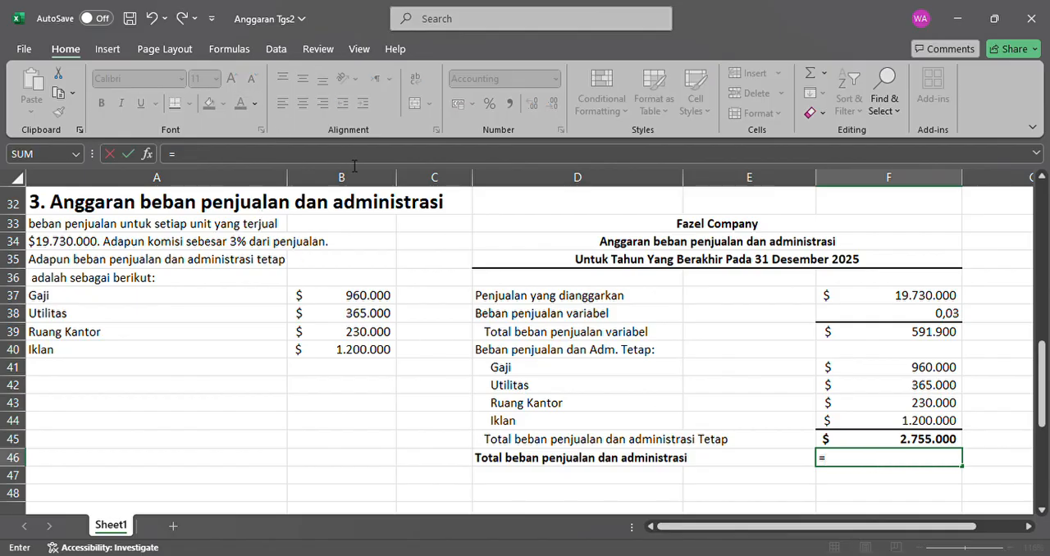
left_click(906, 341)
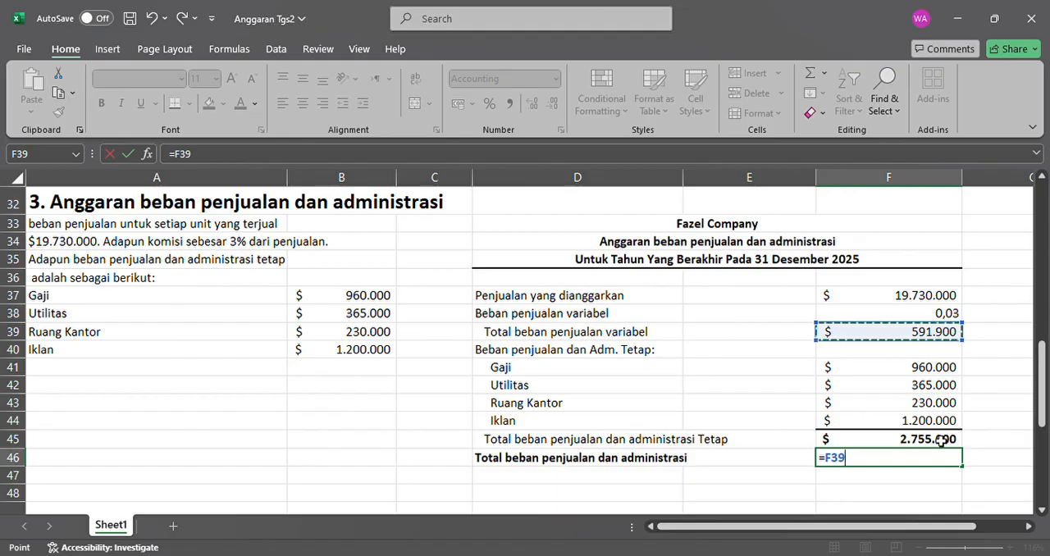
type("+")
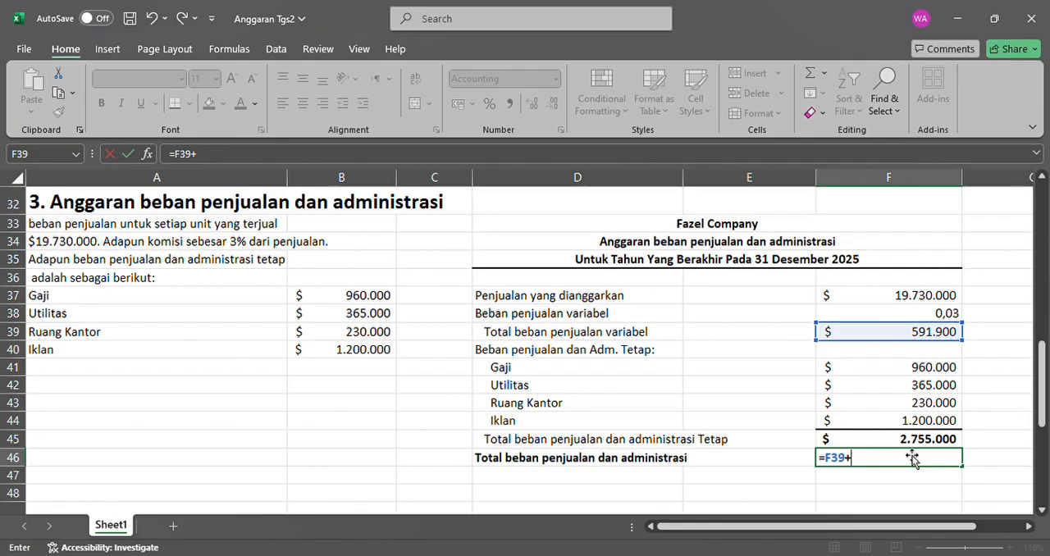
left_click(914, 444)
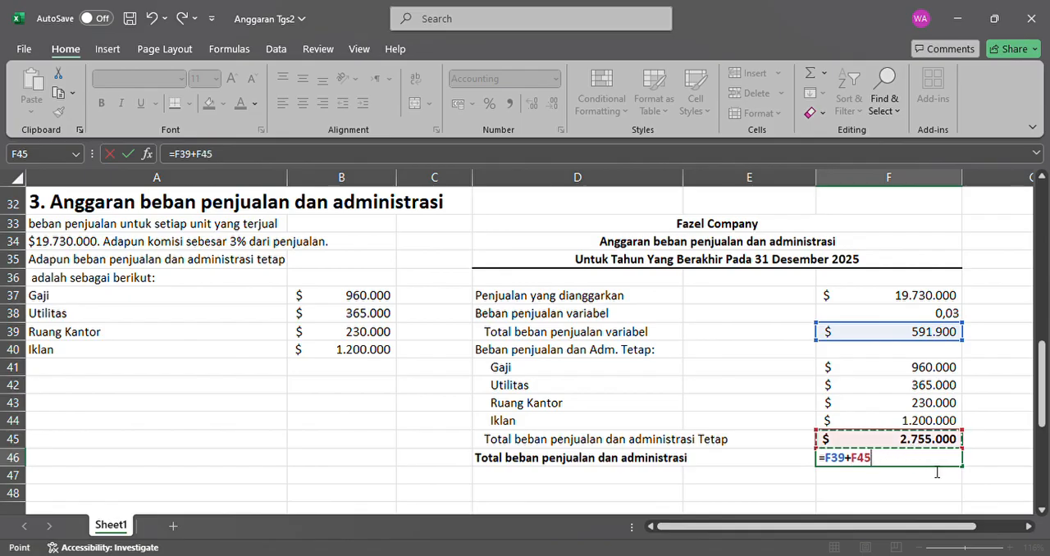
key("Return")
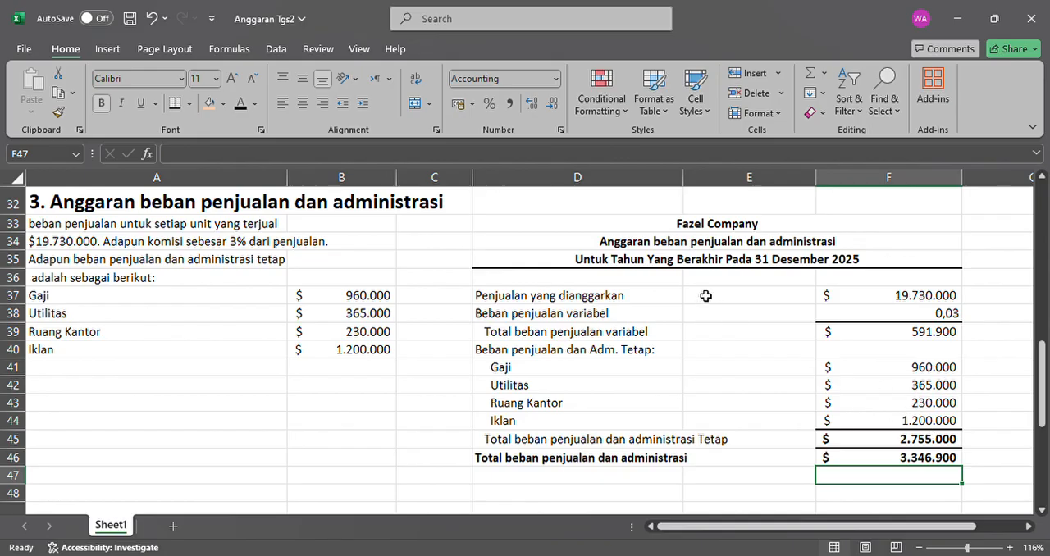
Put an outside border around the budget table D33:F46 and fill its title rows D33:F35 with light orange.
left_click_drag(662, 224, 792, 397)
scroll(792, 397, "up", 1)
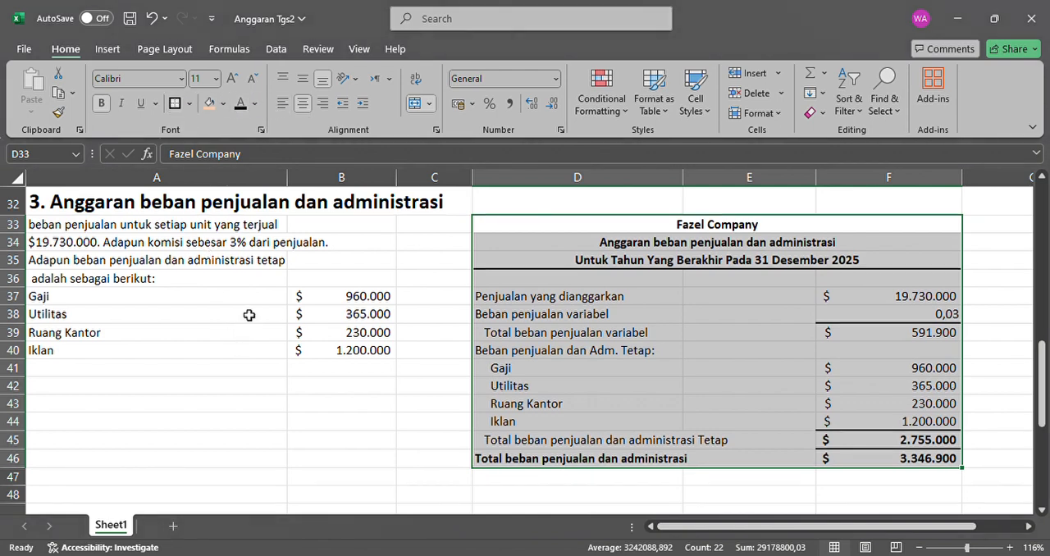
left_click(676, 230)
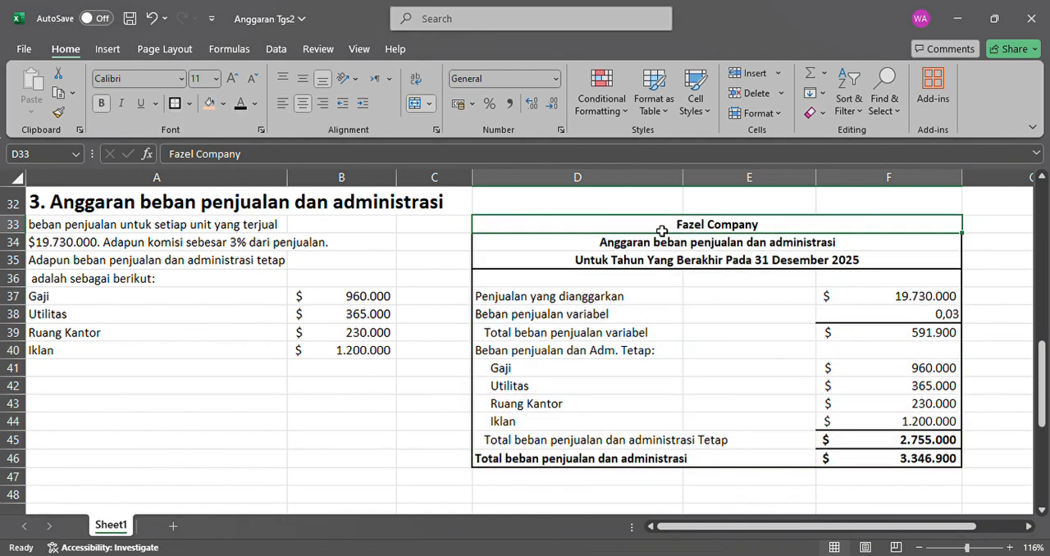
left_click_drag(663, 233, 668, 262)
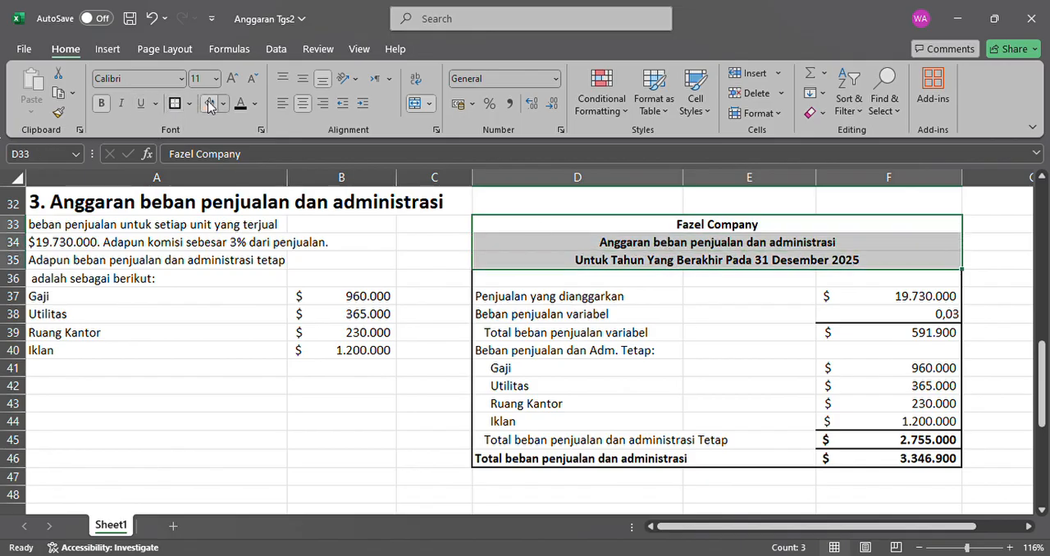
left_click(209, 104)
left_click(573, 335)
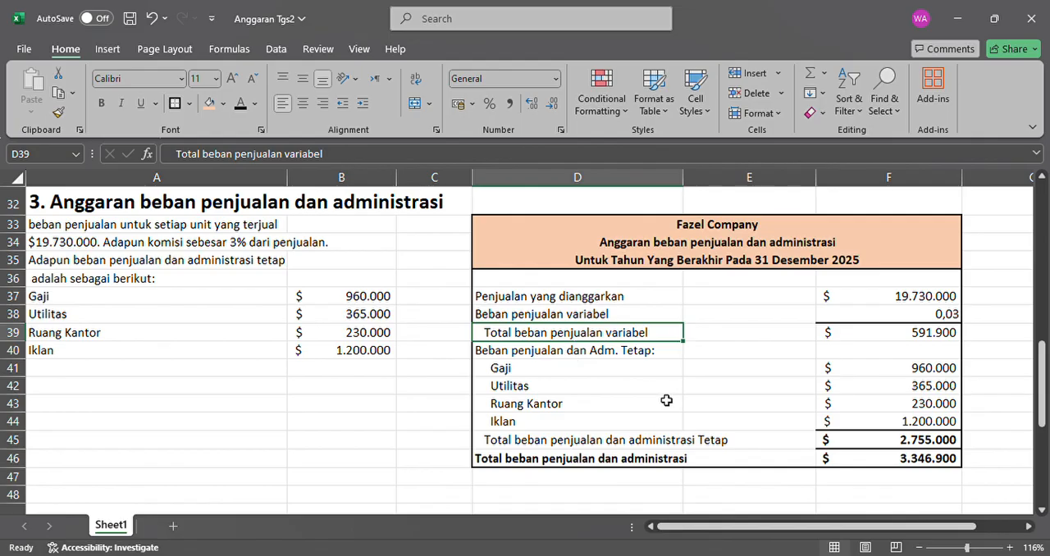
Make the "4. Anggaran Laba dan Rugi" section heading in A49 black.
scroll(666, 400, "down", 5)
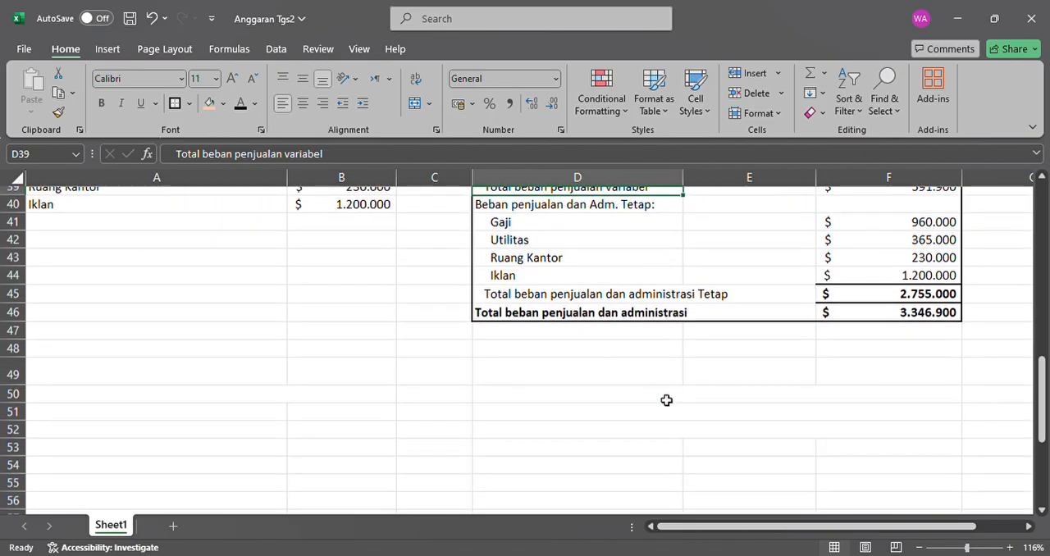
scroll(667, 401, "down", 1)
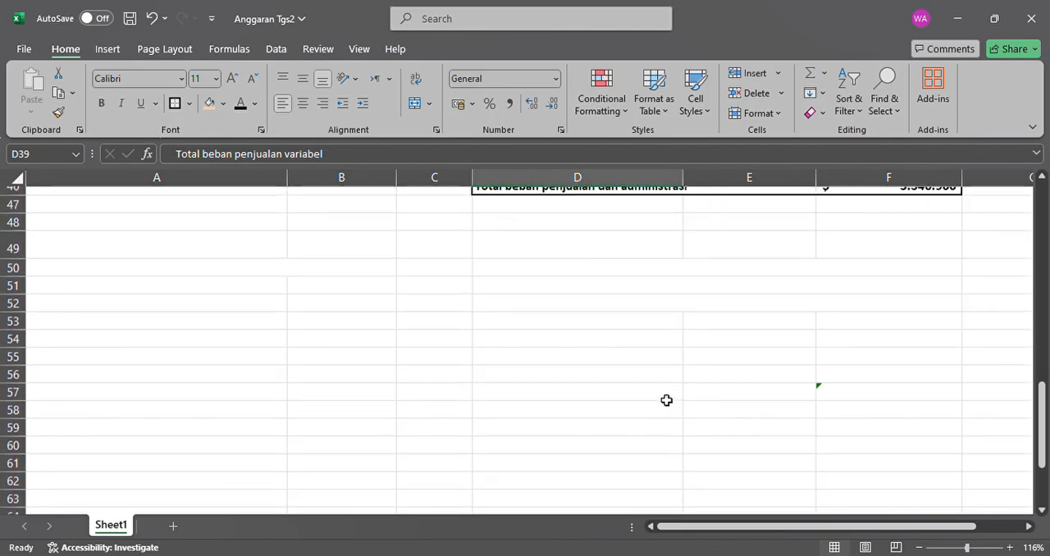
left_click(234, 264)
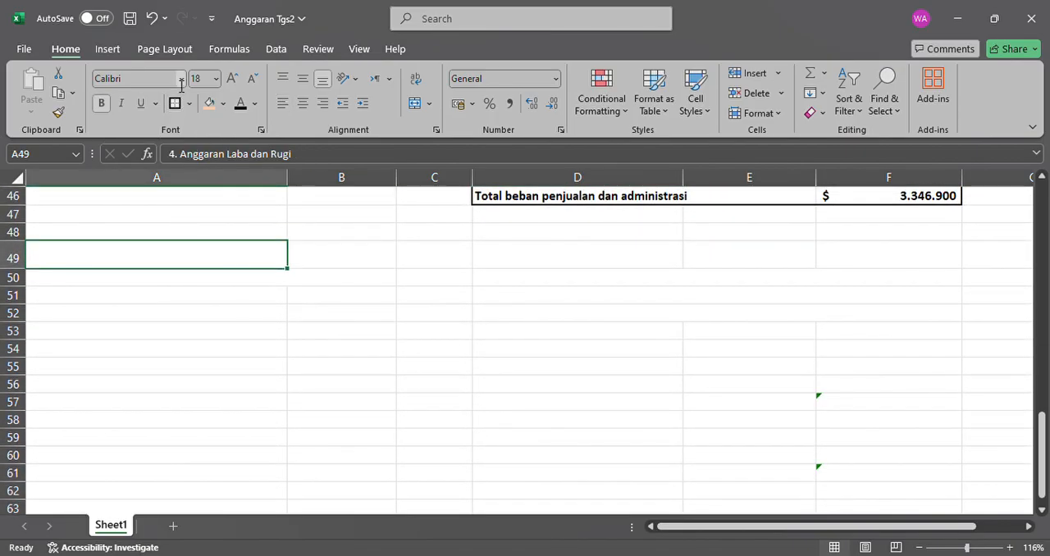
left_click(242, 110)
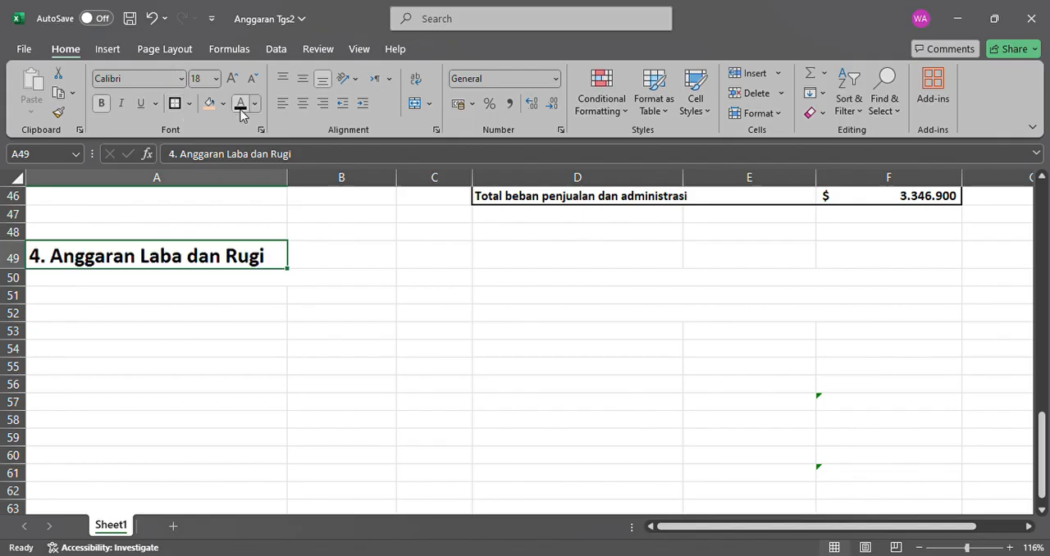
Make the three lines of introductory text in A50:A52 under the profit and loss budget heading black.
scroll(262, 181, "down", 1)
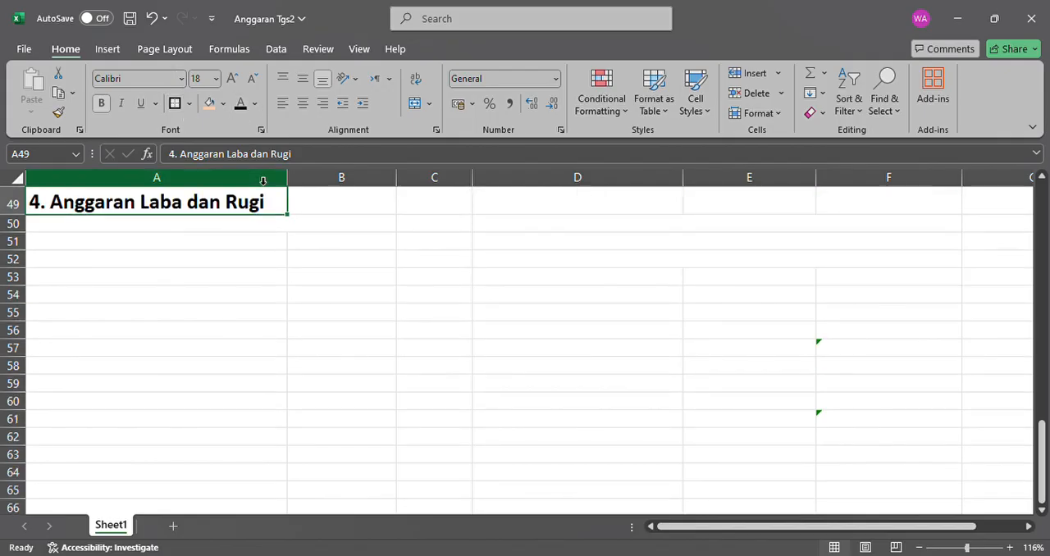
scroll(264, 218, "up", 1)
left_click(263, 216)
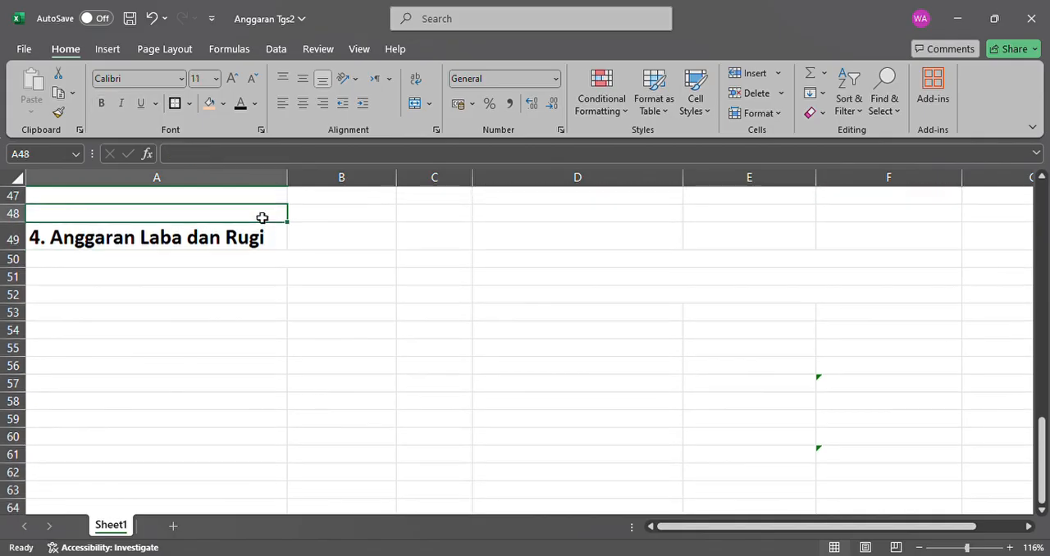
scroll(307, 251, "down", 1)
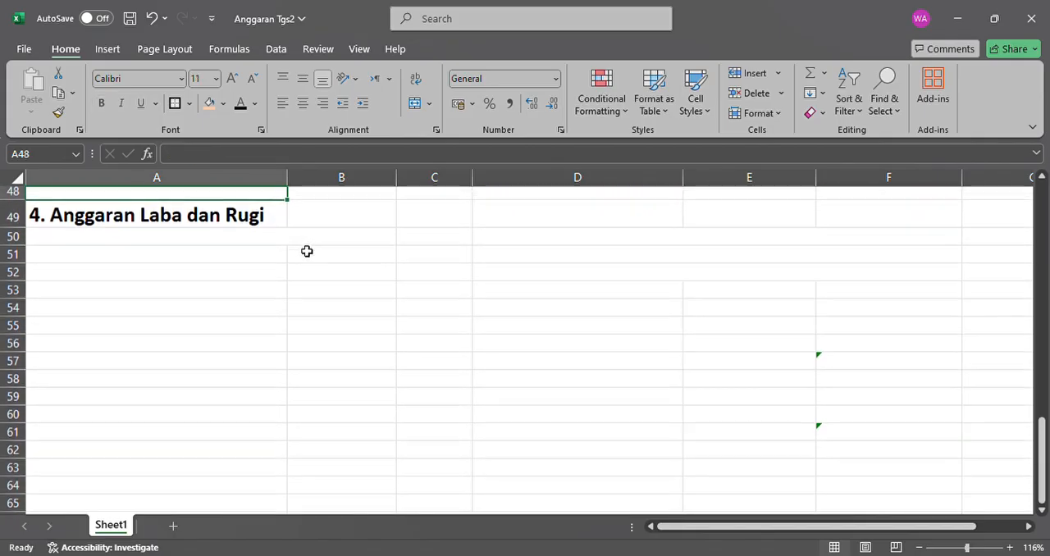
scroll(306, 251, "up", 1)
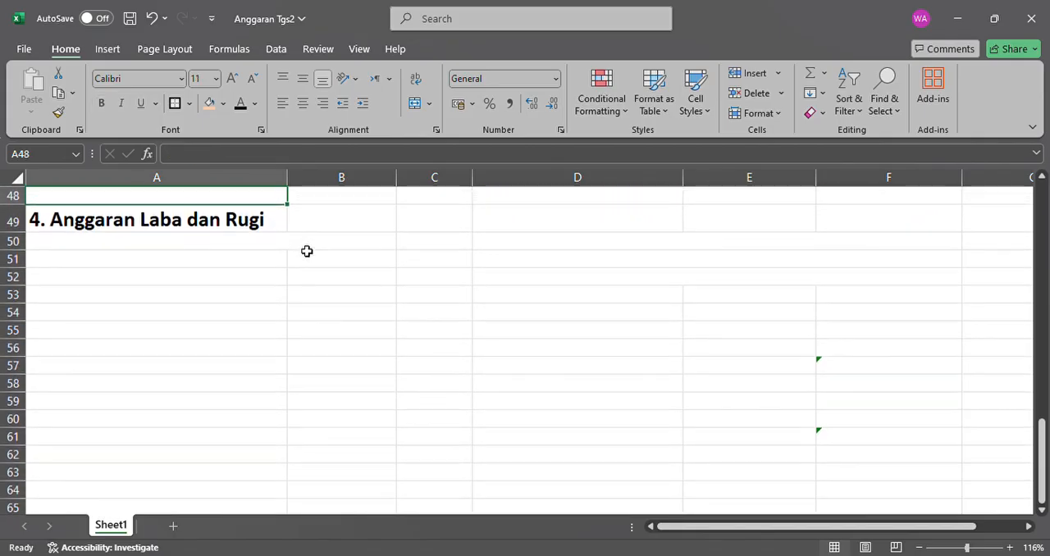
left_click(252, 252)
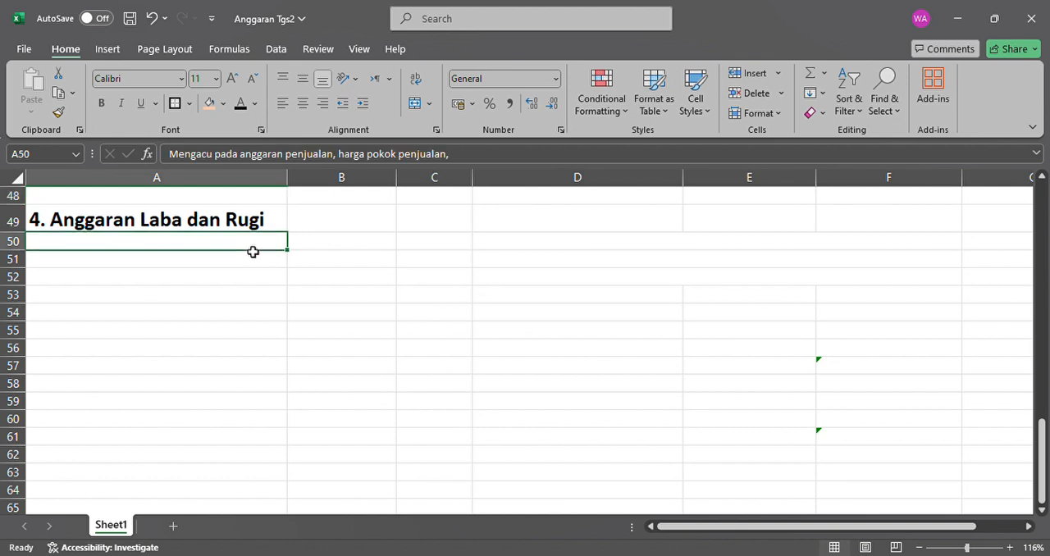
left_click_drag(252, 253, 253, 281)
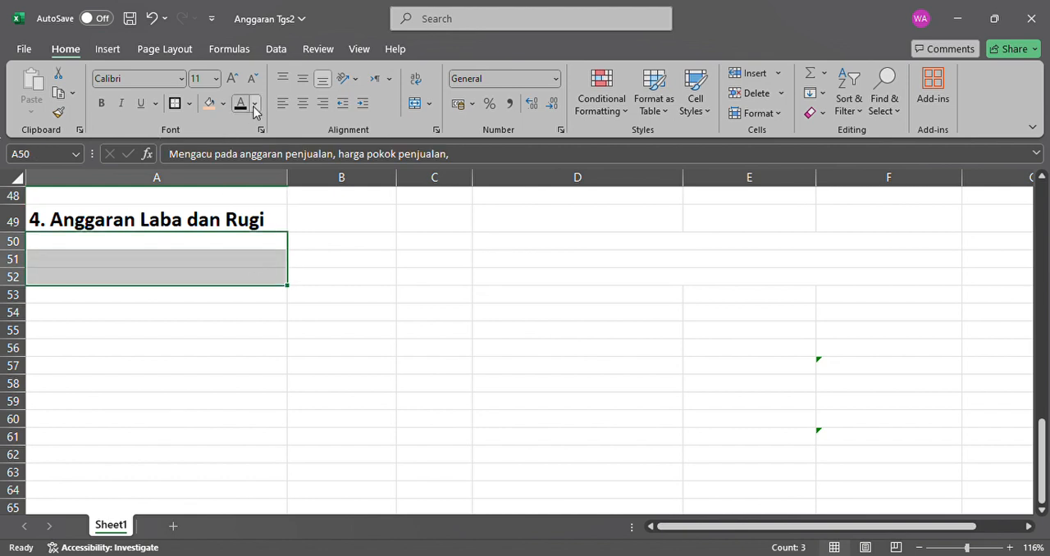
left_click(240, 104)
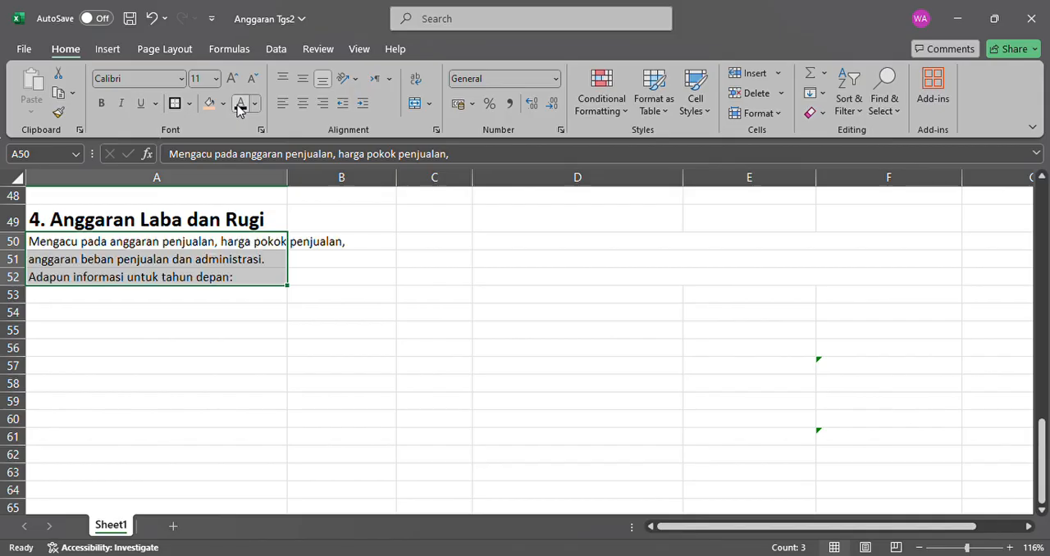
Make the labels and values for units produced and sold and for cost of sales per unit in A53:B54 black.
left_click(216, 296)
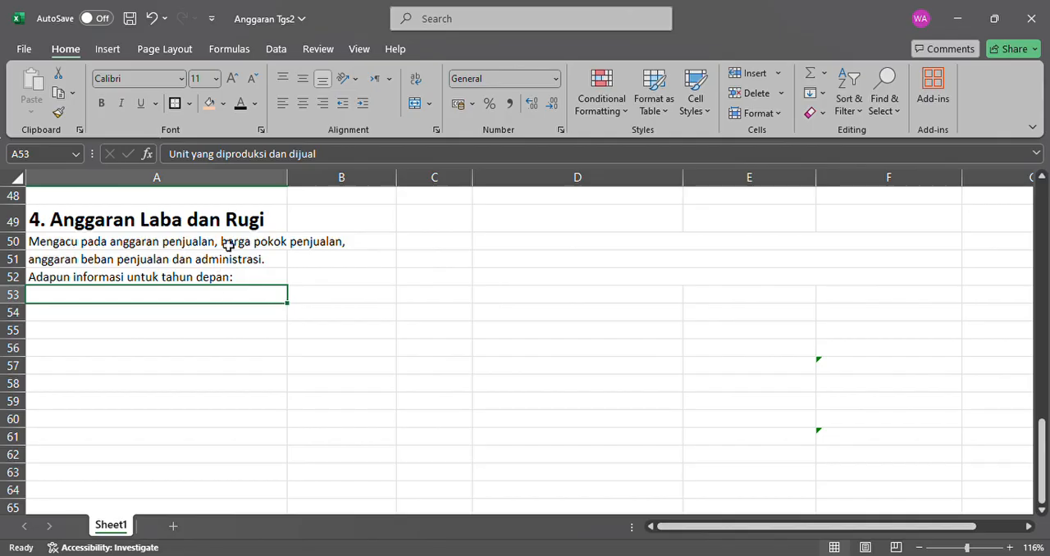
left_click(239, 104)
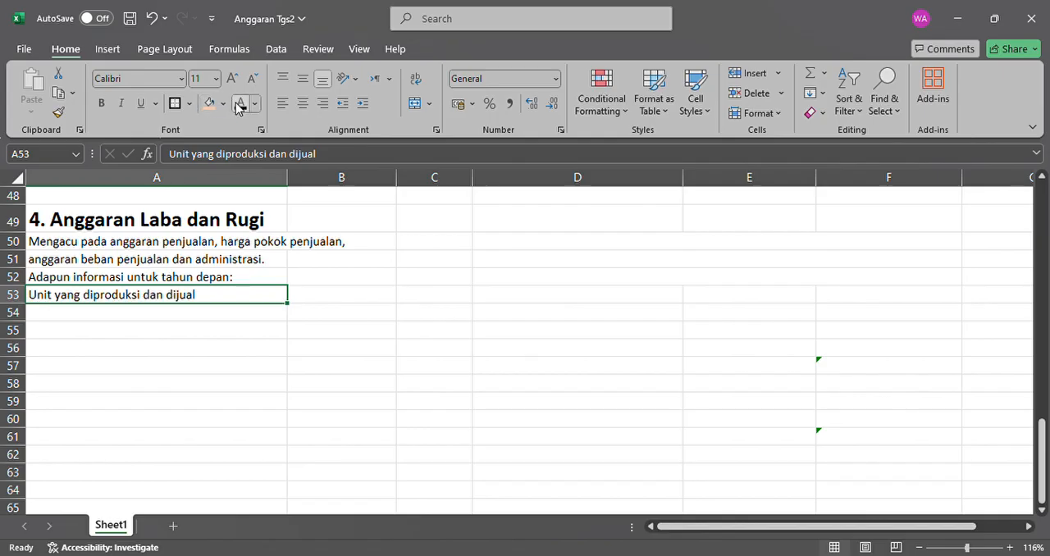
left_click(312, 306)
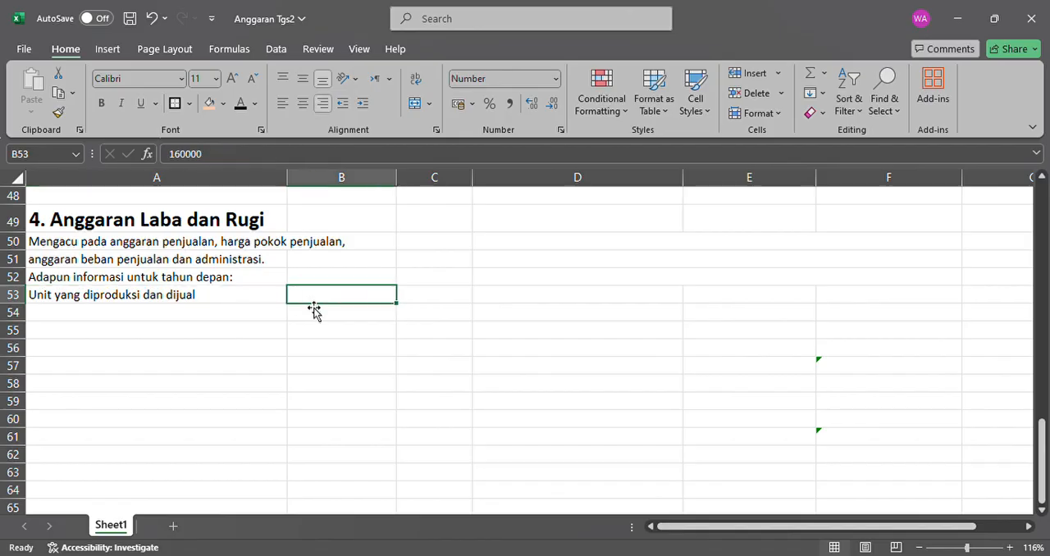
left_click(245, 107)
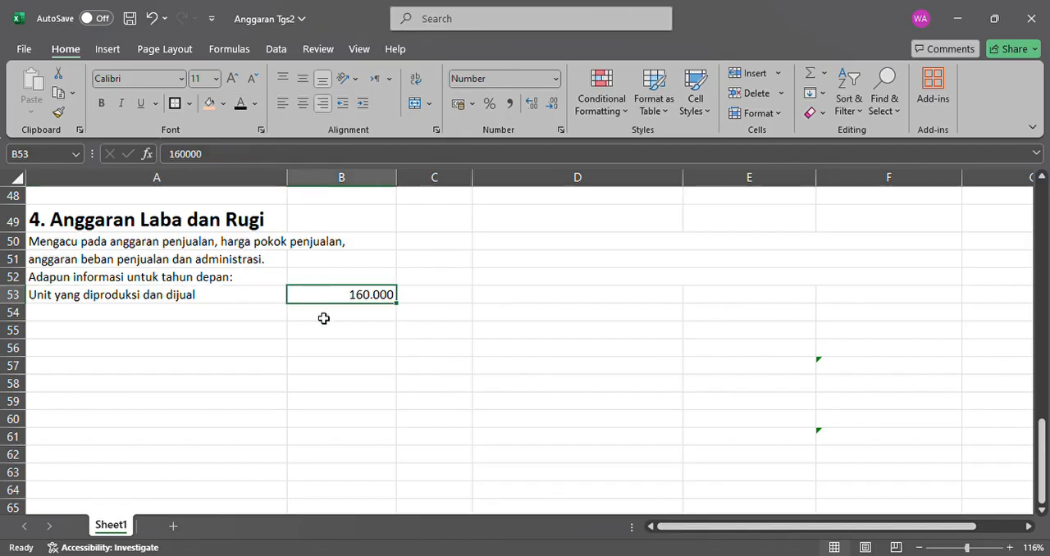
left_click(276, 315)
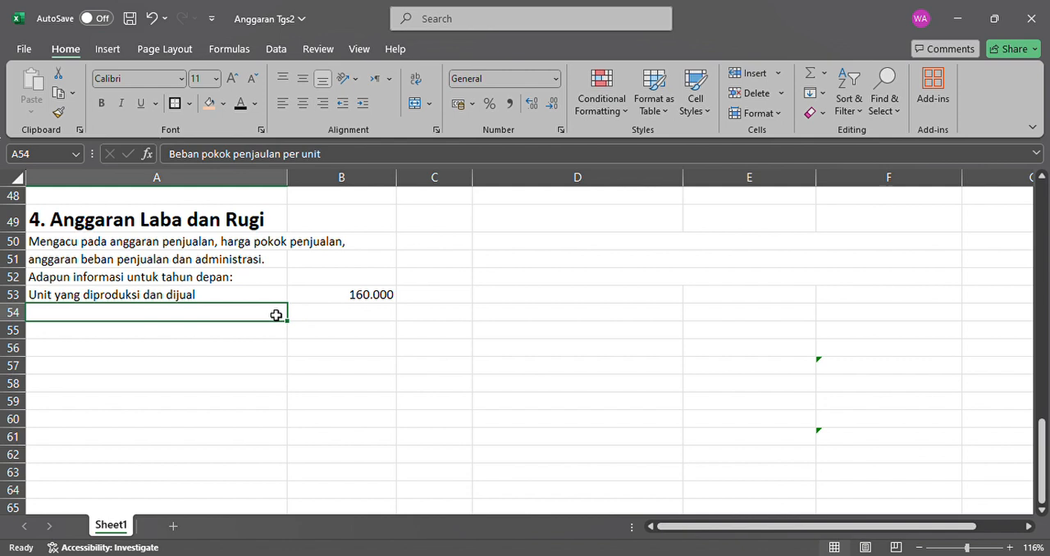
left_click(239, 107)
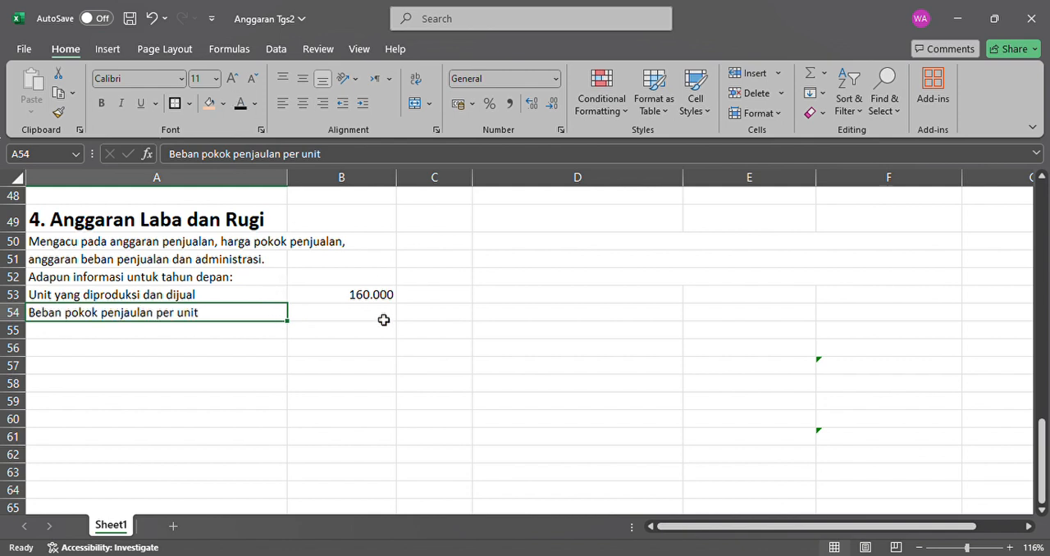
left_click(382, 319)
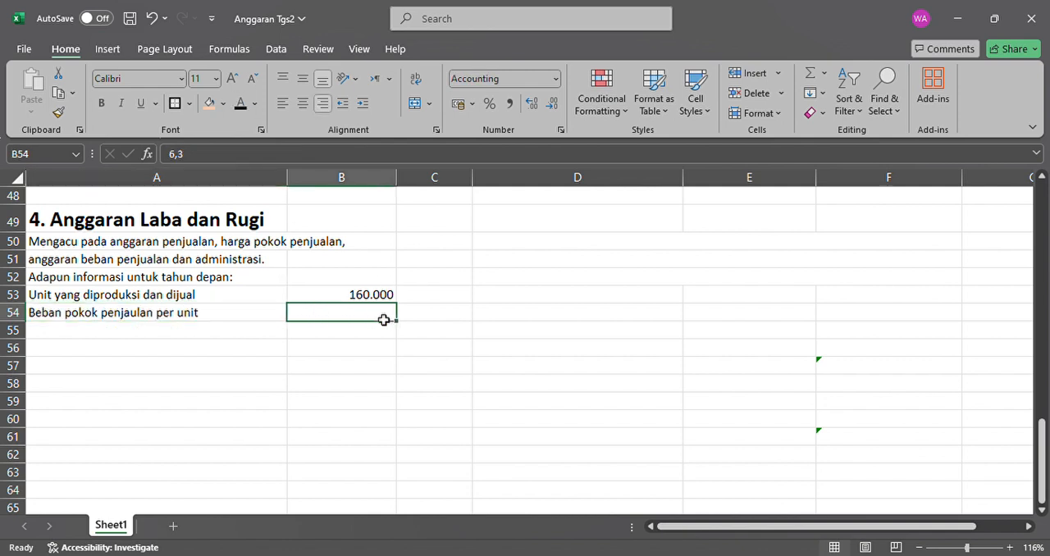
left_click(241, 105)
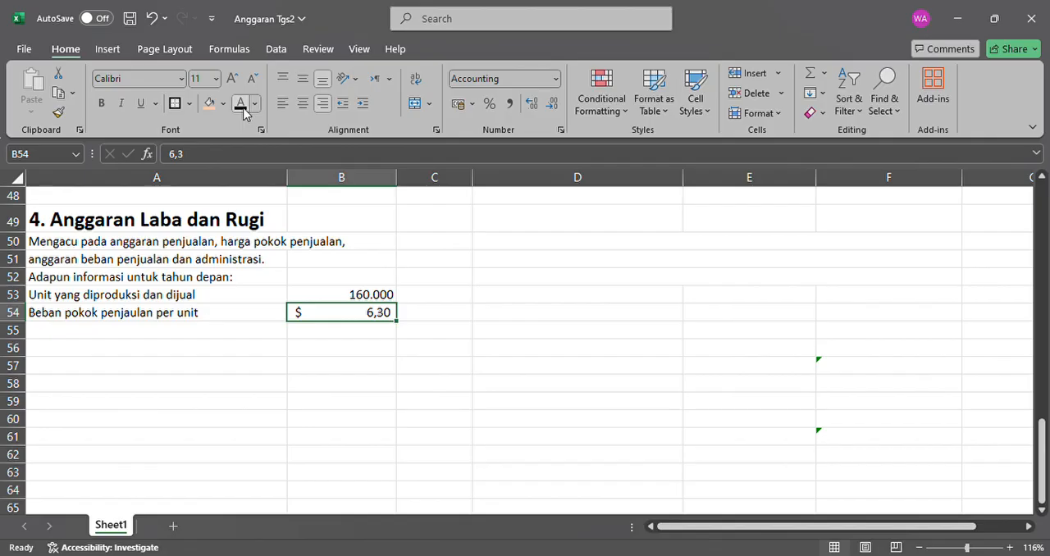
Make the labels and values for the variable and fixed selling and administrative expenses in A55:B56 black.
left_click(217, 331)
left_click(242, 108)
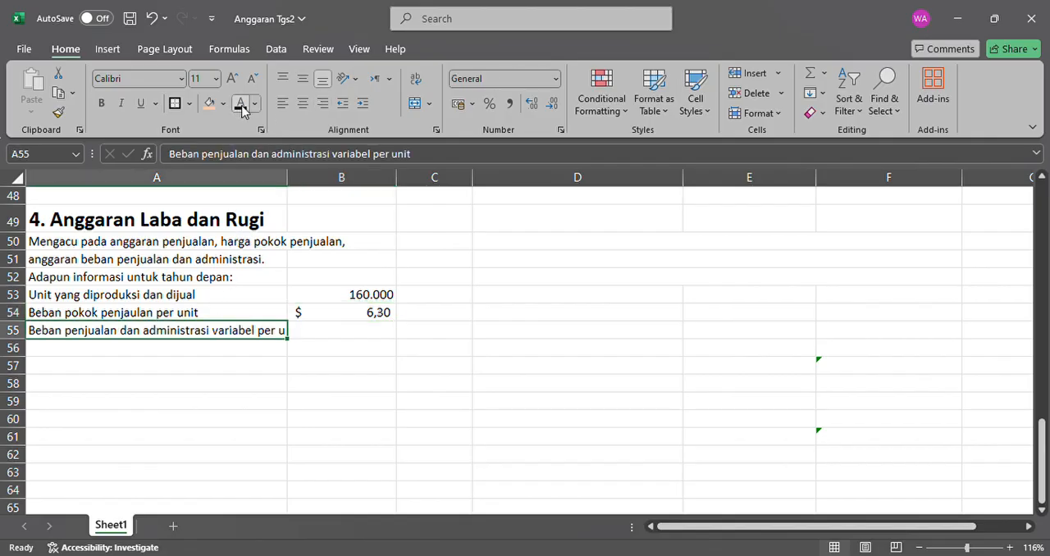
left_click(382, 332)
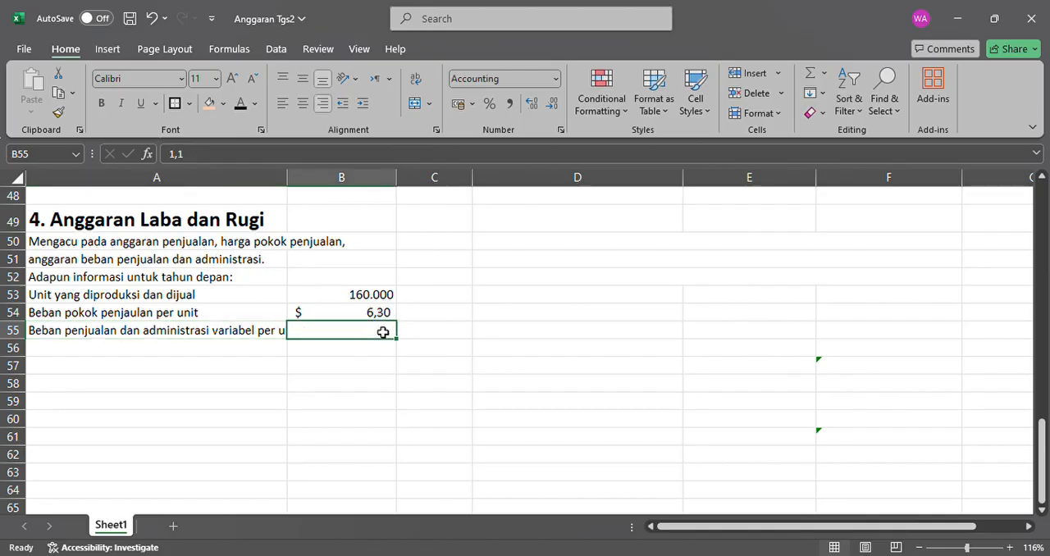
left_click(241, 104)
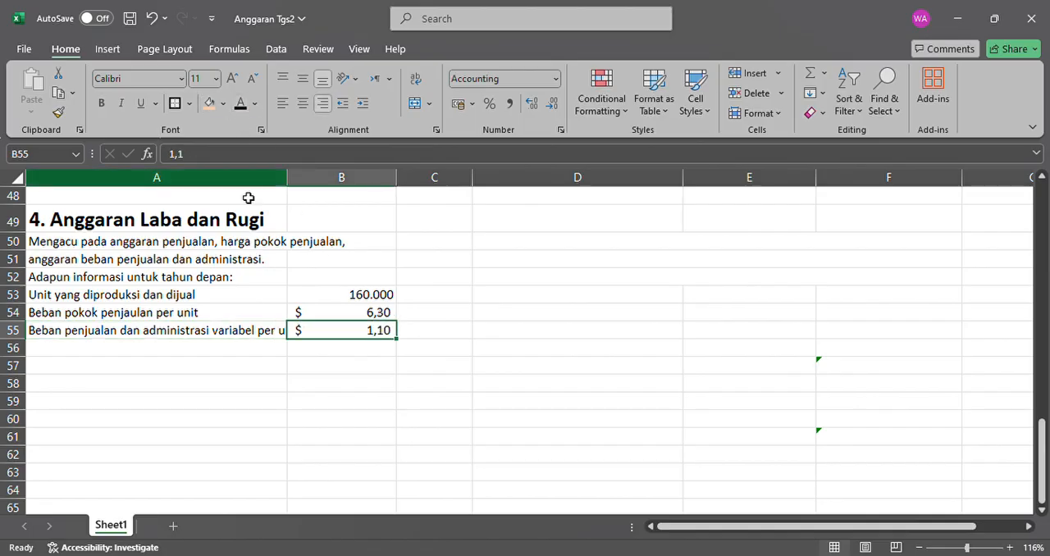
left_click(239, 351)
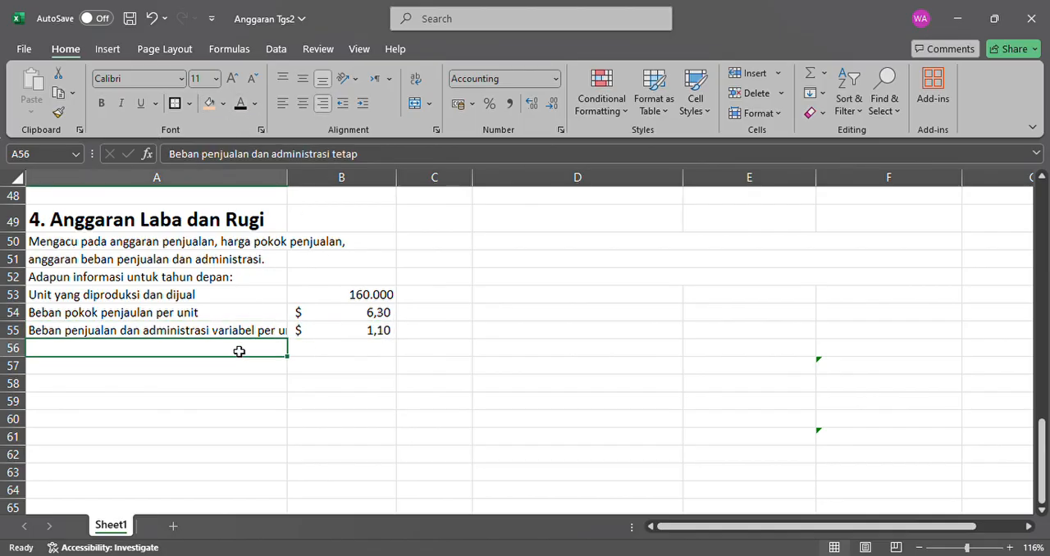
left_click(242, 105)
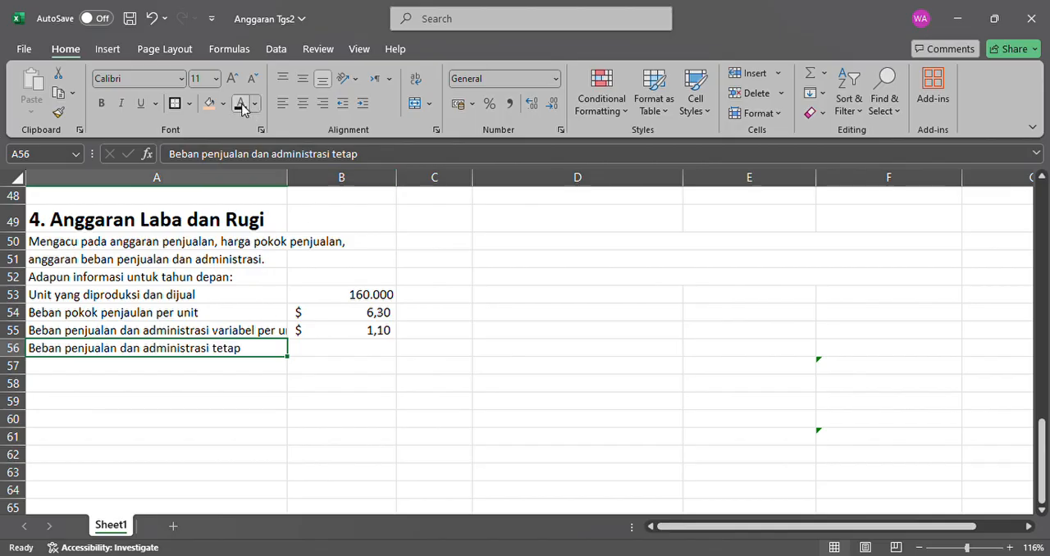
left_click(383, 353)
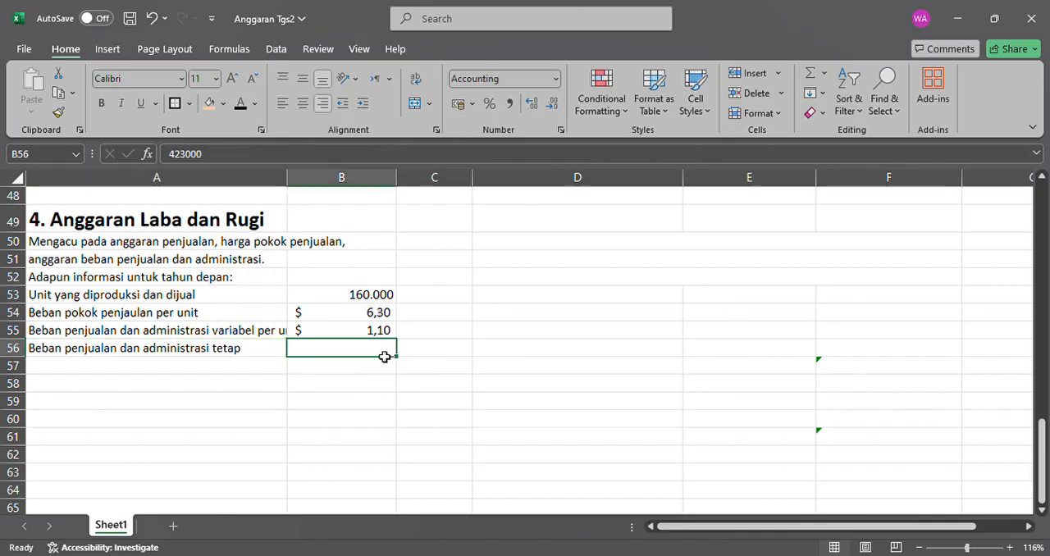
left_click(242, 106)
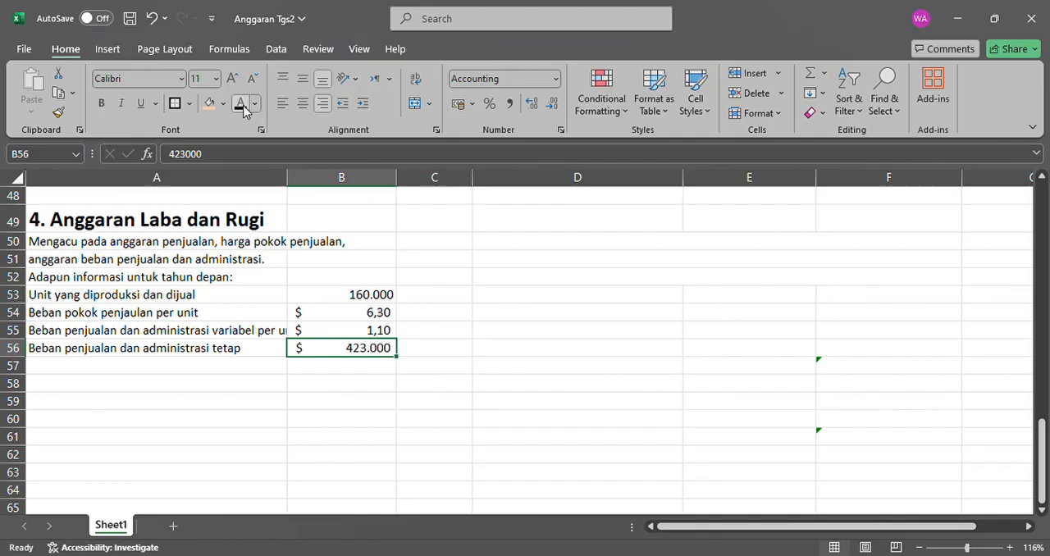
Make the "Tarif pajak" label in A57 and its tax rate in B57 black.
left_click(234, 367)
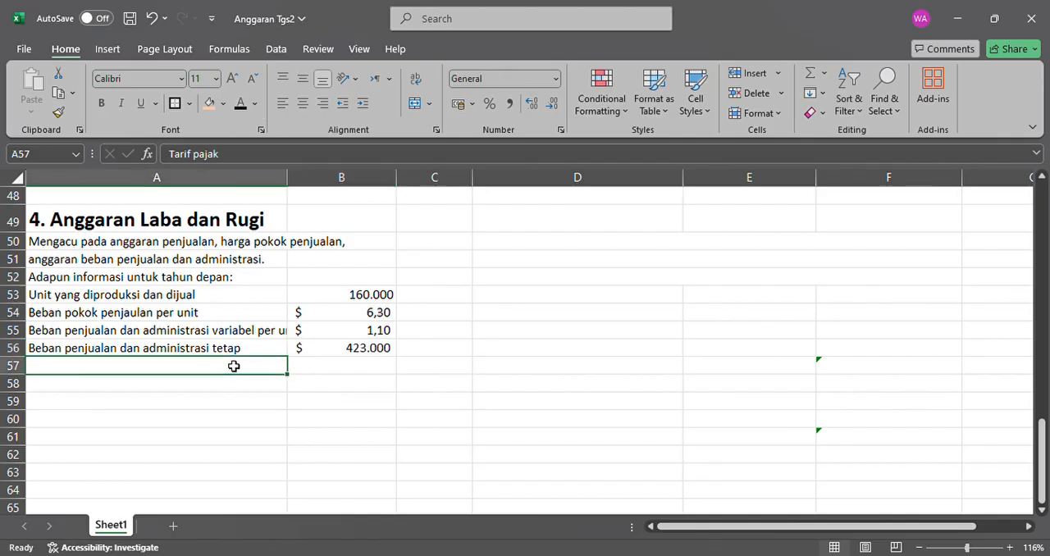
left_click(242, 106)
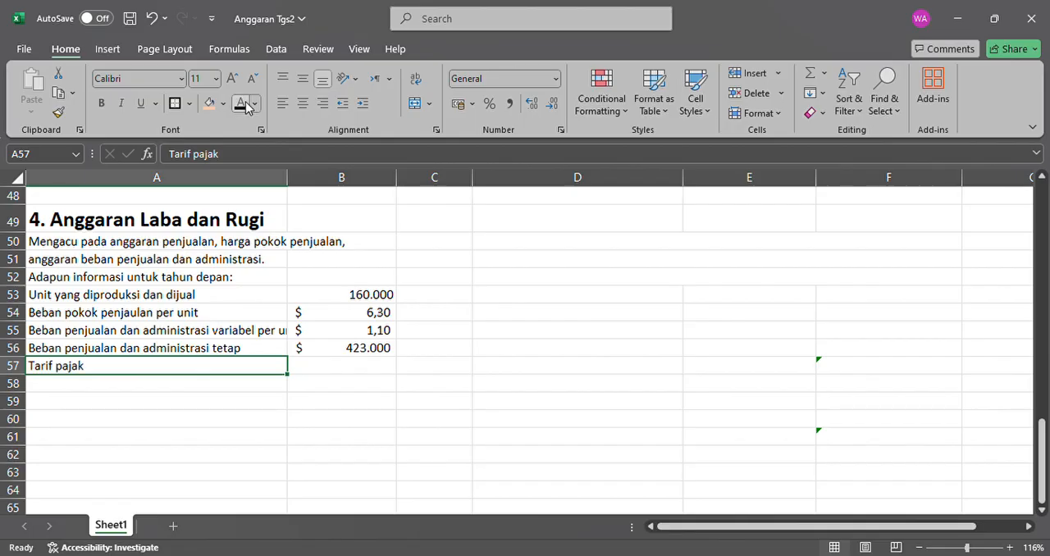
left_click(345, 371)
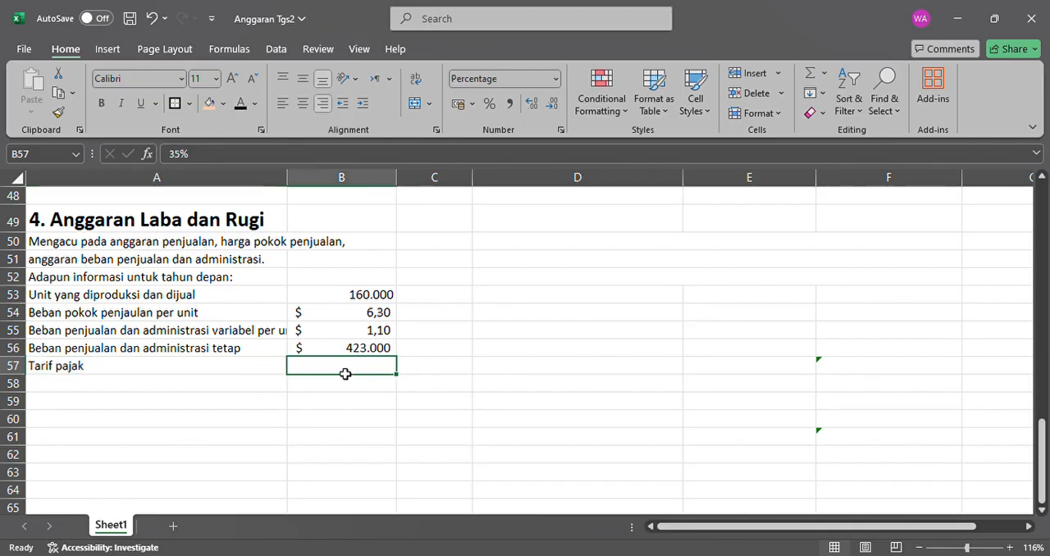
left_click(240, 104)
left_click(218, 389)
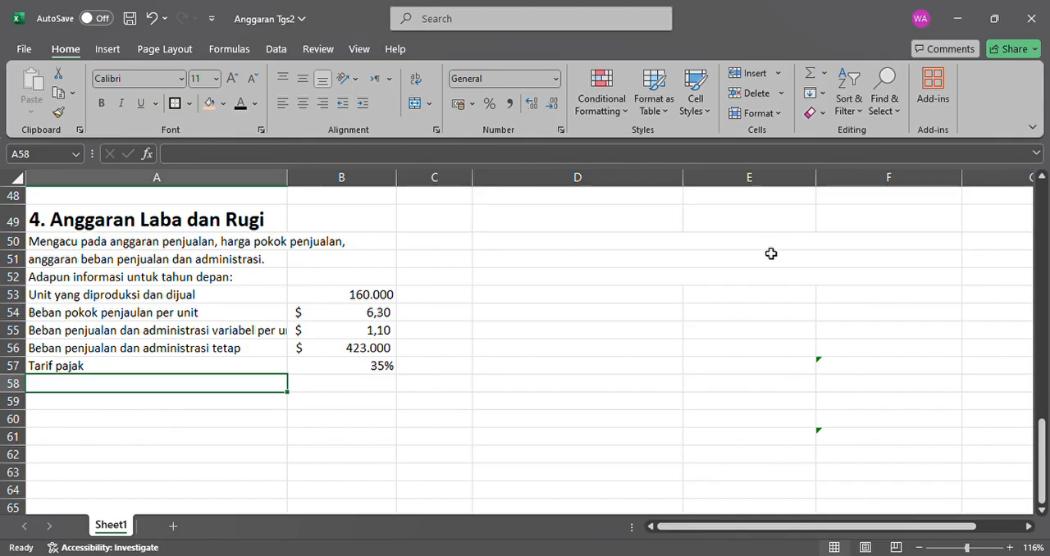
Make the three title rows of the profit and loss budget table in D50:F52 black.
left_click_drag(772, 250, 764, 282)
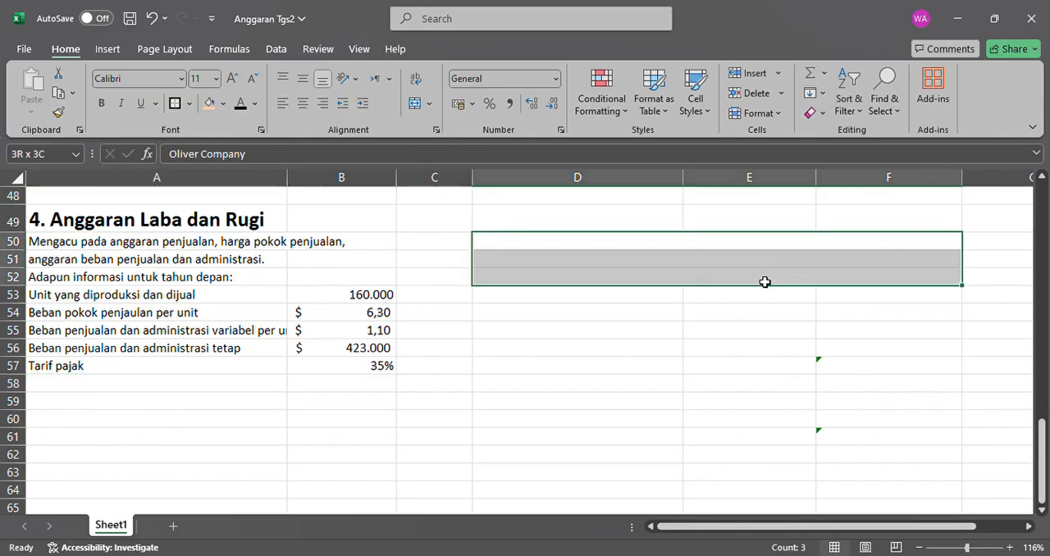
left_click(240, 103)
left_click(727, 259)
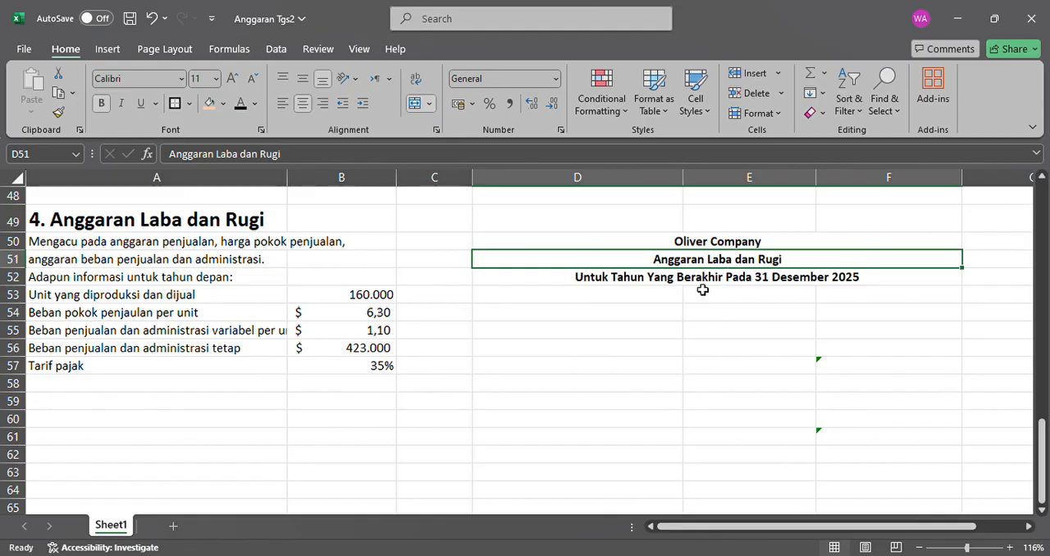
left_click(640, 279)
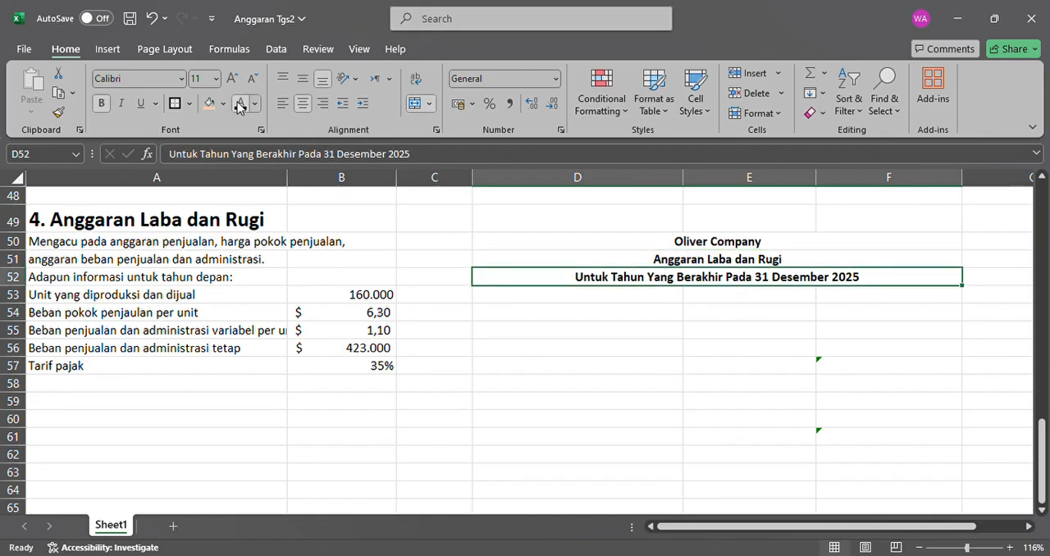
Make the "Penjualan" row label in D54 of the profit and loss budget black.
left_click(599, 300)
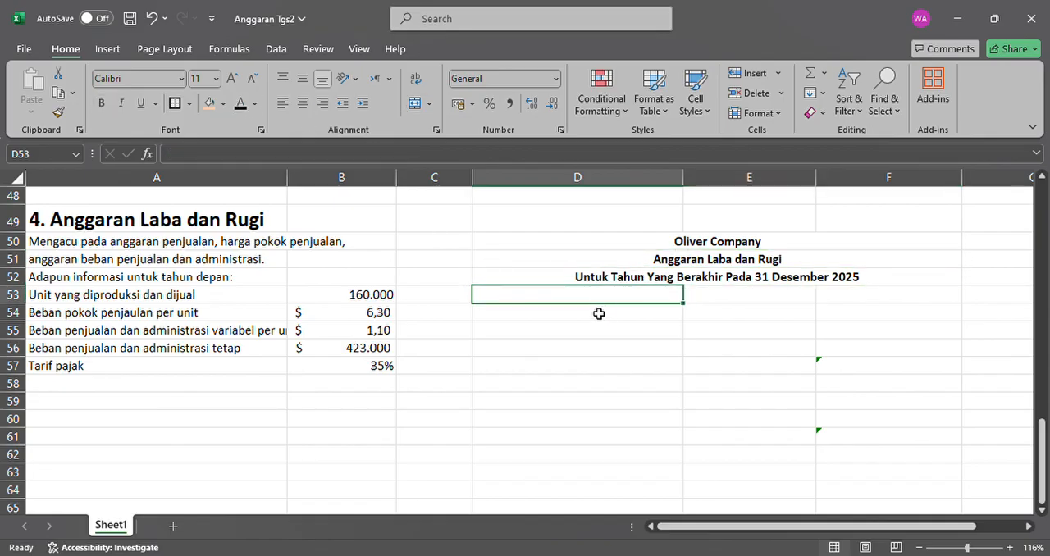
left_click(598, 312)
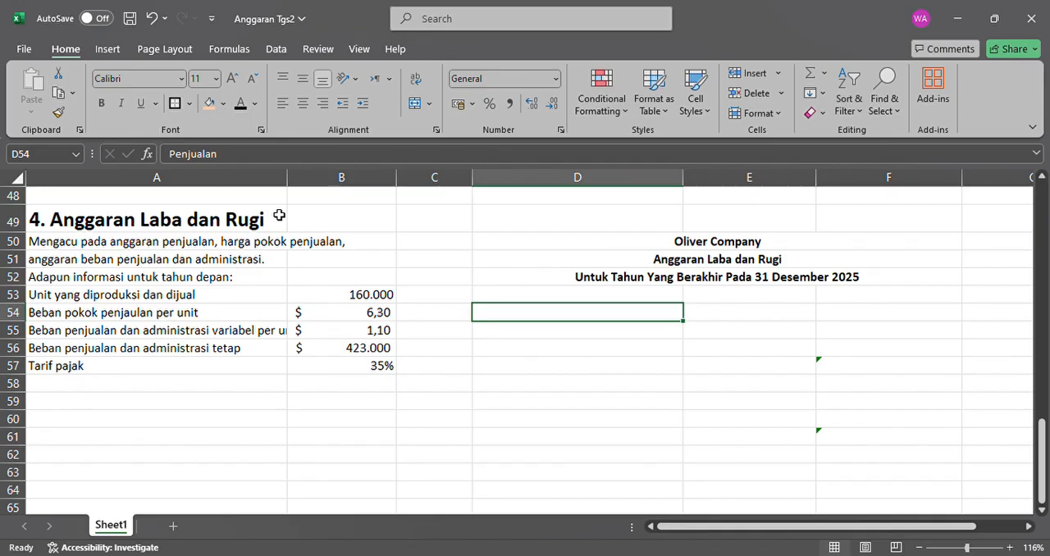
left_click(240, 103)
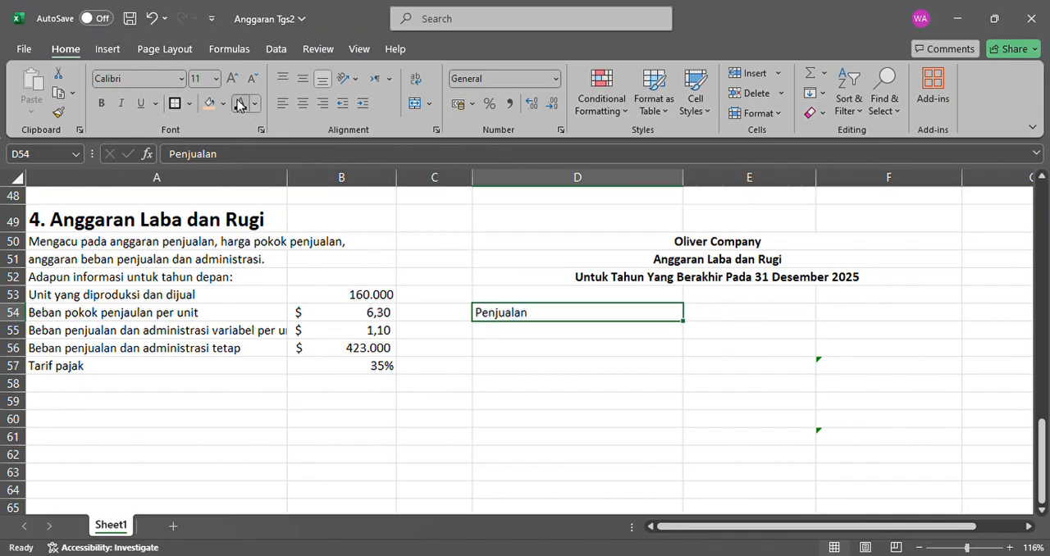
Make the "Catatan:" heading in A59 and the four lines of note text in A60:A63 black.
left_click(201, 408)
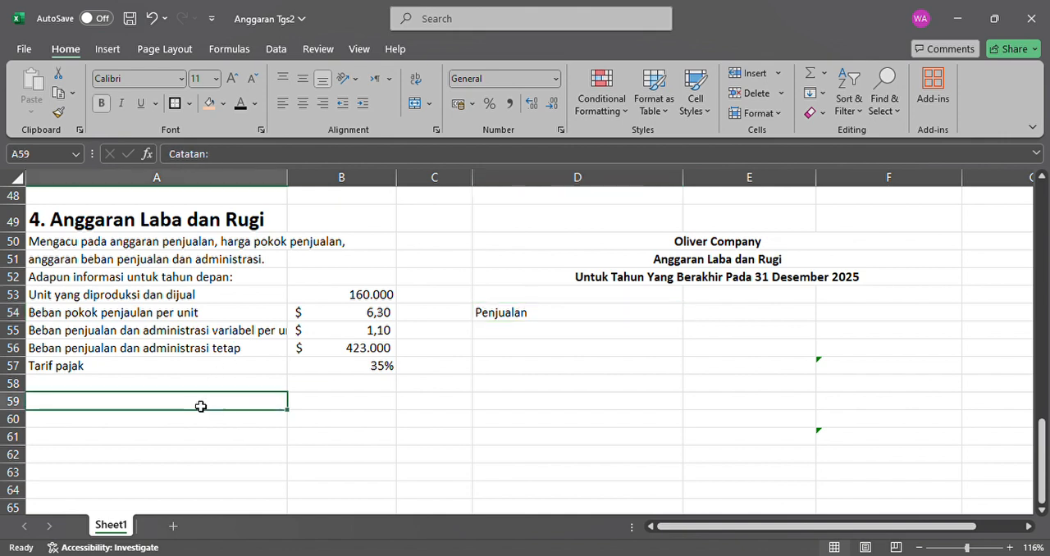
left_click(243, 108)
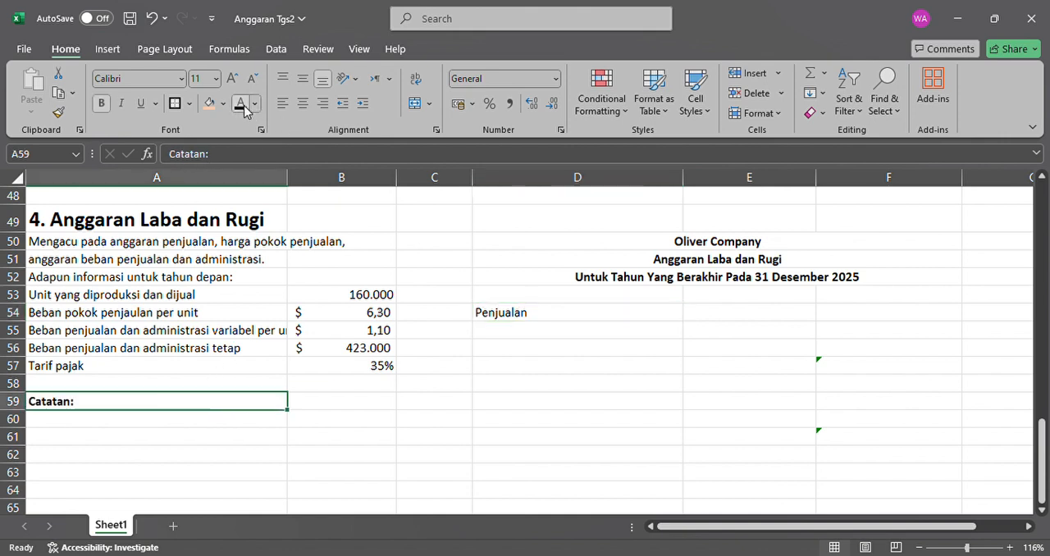
left_click_drag(166, 422, 165, 470)
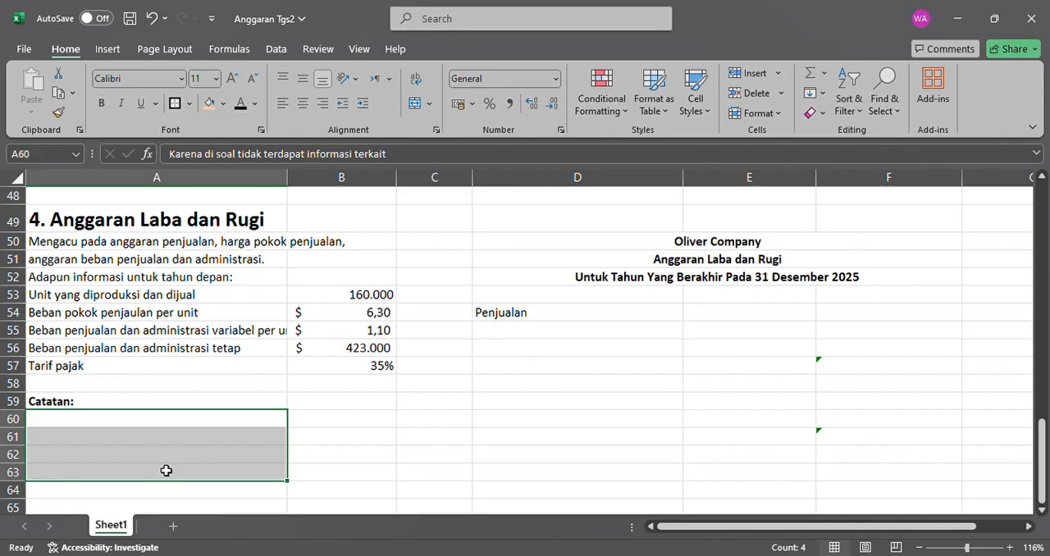
left_click(245, 109)
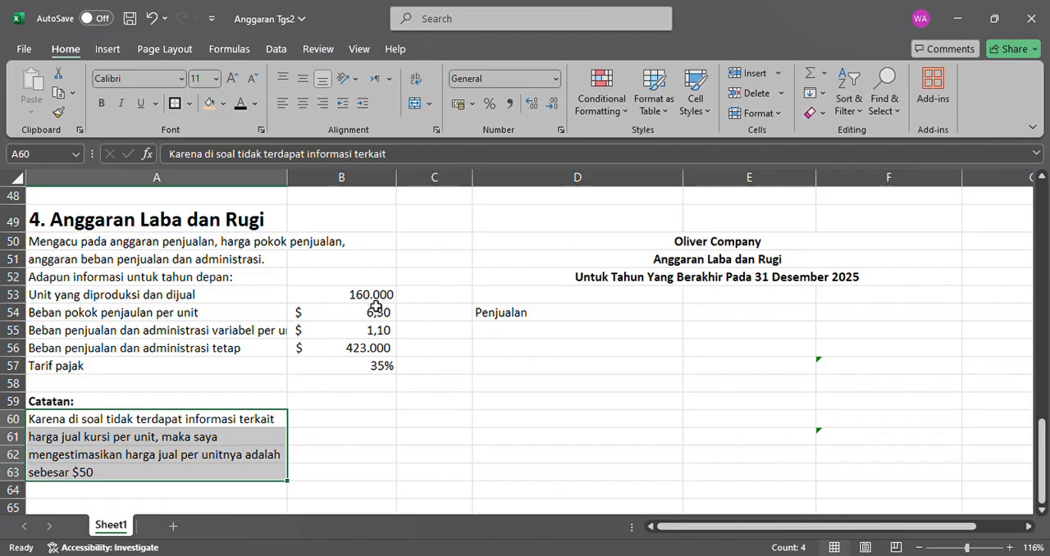
left_click(183, 435)
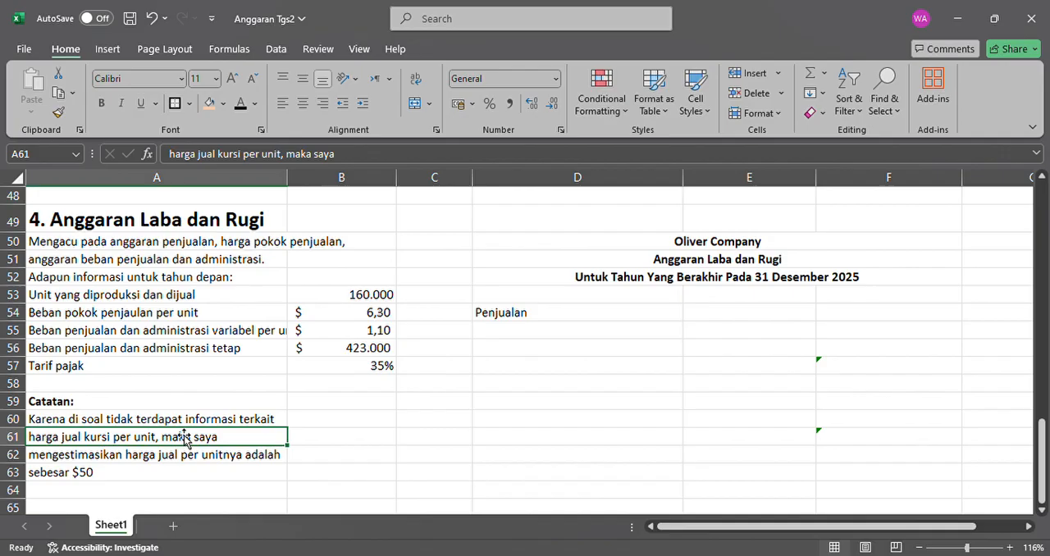
left_click(144, 421)
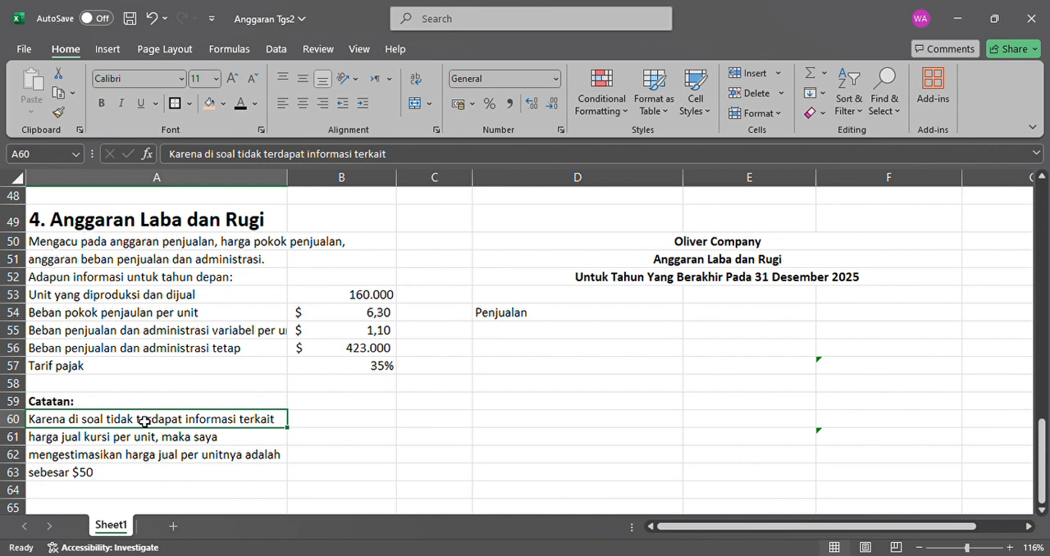
left_click(192, 475)
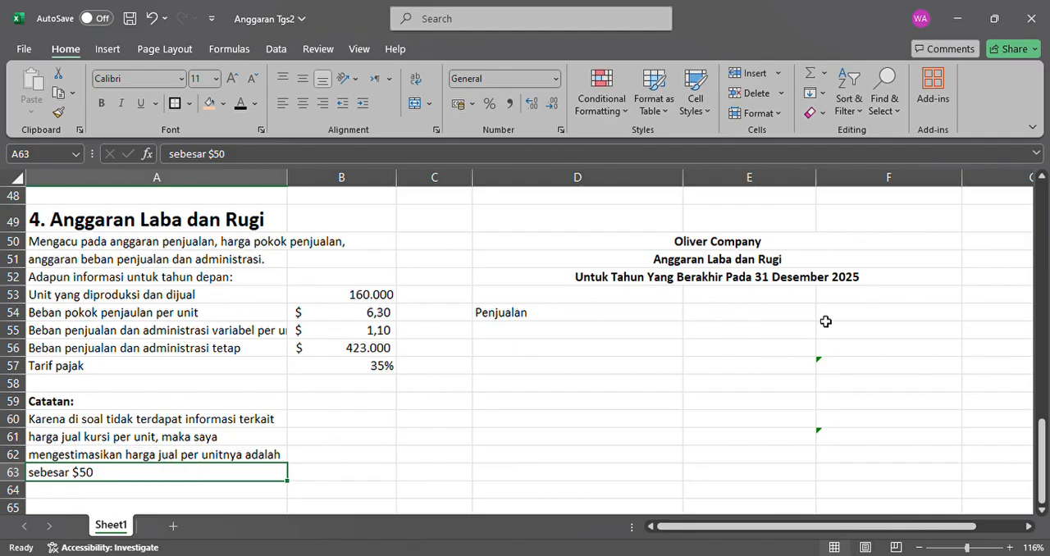
Make the sales amount in F54 of the profit and loss budget black.
left_click(845, 321)
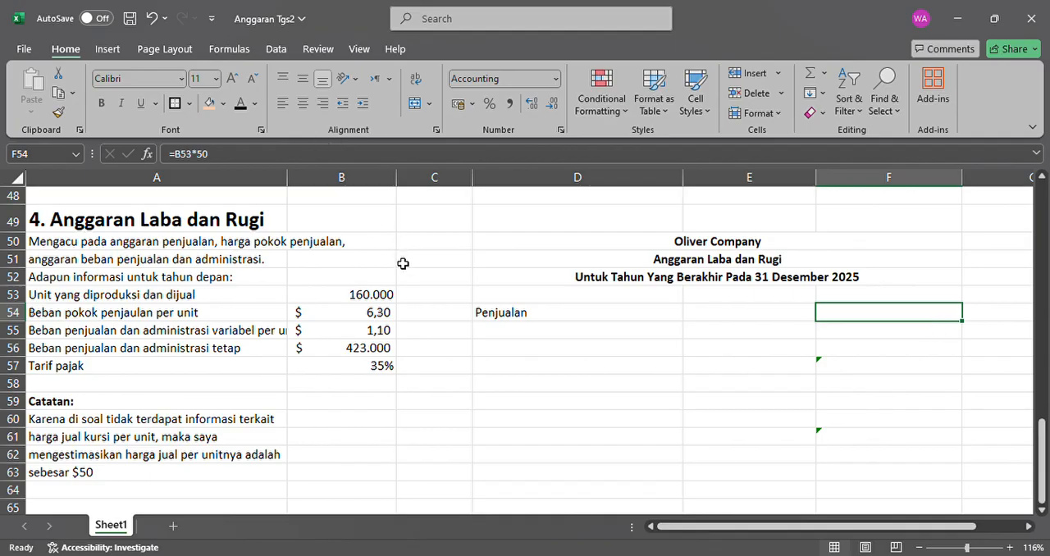
left_click(383, 311)
left_click(384, 297)
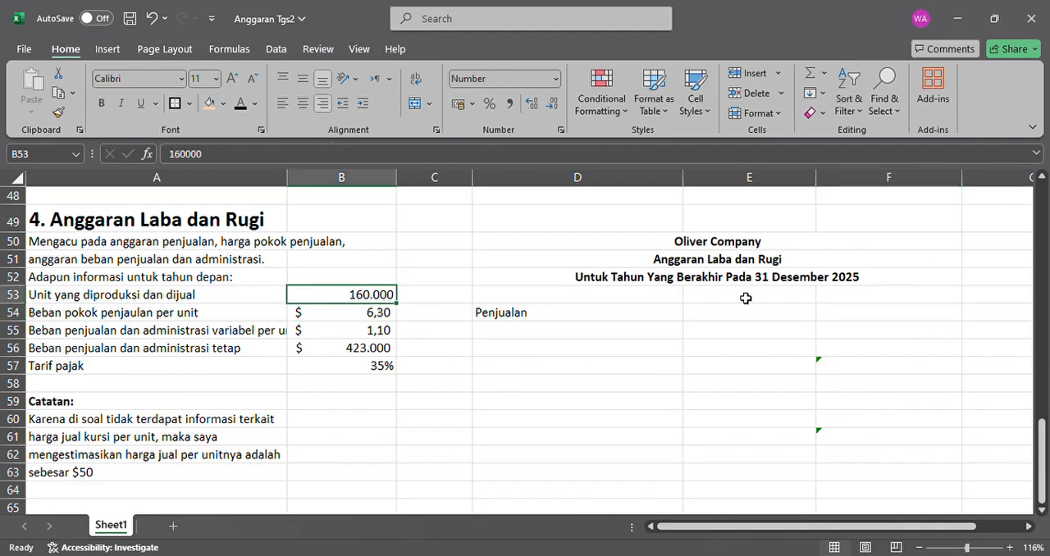
left_click(960, 318)
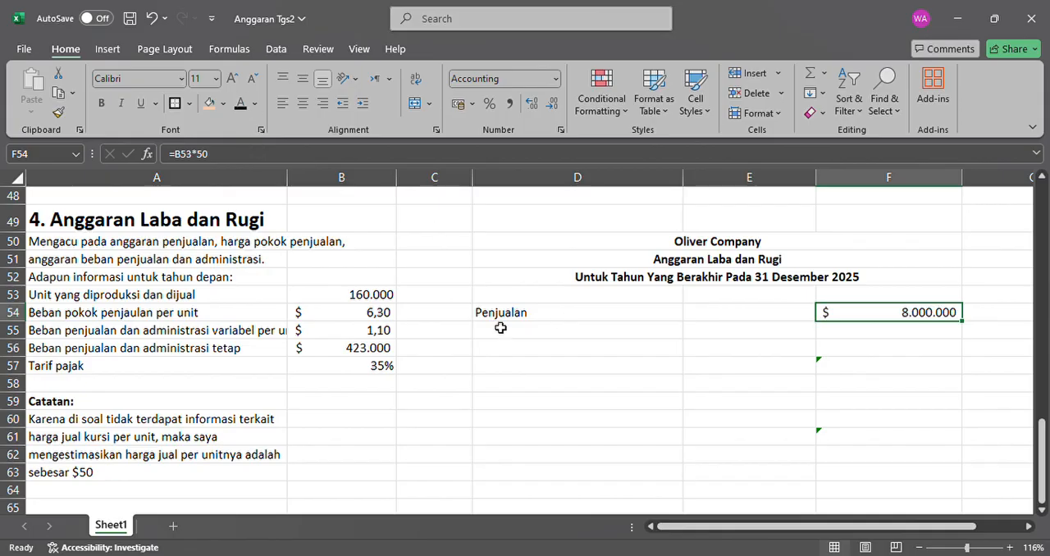
Make the "Dikurangi: harga pokok penjualan" row label in D55 of the profit and loss budget black.
left_click(185, 483)
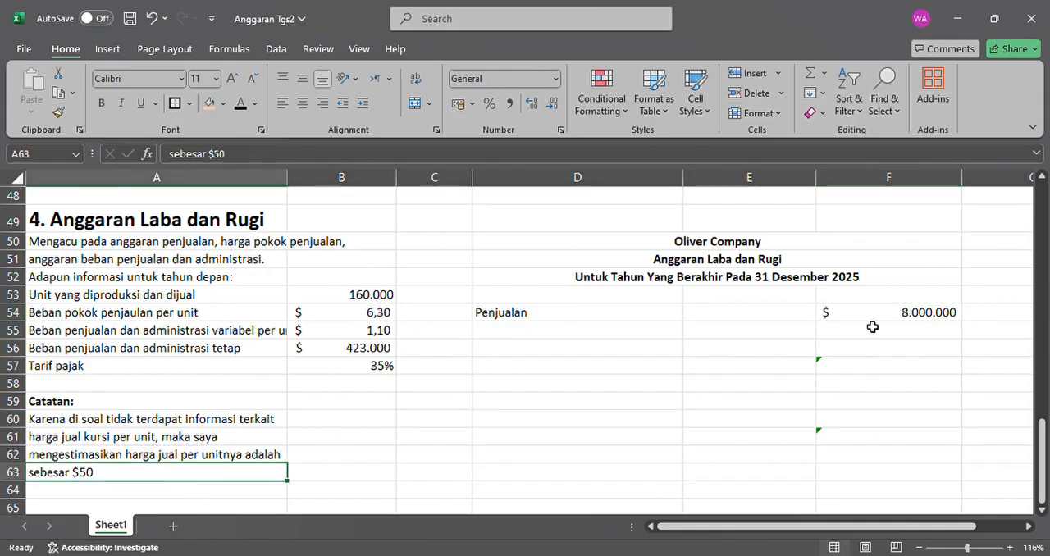
left_click(948, 317)
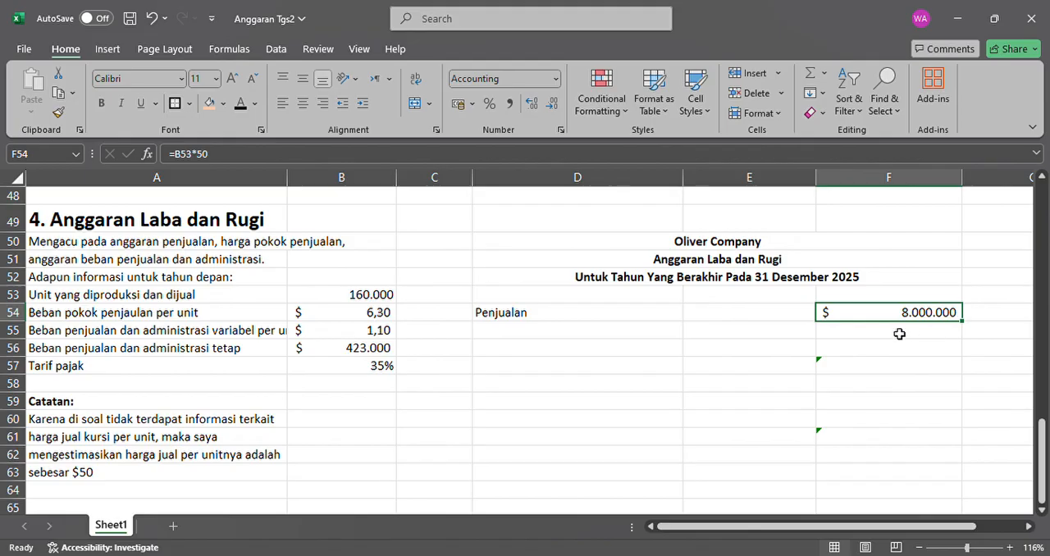
left_click(637, 339)
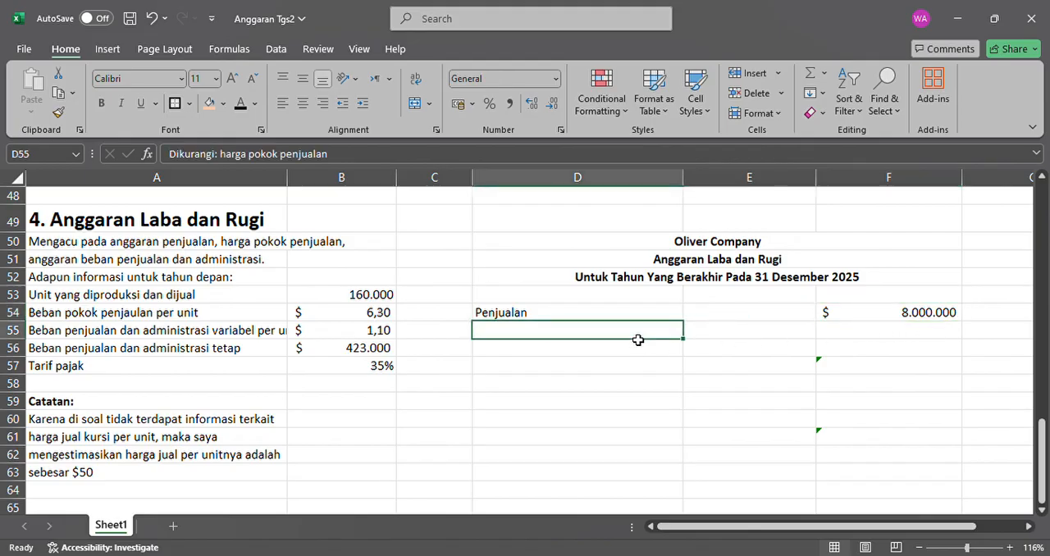
left_click(242, 111)
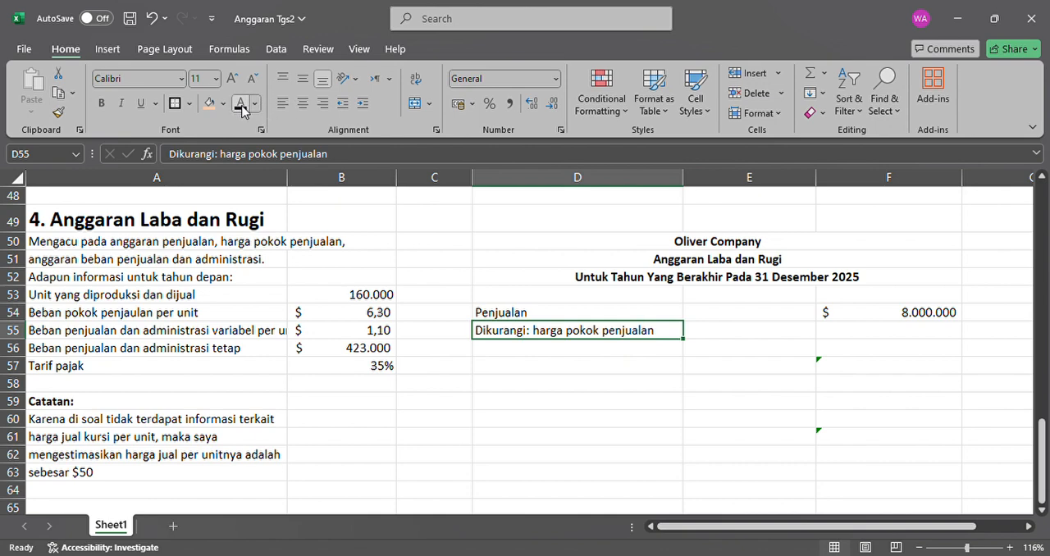
Make the cost of goods sold amount in F55 of the profit and loss budget black.
left_click(891, 330)
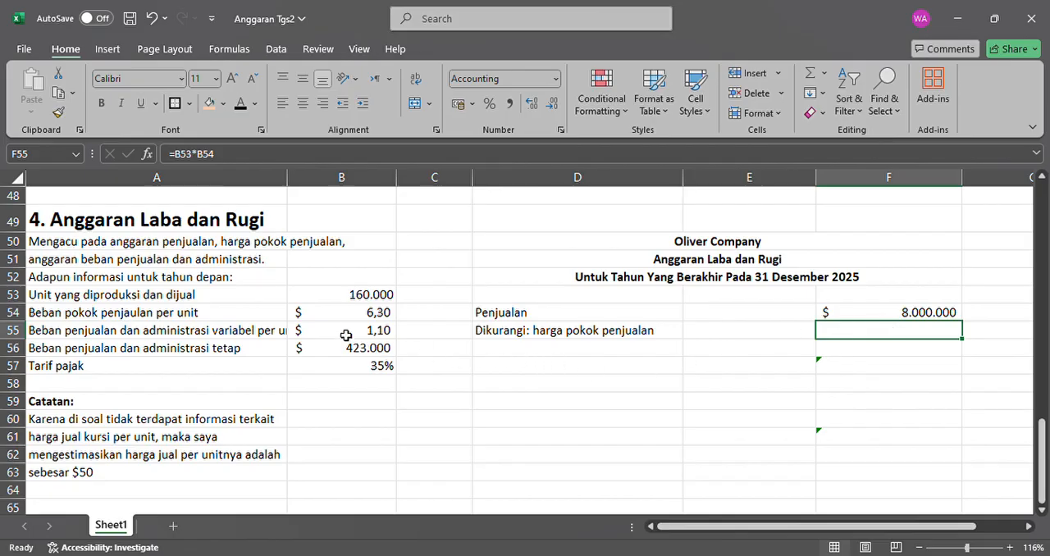
left_click(369, 304)
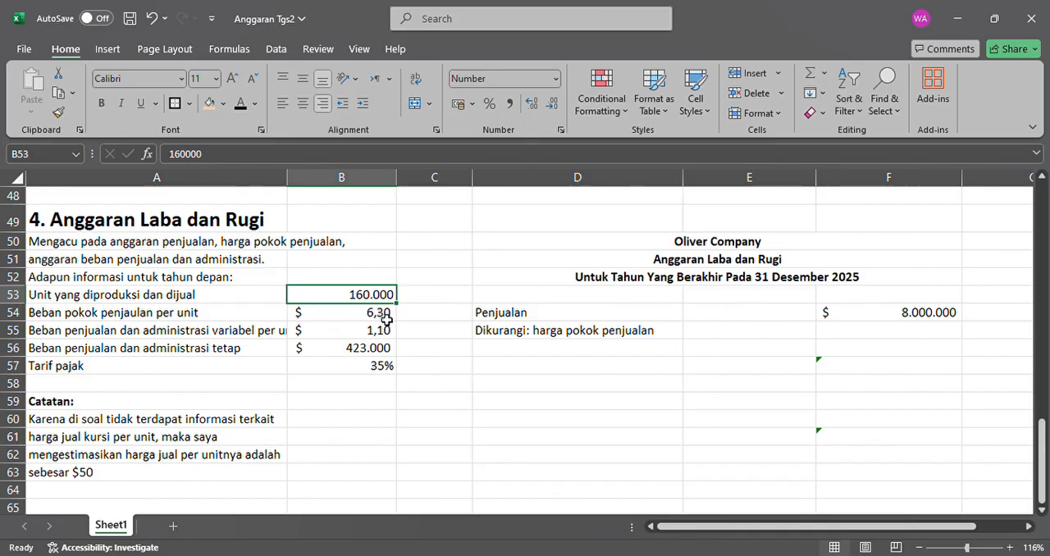
left_click(387, 317)
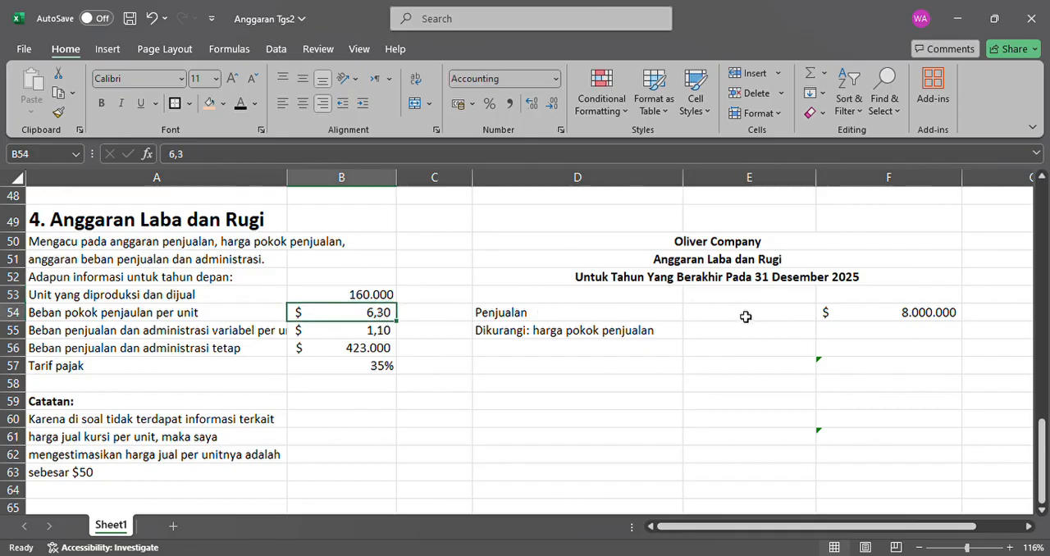
left_click(899, 339)
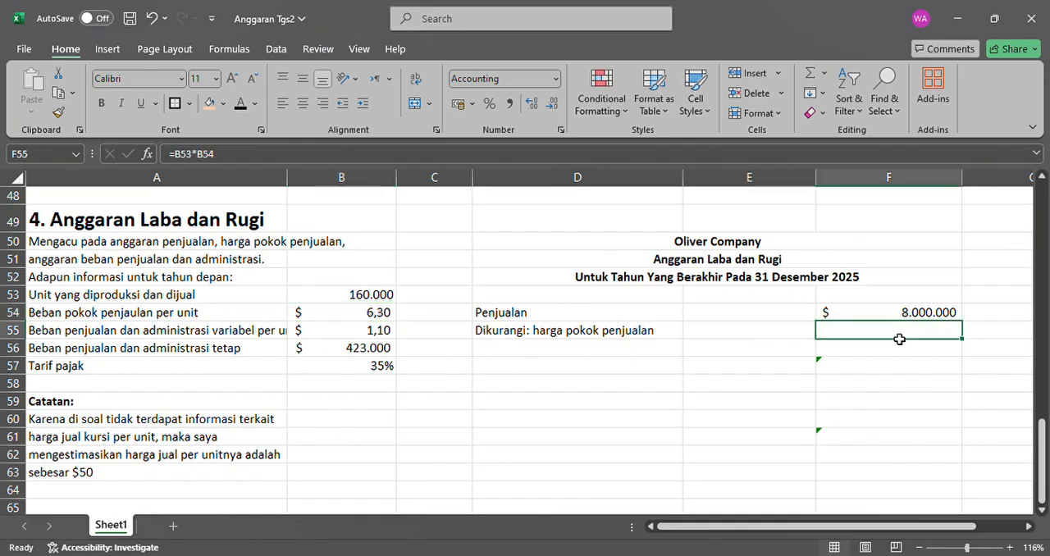
left_click(239, 105)
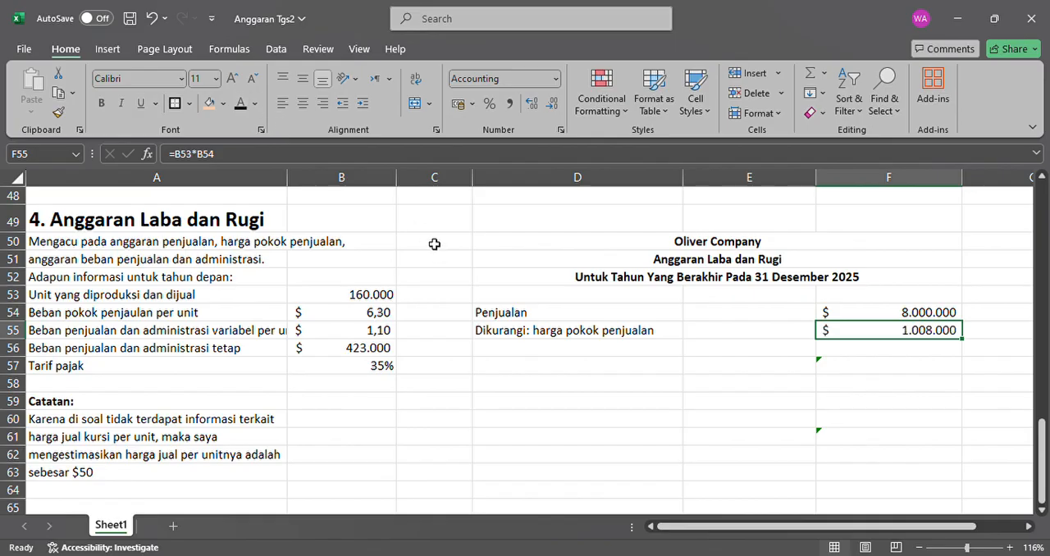
Make the "Laba bruto" row label in D56 of the profit and loss budget black.
left_click(596, 350)
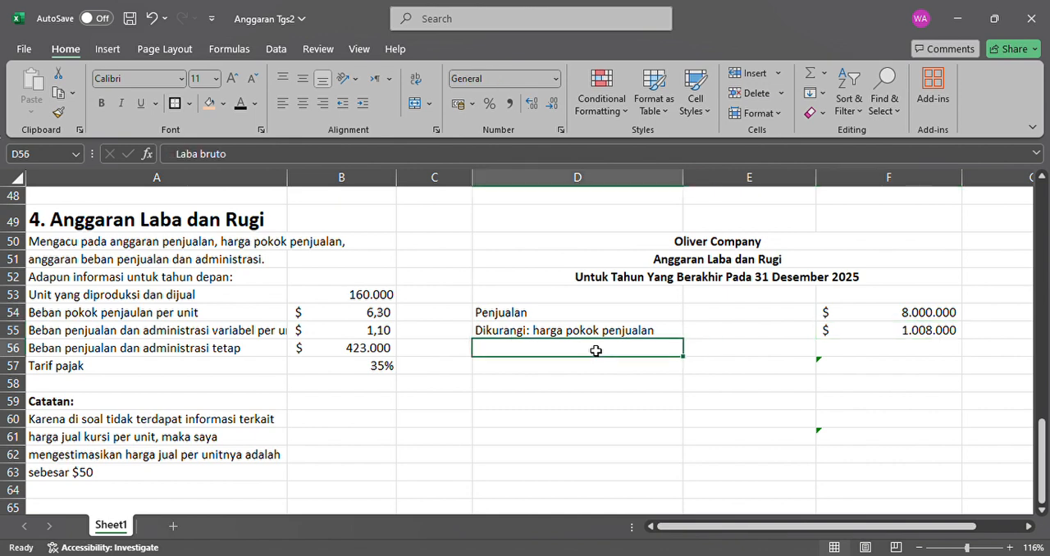
left_click(240, 104)
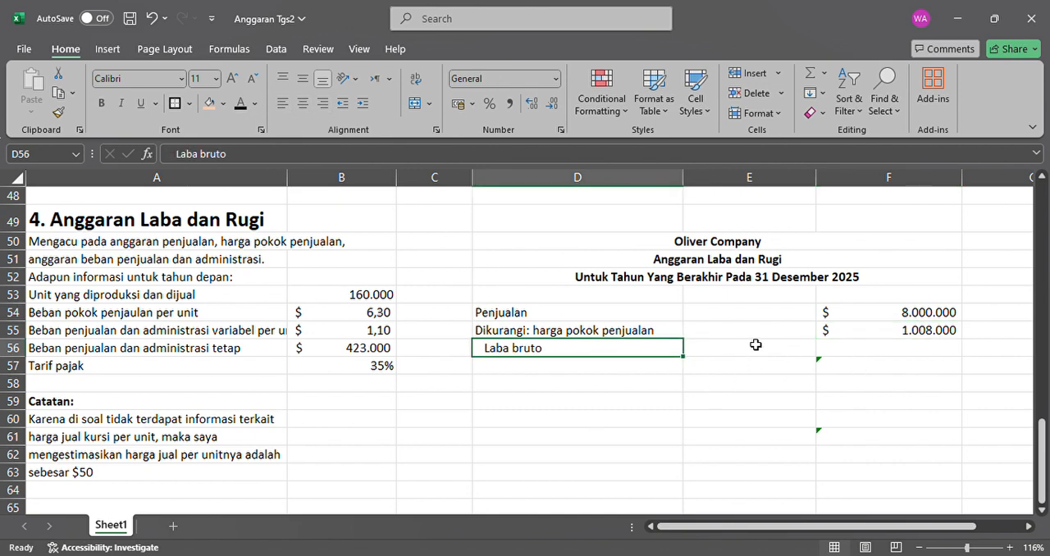
Add a bottom border under the cost of goods sold amount in F55 and make the gross profit amount in F56 black.
left_click(834, 355)
left_click(861, 338)
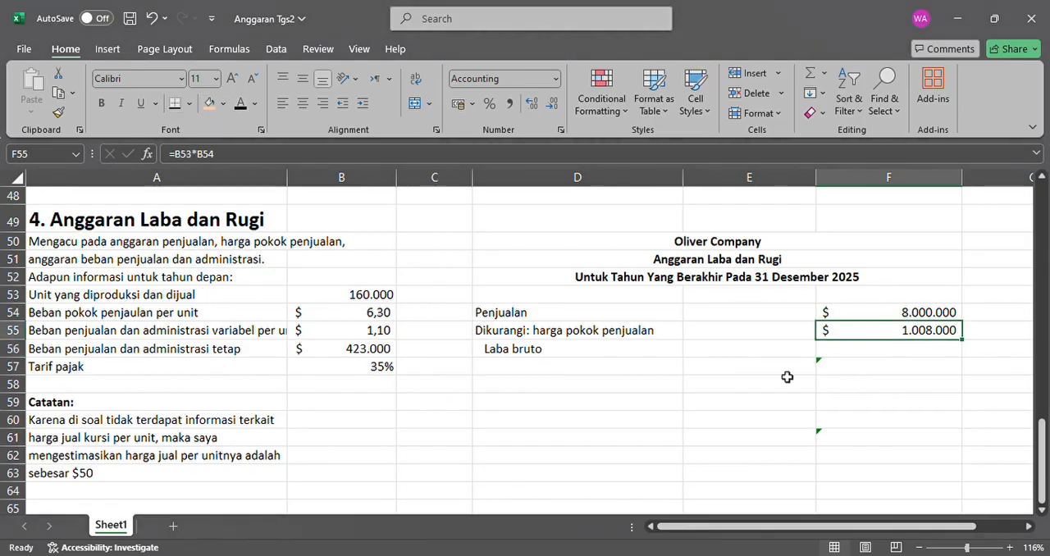
left_click(857, 352)
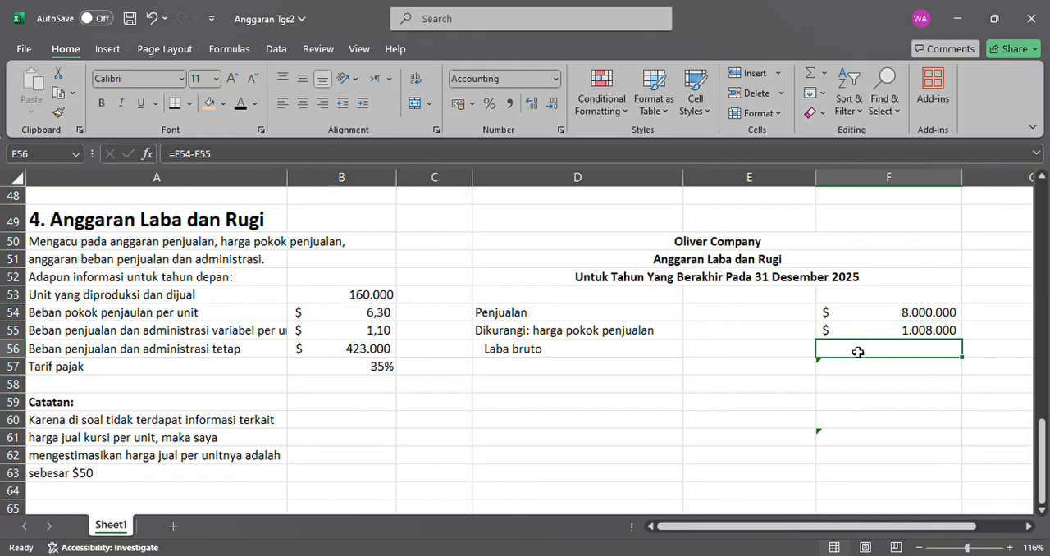
left_click(237, 107)
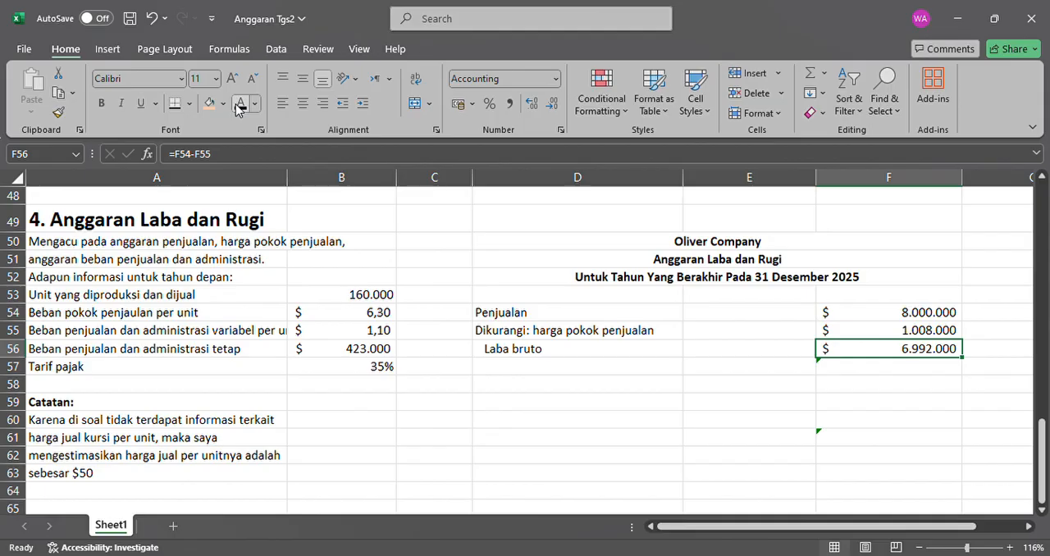
left_click(893, 319)
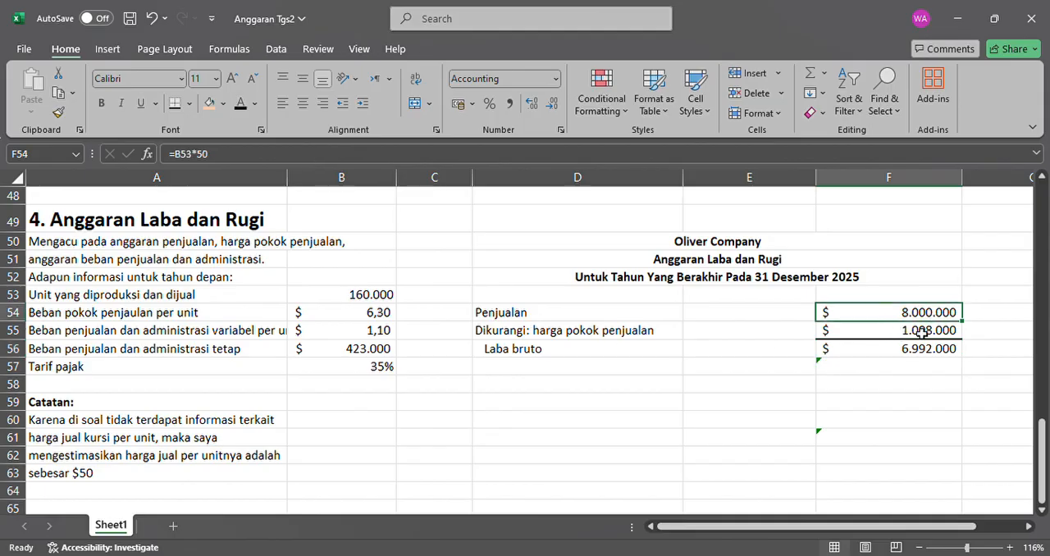
left_click(921, 333)
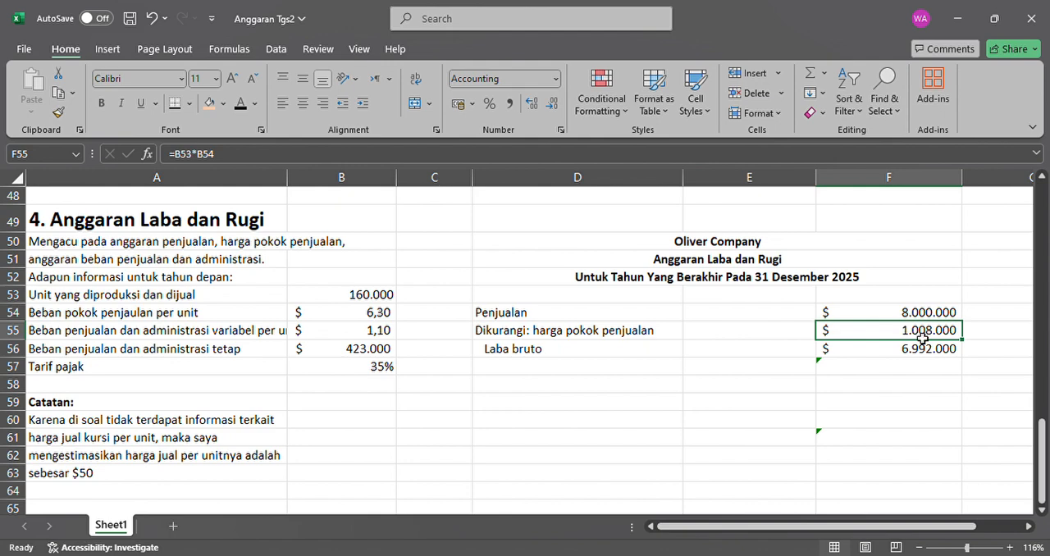
left_click(933, 366)
left_click(936, 336)
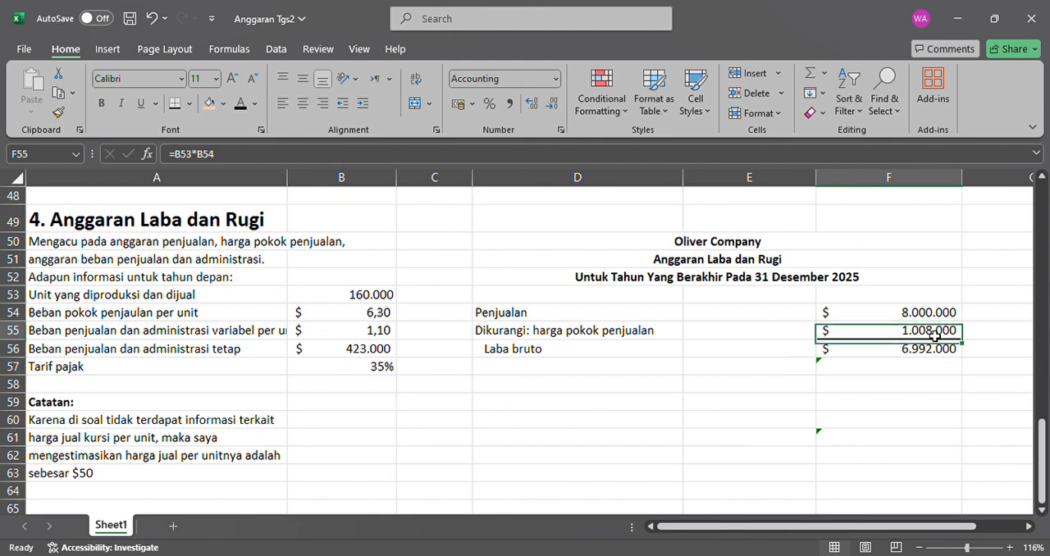
left_click(917, 356)
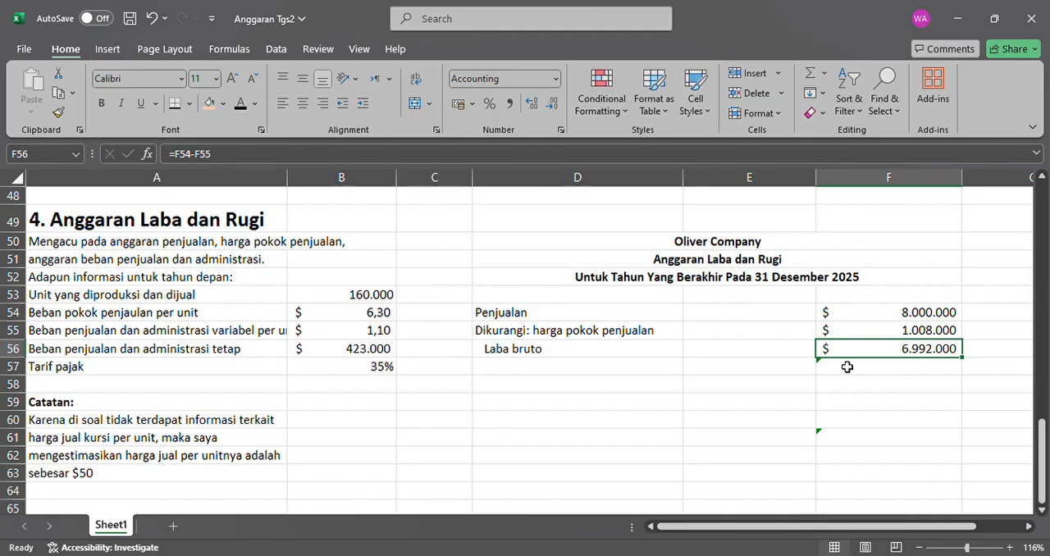
Make the "Dikurangi: beban penjualan dan Adm" label in D57 black and widen column A to fit the variable expense label in A55.
left_click(516, 367)
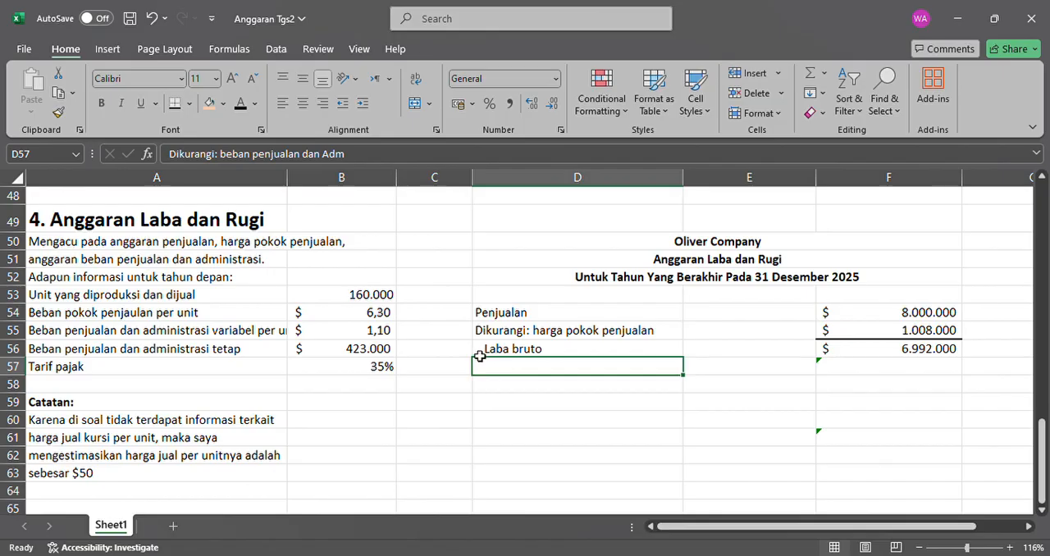
left_click(240, 105)
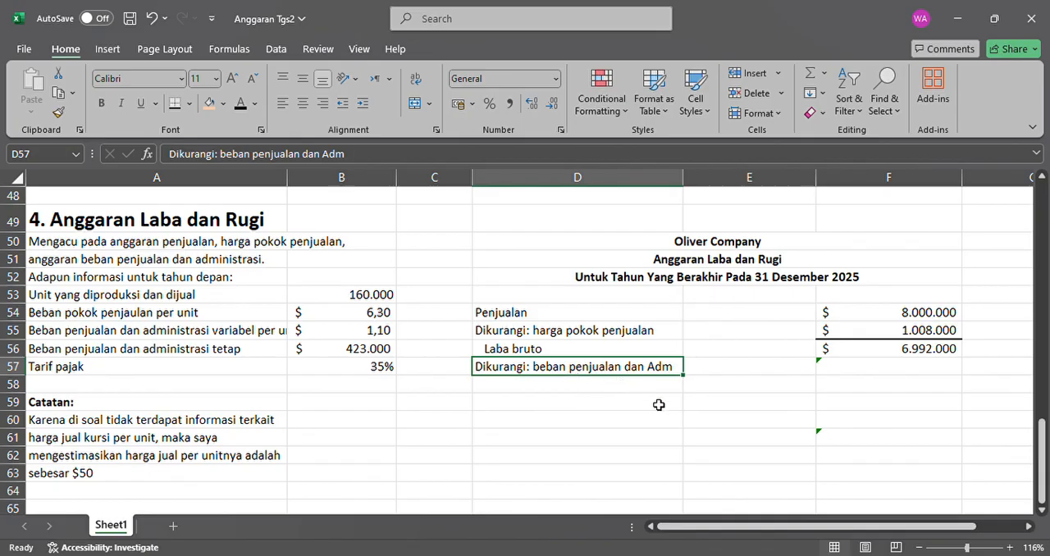
left_click(872, 374)
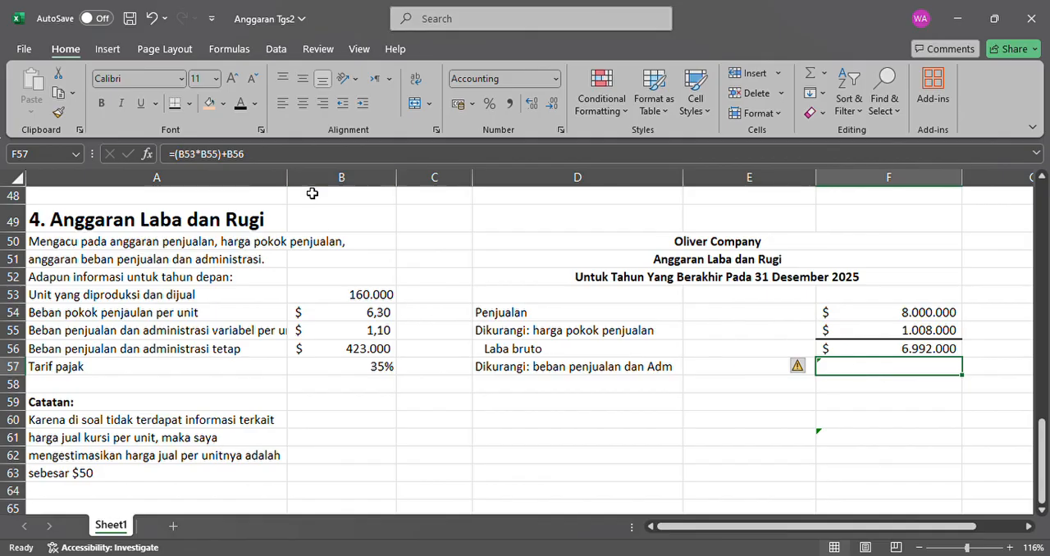
left_click_drag(288, 188, 324, 189)
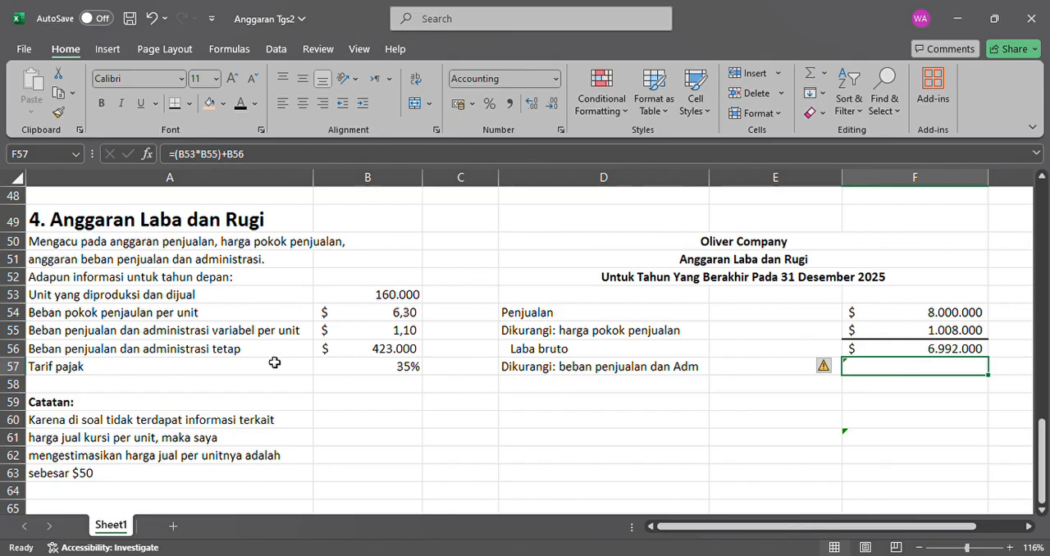
Calculate the total variable selling and administrative expense in C55 with the formula =B53*B55.
left_click(409, 336)
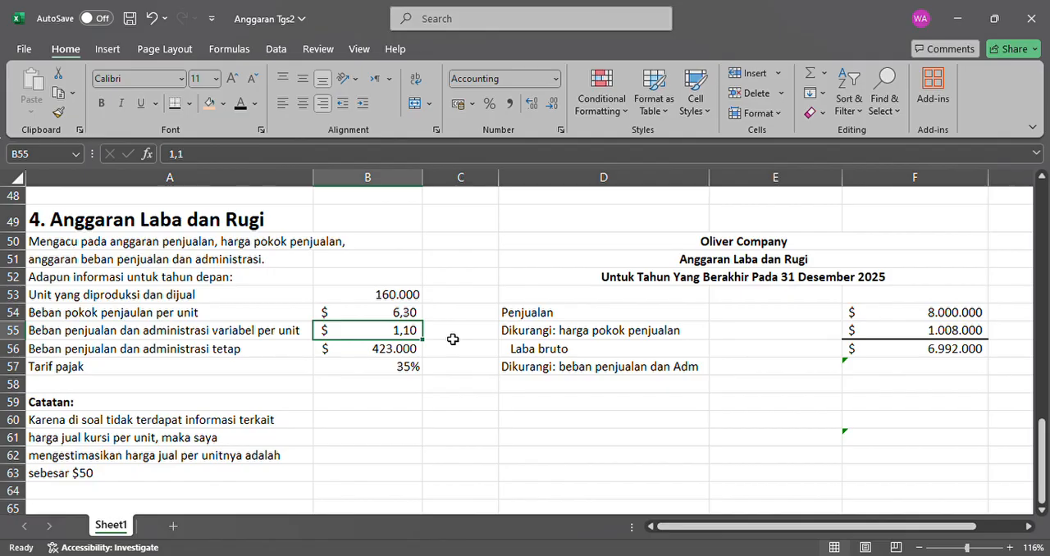
left_click(453, 338)
type("=")
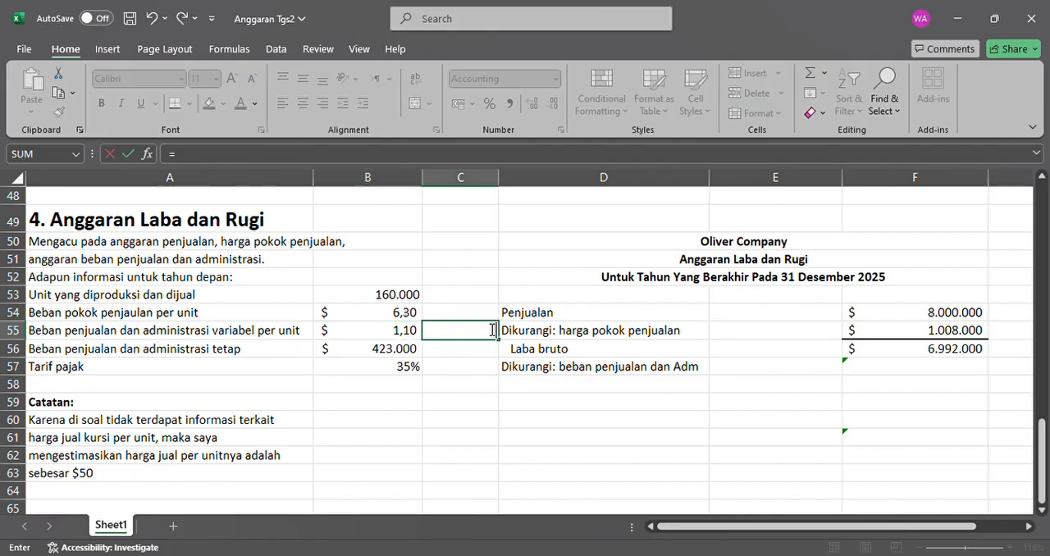
key("BackSpace")
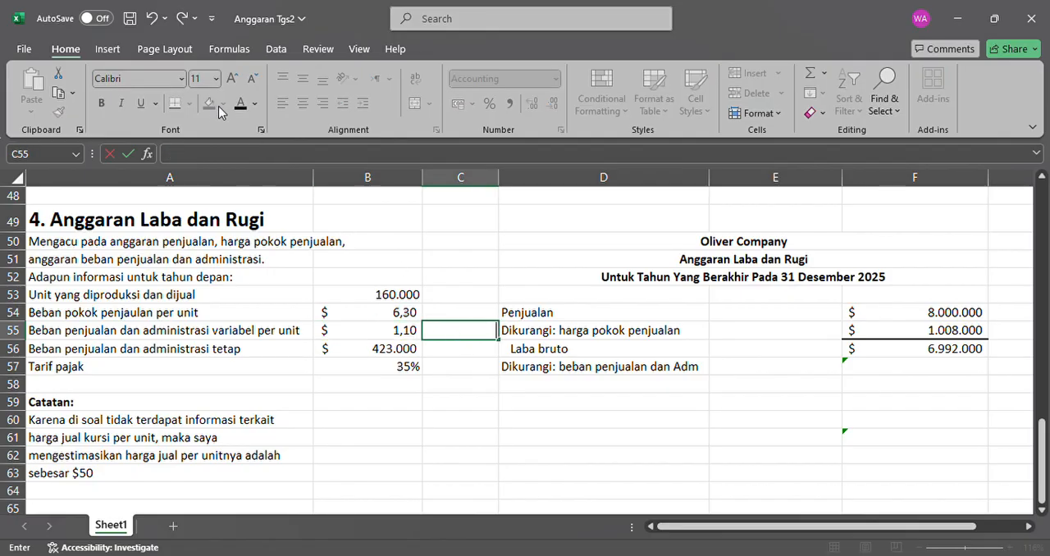
type("=")
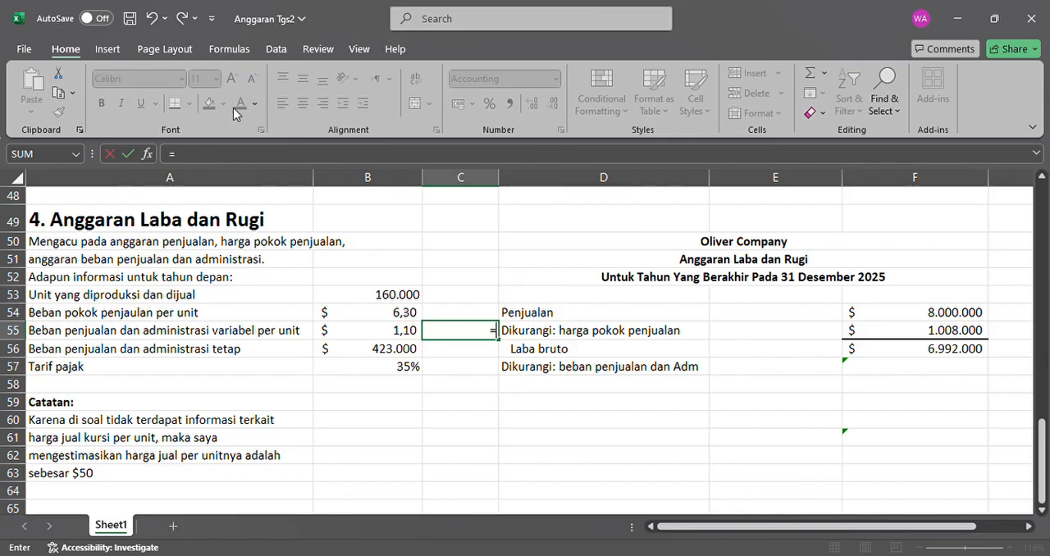
left_click(417, 302)
type("*")
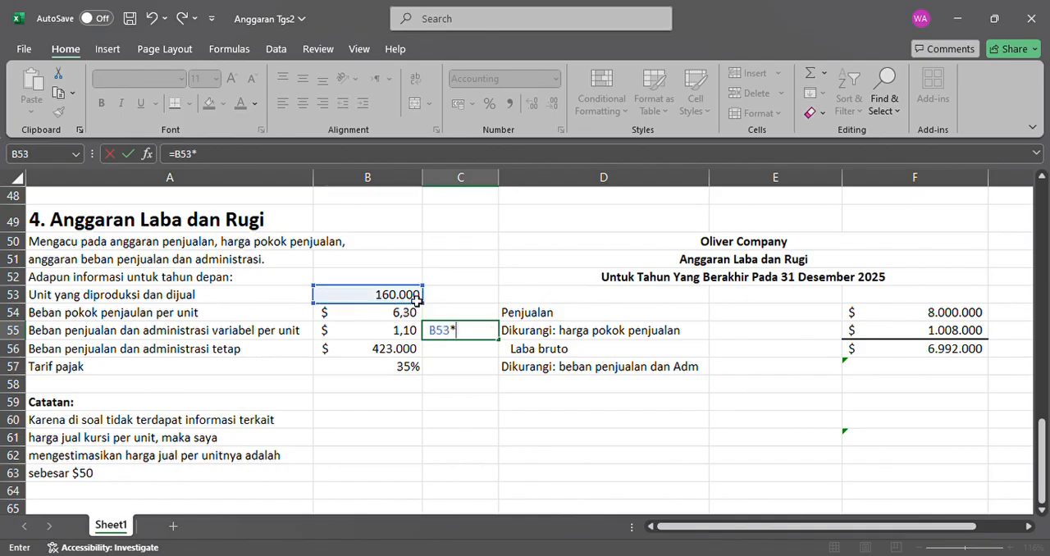
left_click(398, 334)
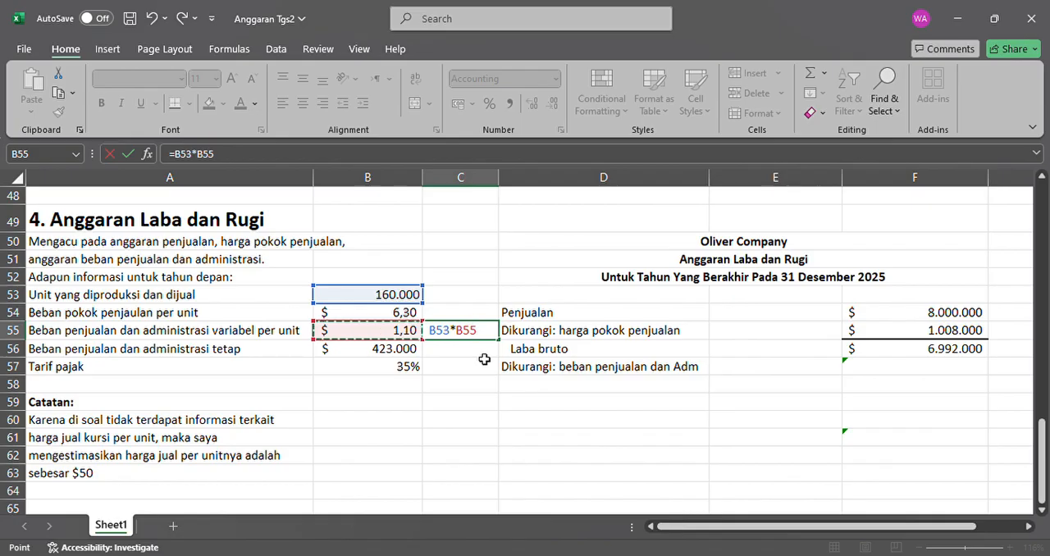
key("Return")
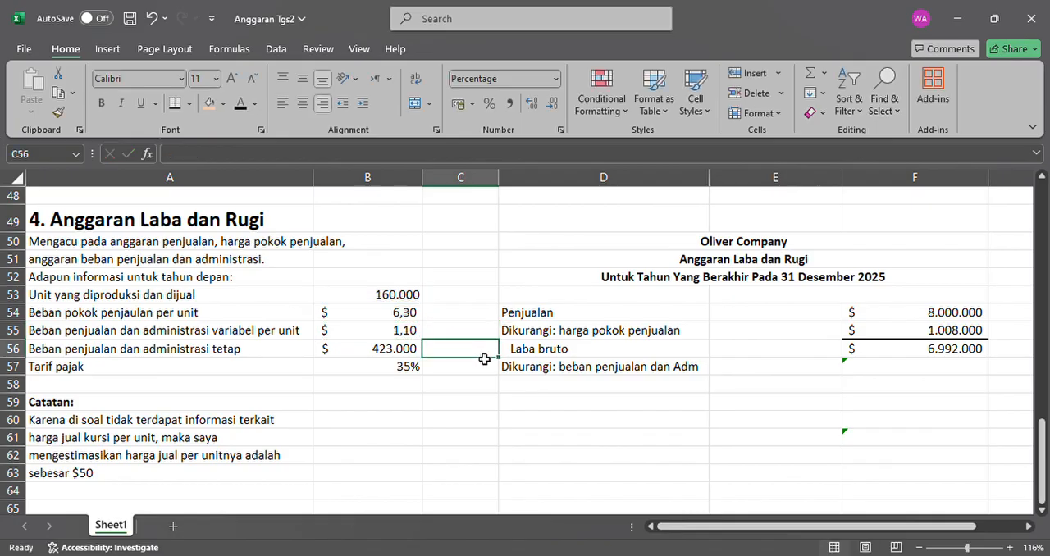
Make the total variable expense amount in C55 black.
left_click(484, 333)
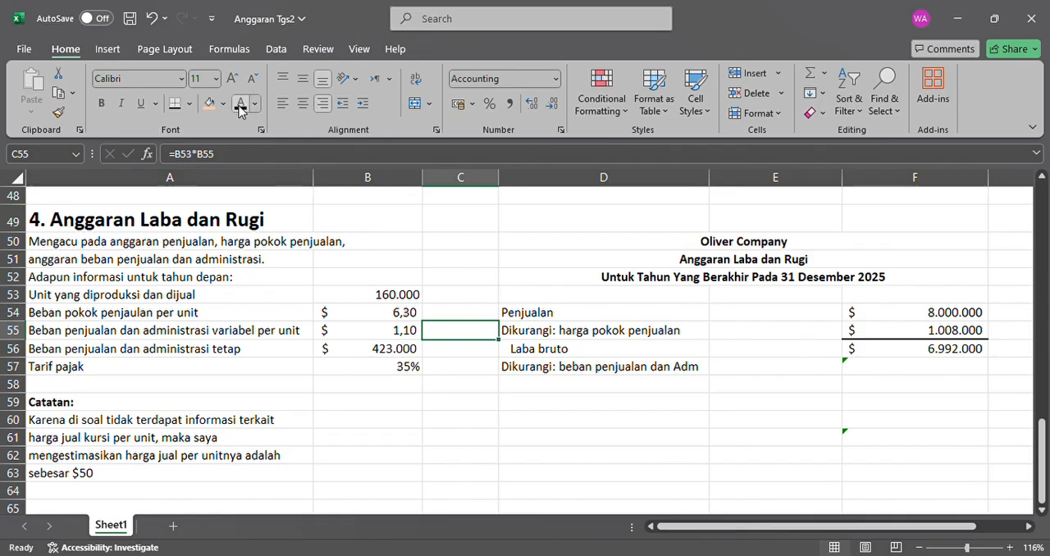
left_click(239, 105)
left_click(490, 350)
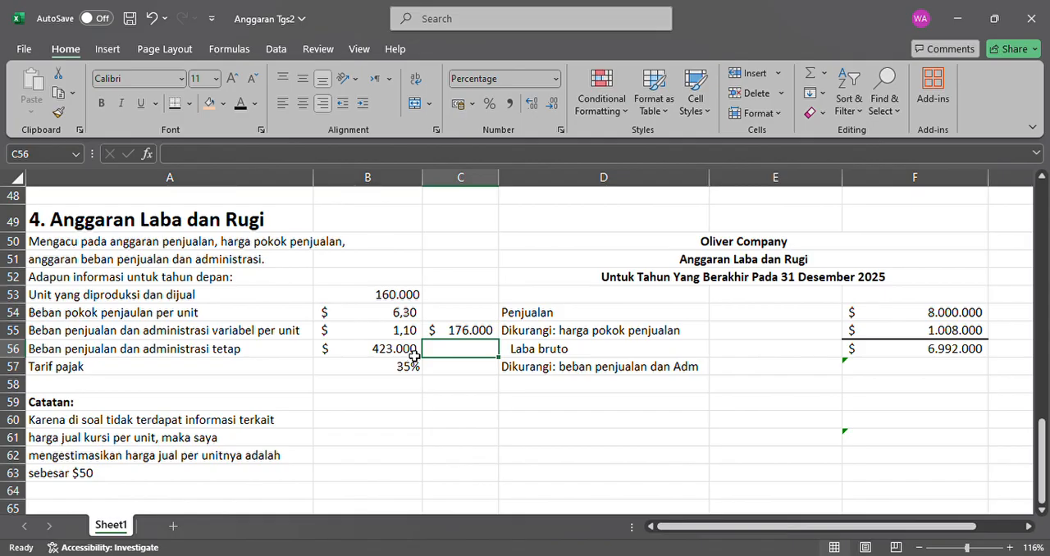
left_click(473, 331)
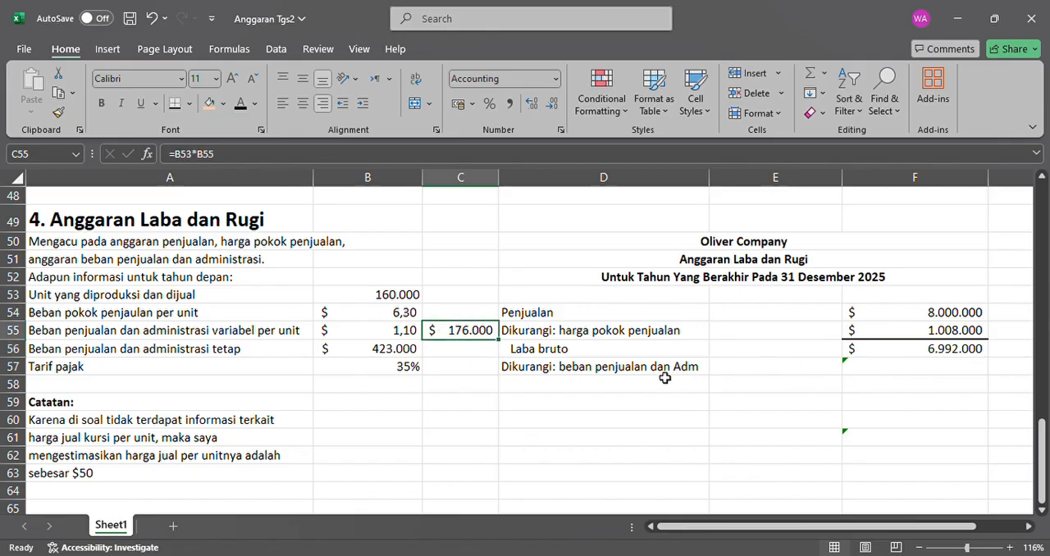
Calculate the total selling and administrative expense in F57 with the formula =C55+B56.
left_click(943, 369)
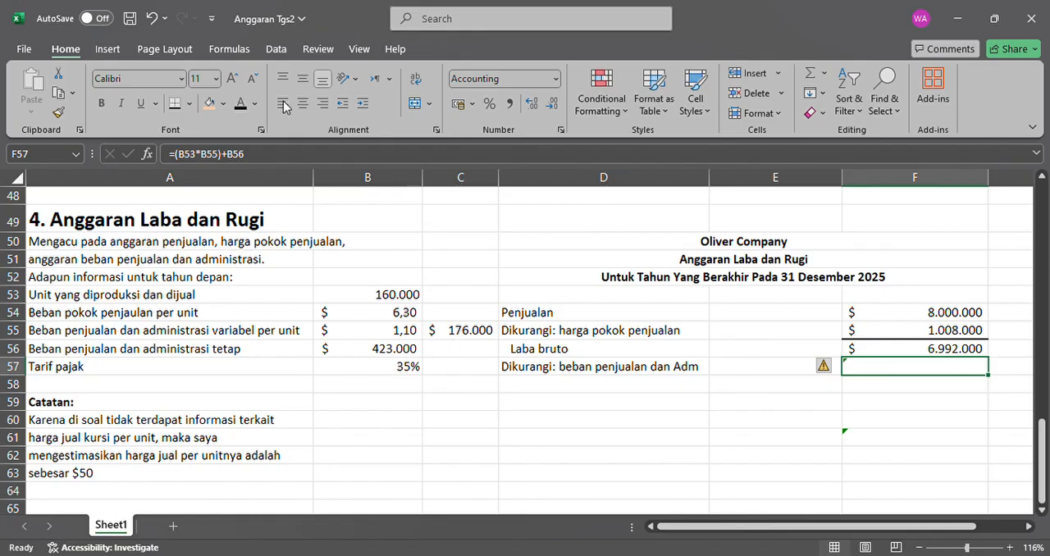
type("=")
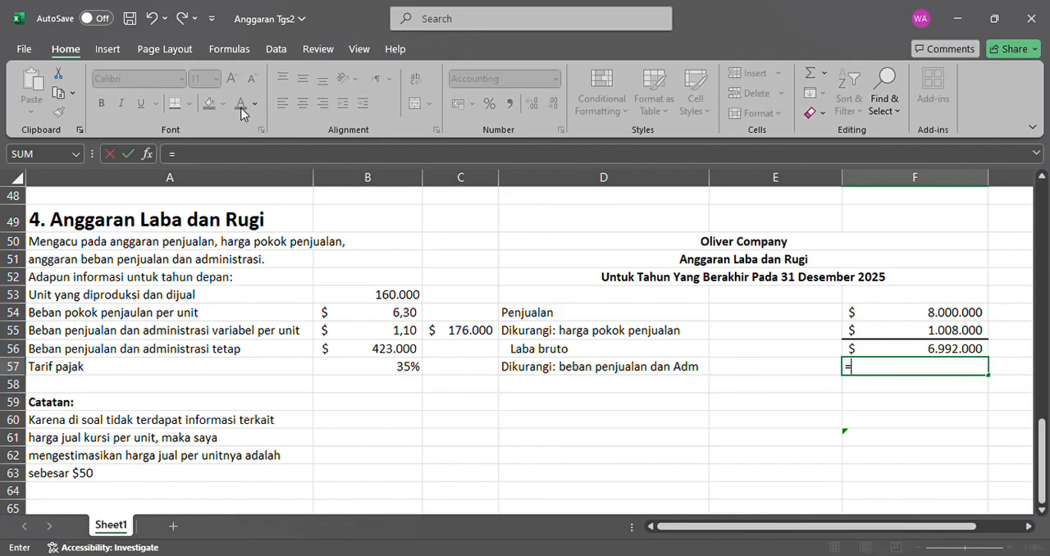
left_click(460, 339)
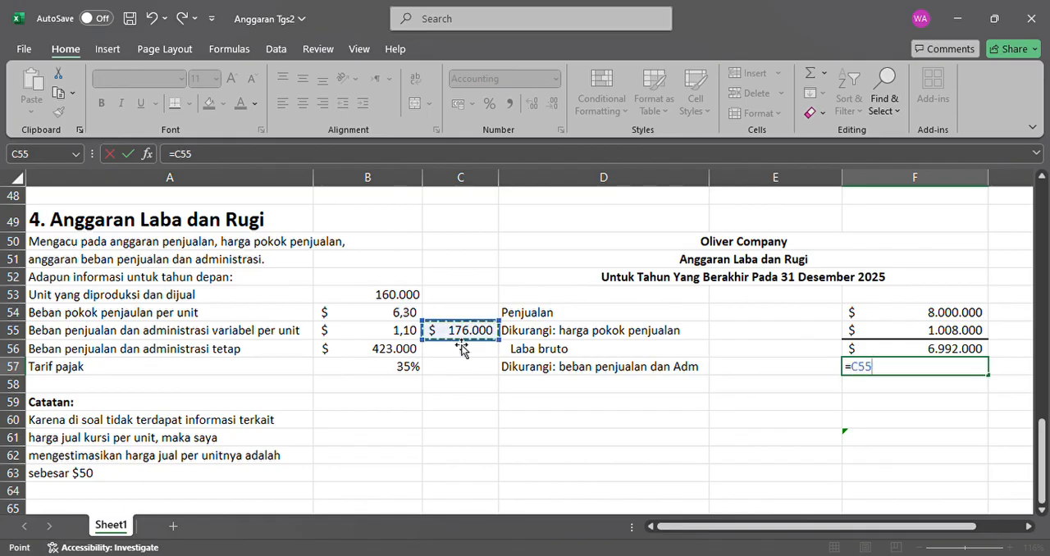
type("+")
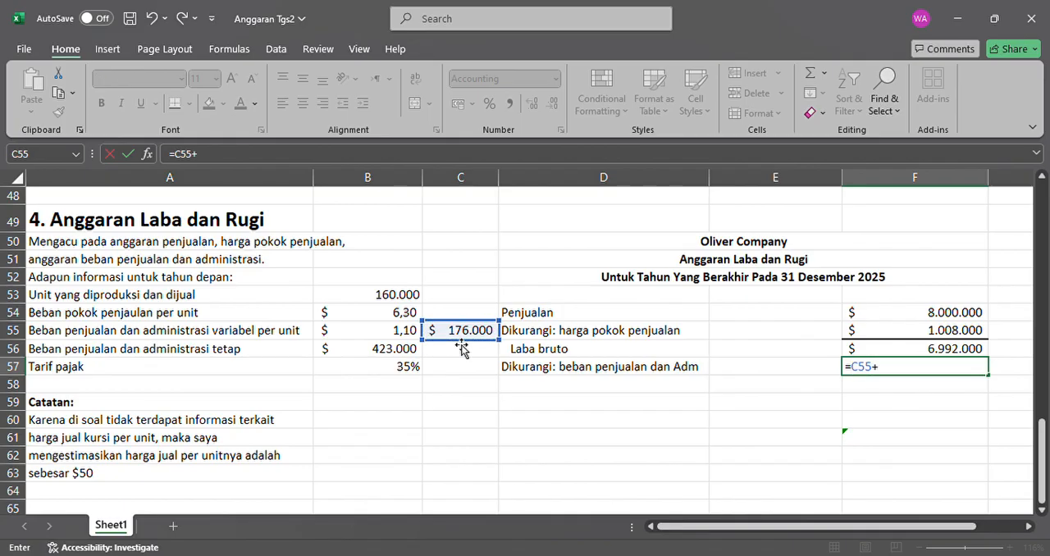
left_click(419, 353)
key("Return")
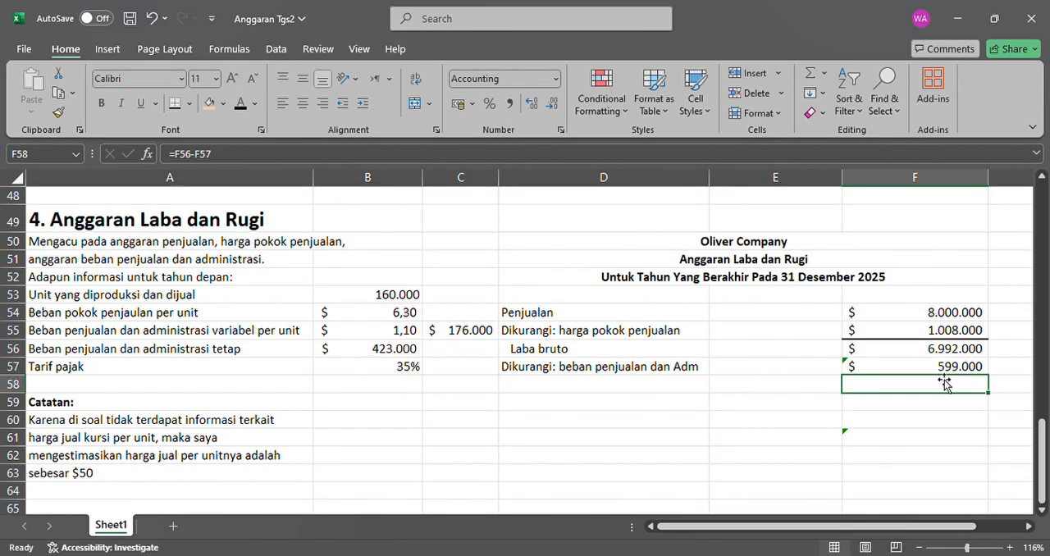
Make the "Laba operasi" label in D58 black.
left_click(465, 336)
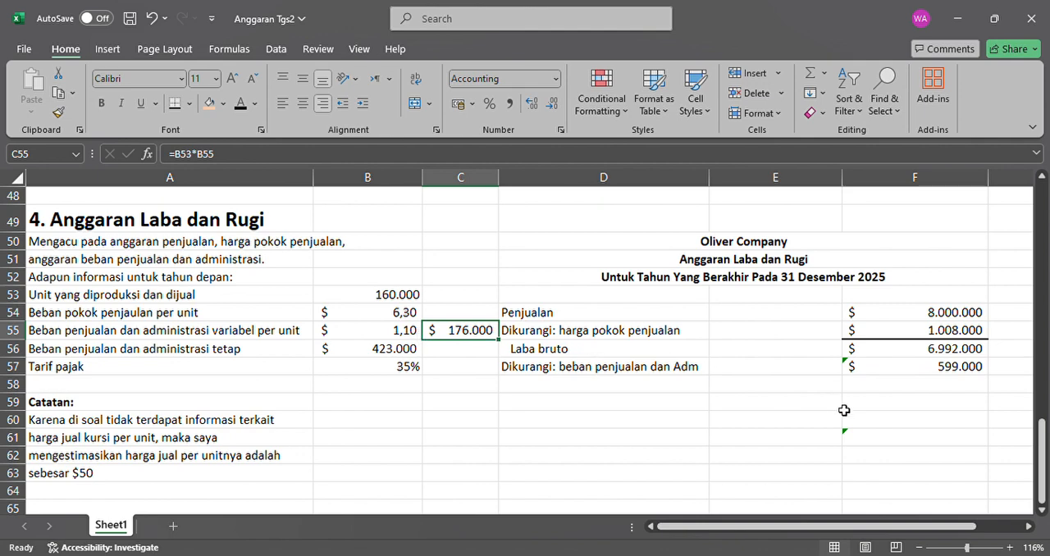
left_click(660, 395)
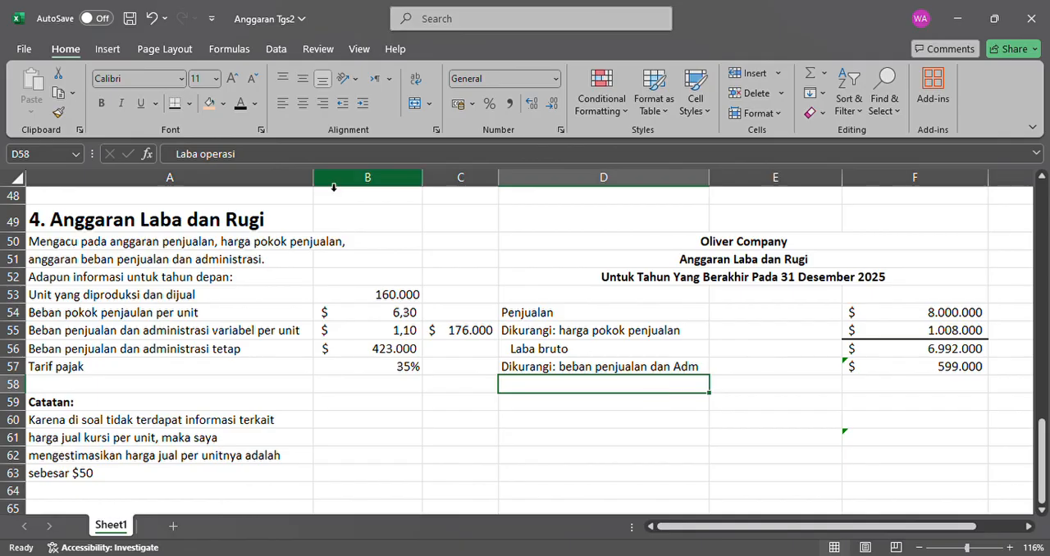
left_click(244, 106)
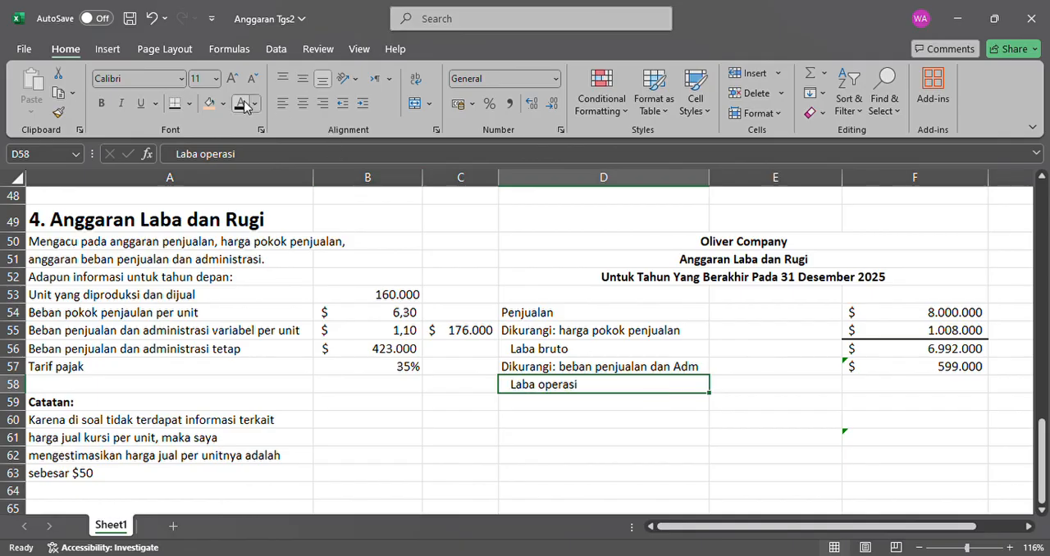
Add a bottom border under the selling and administrative expense in F57 and make the operating profit amount in F58 black.
left_click(895, 394)
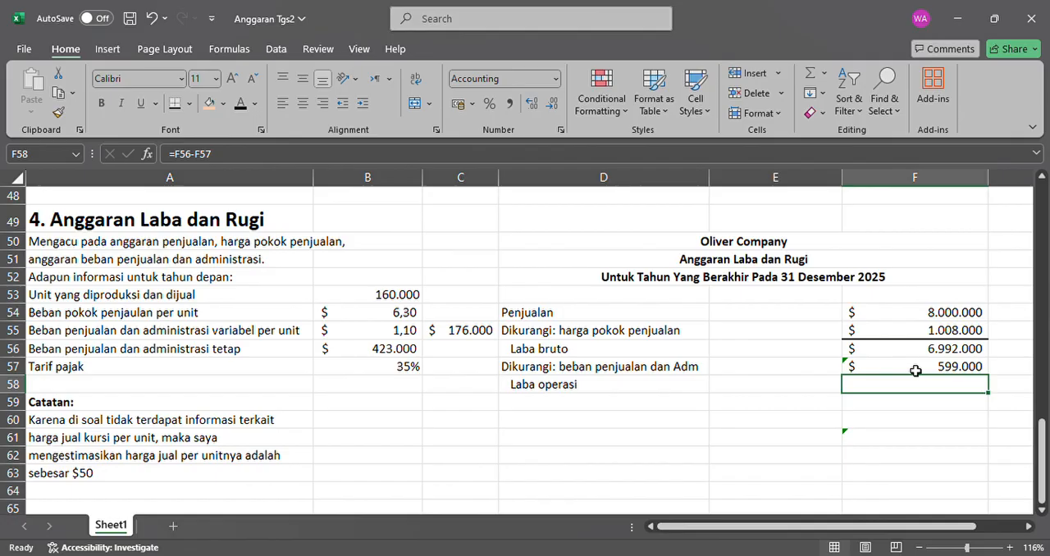
left_click(915, 371)
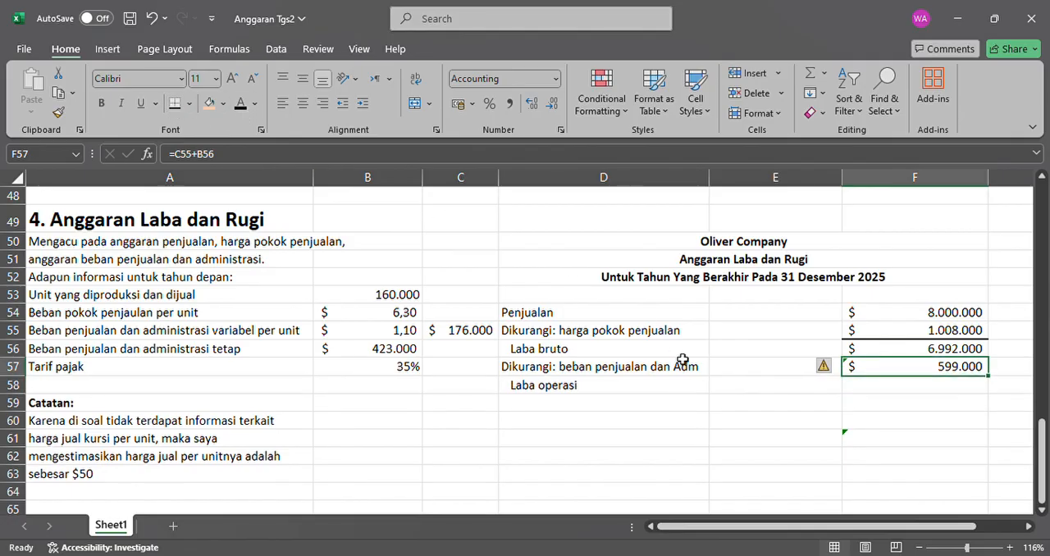
left_click(898, 393)
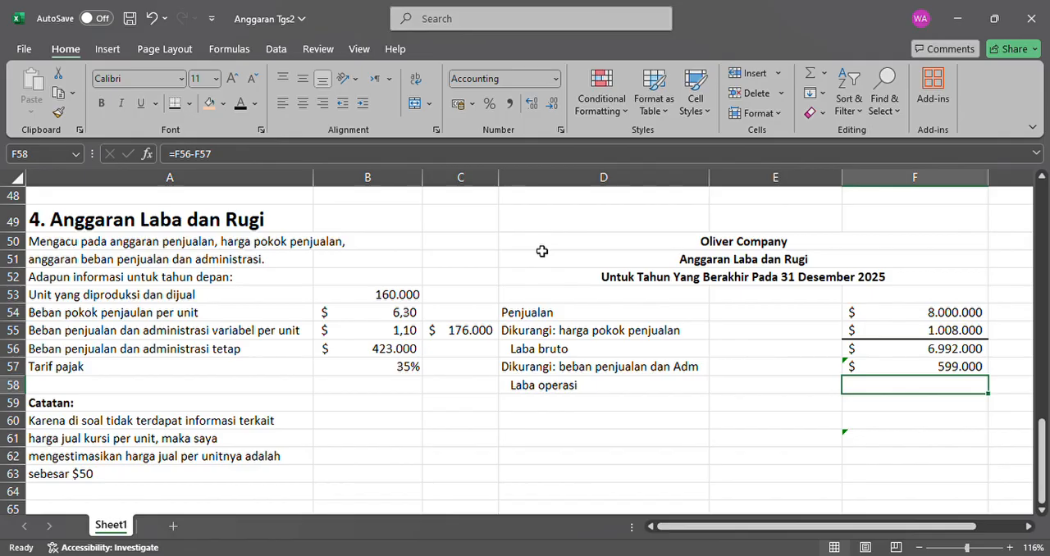
left_click(242, 104)
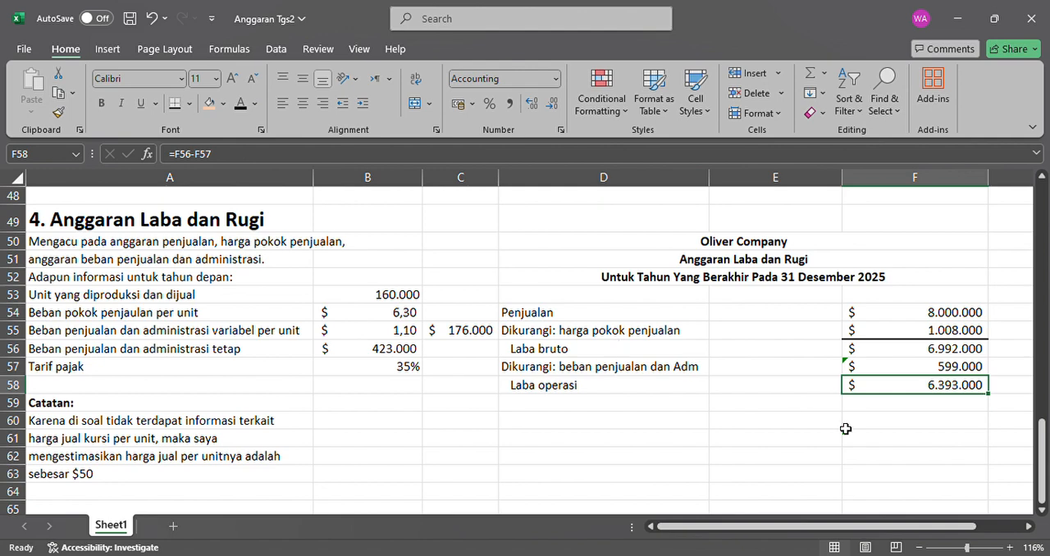
Make the "Dikurangi: beban diluar usaha" label in D59 and its amount in F59 black.
left_click(916, 437)
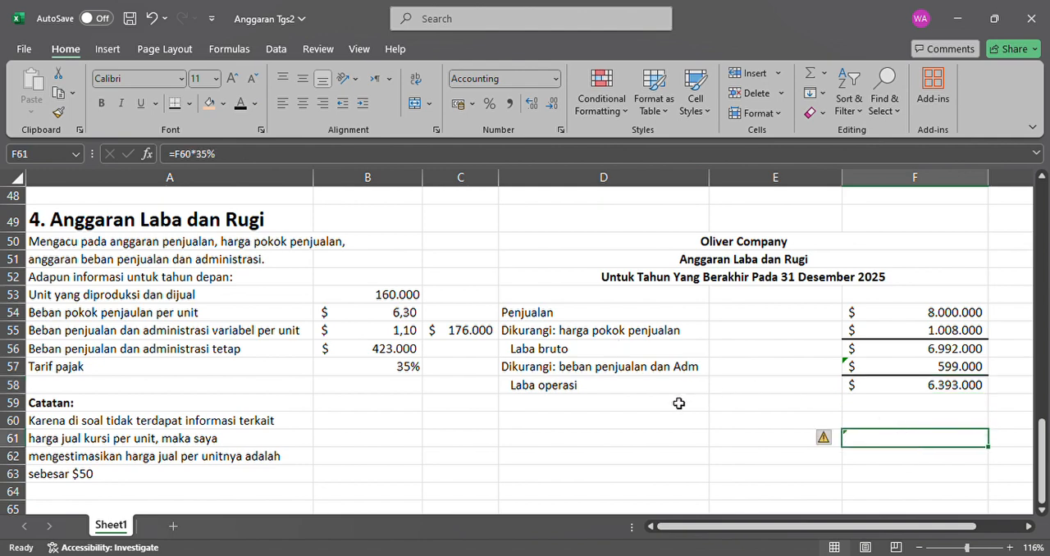
left_click(623, 408)
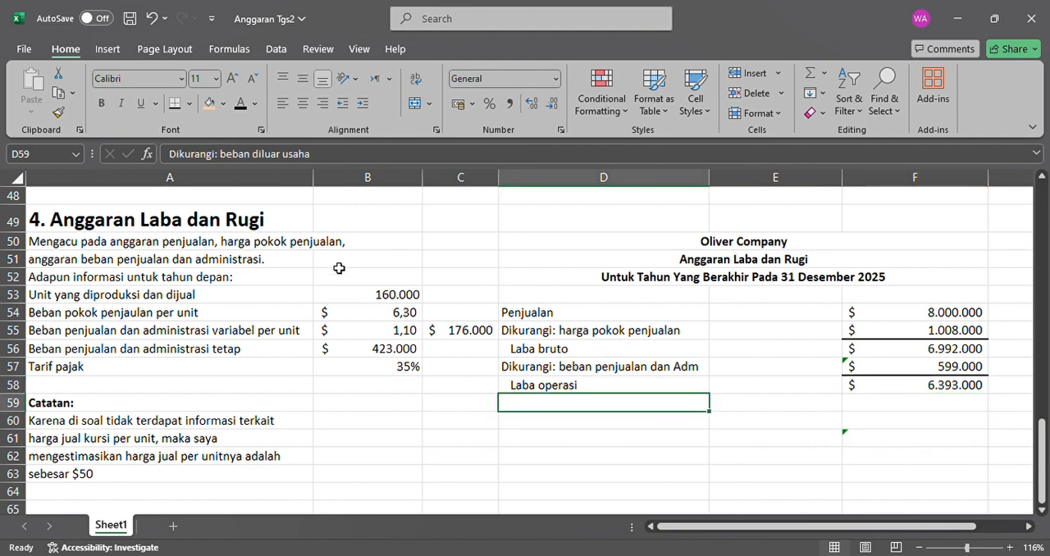
left_click(240, 106)
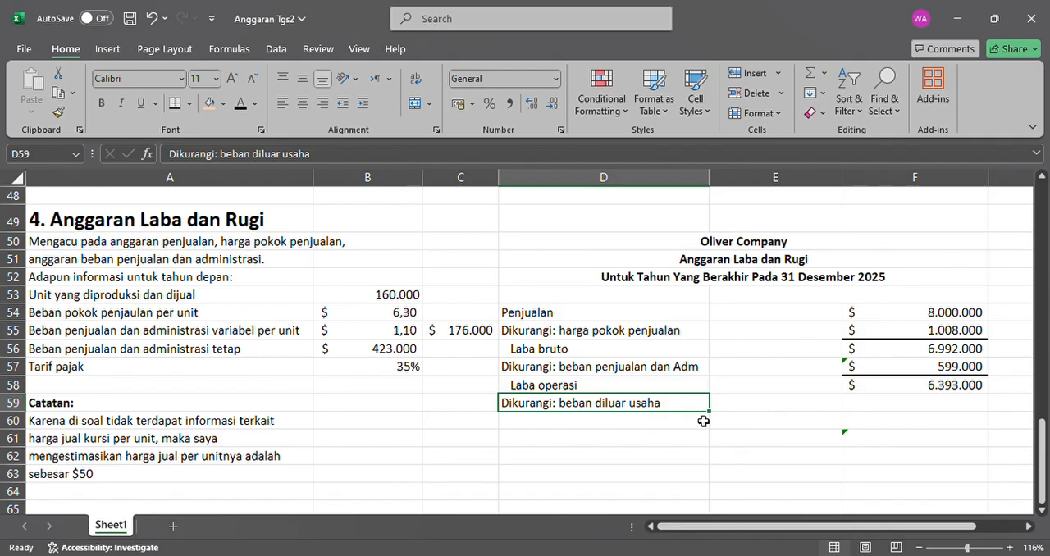
left_click(806, 402)
left_click(921, 408)
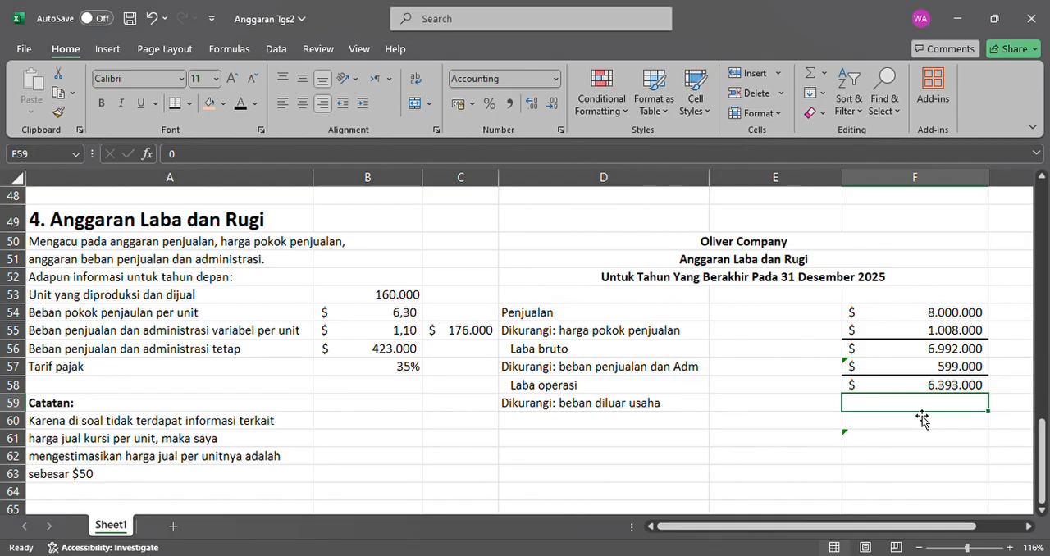
left_click(241, 104)
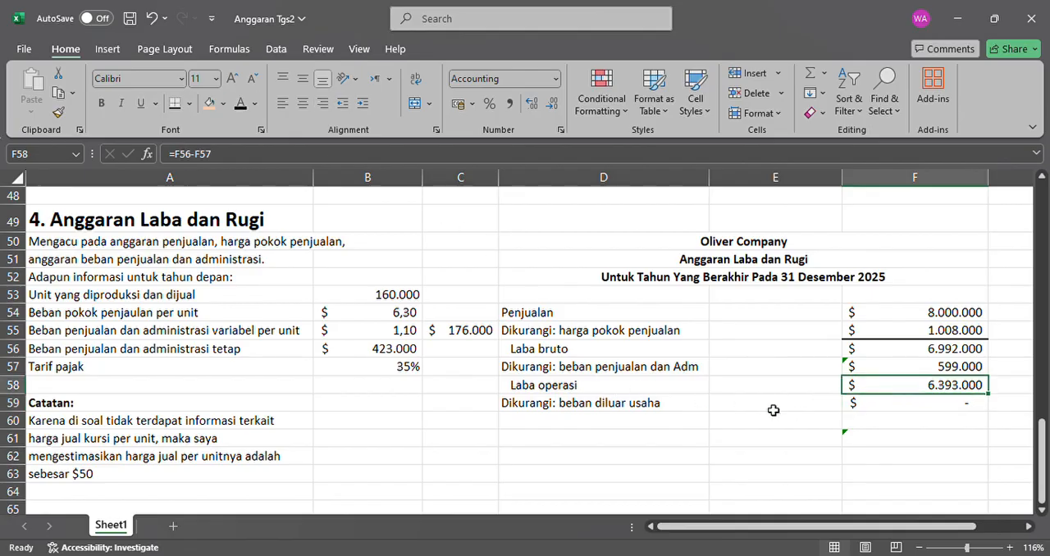
Make the "Laba bersih sebelum pajak" label in D60 black.
left_click(666, 407)
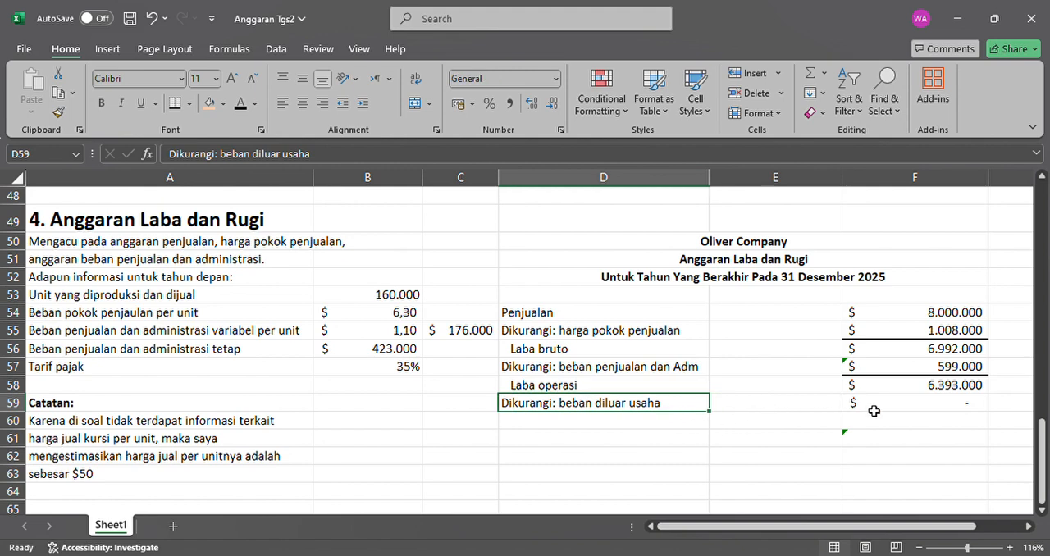
left_click(690, 426)
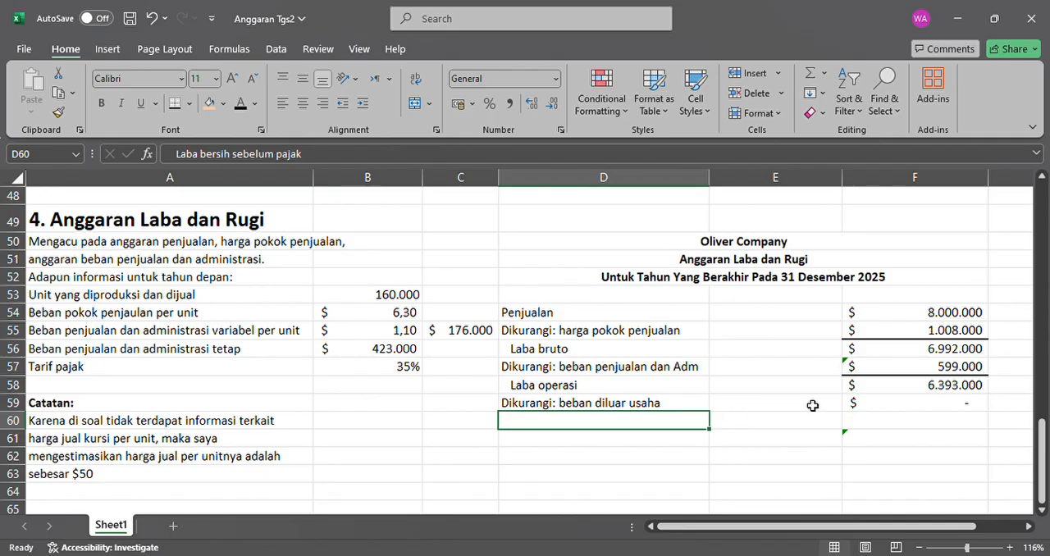
left_click(895, 406)
left_click(591, 428)
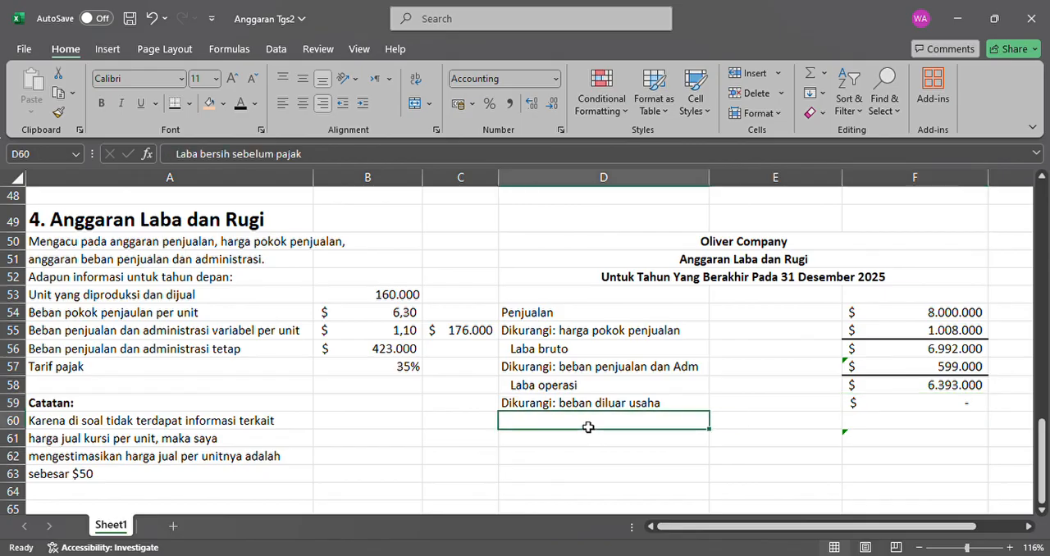
left_click(241, 105)
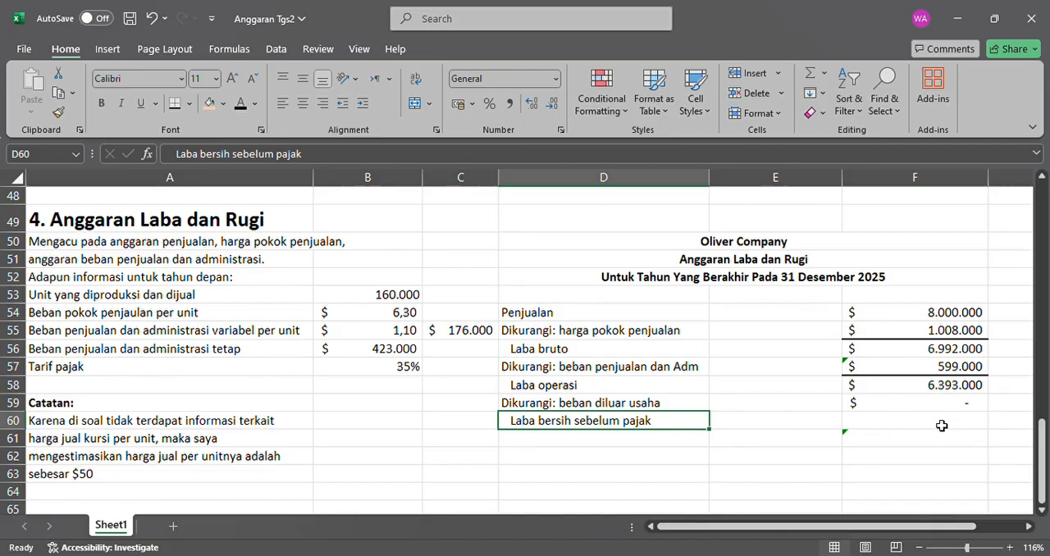
Make the net profit before tax amount in F60 black.
left_click(942, 425)
left_click_drag(942, 403, 324, 199)
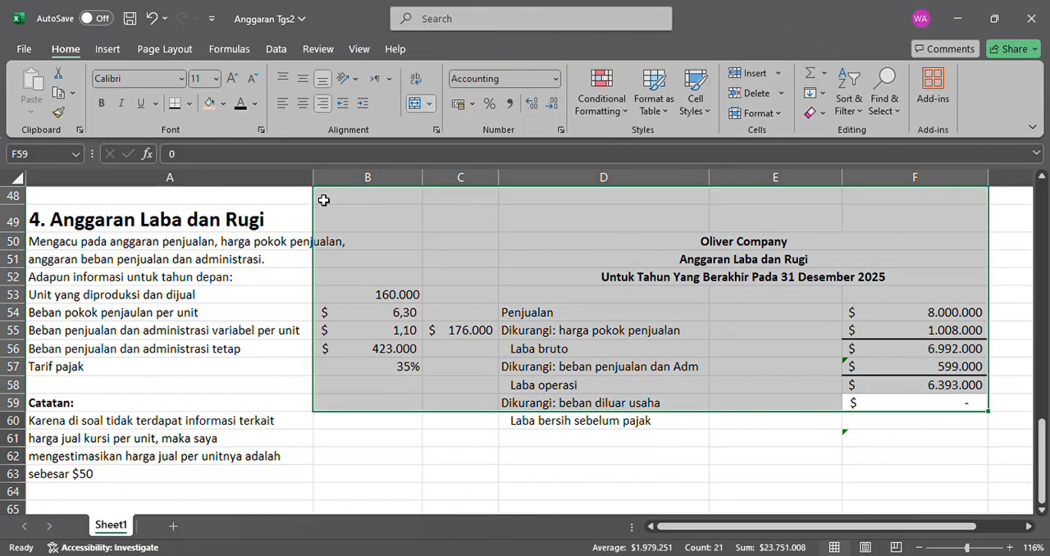
left_click(922, 420)
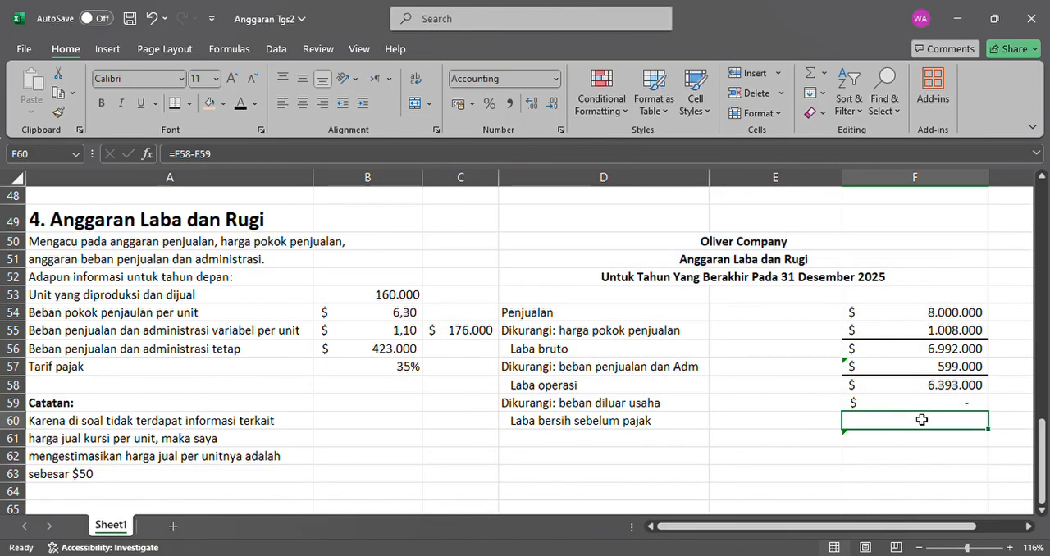
left_click_drag(930, 404, 509, 301)
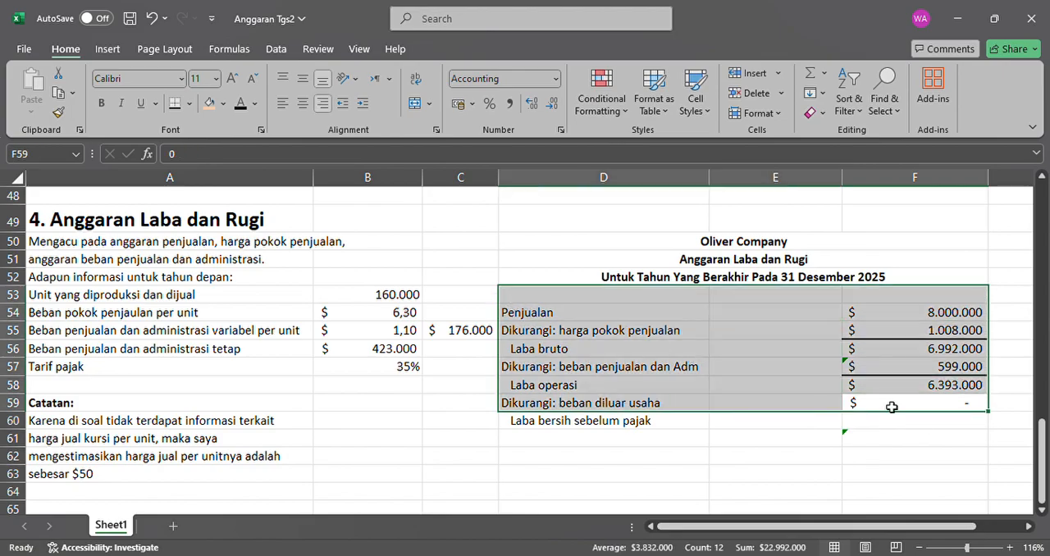
left_click(927, 407)
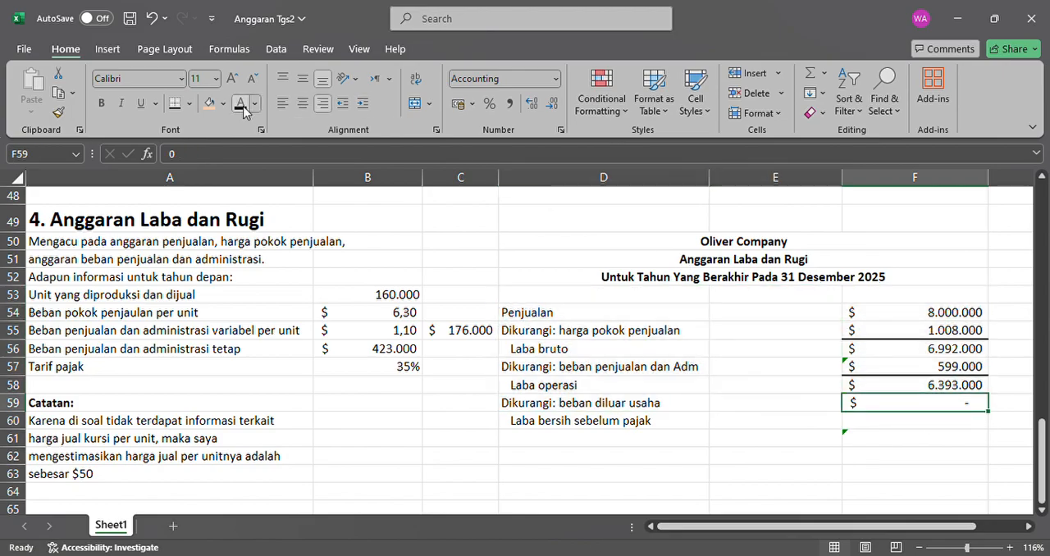
left_click(973, 426)
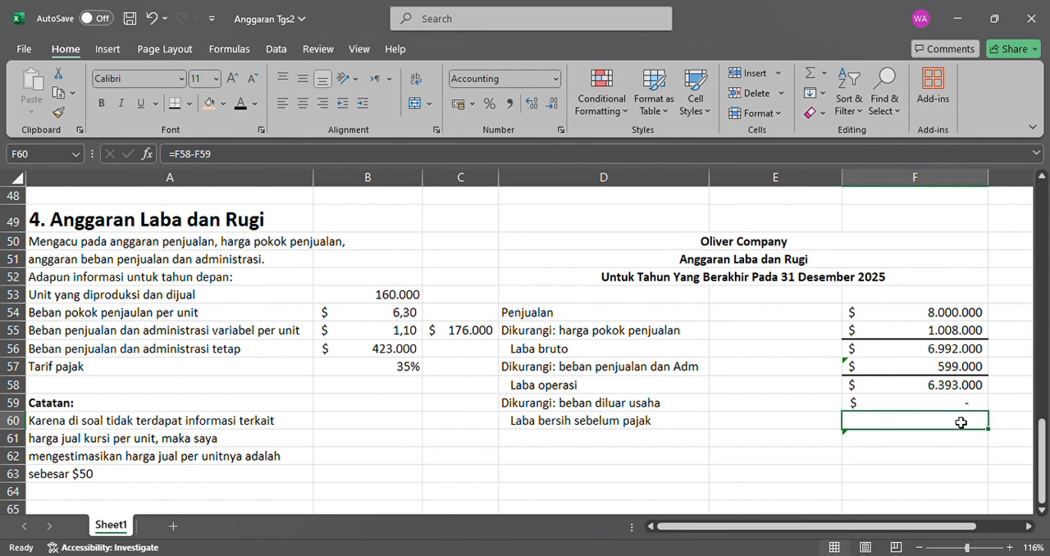
left_click(239, 105)
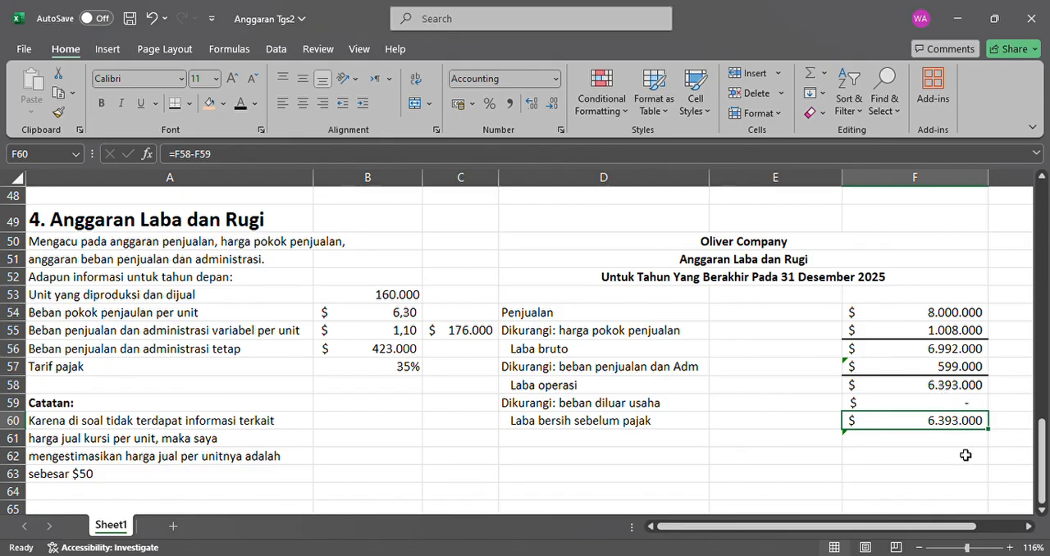
Make the "Dikurangi: pajak penghasilan 35%" label in D61 and its amount in F61 black.
left_click(681, 441)
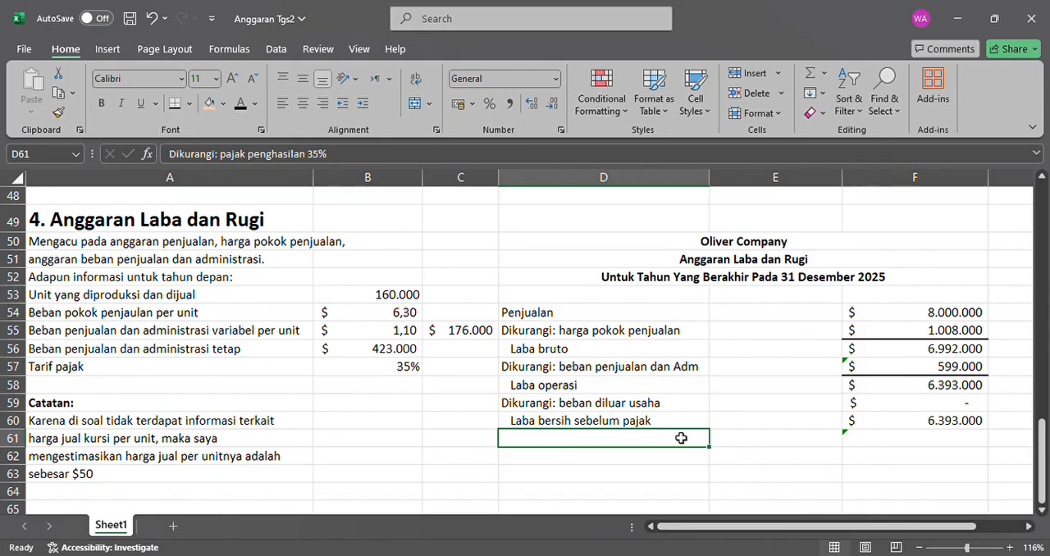
left_click(242, 104)
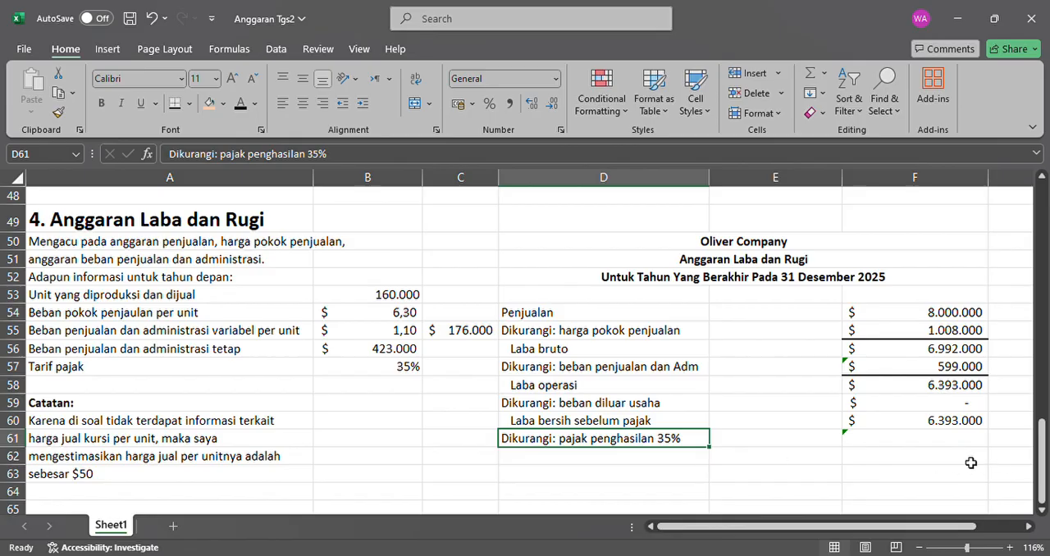
left_click(932, 448)
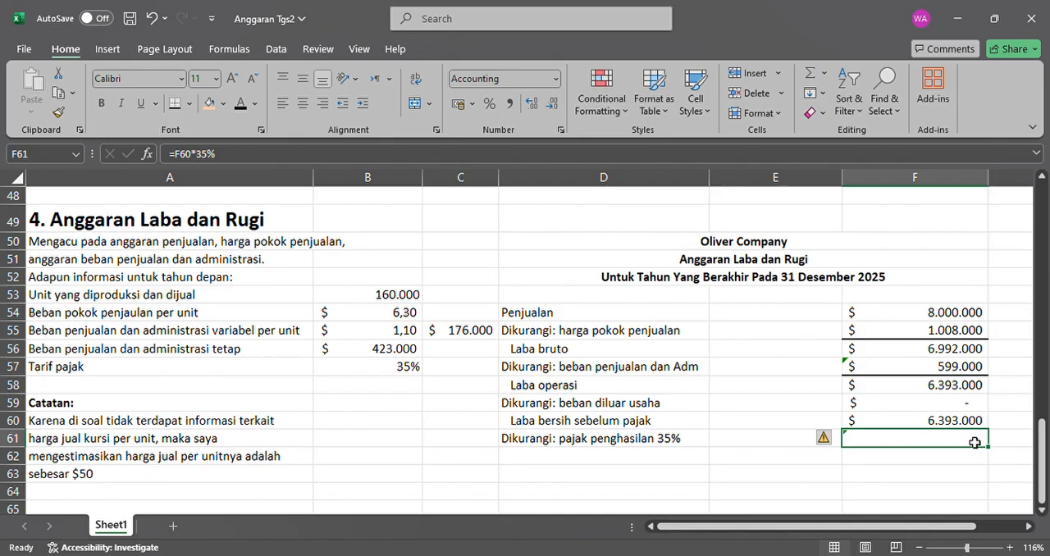
left_click(245, 106)
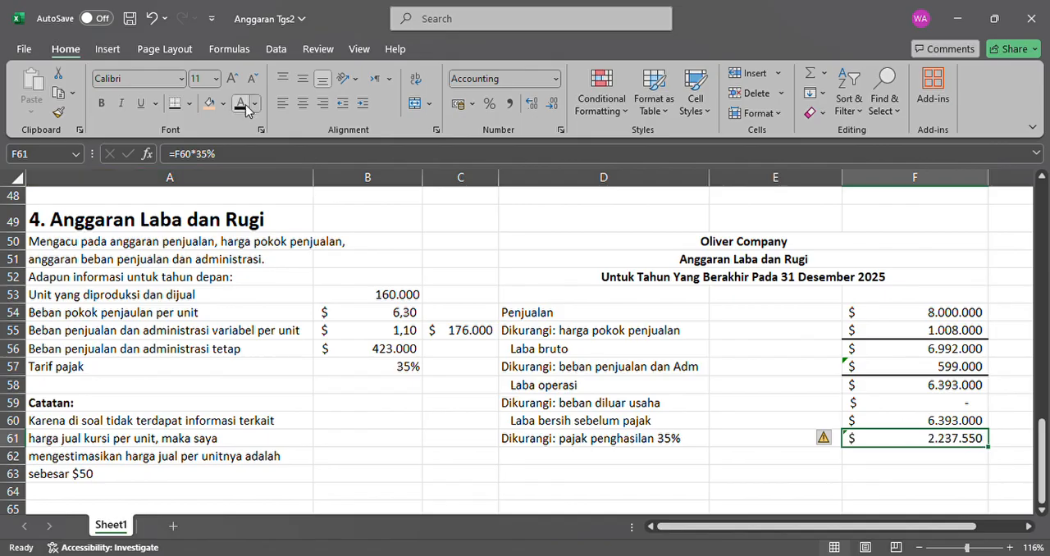
Make the "Laba bersih yang dianggarkan" label in D62 and its amount in F62 black.
left_click(685, 463)
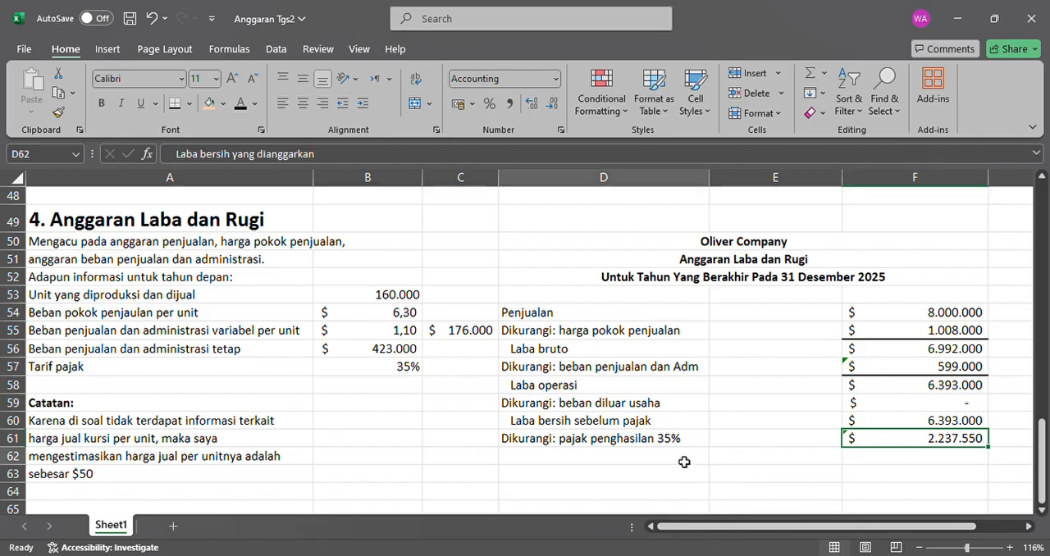
left_click(241, 104)
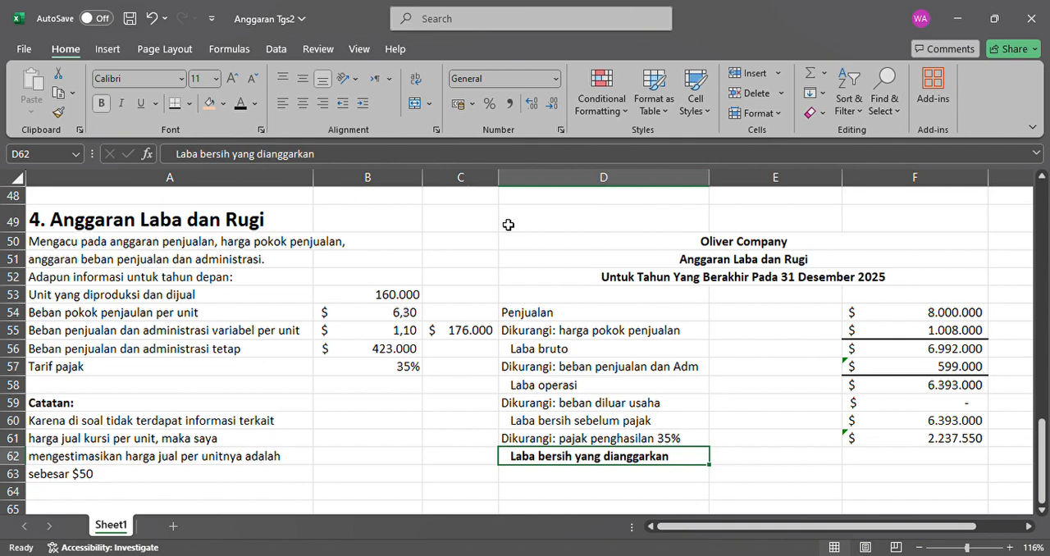
left_click(874, 460)
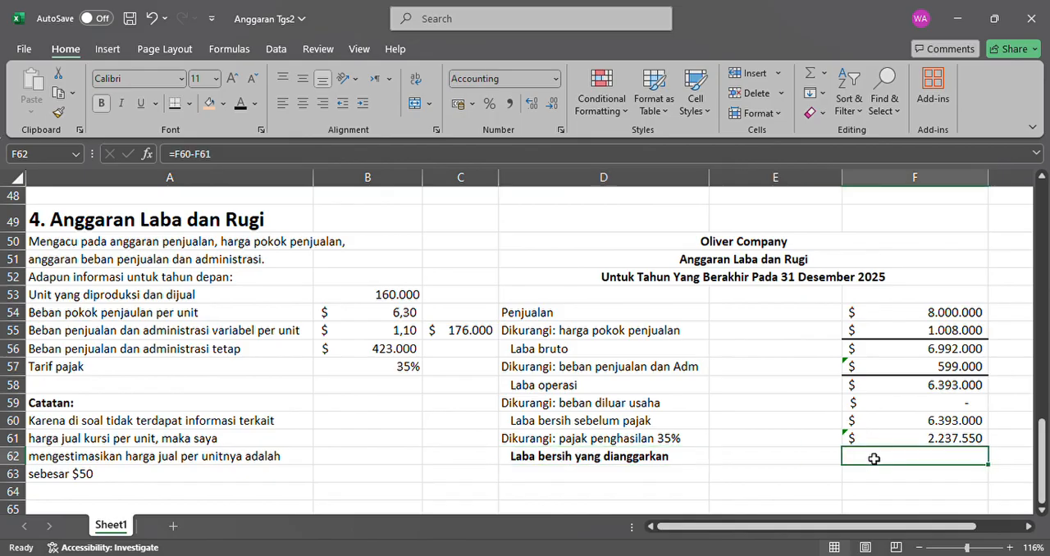
left_click(900, 438)
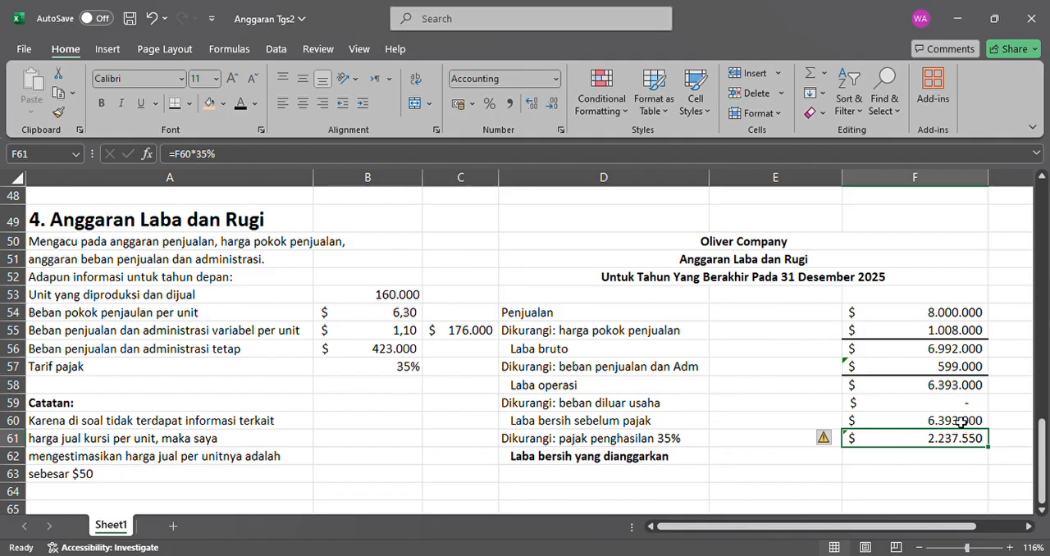
left_click(926, 460)
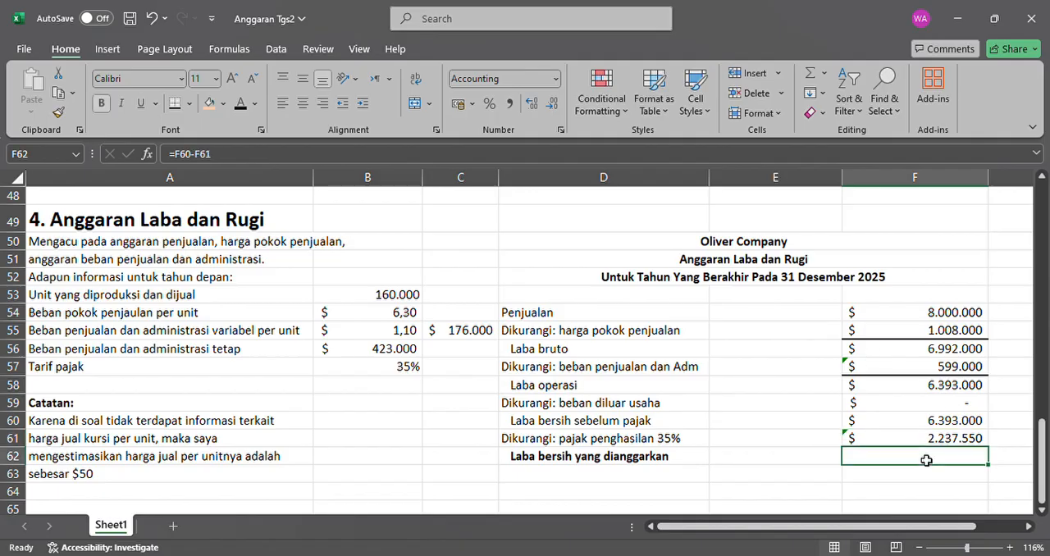
scroll(932, 460, "down", 1)
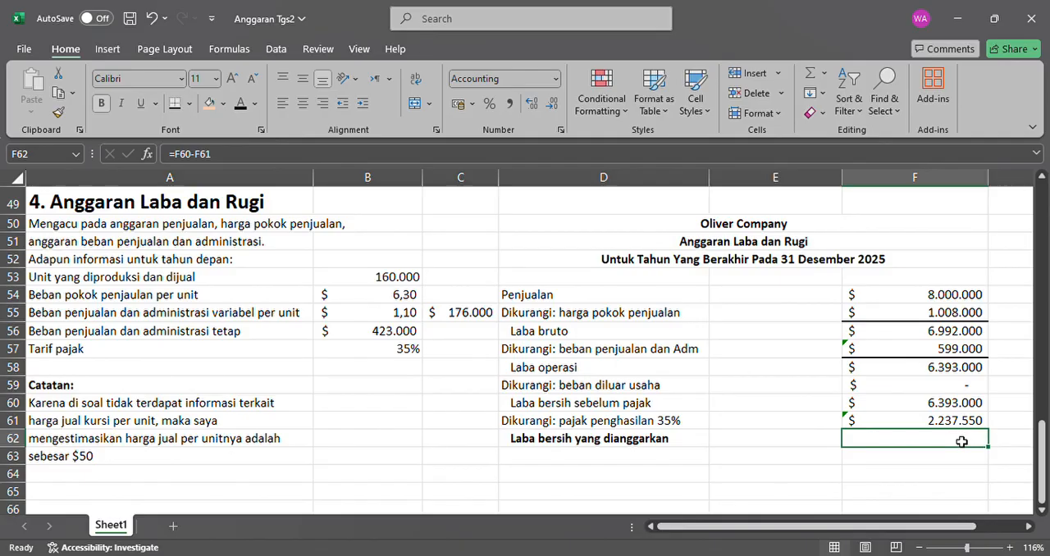
left_click(246, 110)
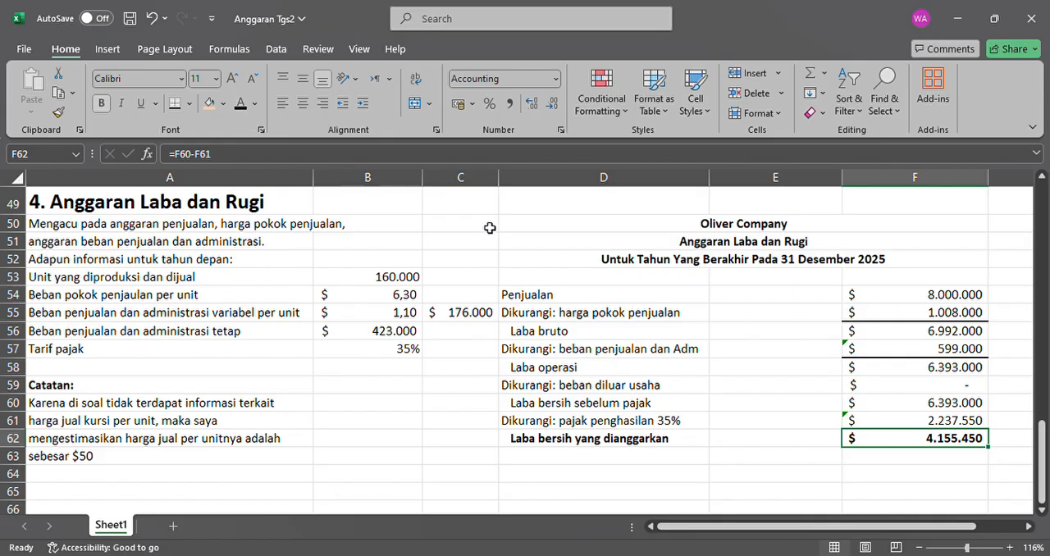
Add a bottom border under the income tax amount in F61.
left_click(943, 366)
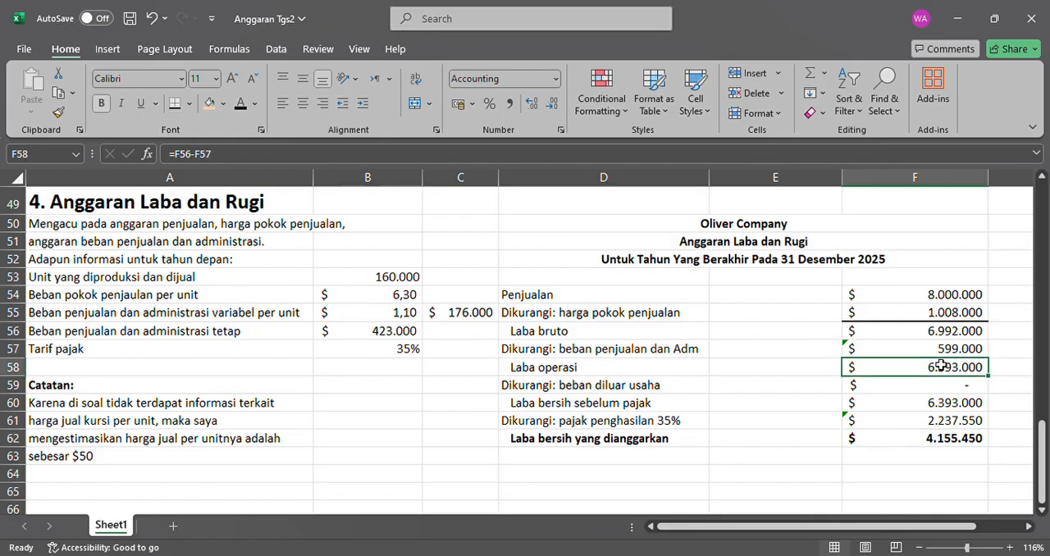
left_click(895, 425)
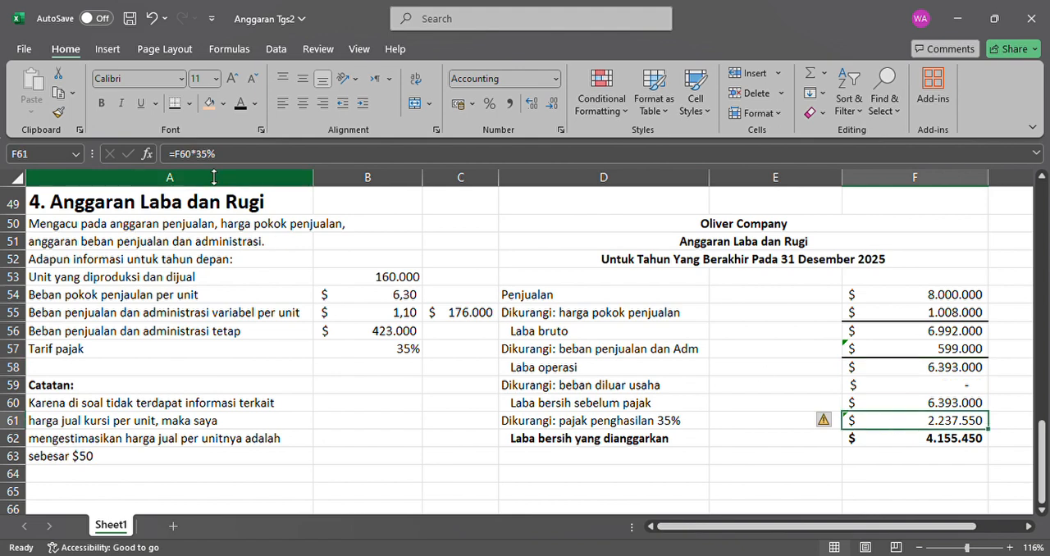
left_click(174, 107)
left_click(805, 496)
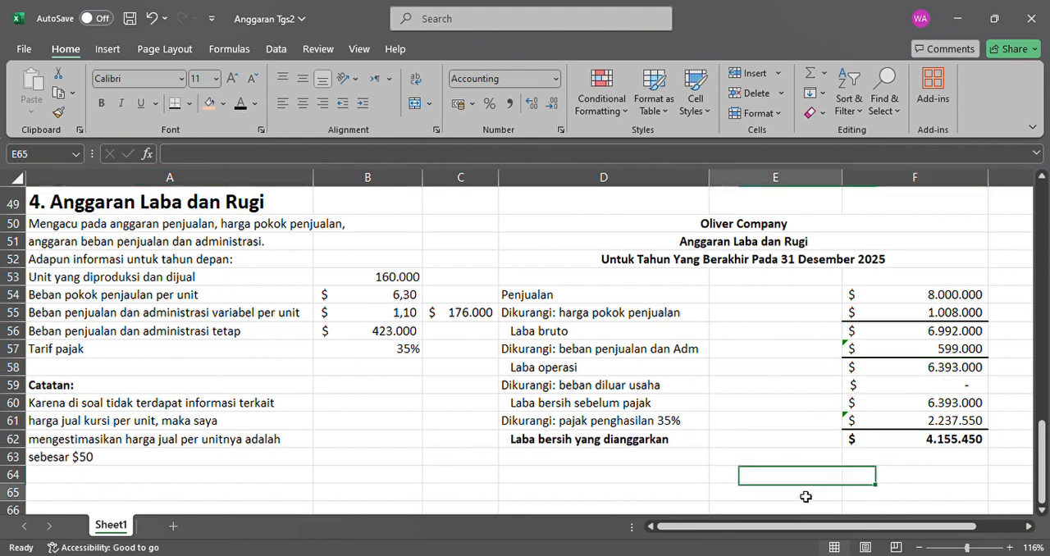
left_click(942, 444)
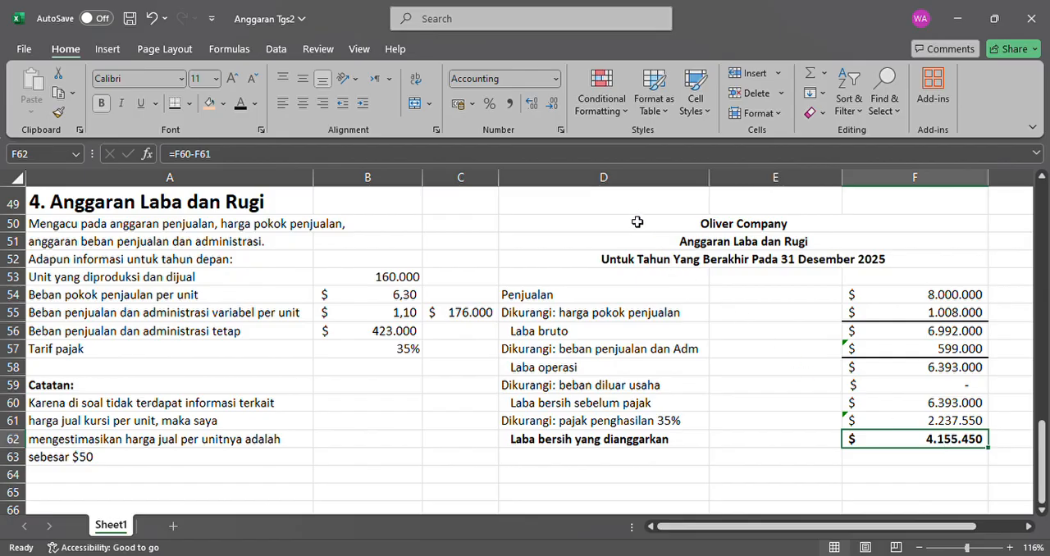
Put an outside border around the title block D50:F52 and around the whole profit and loss budget D50:F62.
left_click_drag(636, 223, 717, 268)
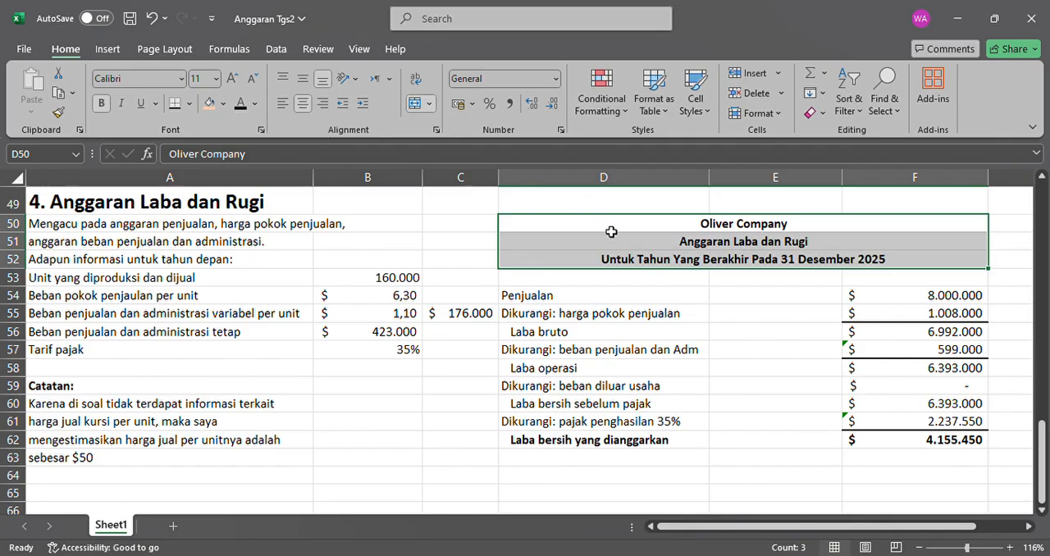
left_click_drag(612, 232, 650, 443)
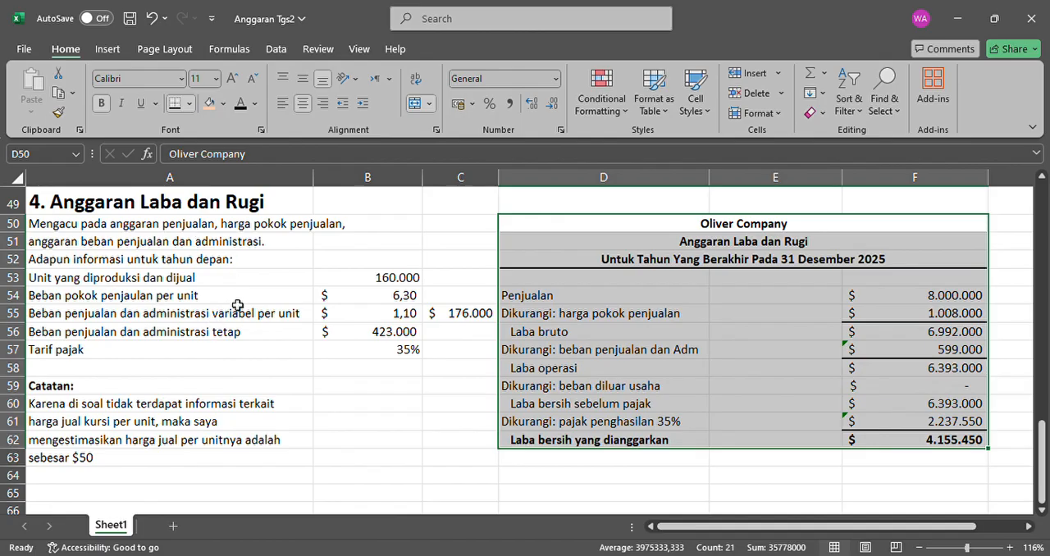
Fill the profit and loss budget's title block D50:F52 with light orange.
left_click_drag(724, 225, 723, 259)
left_click(723, 259)
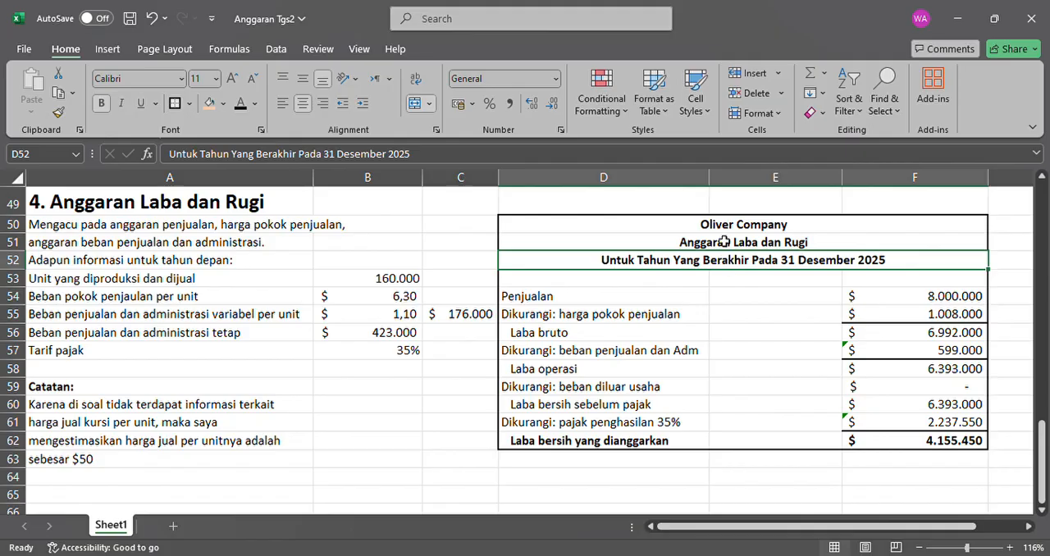
mouse_move(724, 225)
left_mouse_down()
mouse_move(727, 277)
mouse_move(729, 261)
left_mouse_up()
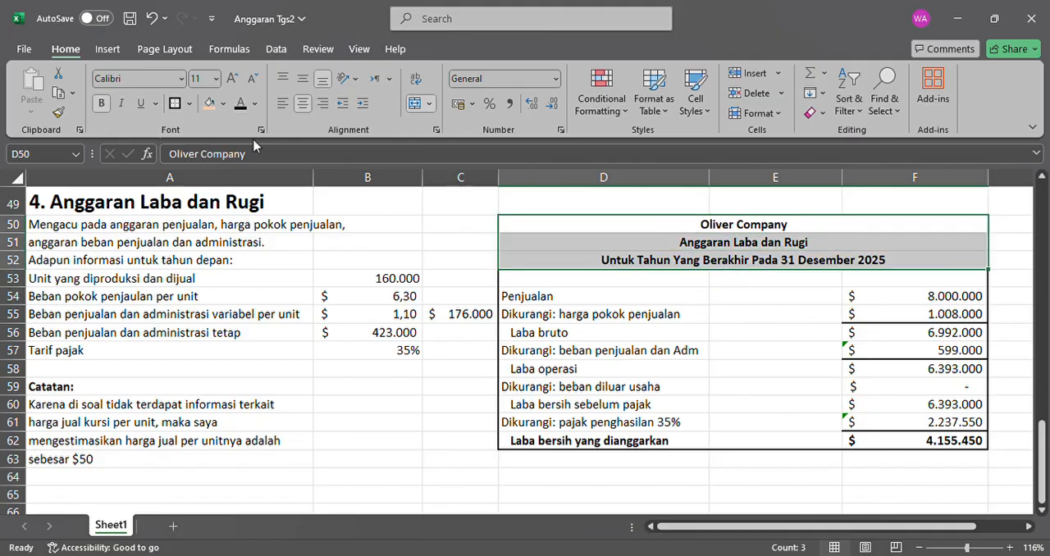
left_click(208, 104)
left_click(634, 404)
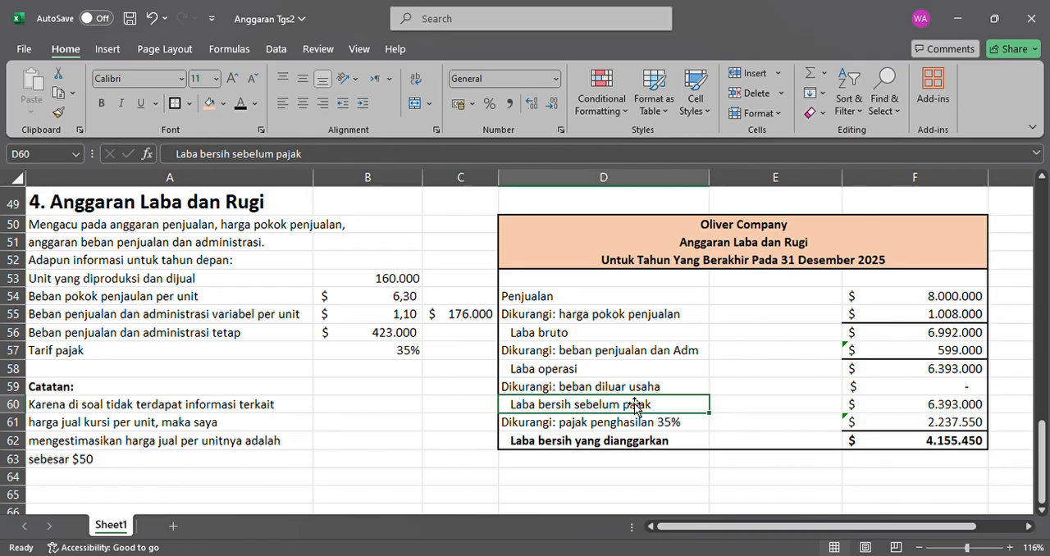
Review the budget tables from the ending finished goods inventory budget down to the profit and loss budget.
scroll(634, 404, "up", 16)
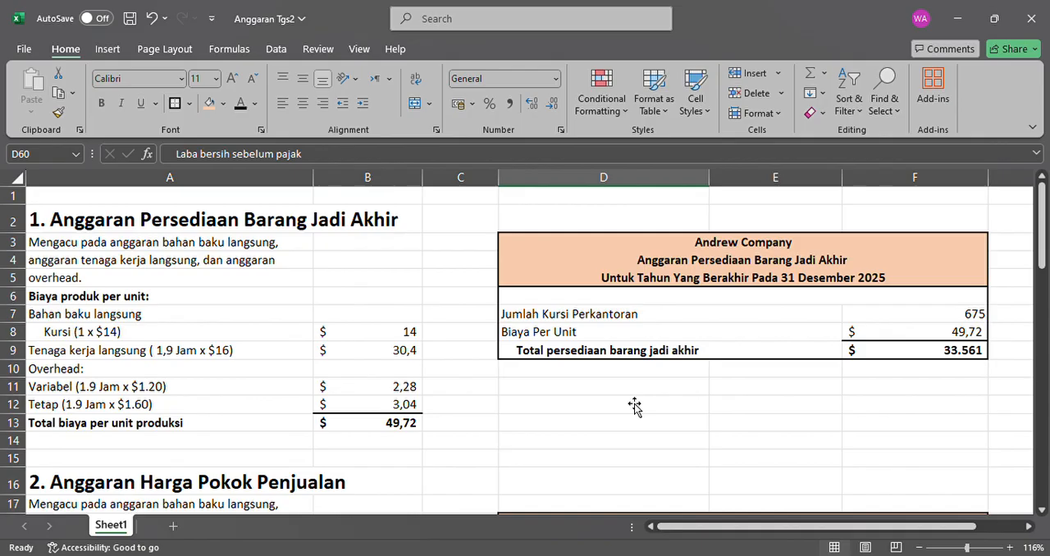
scroll(634, 405, "down", 1)
scroll(634, 405, "down", 1)
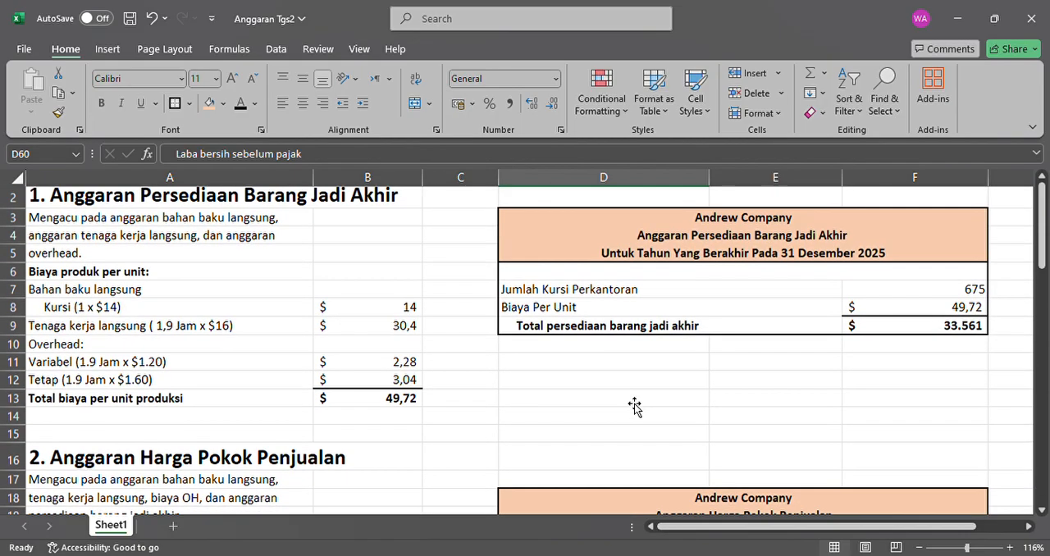
scroll(634, 405, "up", 1)
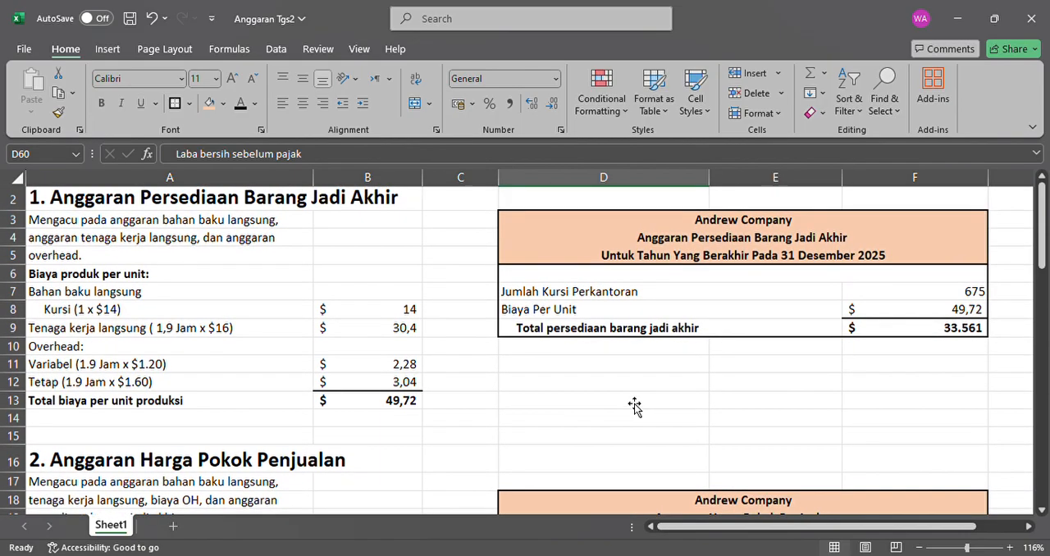
scroll(634, 404, "down", 16)
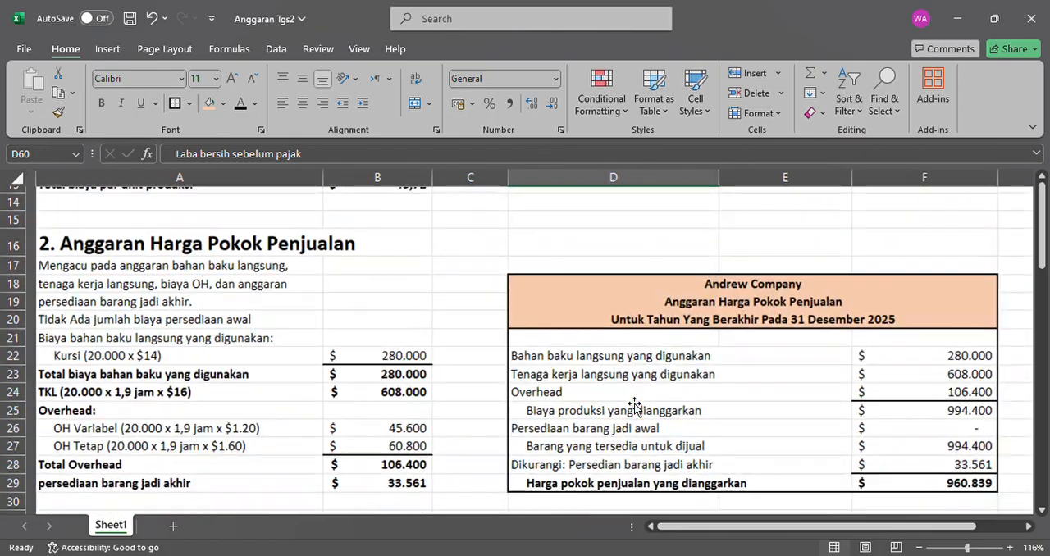
scroll(634, 405, "down", 1)
scroll(634, 405, "up", 1)
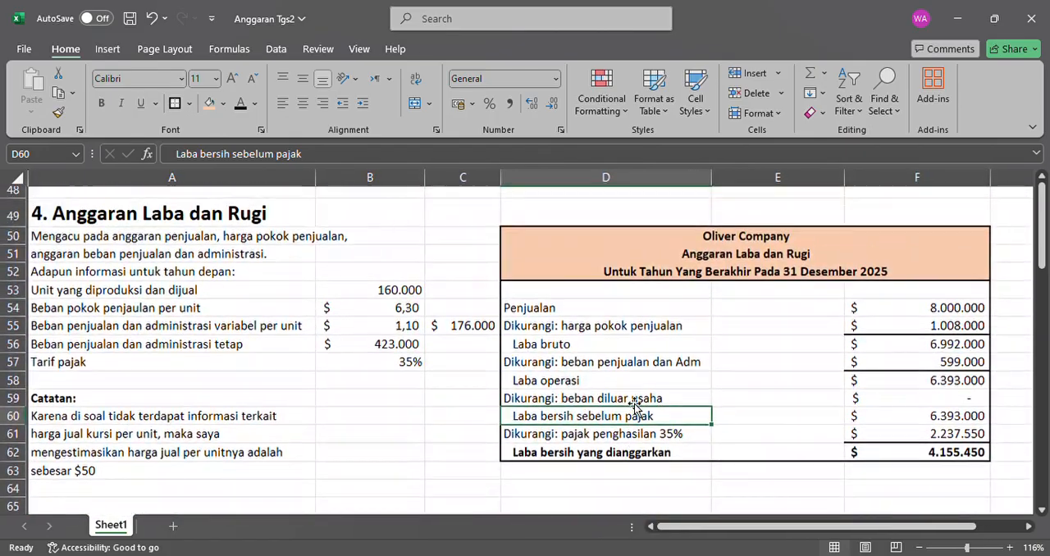